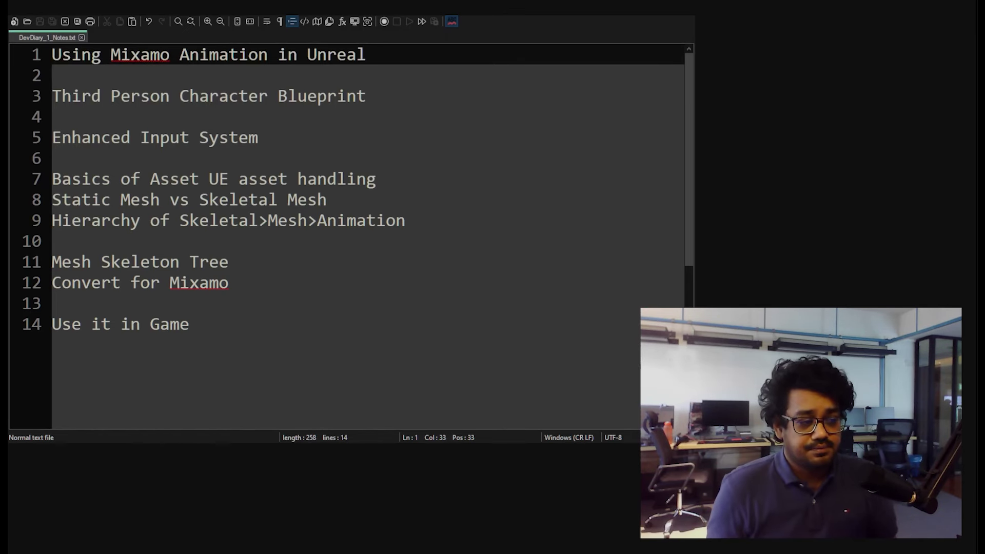
Highlight the Mesh Skeleton Tree and Enhanced Input System topics in the notes.
left_click(169, 264)
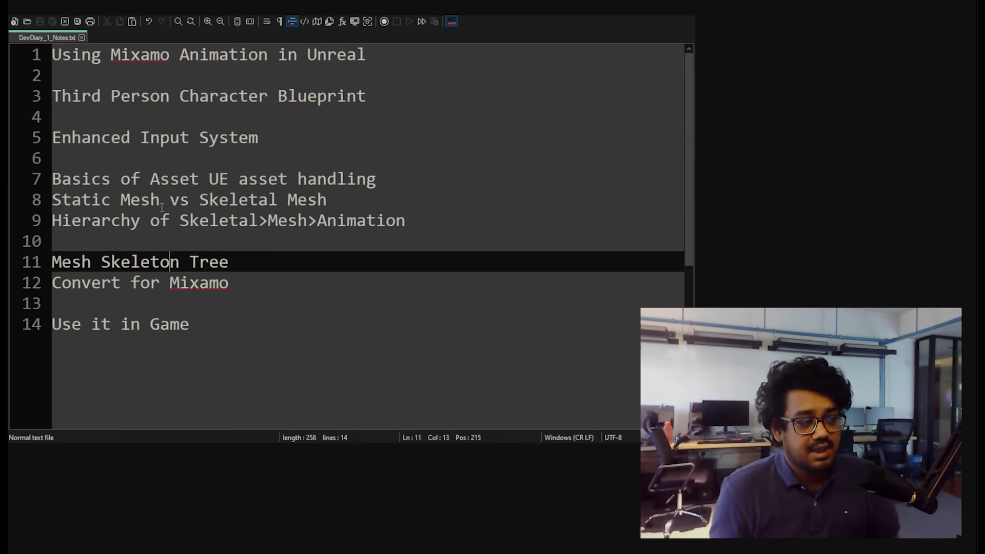
left_click_drag(72, 139, 269, 146)
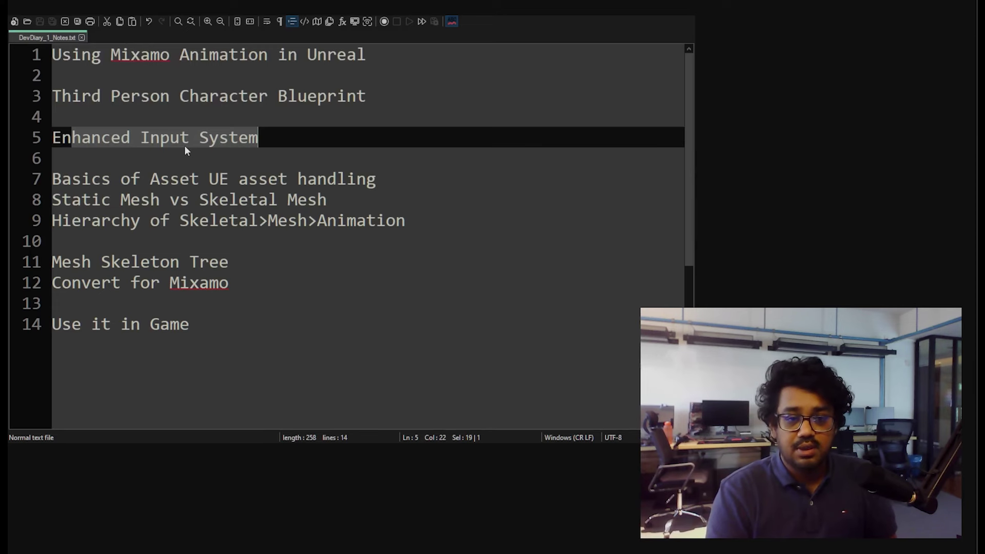
left_click(325, 152)
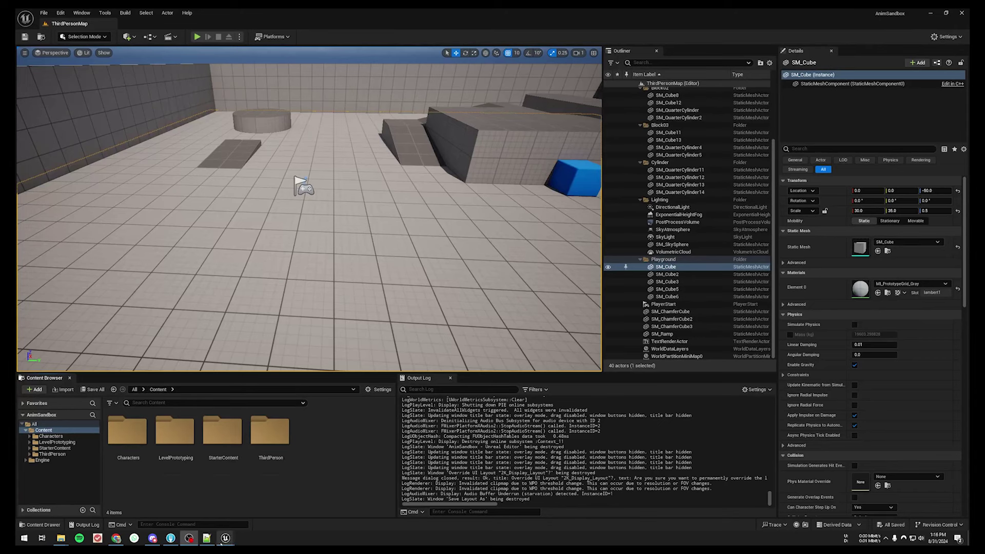
Look over the Third Person game template in the project browser, then close it without creating anything.
mouse_move(223, 543)
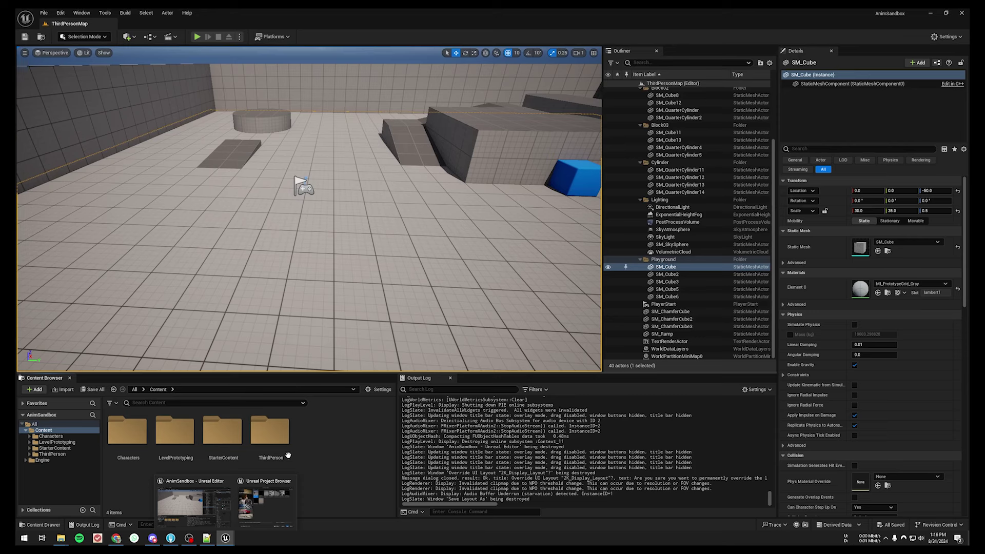
left_click(265, 502)
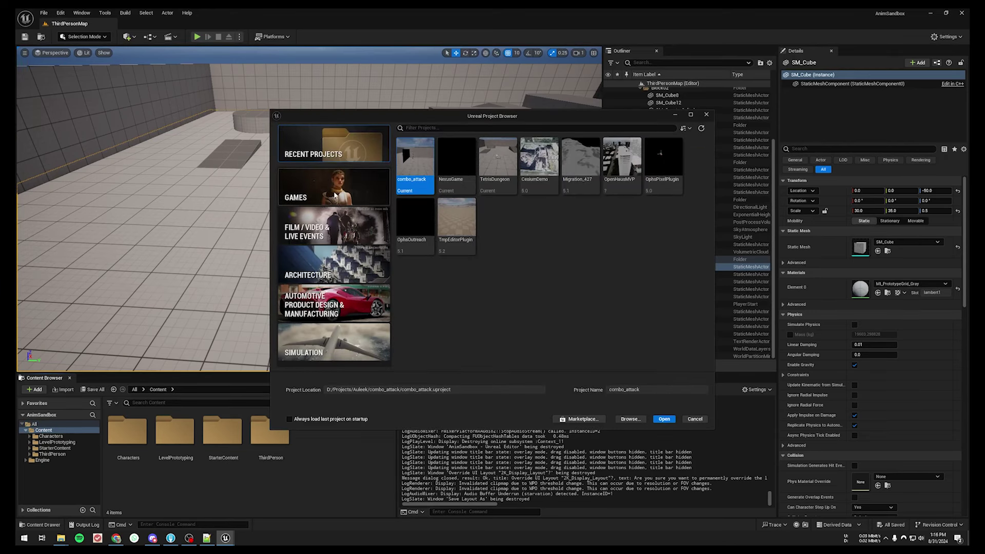
left_click(335, 194)
left_click(497, 154)
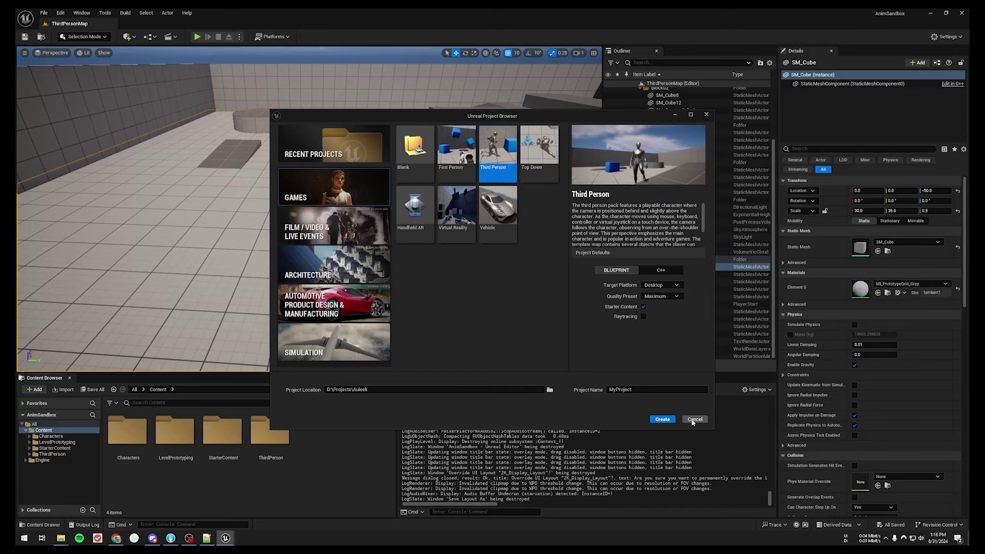
left_click(695, 420)
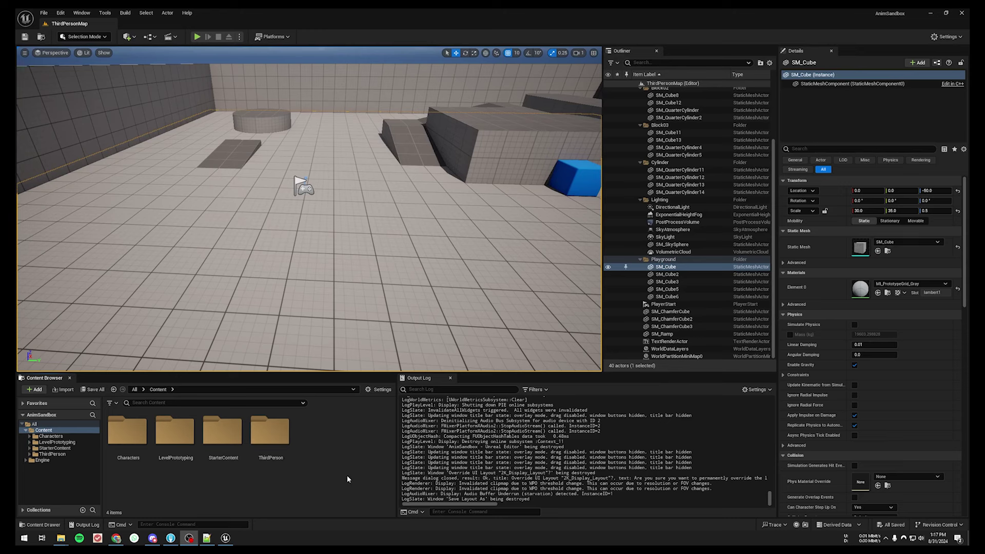
Play-test the level by running and jumping, stop, then open ThirdPerson > Blueprints.
key("ctrl+r")
left_click(196, 38)
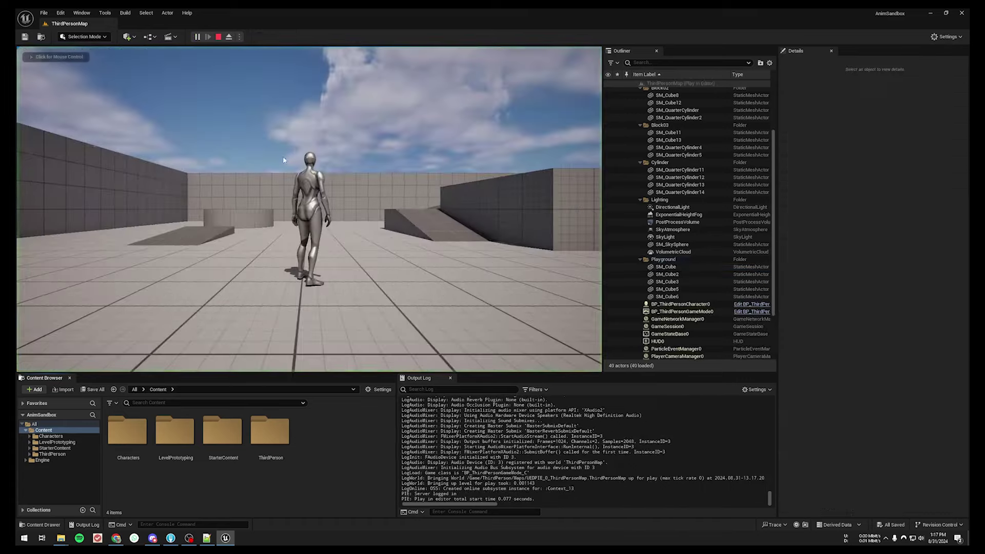
key("w")
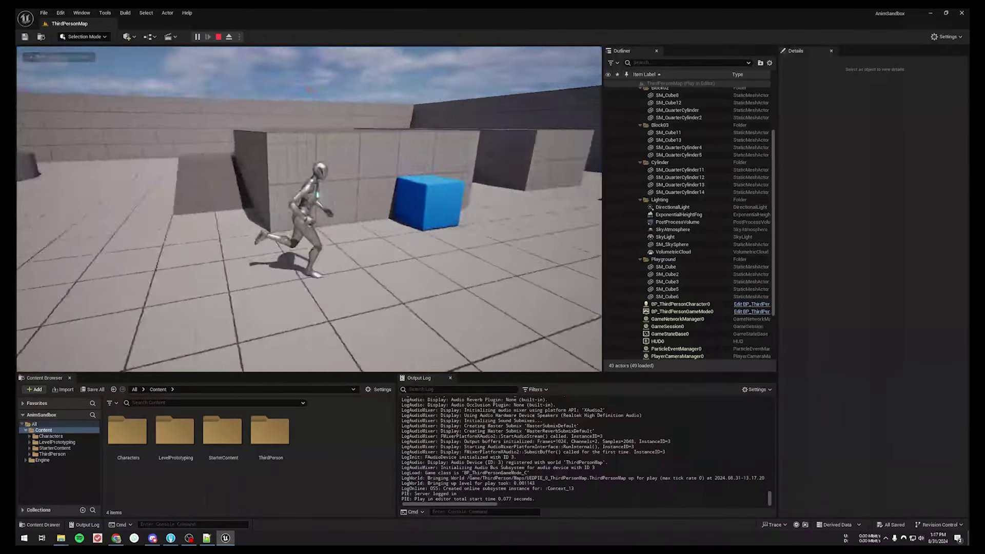
key("space")
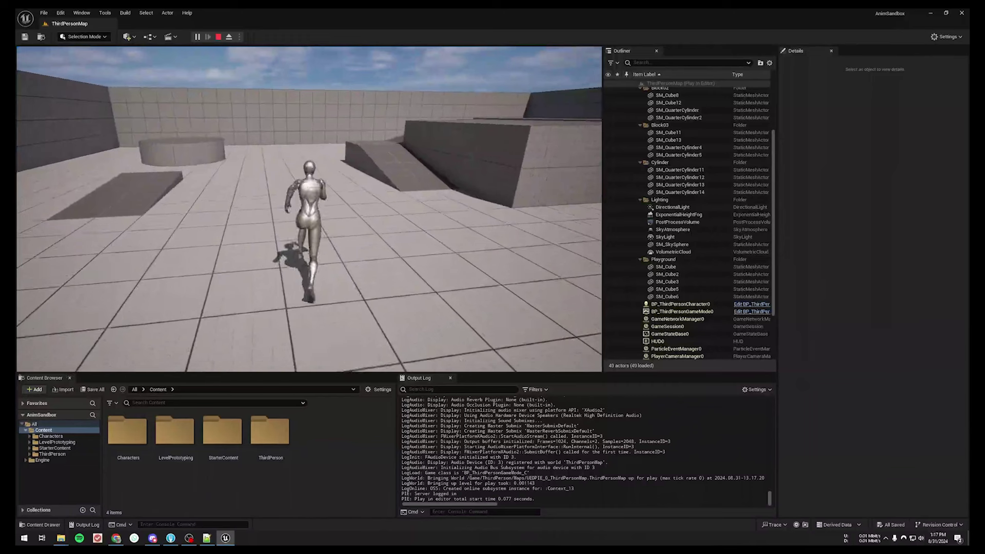
key("Escape")
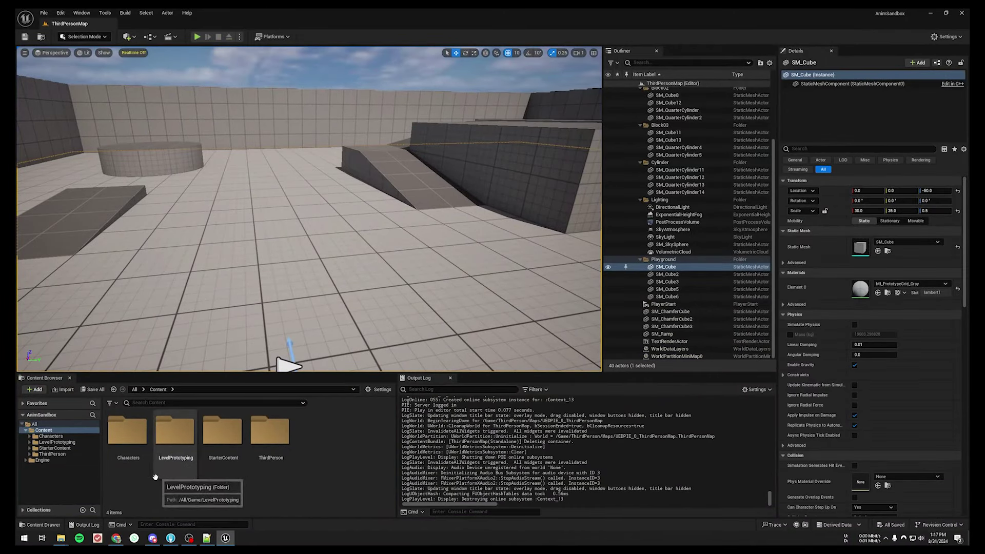
double_click(270, 441)
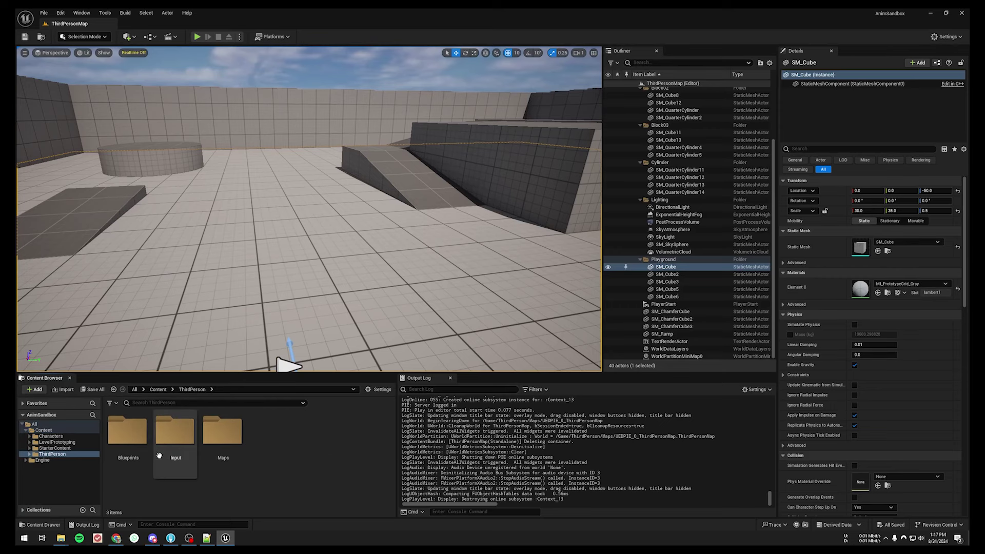
double_click(127, 431)
Open BP_ThirdPersonCharacter and review its Add Mapping Context, Camera Input and Movement Input nodes.
double_click(128, 433)
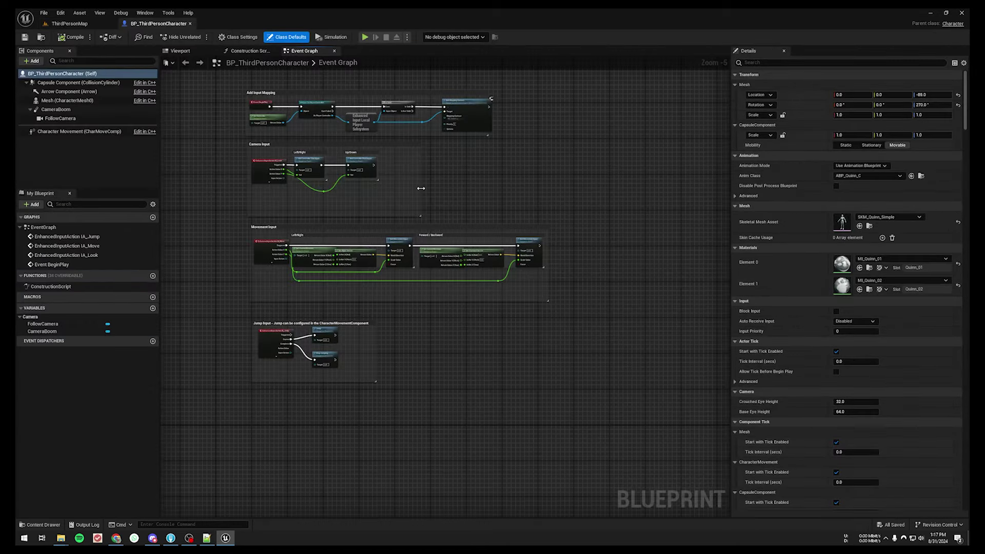
scroll(429, 178, "up", 5)
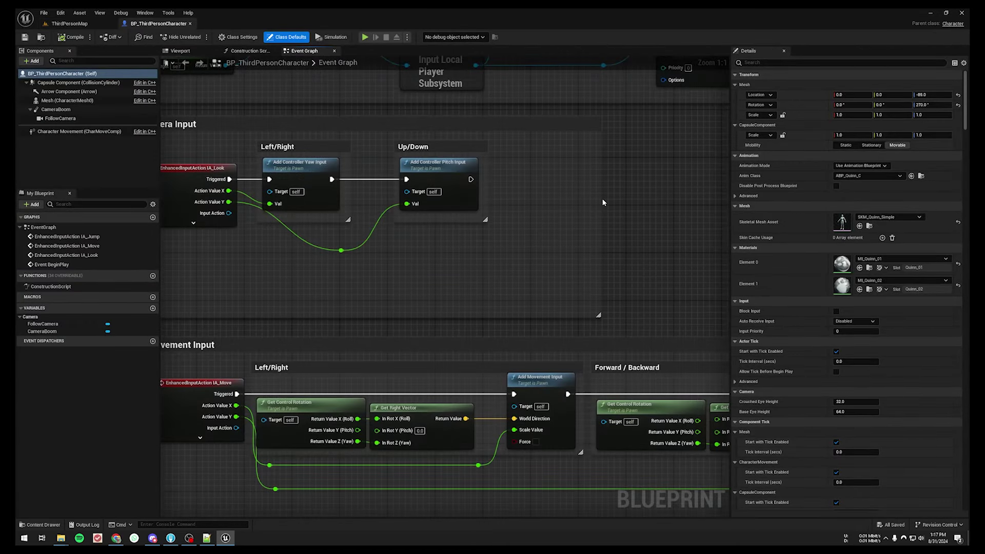
mouse_move(449, 174)
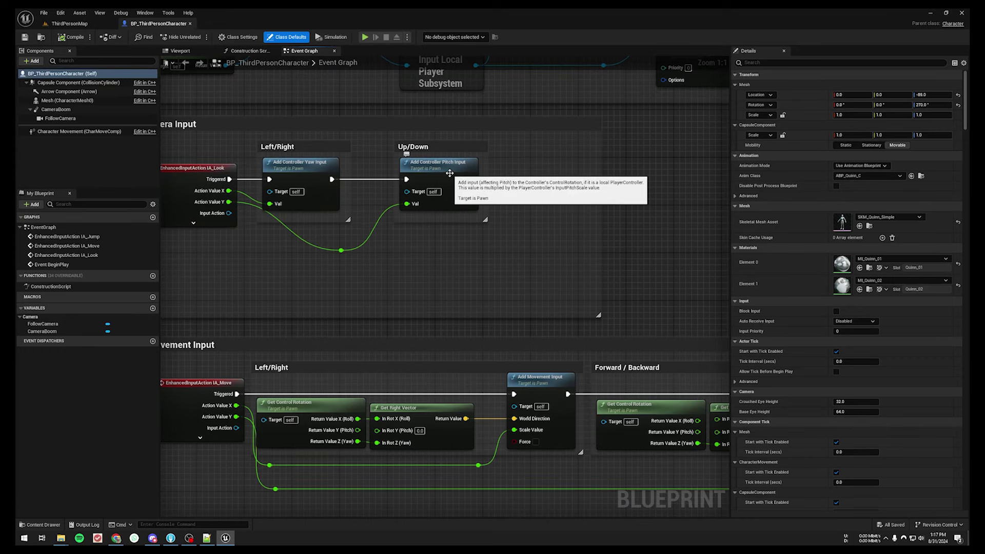
right_click_drag(474, 248, 403, 298)
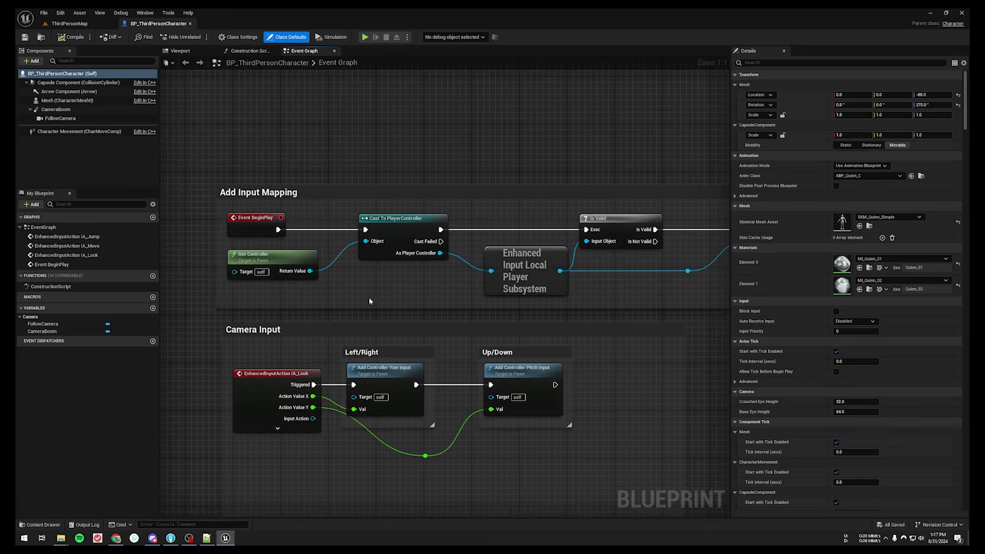
right_click_drag(397, 184, 326, 161)
right_click_drag(579, 263, 448, 233)
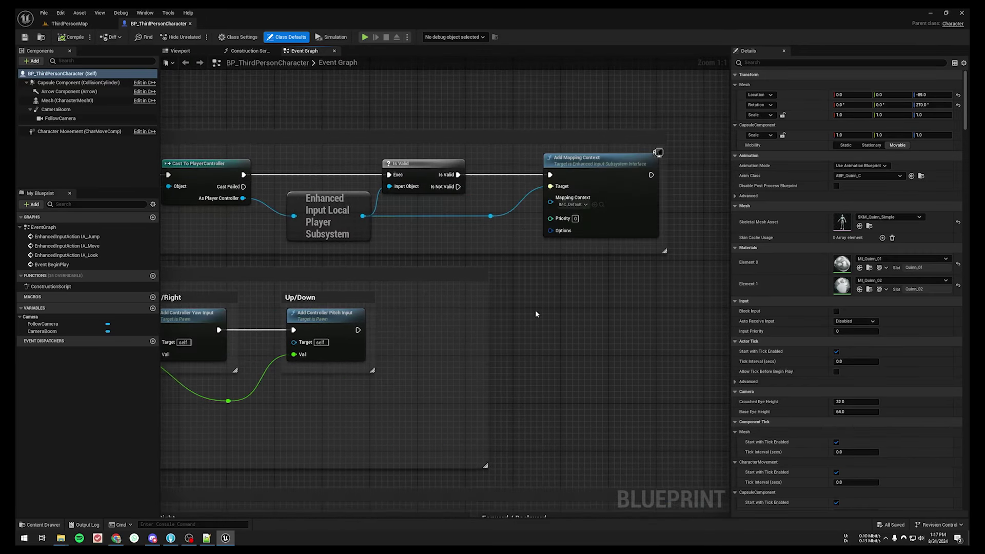
right_click_drag(548, 303, 611, 256)
right_click_drag(415, 362, 583, 313)
Review the Jump Input and IA_Move nodes, then locate the Anim Class asset ABP_Quinn.
right_click_drag(508, 338, 428, 93)
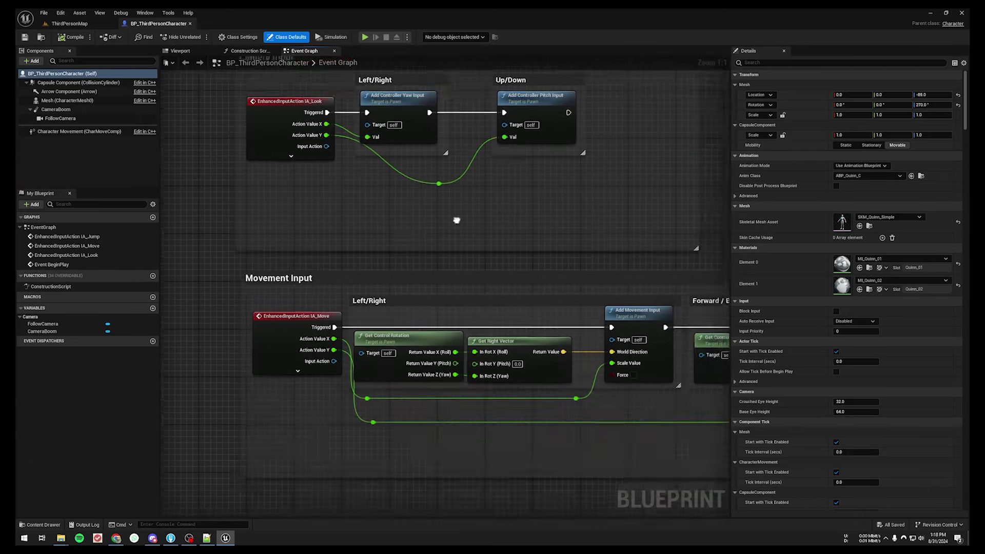
right_click_drag(605, 286, 570, 203)
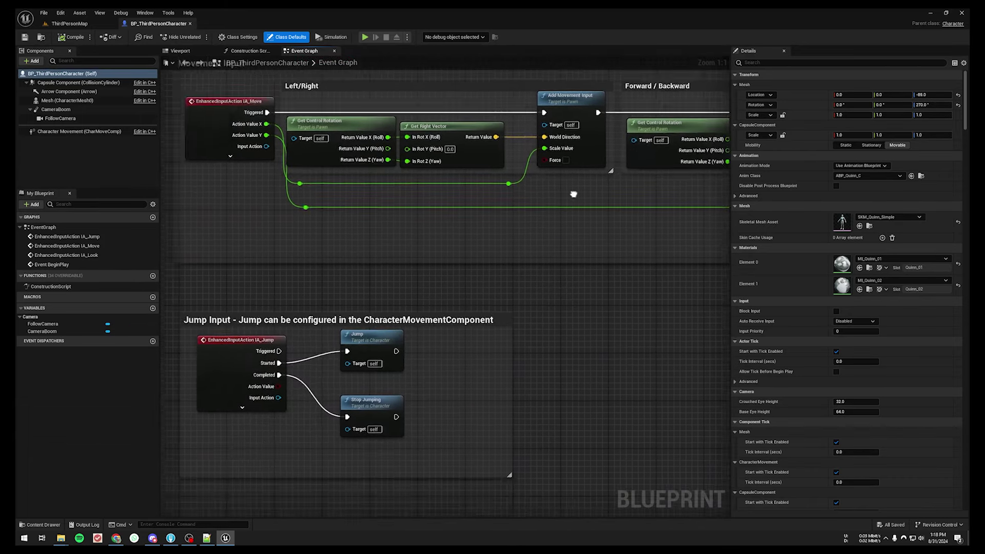
right_click_drag(347, 299, 418, 184)
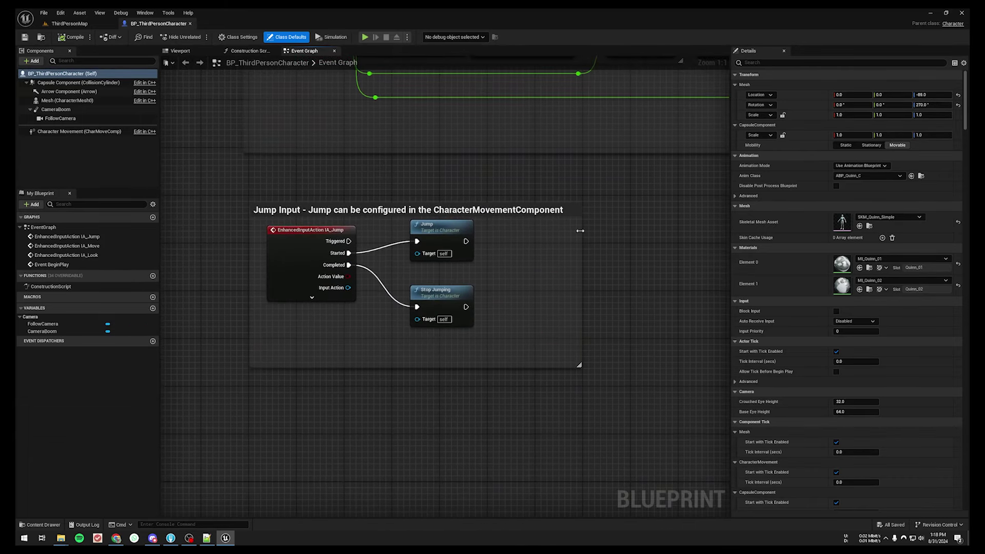
right_click_drag(564, 167, 514, 250)
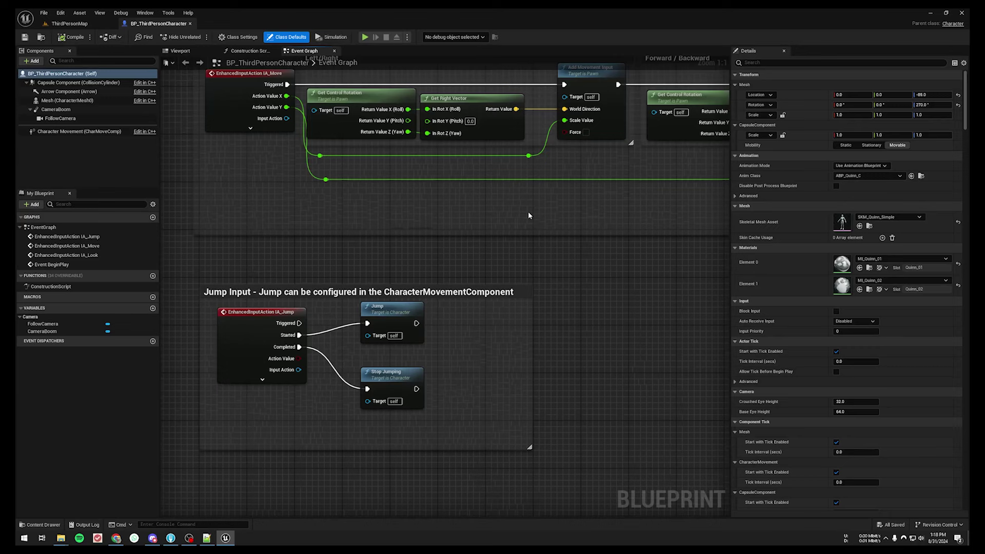
left_click(912, 176)
left_click(263, 476, "ctrl")
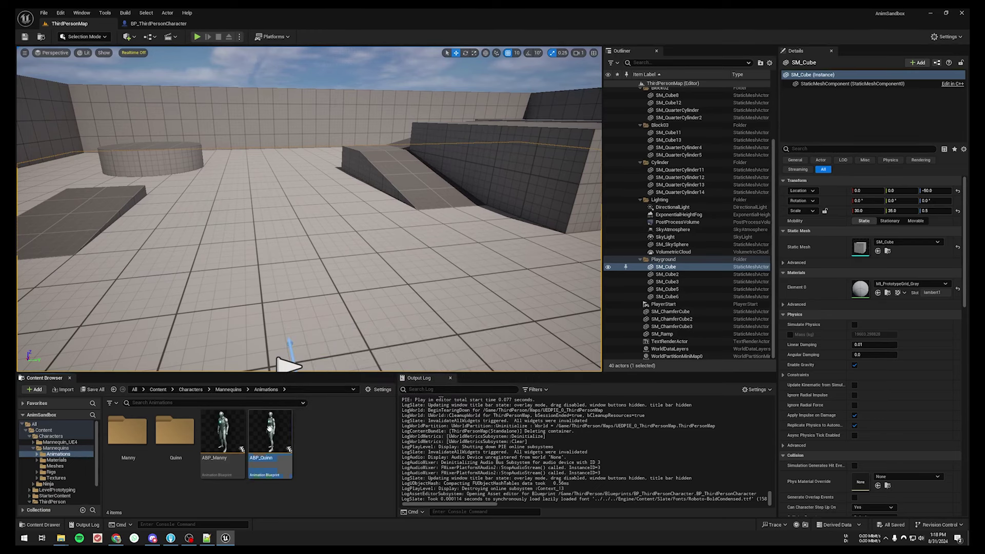
Open ABP_Quinn, dock its editor into the main window, and return to the level editor.
double_click(270, 428)
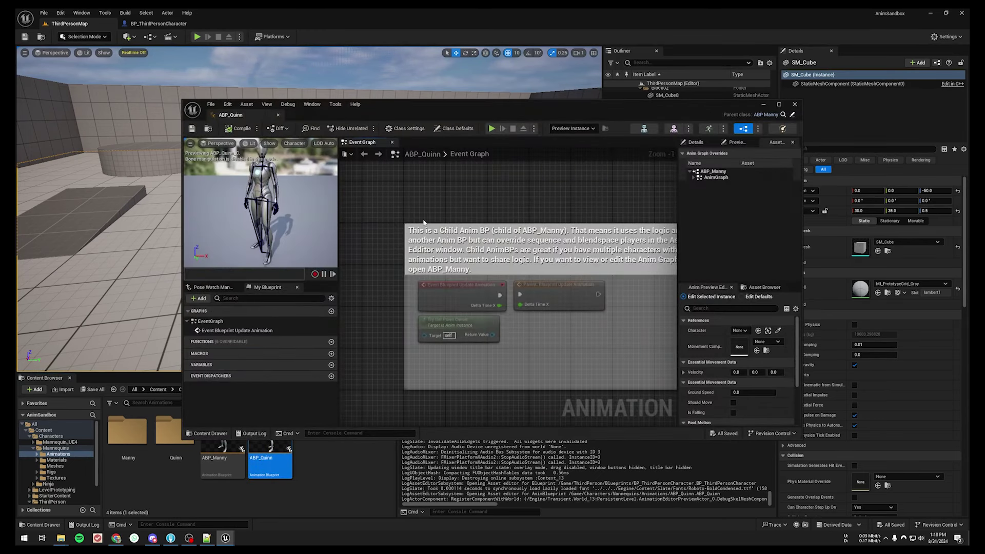
scroll(554, 283, "up", 1)
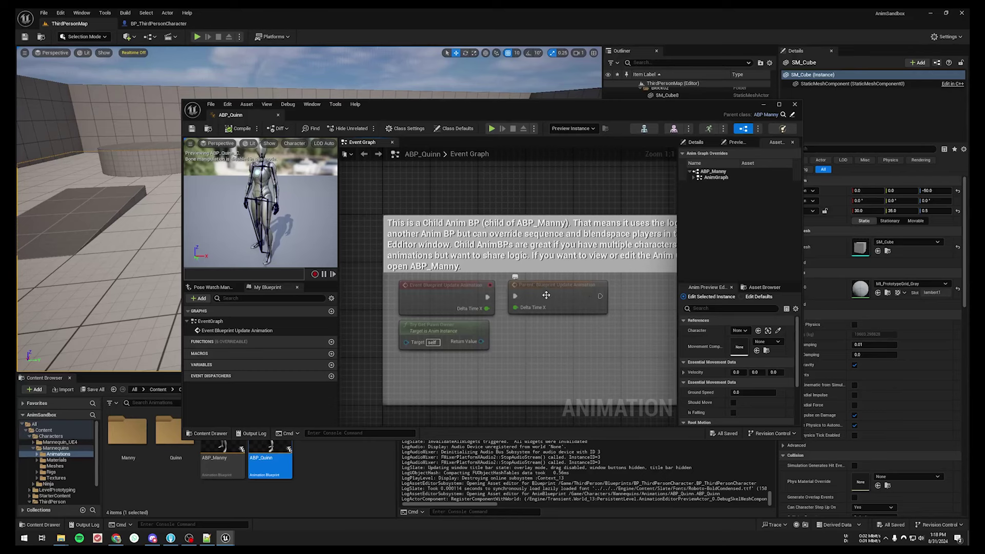
right_click_drag(543, 205, 517, 194)
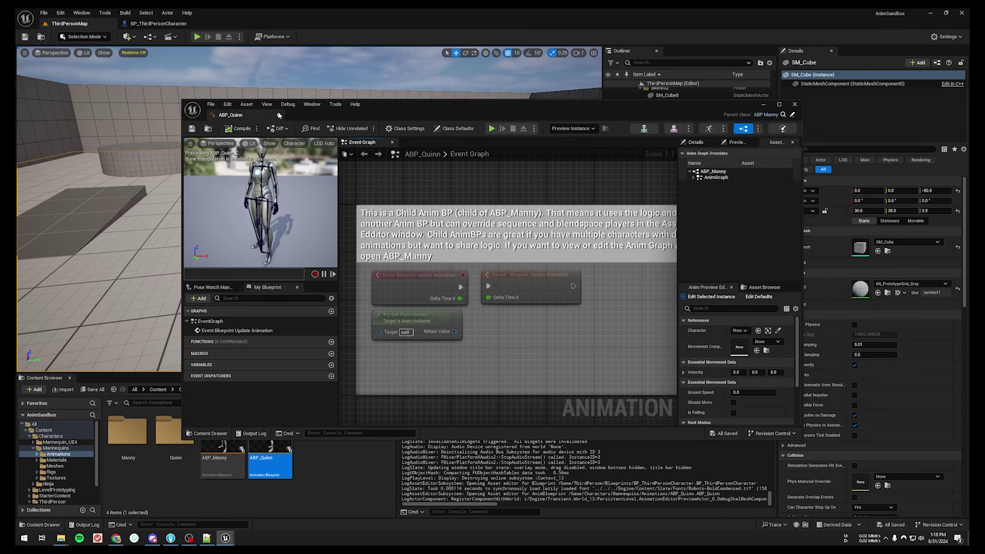
left_click_drag(250, 116, 231, 23)
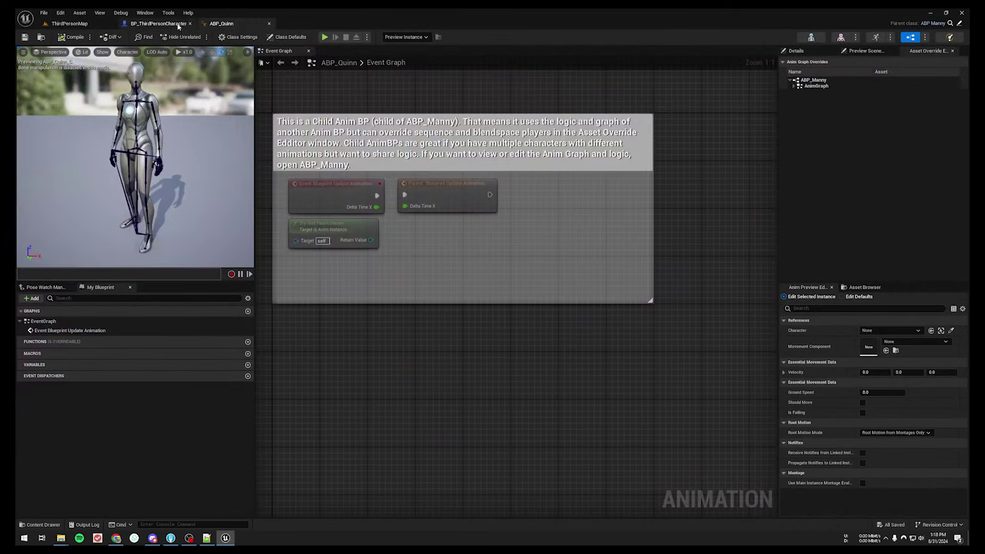
left_click(70, 23)
Open ABP_Manny and read its ground speed, Should Move and Is Falling logic.
double_click(222, 436)
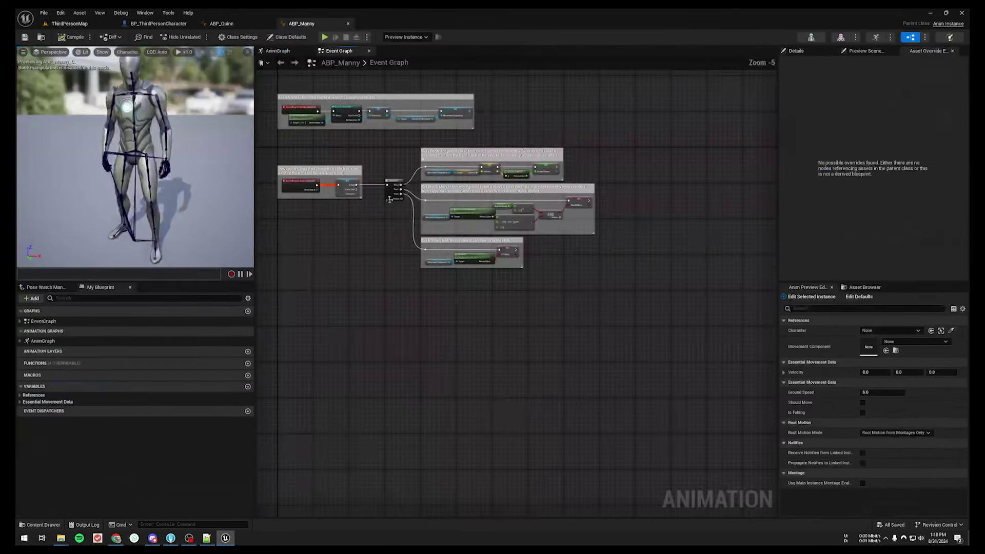
right_click_drag(443, 361, 439, 361)
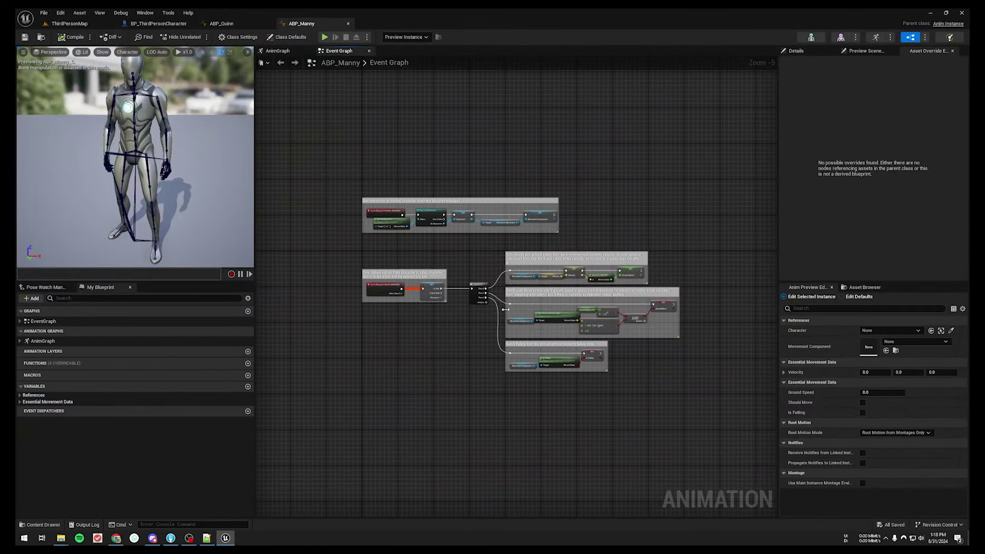
scroll(459, 329, "up", 6)
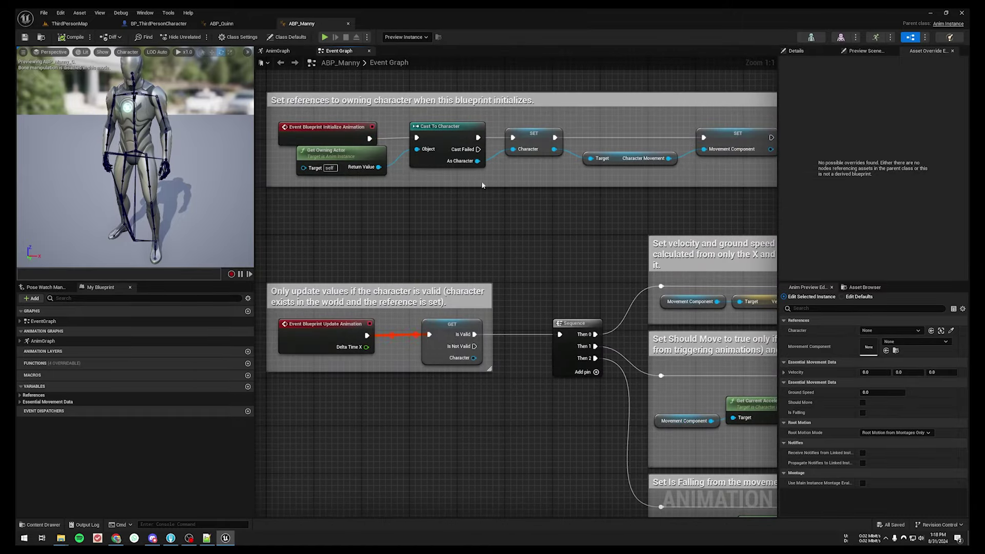
mouse_move(524, 208)
right_mouse_down()
mouse_move(491, 214)
mouse_move(495, 169)
mouse_move(298, 182)
right_mouse_up()
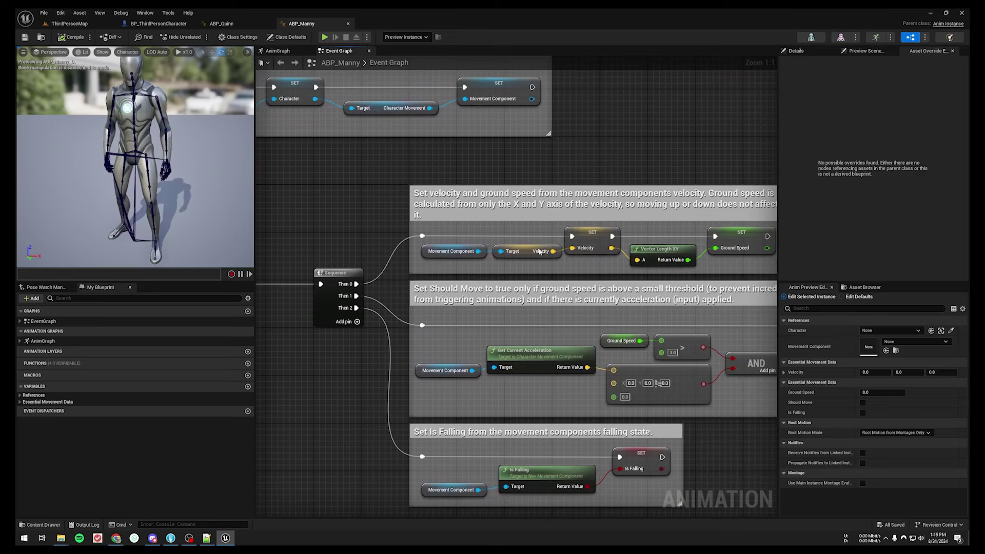
right_click_drag(609, 342, 575, 296)
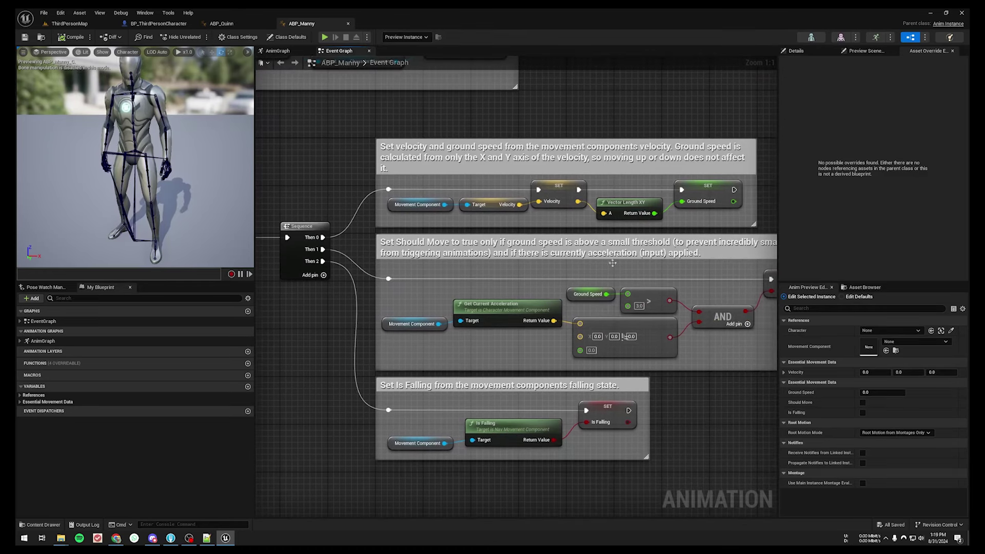
mouse_move(660, 369)
right_mouse_down()
mouse_move(646, 375)
mouse_move(587, 314)
right_mouse_up()
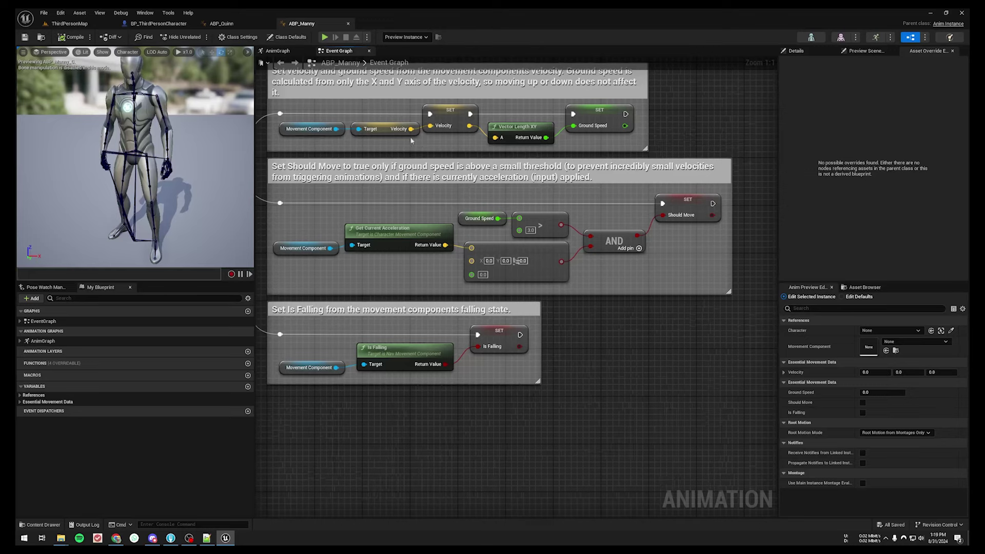
left_click(279, 51)
Open the Locomotion state machine and its Idle state to see the idle animation.
right_click_drag(439, 144, 526, 186)
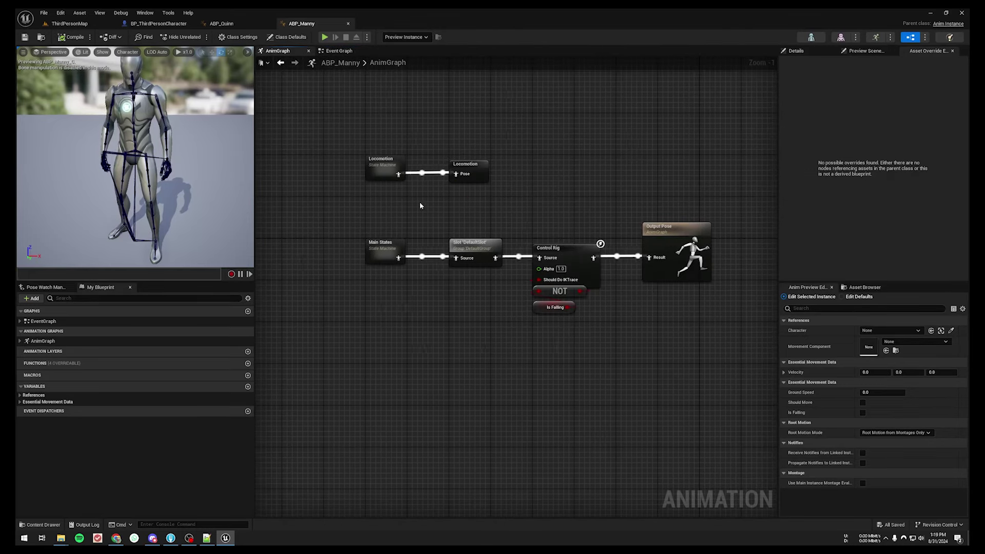
double_click(383, 176)
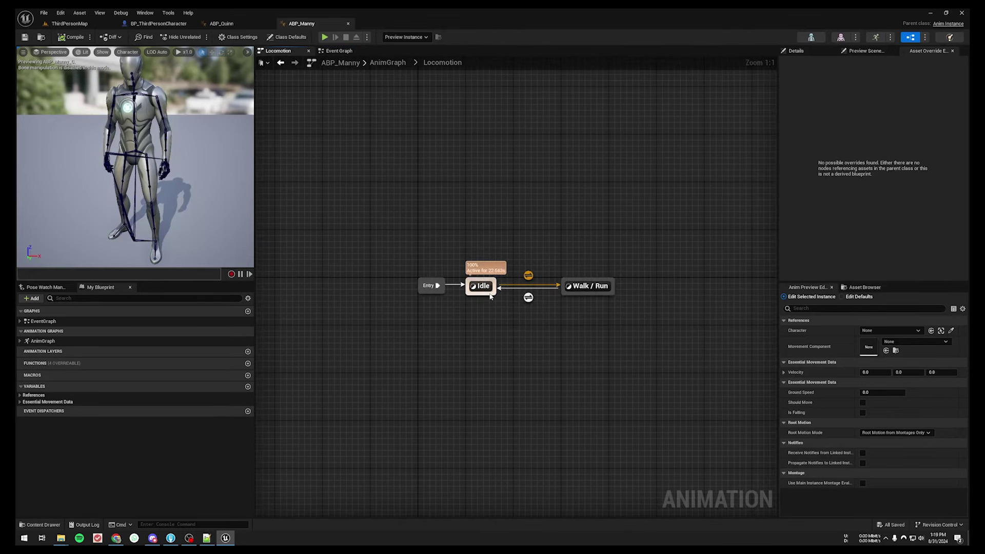
double_click(477, 281)
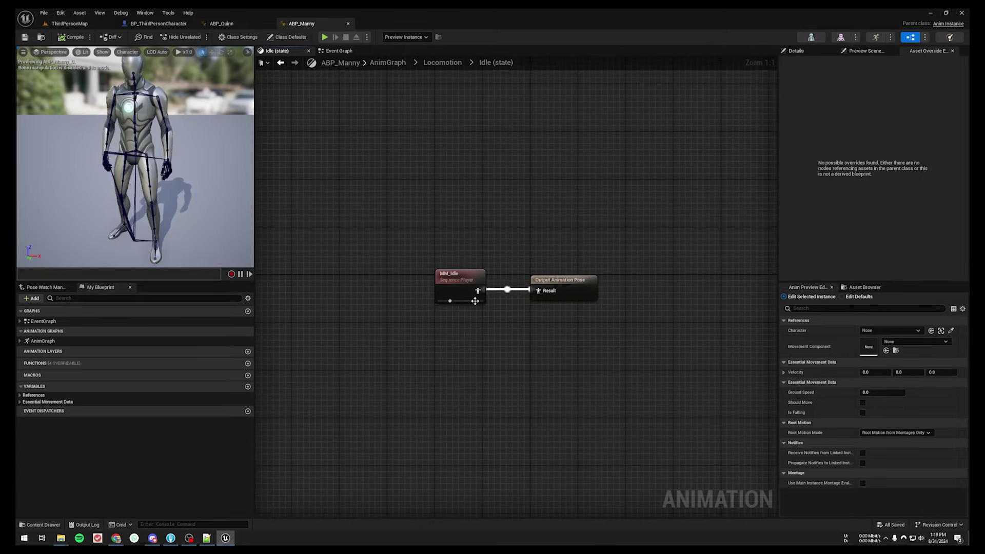
left_click(442, 63)
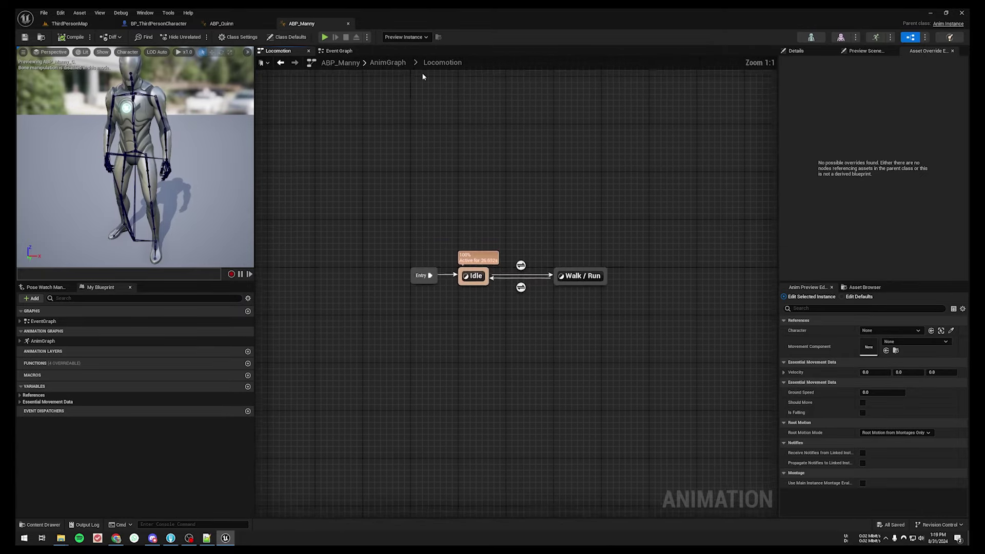
left_click(388, 63)
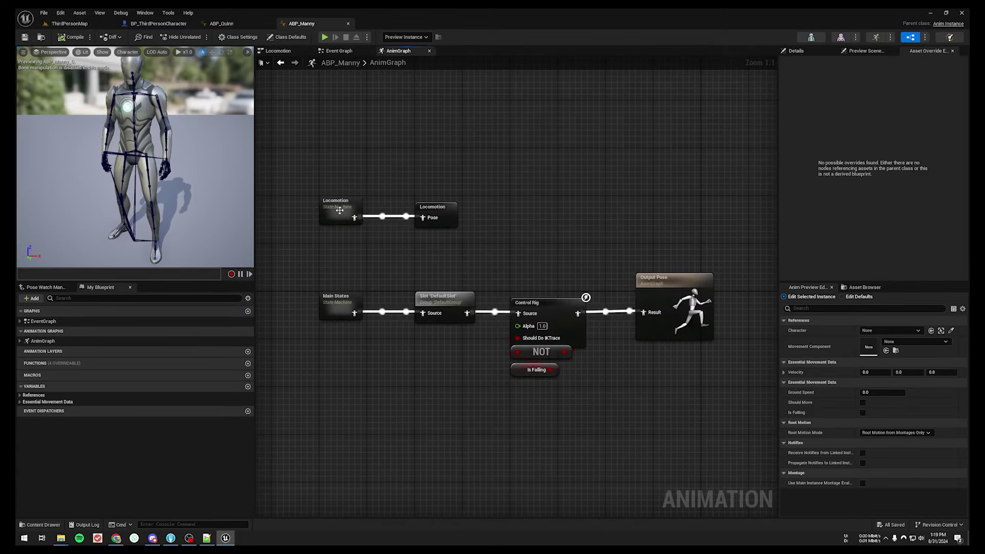
double_click(339, 209)
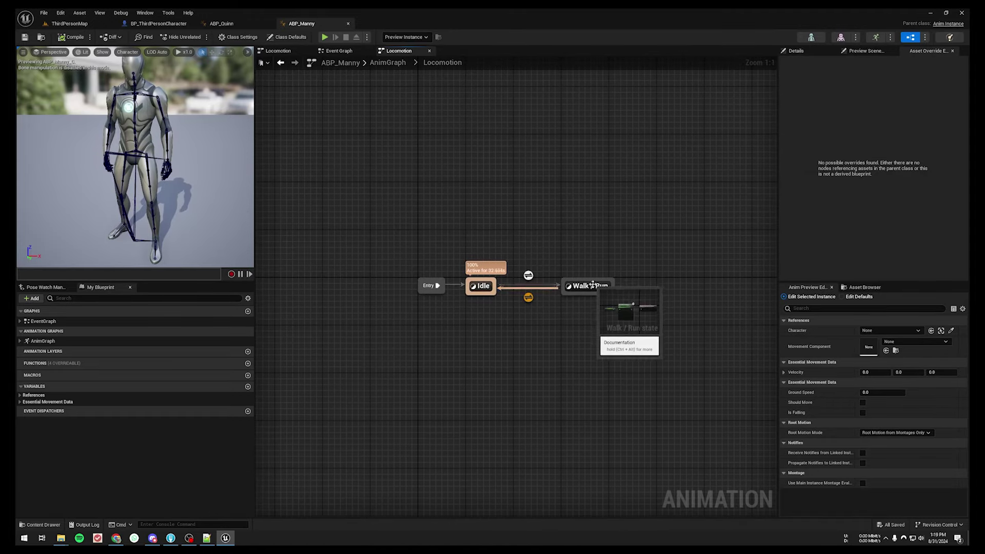
Inspect the Walk / Run to Idle transition rule in the Locomotion state machine.
double_click(530, 277)
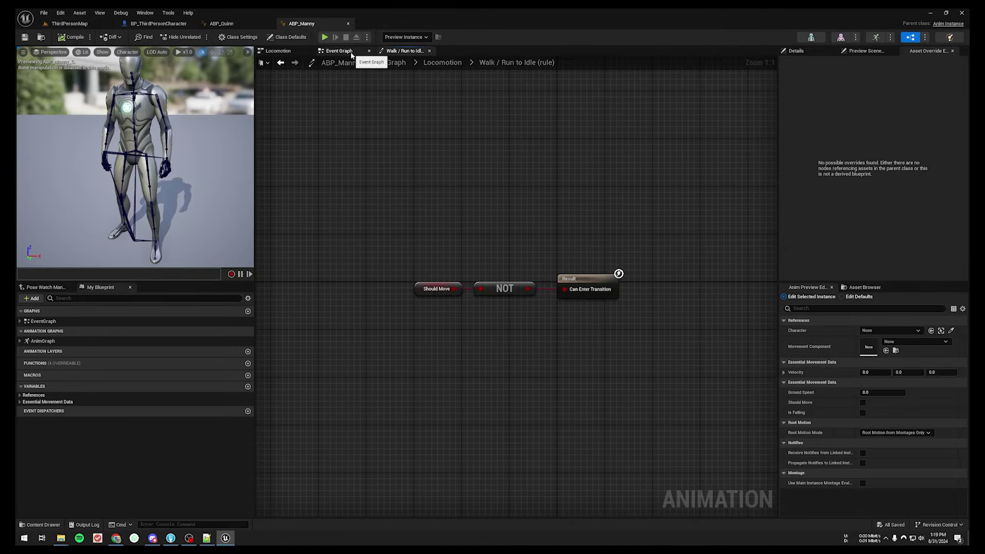
left_click(339, 50)
left_click(401, 51)
left_click(442, 62)
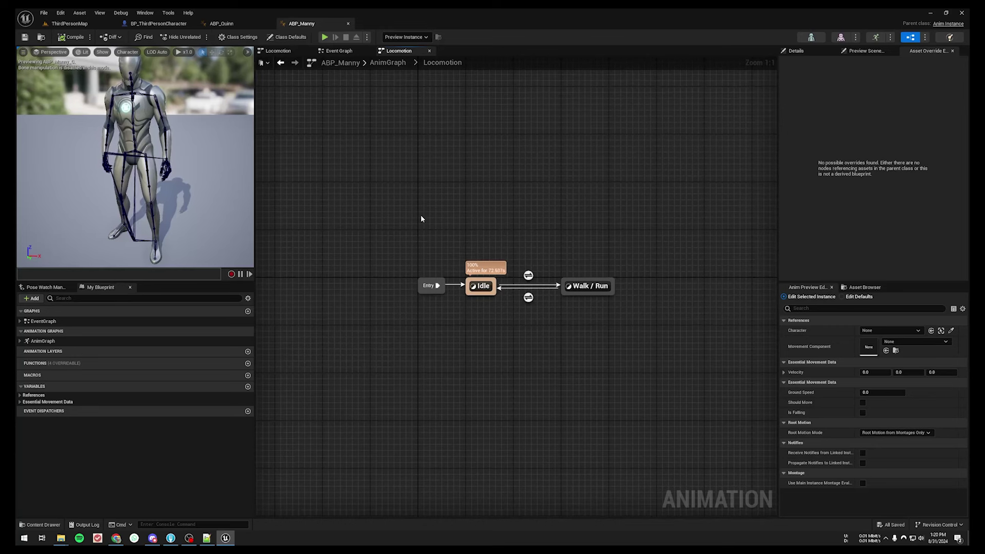
Check the MM_Idle sequence player settings in the Idle state without changing the animation.
left_click(482, 285)
double_click(484, 284)
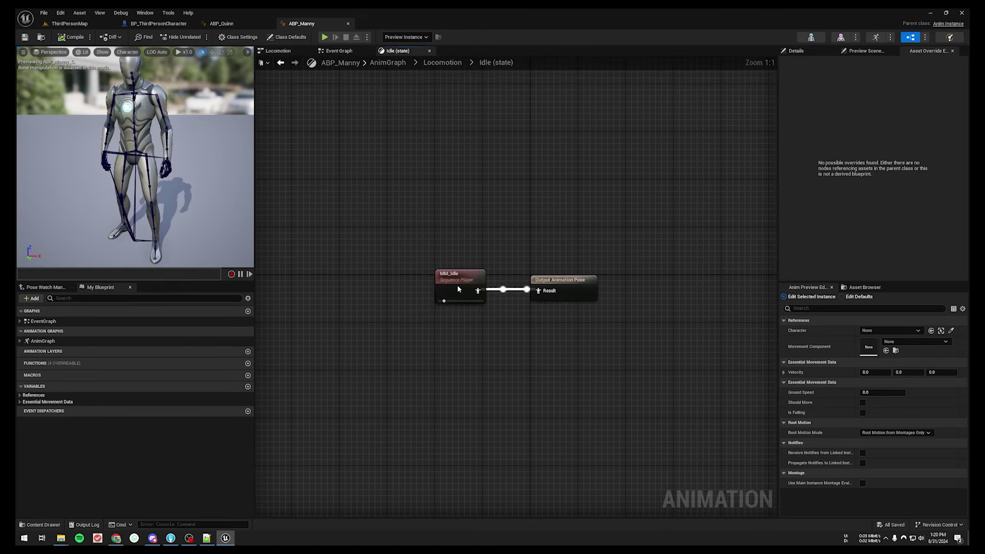
left_click(802, 51)
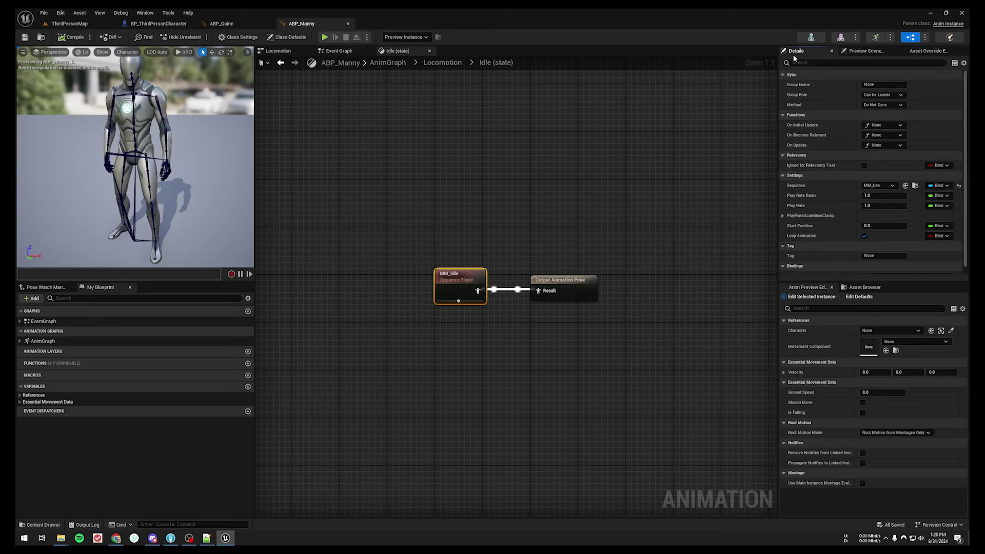
left_click(880, 186)
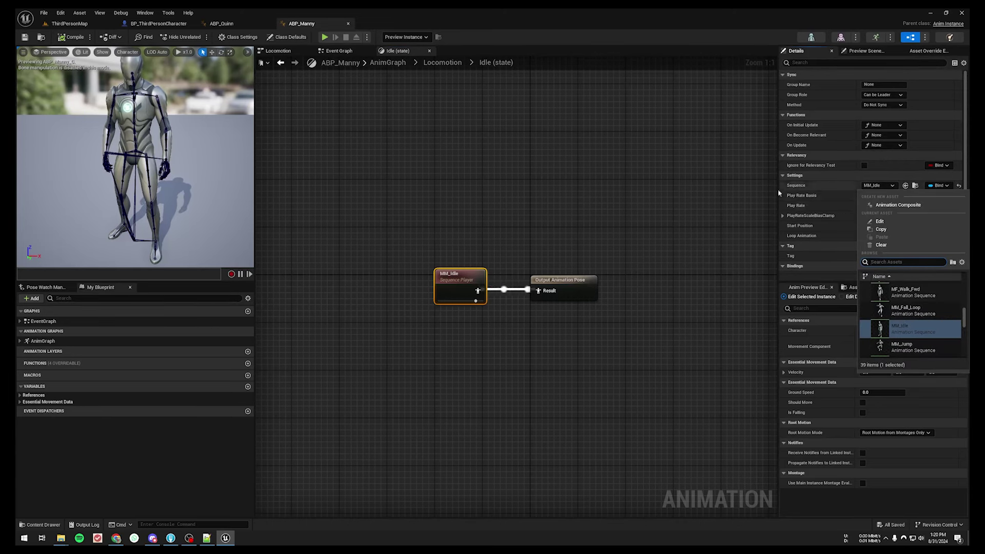
left_click(724, 209)
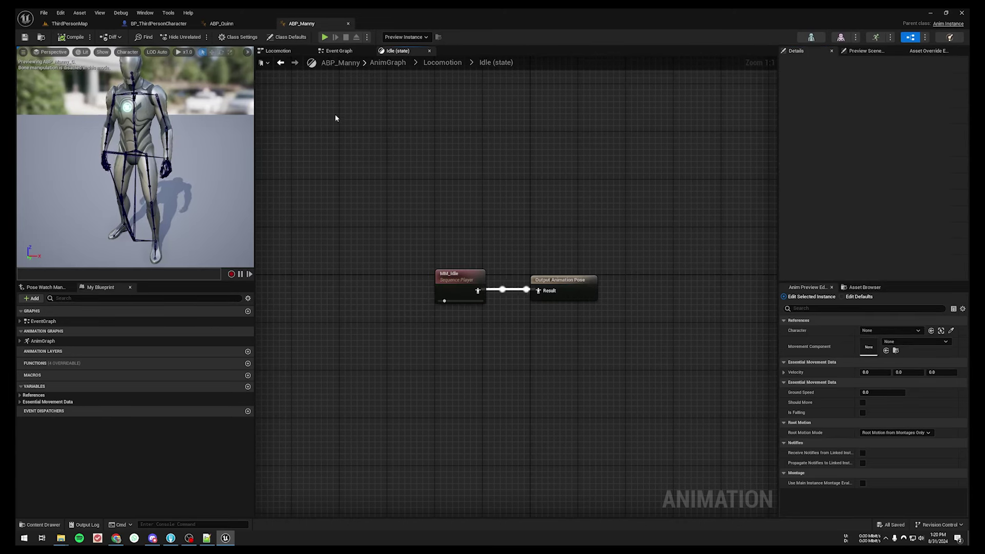
left_click(155, 24)
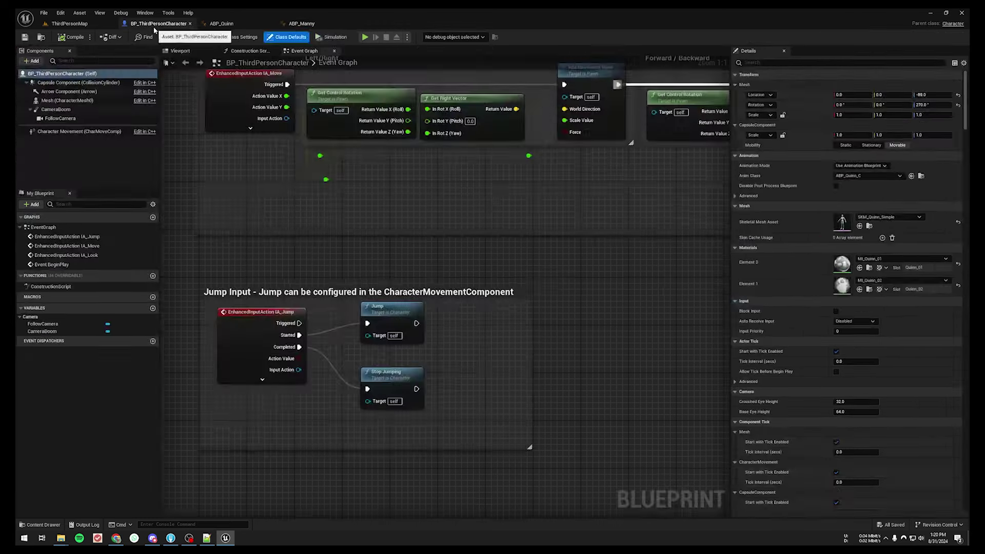
Return to ThirdPersonMap and browse ThirdPerson > Input > Actions to view IA_Jump, IA_Look and IA_Move.
left_click(69, 24)
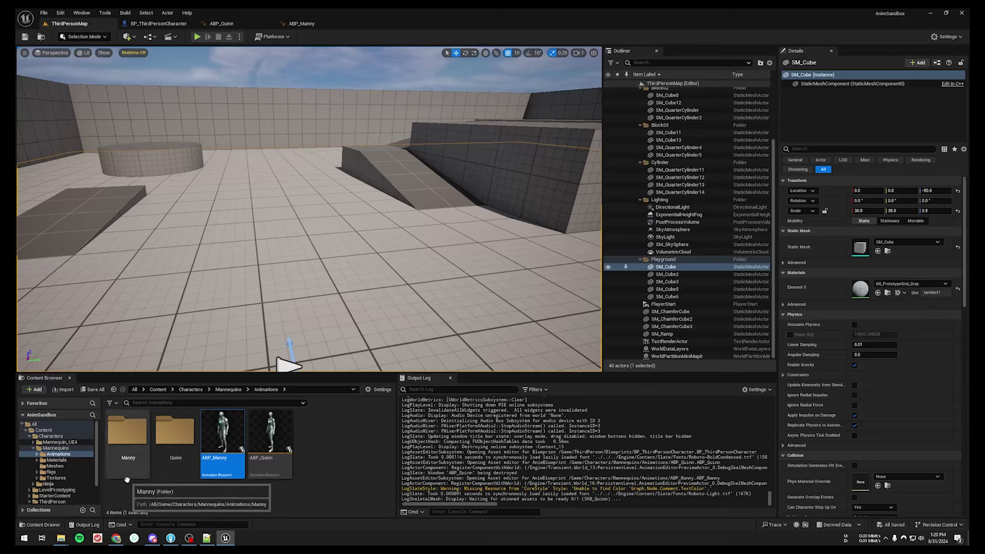
scroll(70, 483, "down", 2)
left_click(64, 478)
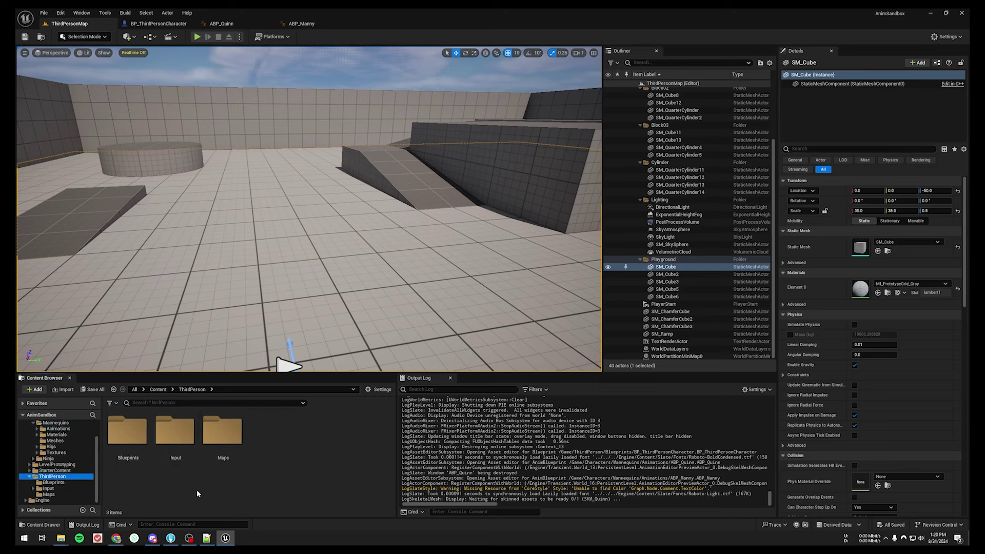
double_click(175, 433)
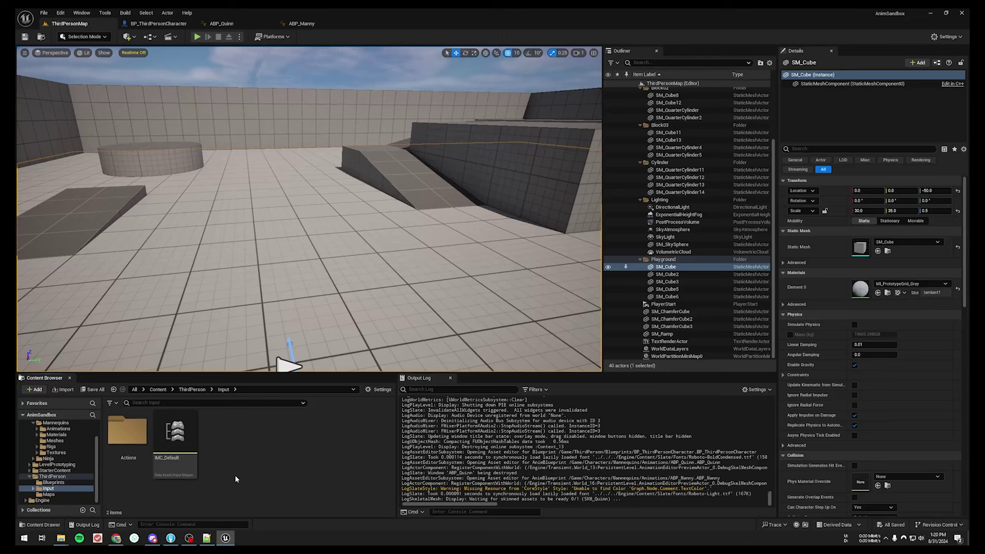
double_click(127, 433)
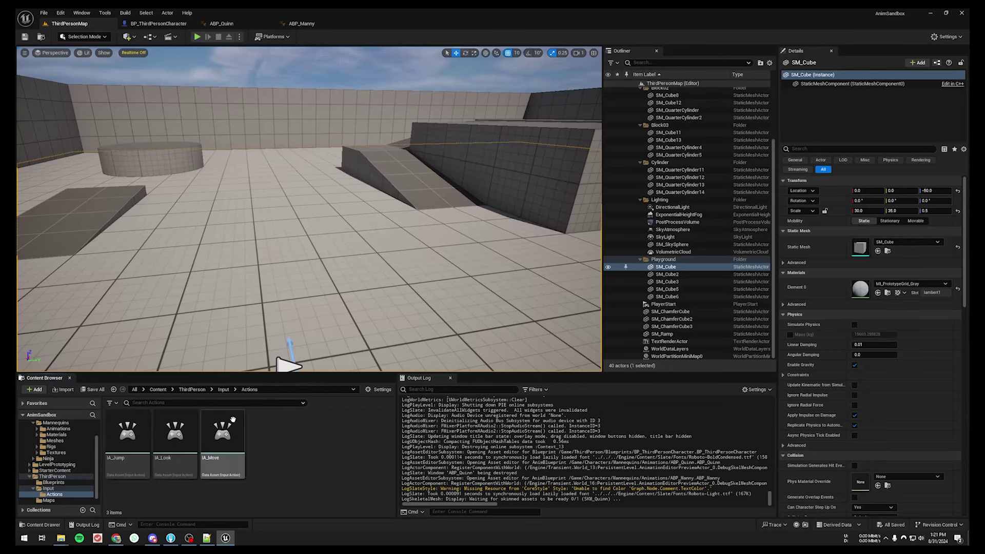
left_click(223, 389)
Open IMC_Default in a resized floating window, then go back into the Actions folder.
left_click(192, 463)
double_click(192, 463)
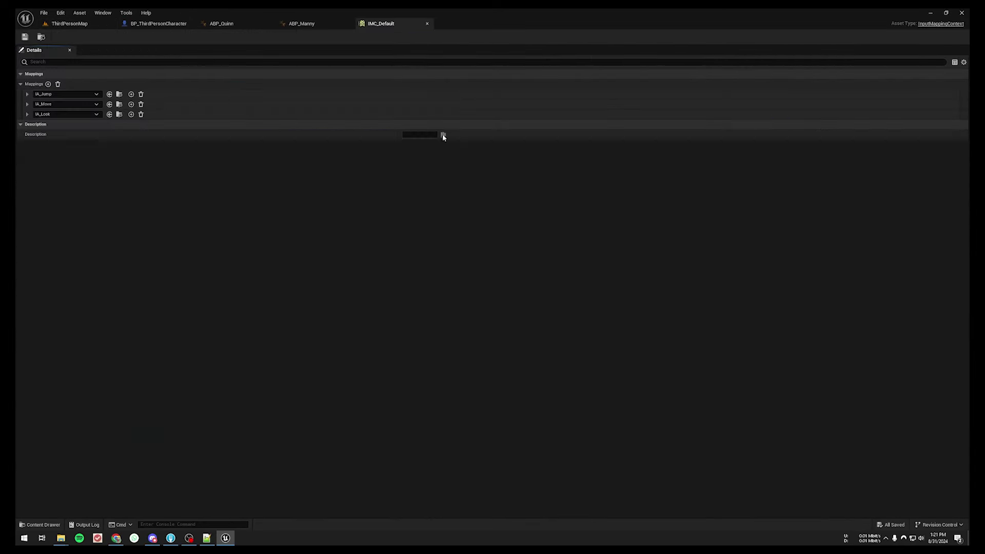
left_click_drag(393, 24, 454, 91)
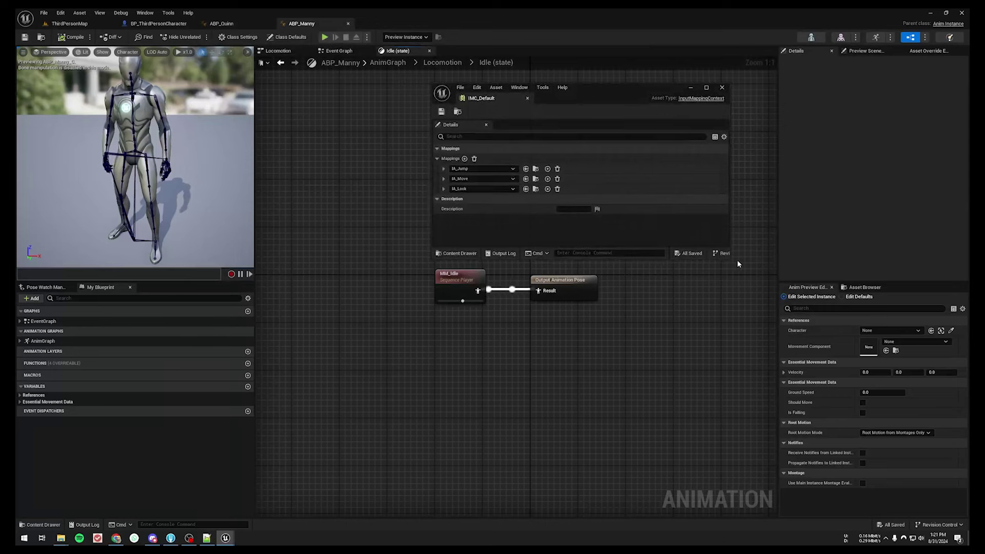
left_click_drag(727, 272, 685, 361)
left_click(70, 23)
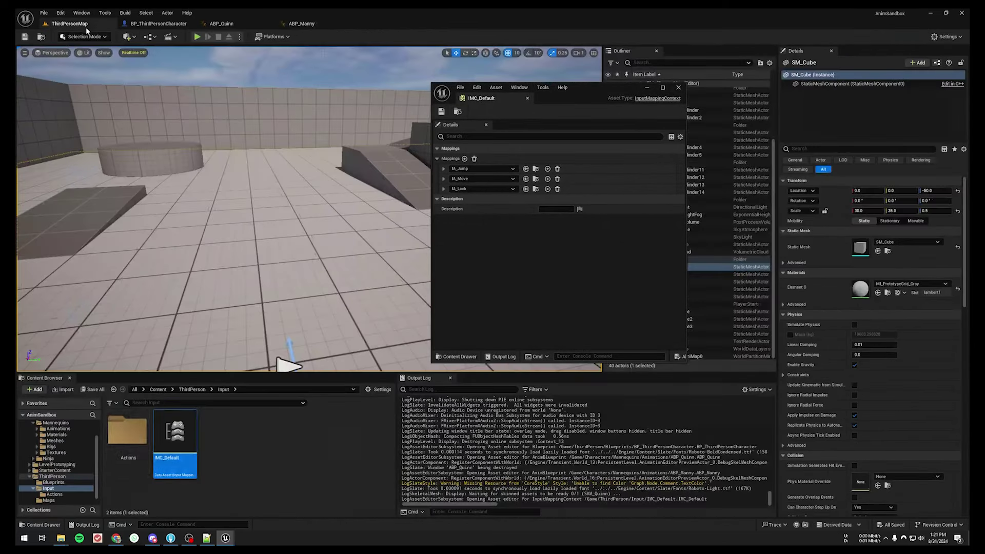
double_click(138, 449)
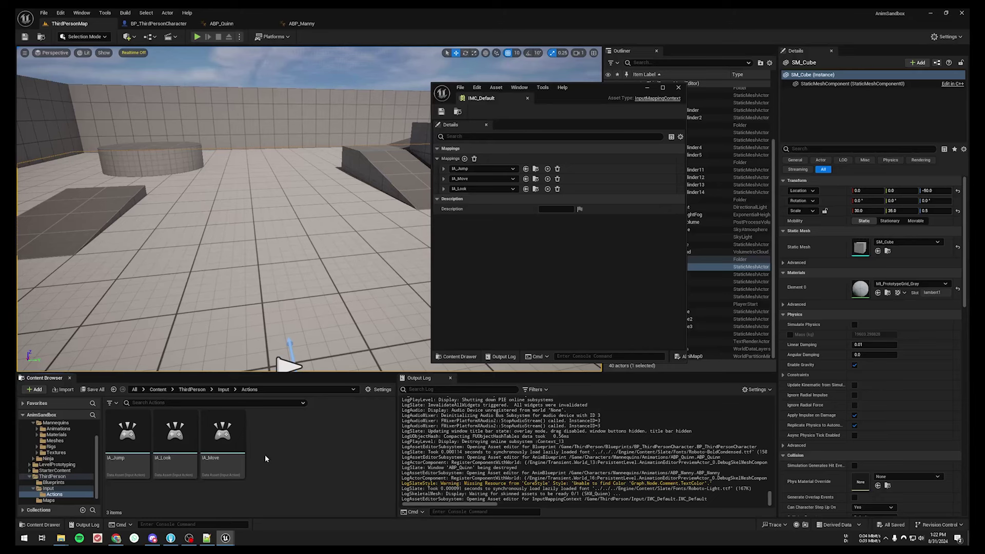
Create a new Input Action named IA_Emote in the Actions folder and open it.
right_click(267, 462)
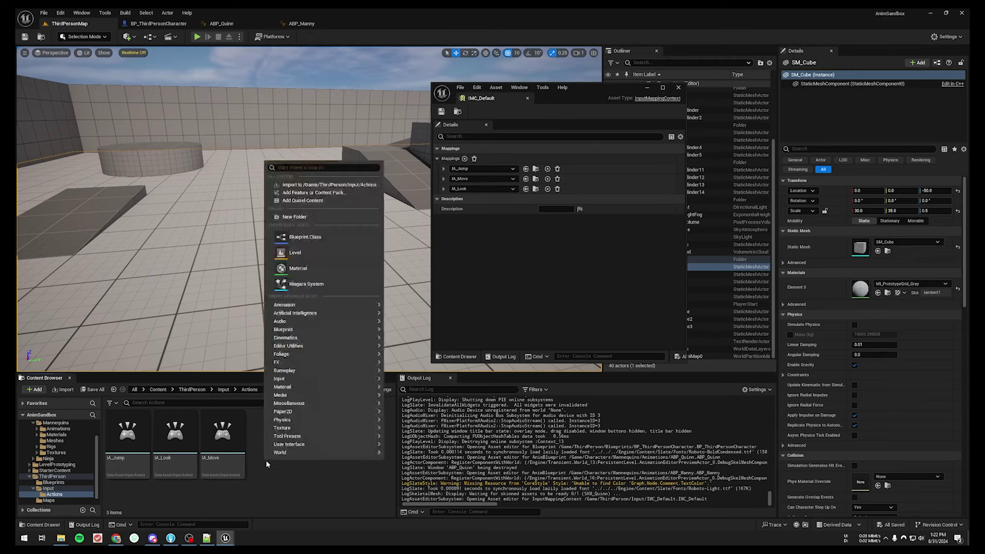
mouse_move(311, 380)
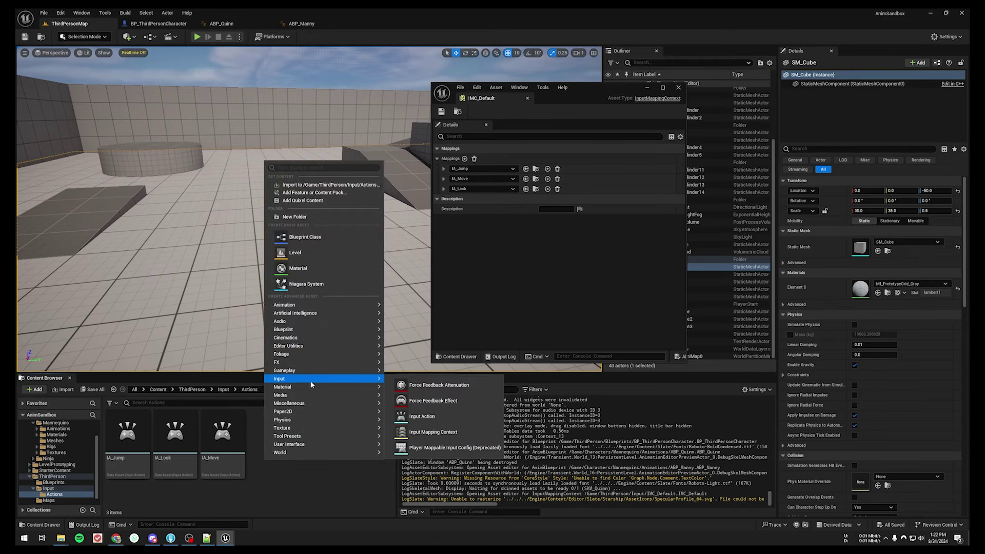
left_click(422, 417)
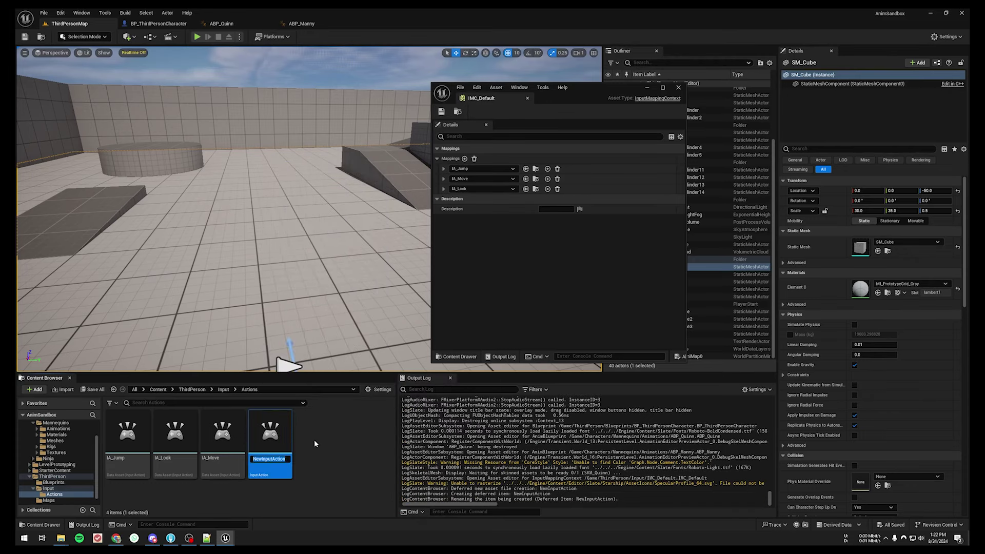
type("IA_")
type("Emote")
key("Return")
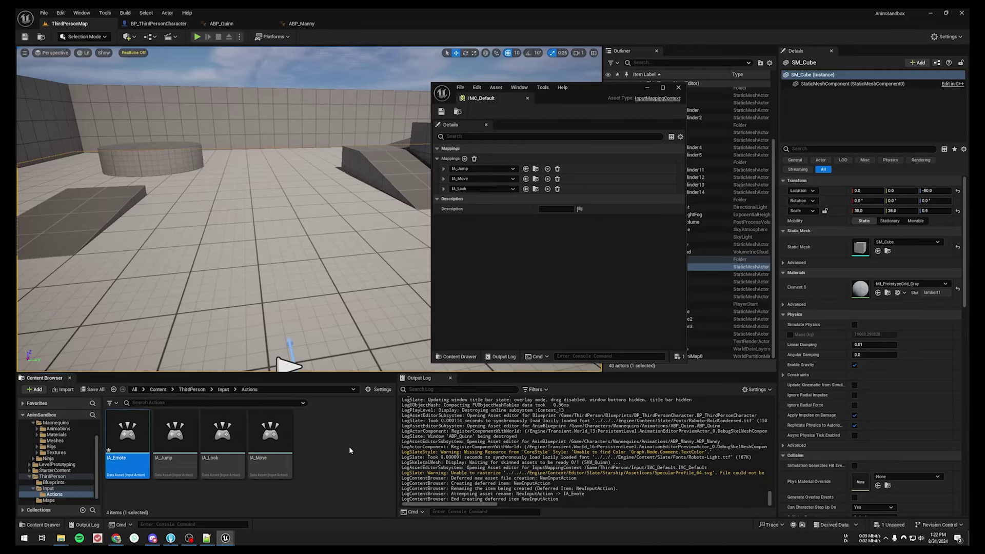
double_click(144, 445)
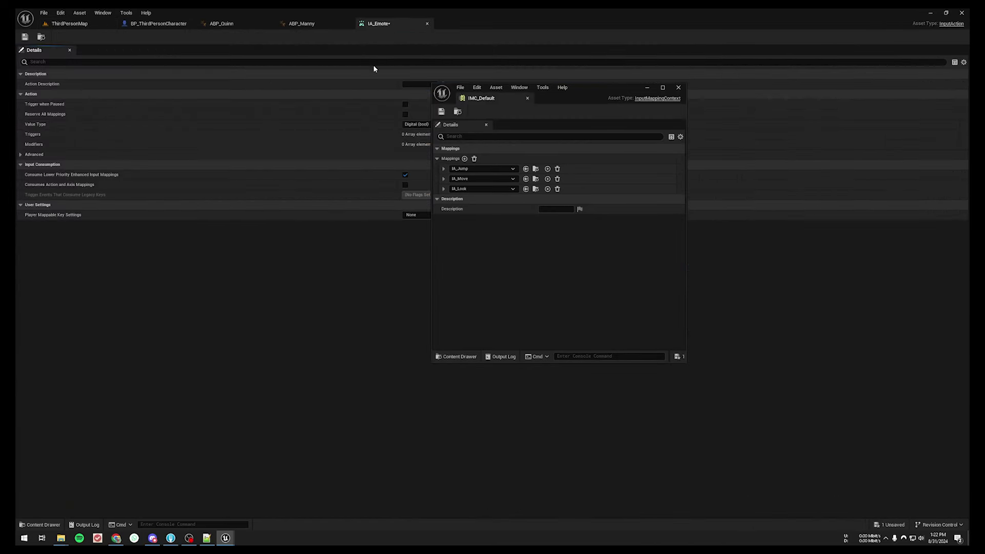
Dock IA_Emote and IA_Jump in the floating editor and inspect IA_Jump's Pressed and Released triggers.
mouse_move(393, 25)
left_mouse_down()
mouse_move(590, 97)
mouse_move(574, 84)
left_mouse_up()
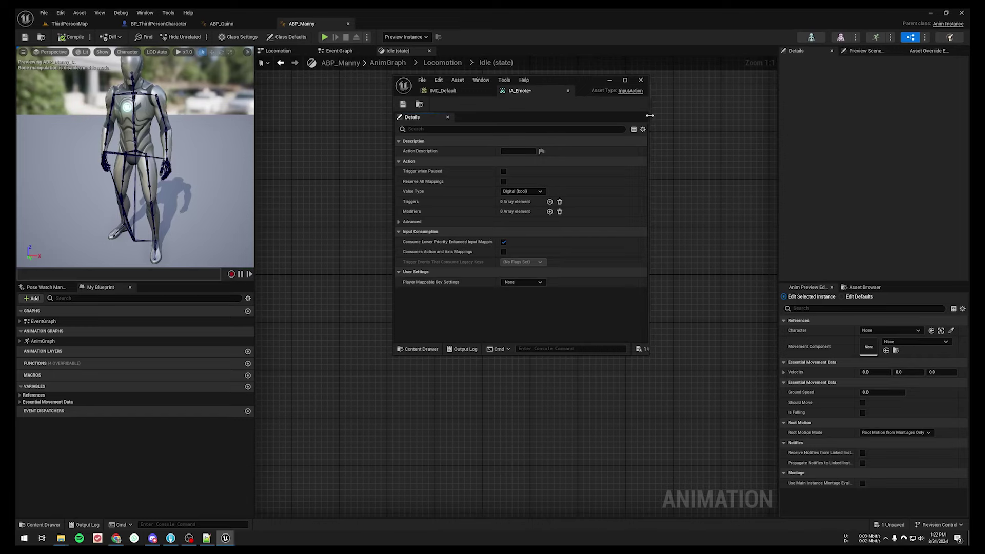
left_click_drag(649, 119, 679, 119)
left_click(88, 24)
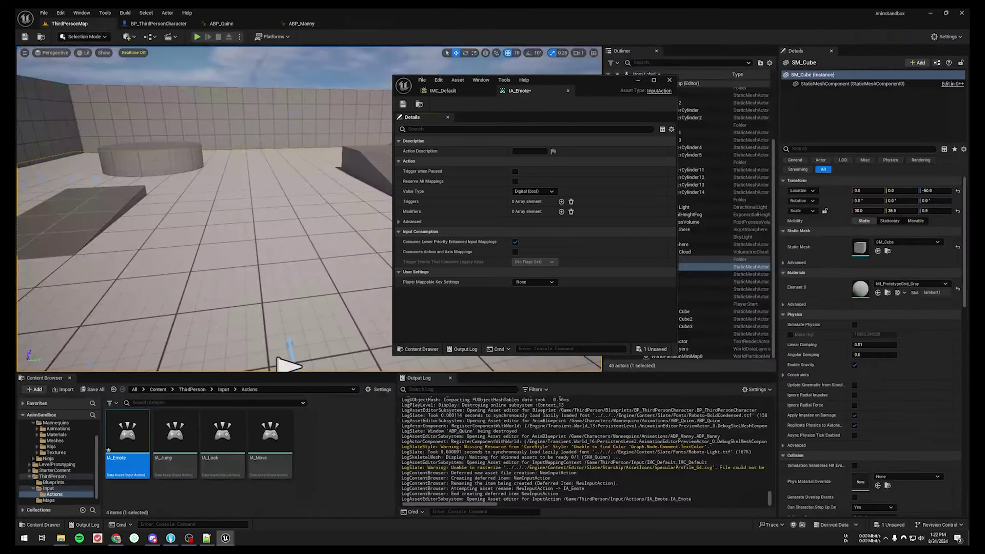
double_click(174, 465)
left_click_drag(380, 24, 582, 116)
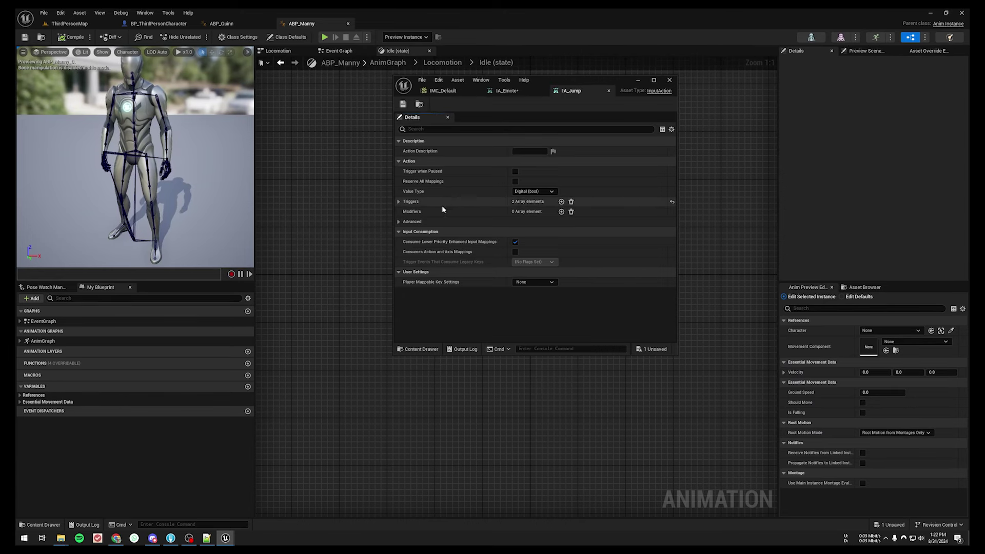
left_click(399, 203)
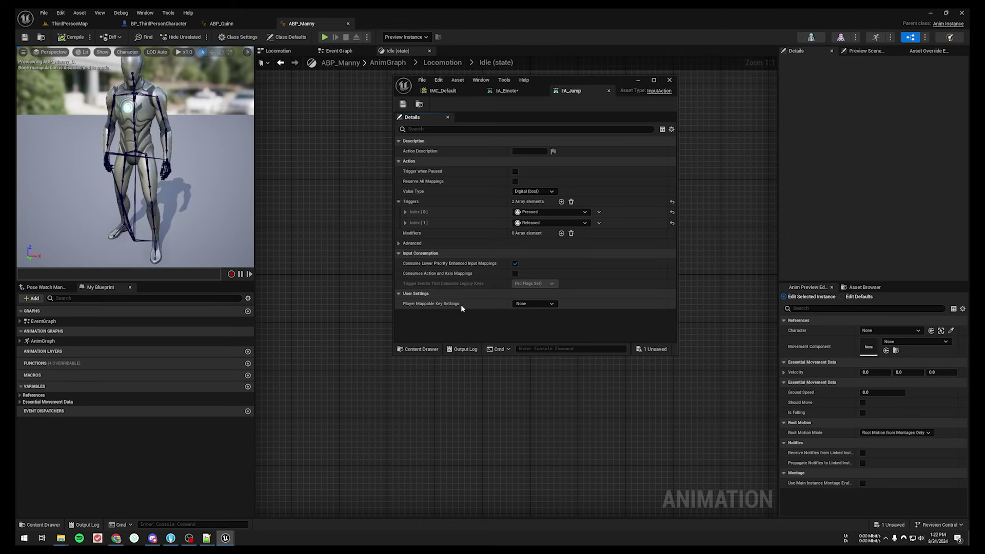
Add a Pressed trigger to IA_Emote, save it, and close the floating editor.
left_click(505, 91)
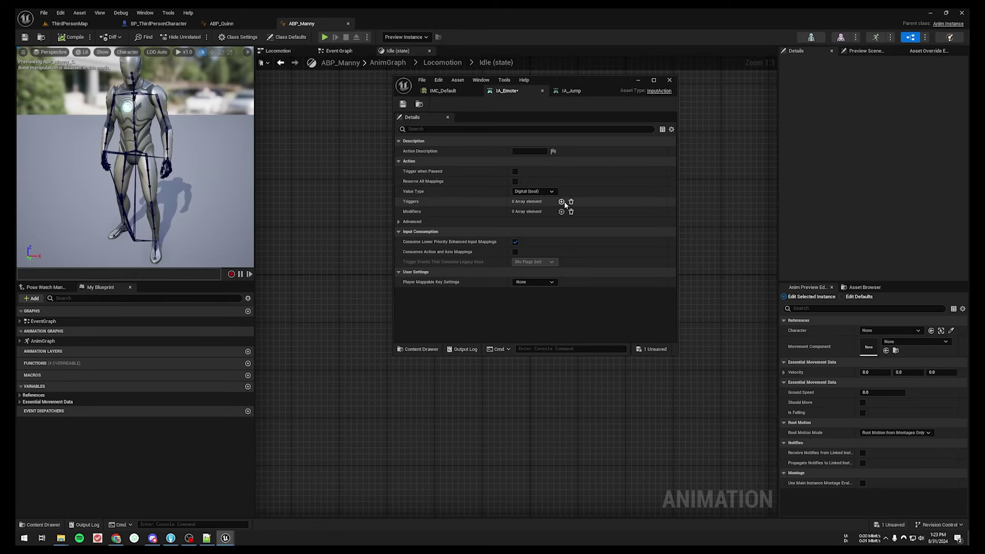
left_click(561, 202)
left_click(546, 211)
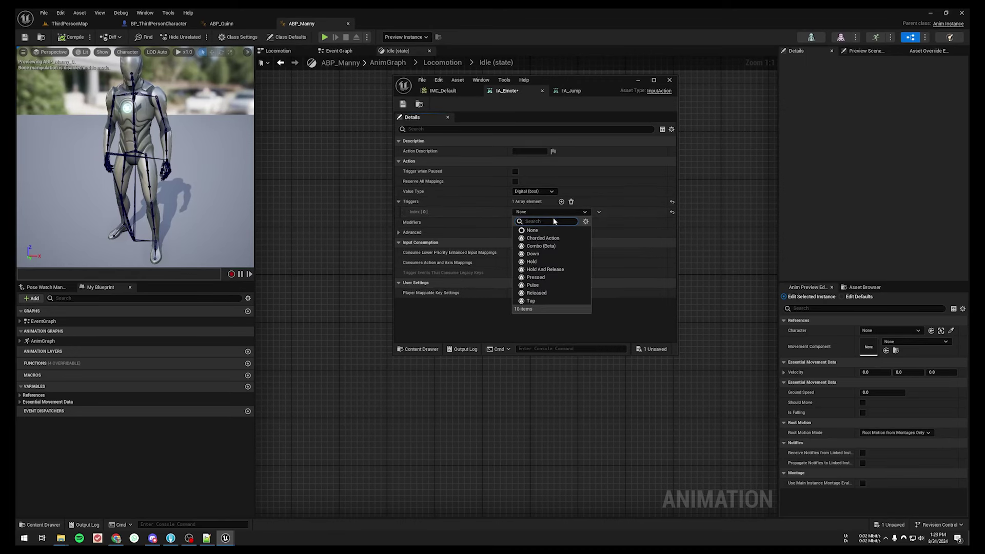
left_click(549, 277)
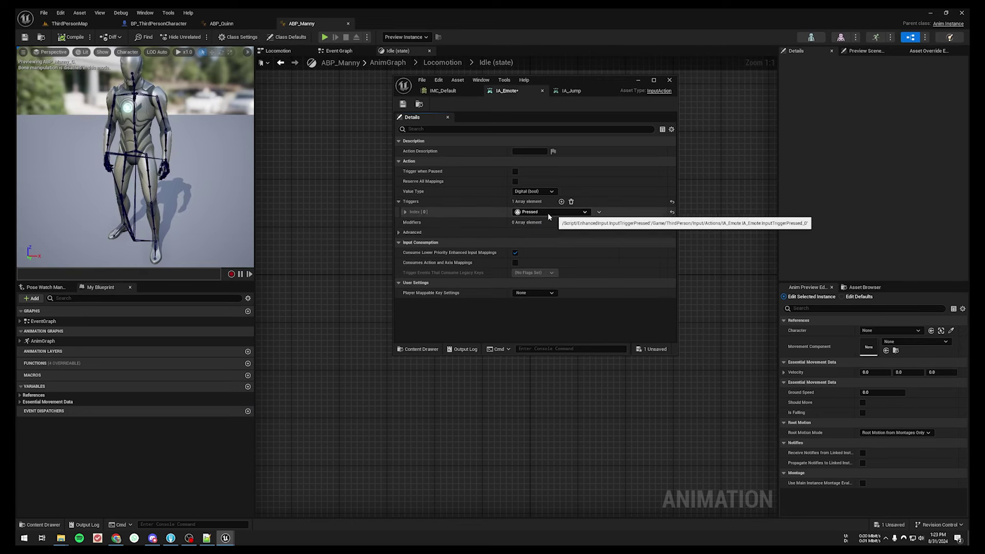
left_click(403, 105)
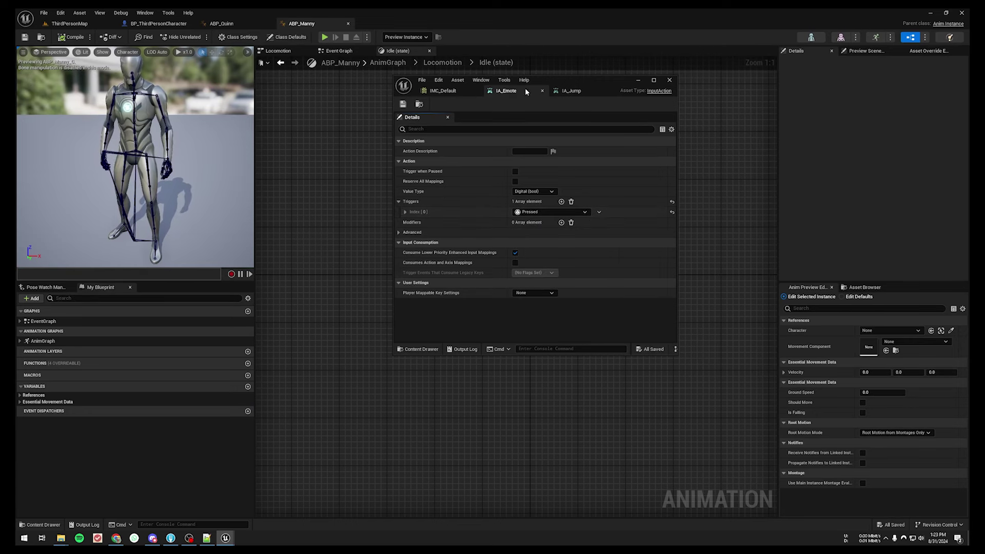
left_click_drag(544, 82, 578, 83)
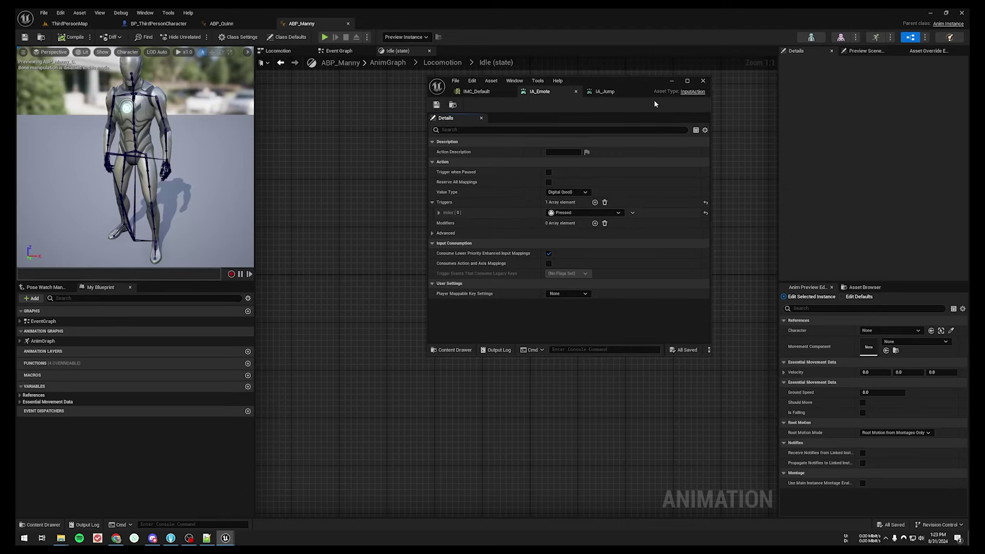
left_click(702, 81)
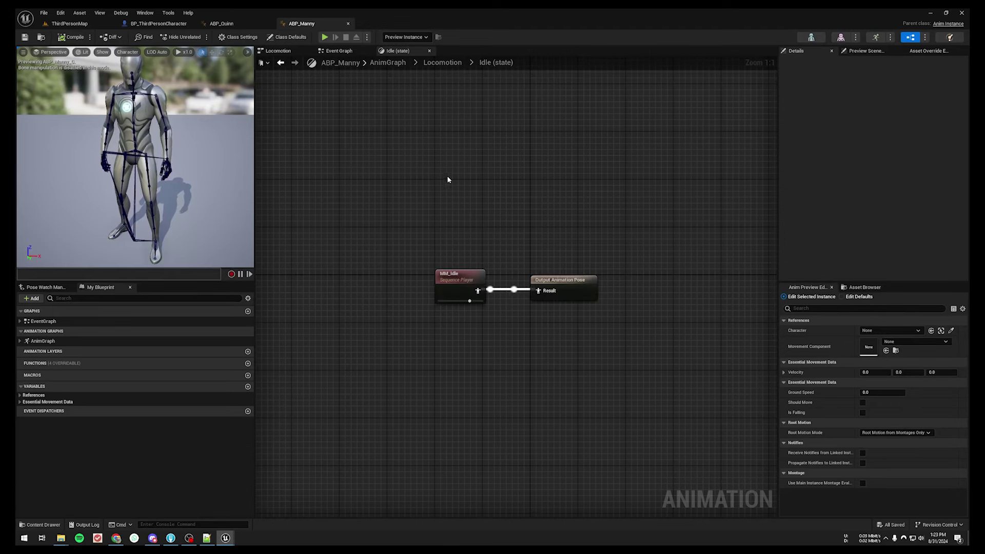
left_click(159, 23)
Review the IMC_Default mappings for IA_Jump, IA_Move and IA_Look, then minimize that window.
right_click_drag(365, 174, 325, 264)
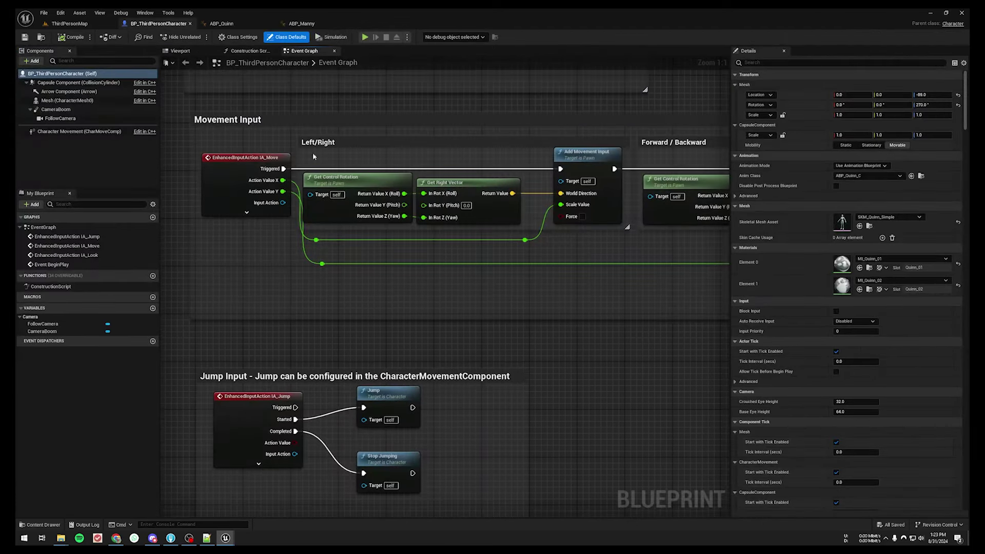
mouse_move(418, 124)
right_mouse_down()
mouse_move(458, 183)
mouse_move(322, 150)
right_mouse_up()
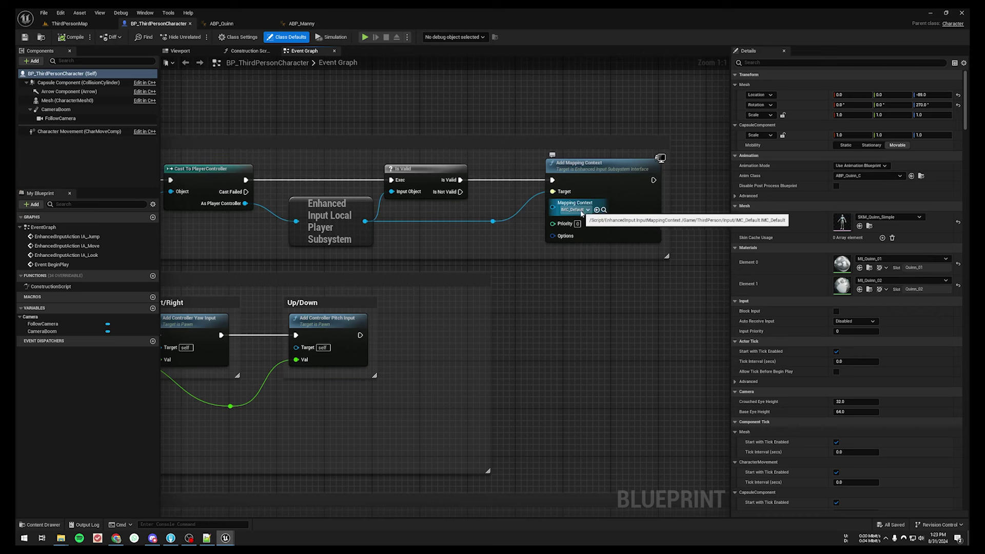
mouse_move(226, 538)
left_click(266, 506)
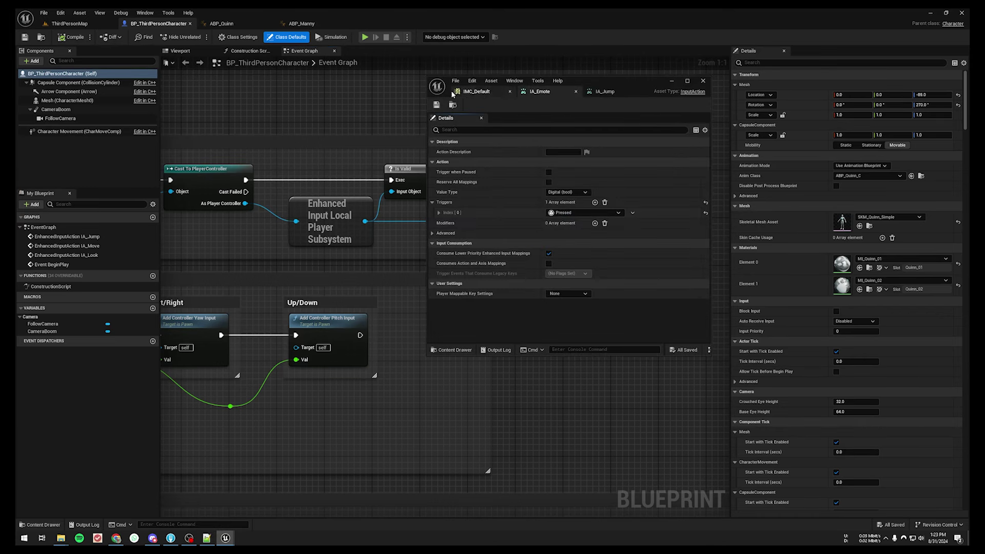
left_click(468, 93)
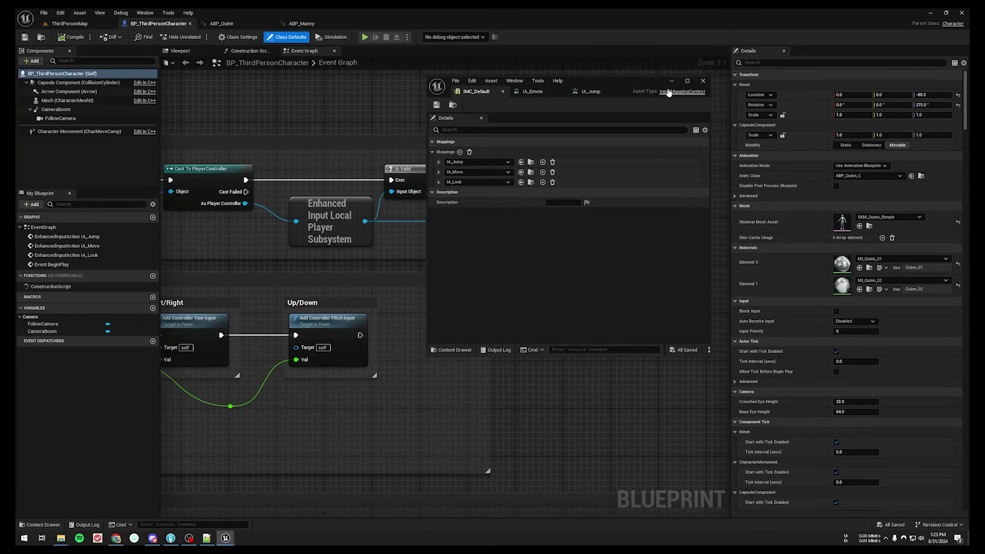
left_click(672, 81)
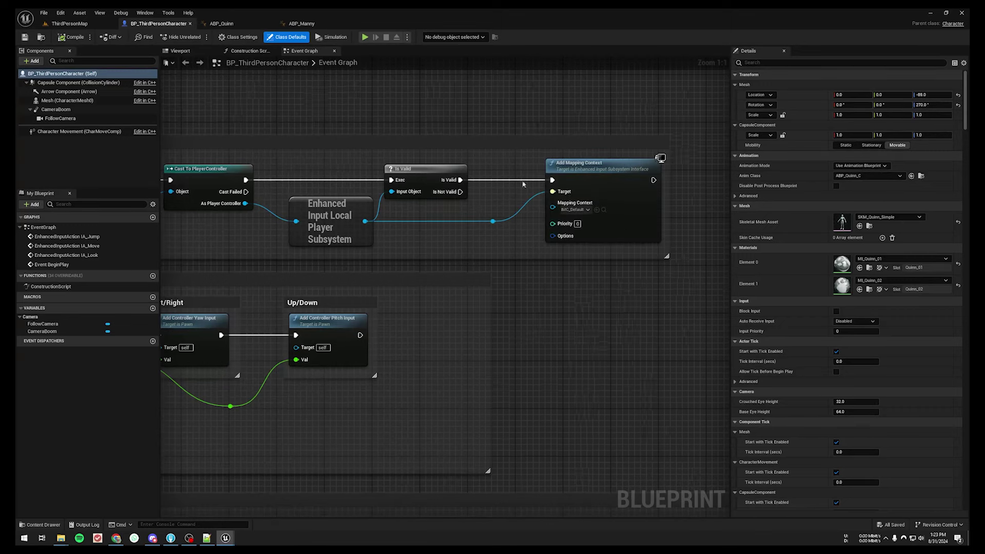
Pan the Event Graph to the empty space below the Jump Input group.
scroll(621, 311, "down", 4)
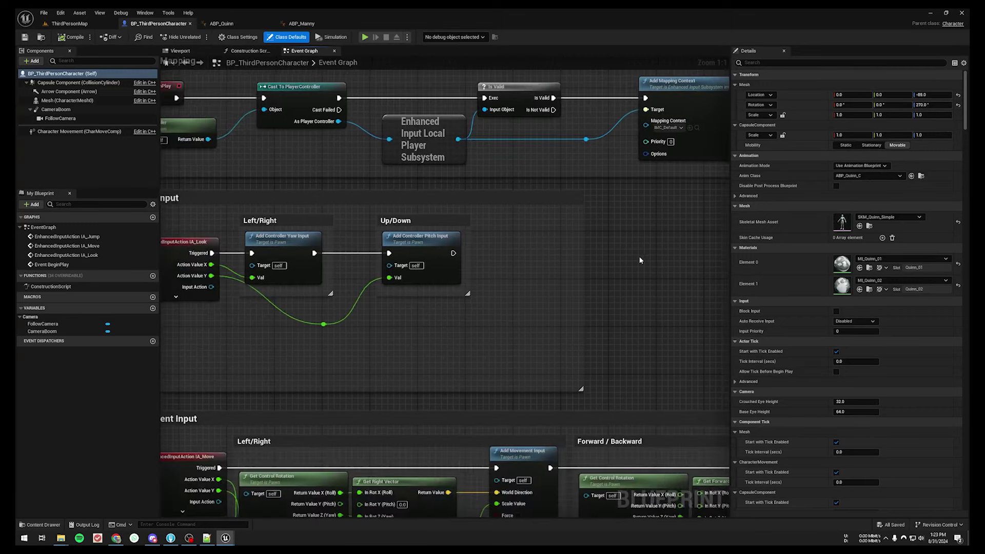
right_click_drag(621, 312, 574, 209)
scroll(464, 369, "up", 2)
right_click_drag(465, 368, 459, 286)
Add an EnhancedInputAction IA_Emote event below Jump Input and expand it to show all pins.
right_click(372, 296)
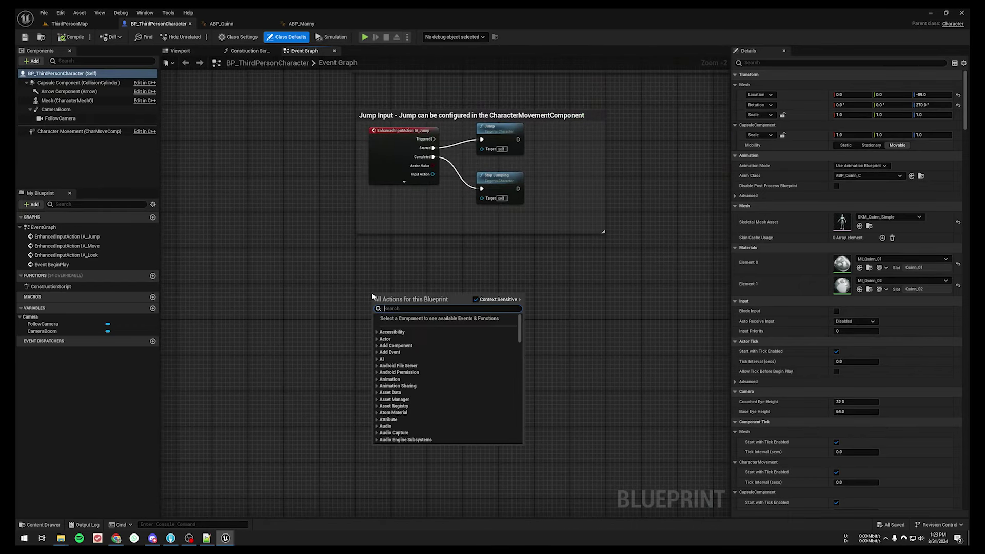
type("IA")
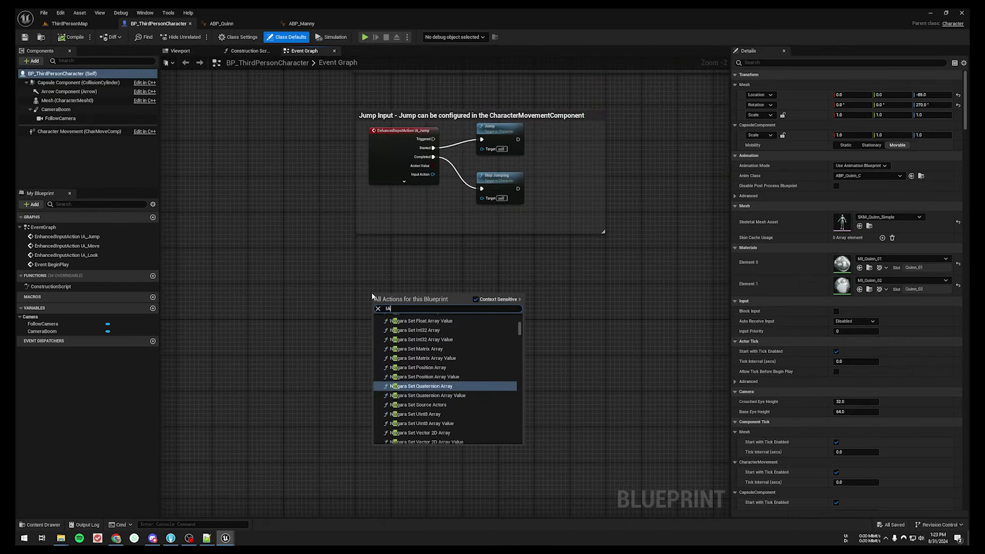
type("_e")
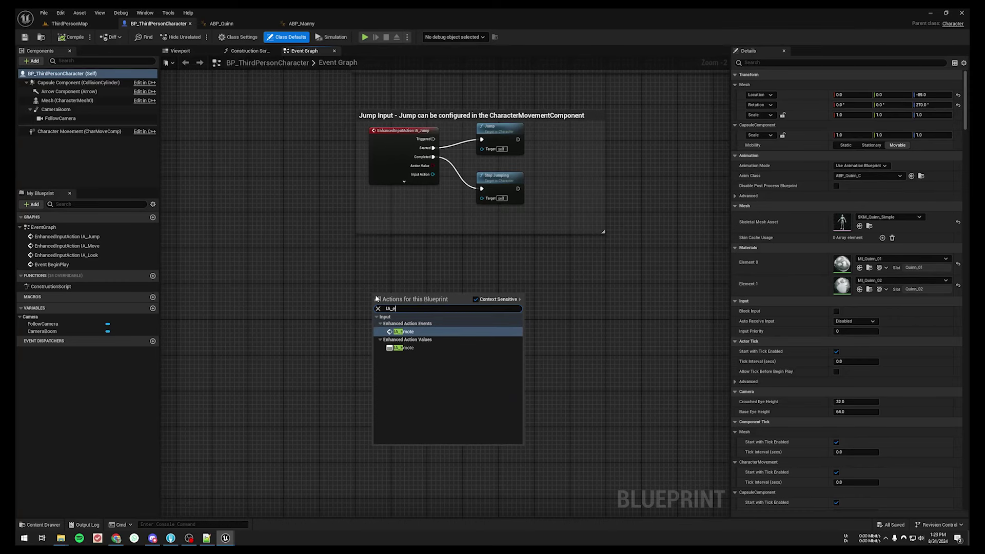
left_click(422, 332)
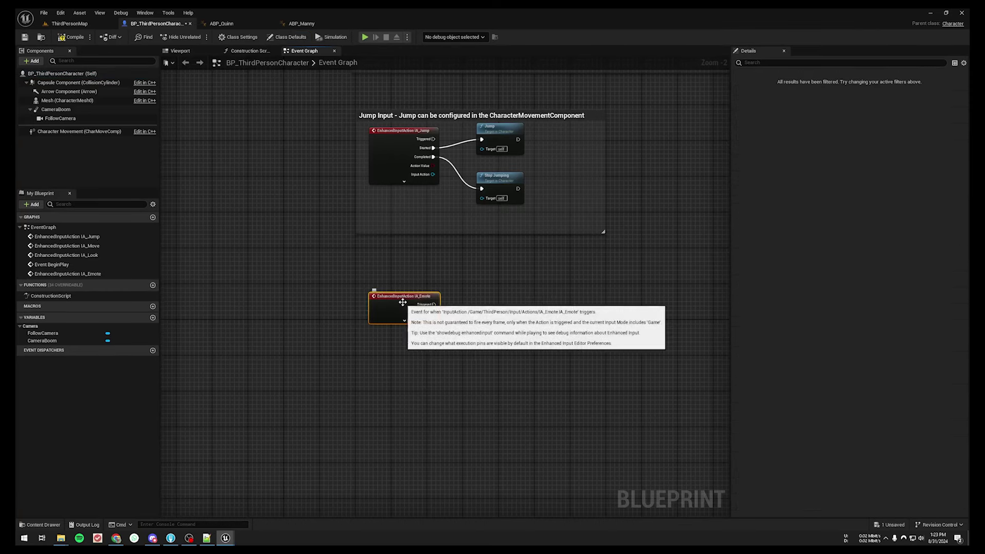
left_click_drag(405, 295, 397, 287)
scroll(396, 287, "up", 2)
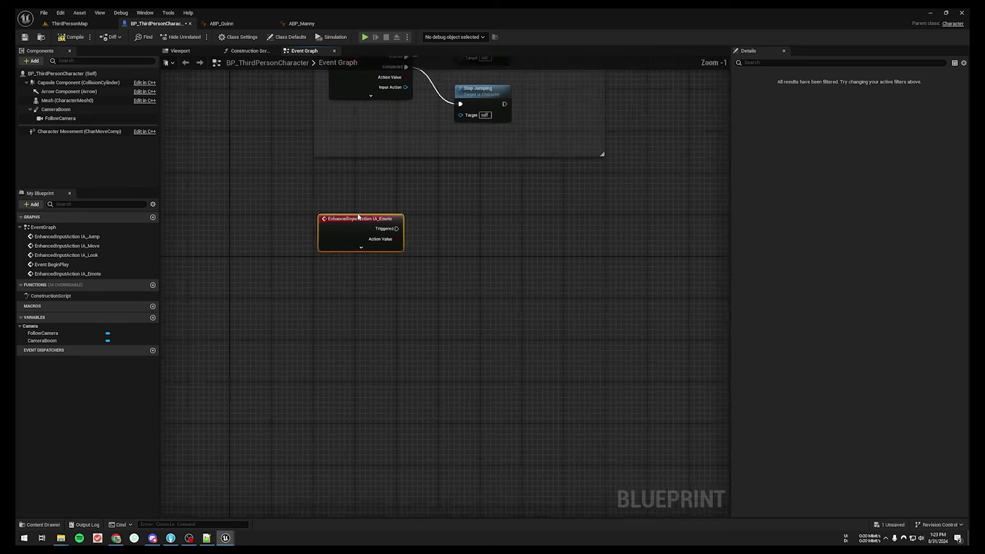
left_click(360, 257)
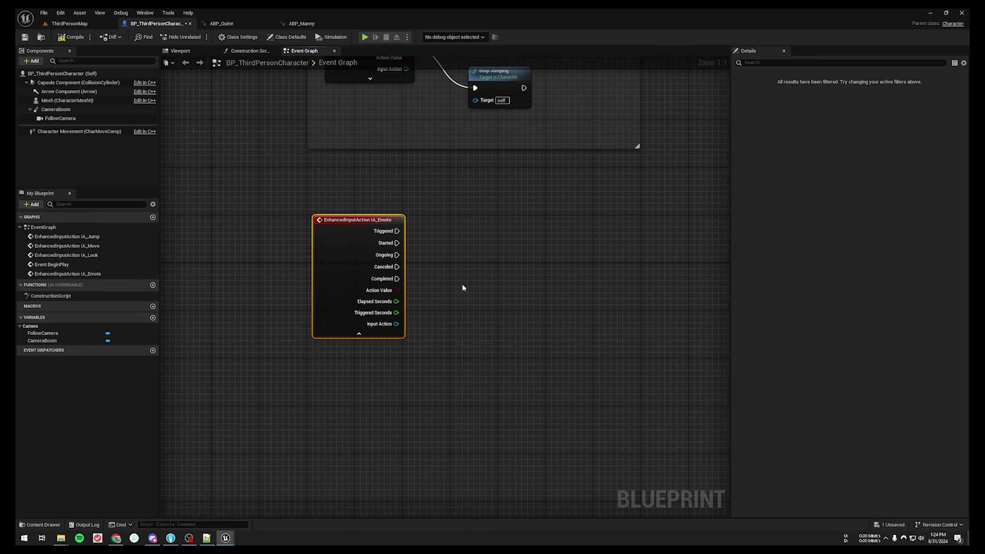
mouse_move(226, 539)
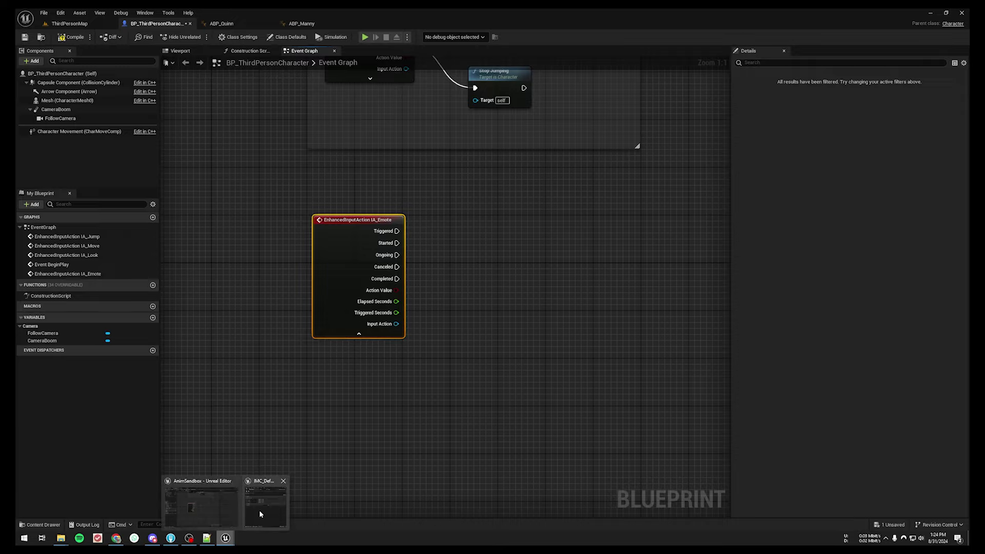
left_click(260, 511)
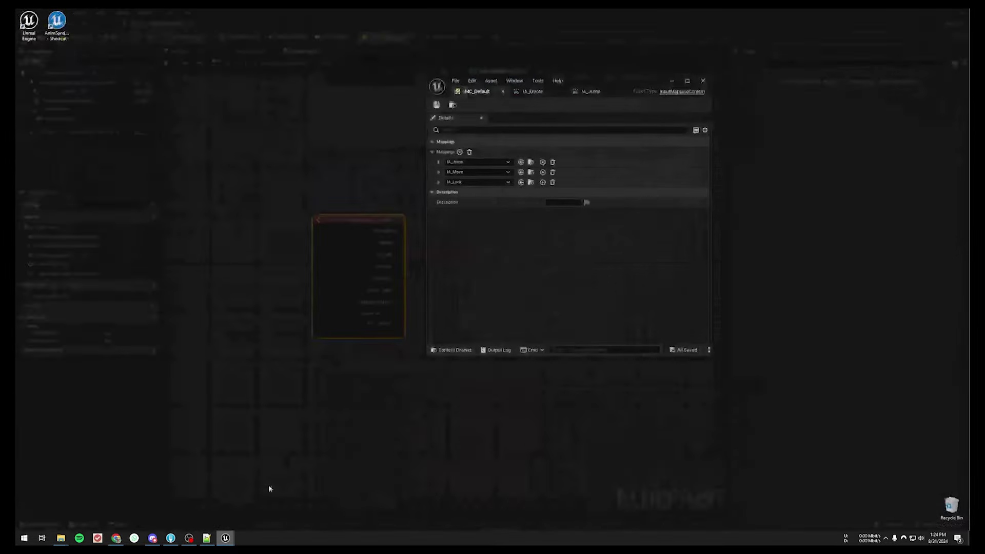
left_click(538, 92)
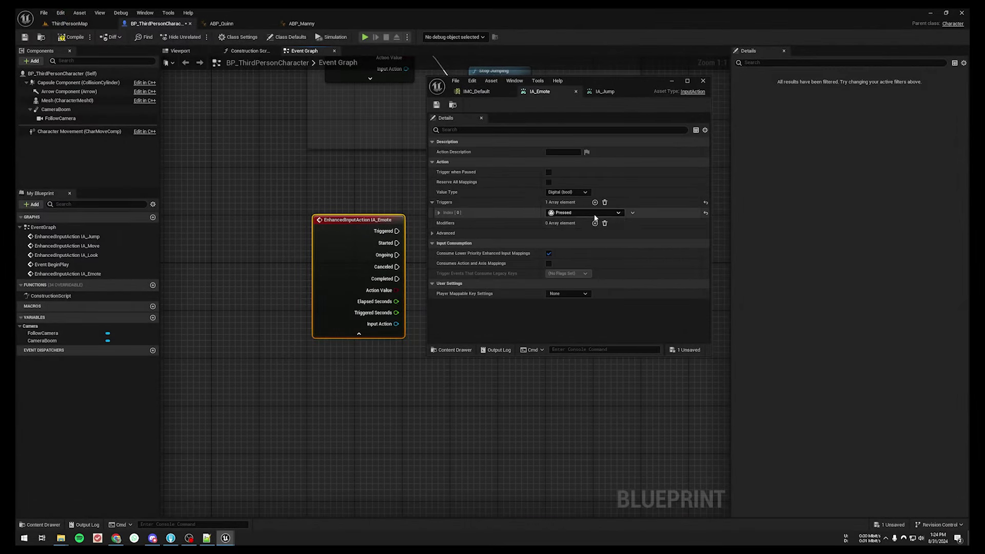
left_click(595, 213)
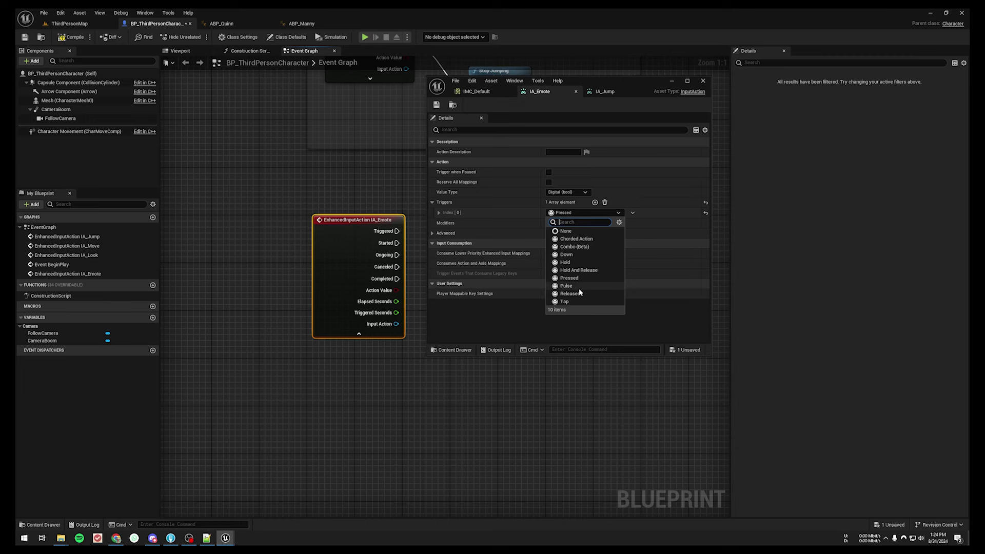
left_click(515, 325)
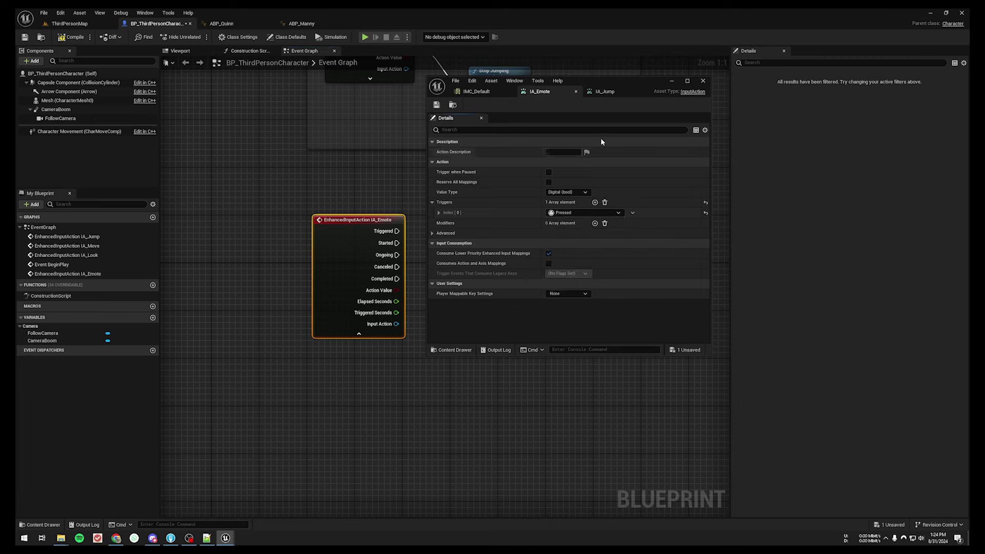
left_click(672, 81)
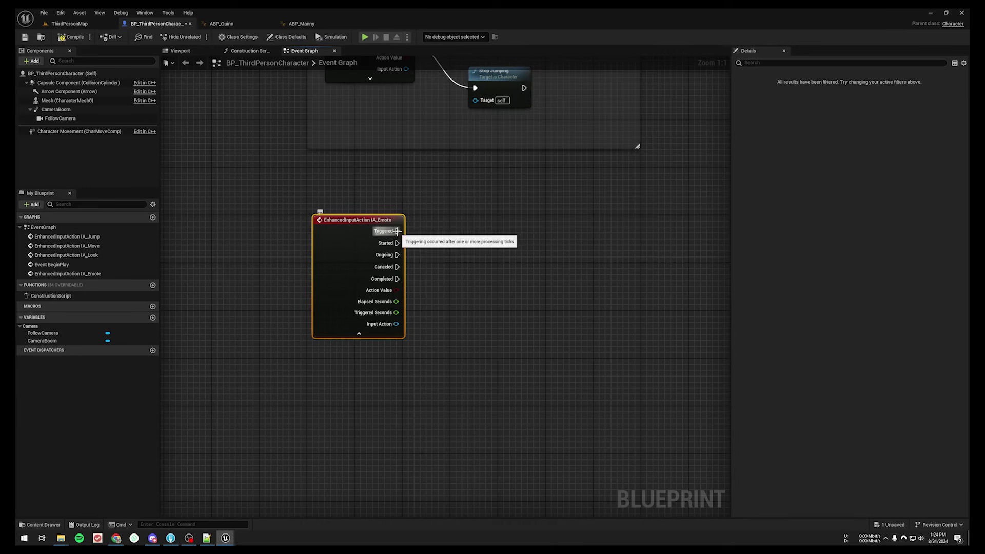
Add a Print String node off the IA_Emote Triggered output.
left_click_drag(398, 231, 504, 235)
type("print string")
key("Return")
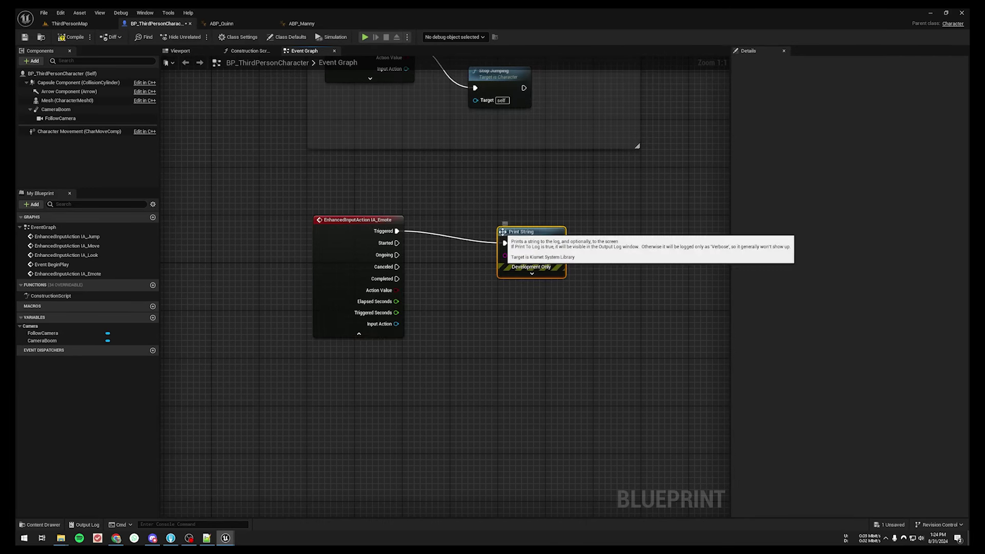
left_click_drag(503, 232, 485, 226)
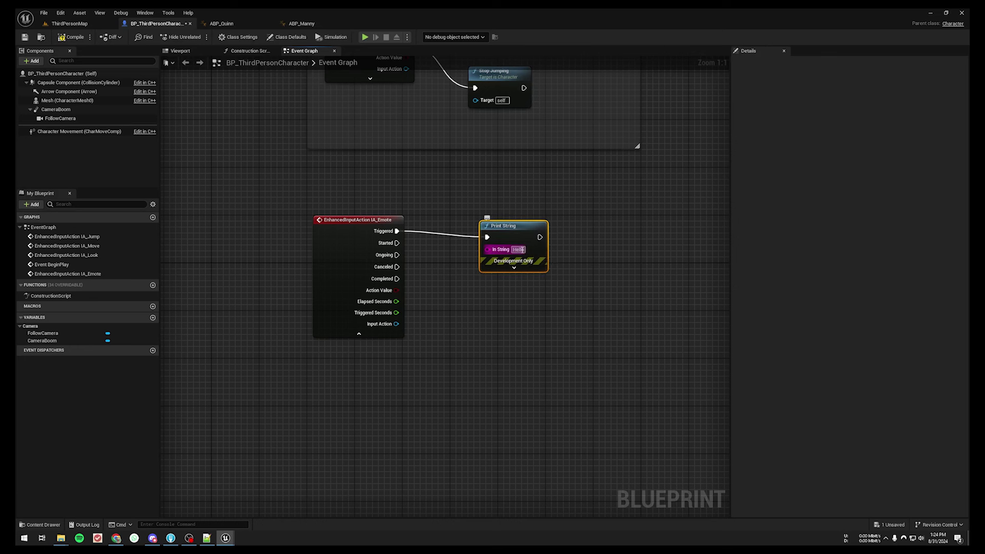
Set the node's In String to 'Playing Emote', tidy it, and return to ThirdPersonMap.
left_click(522, 250)
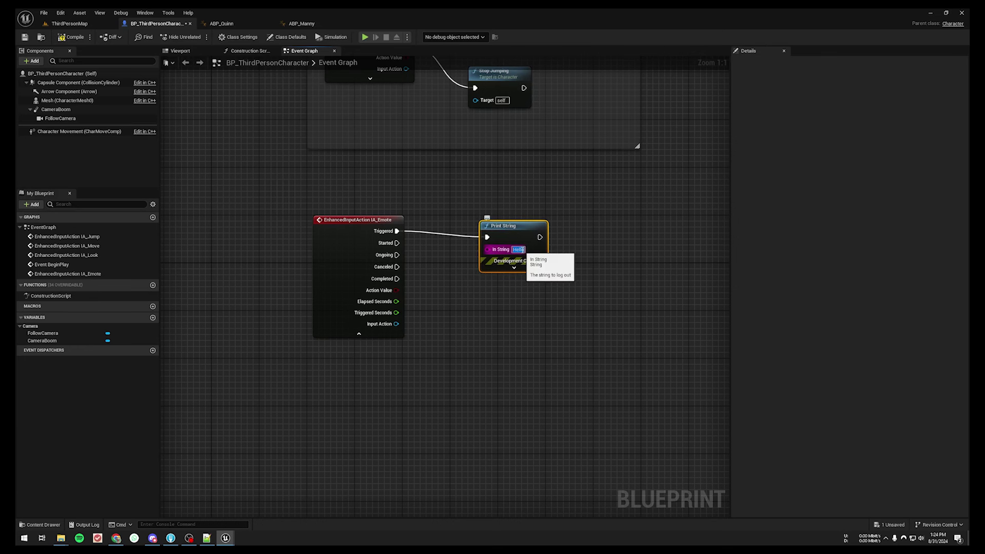
type("Pl")
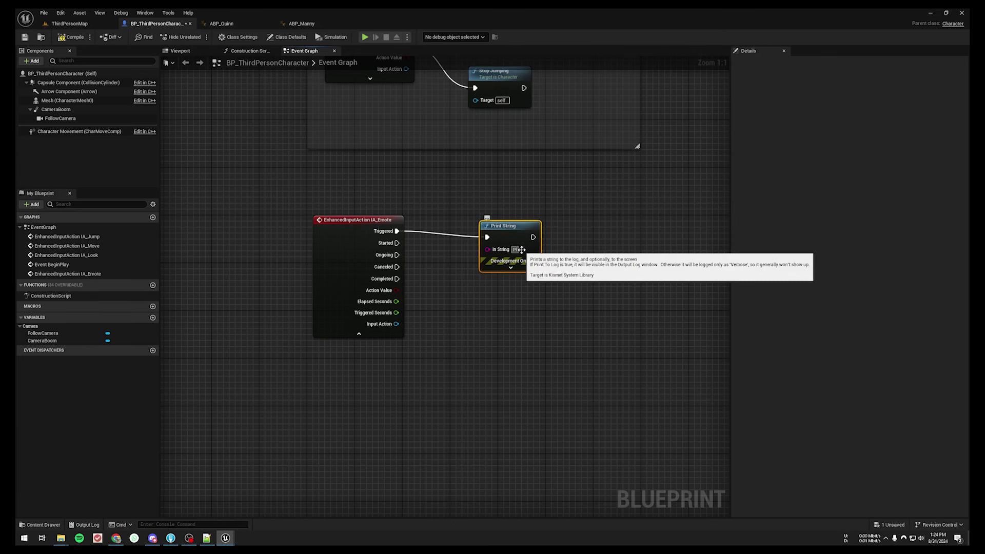
type("aying Emote")
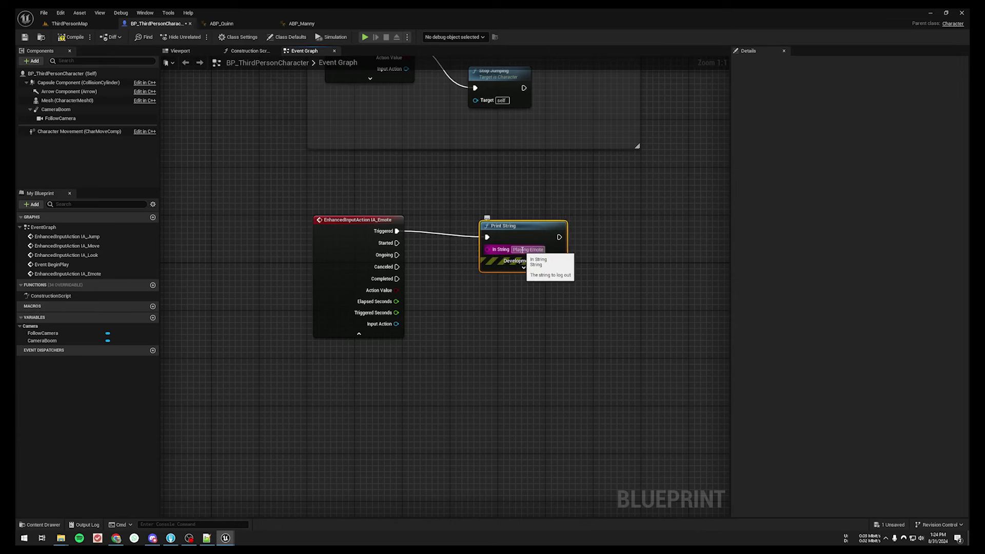
left_click_drag(517, 237, 494, 233)
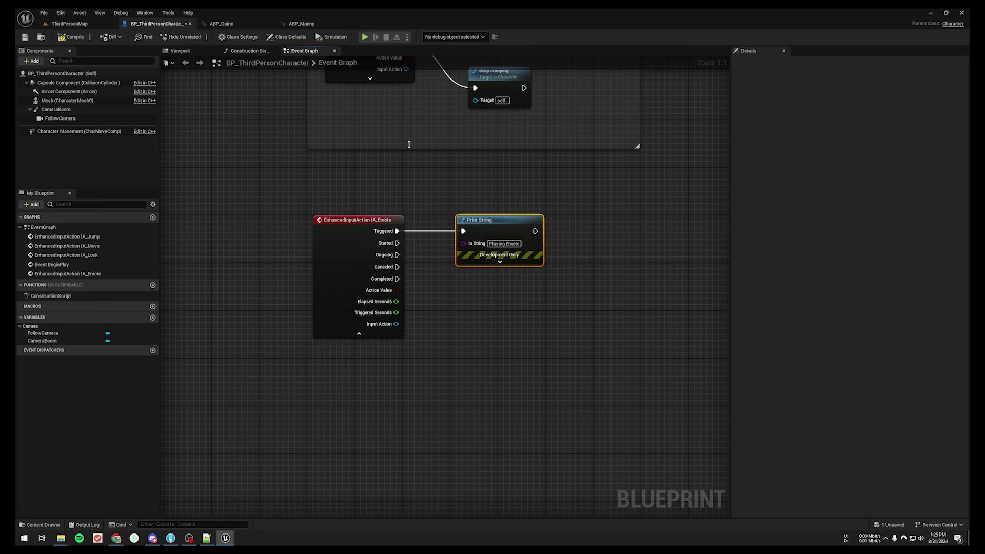
left_click(92, 26)
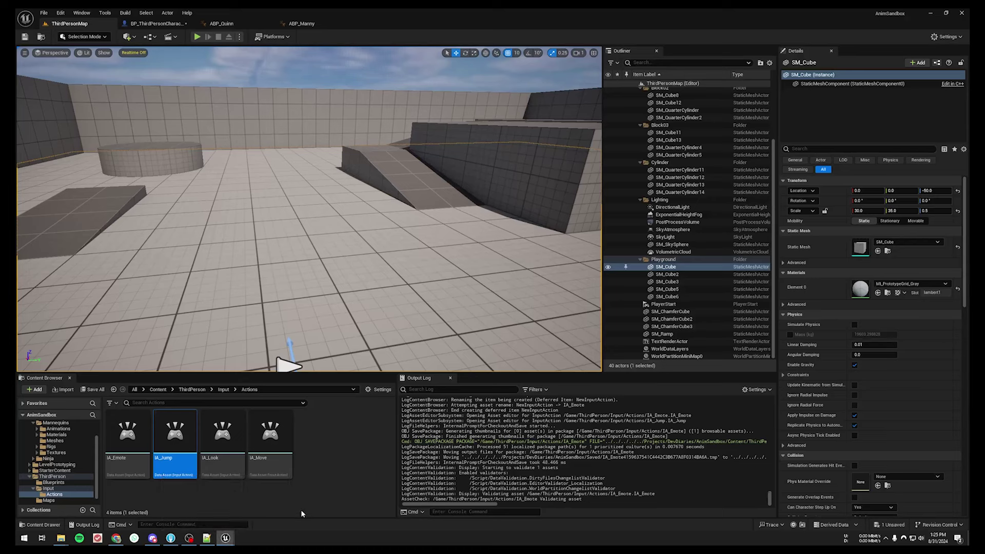
Bring the IA_Emote window forward and add a fourth, empty mapping in IMC_Default.
mouse_move(225, 538)
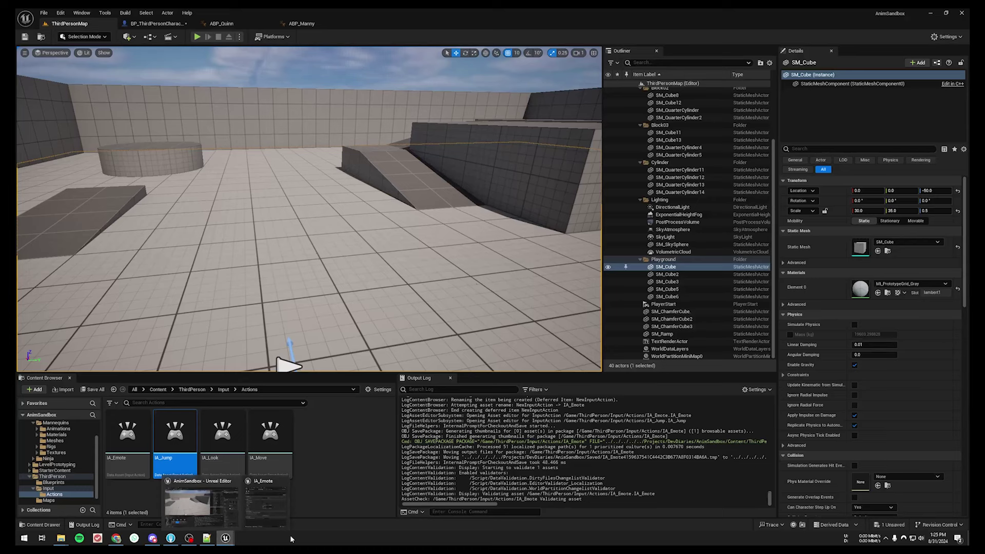
left_click(276, 515)
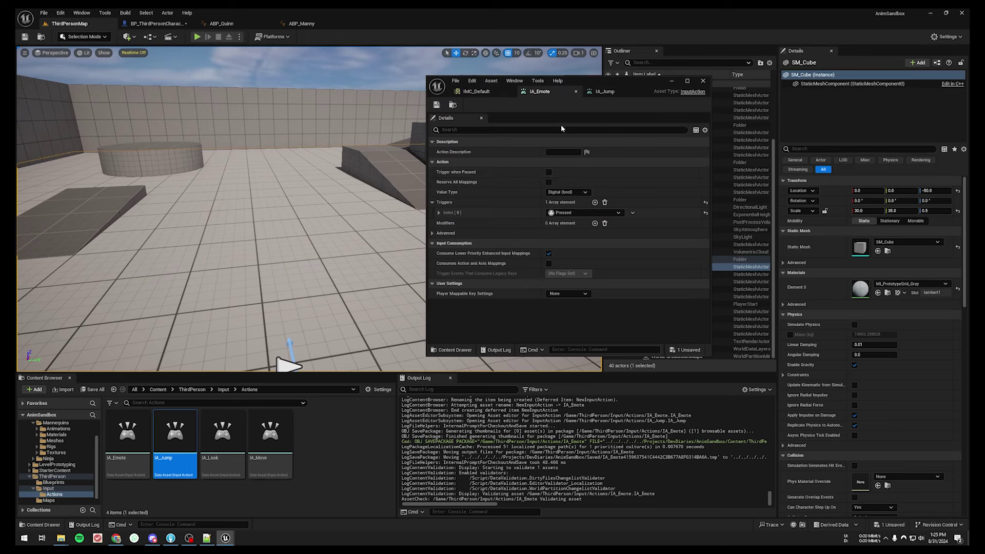
left_click(476, 92)
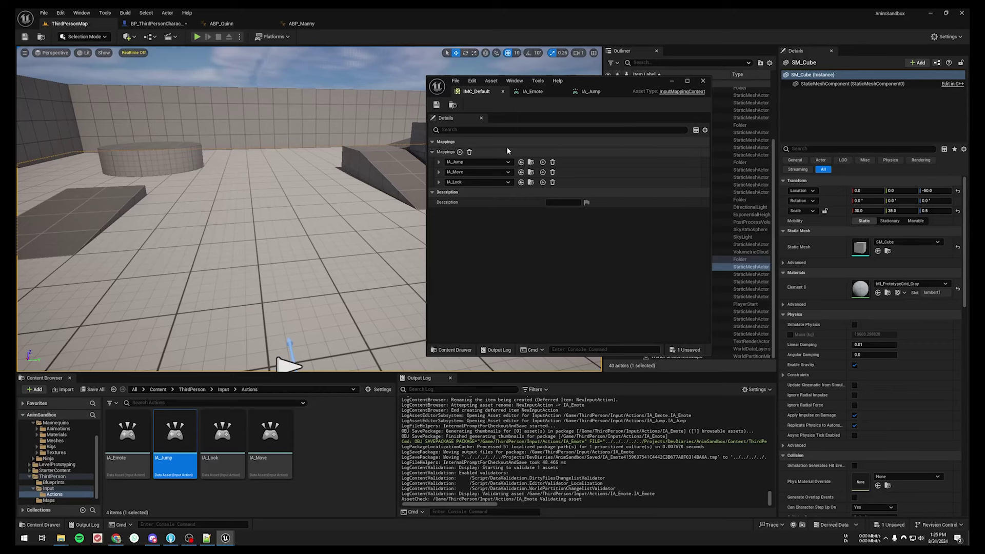
left_click(459, 152)
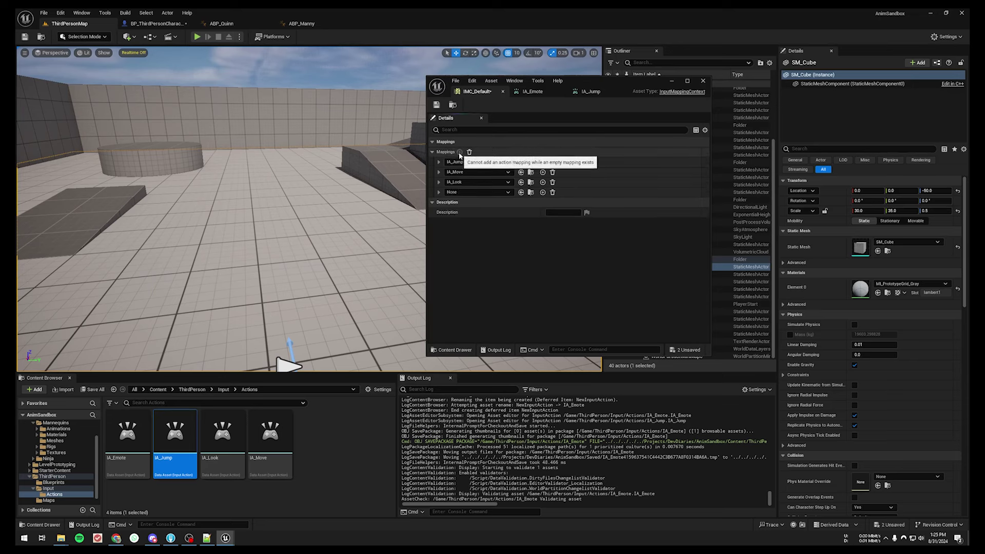
Assign IA_Emote to the new mapping and expand it alongside IA_Jump.
left_click(467, 192)
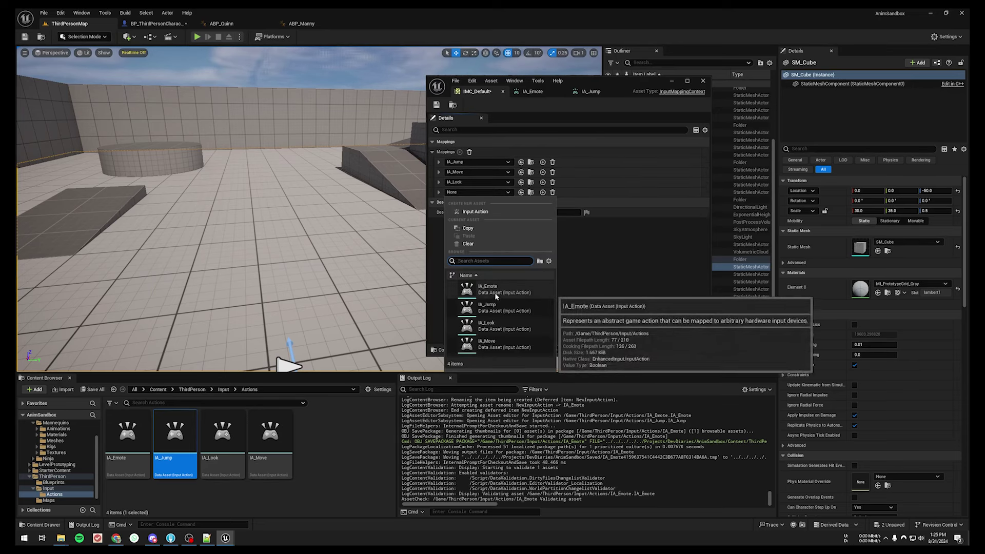
left_click(494, 288)
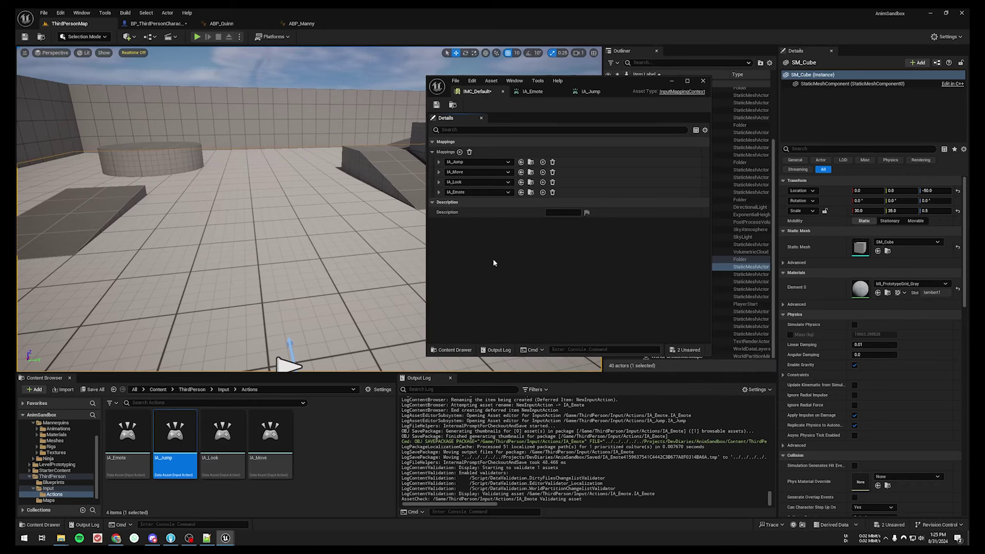
left_click(438, 192)
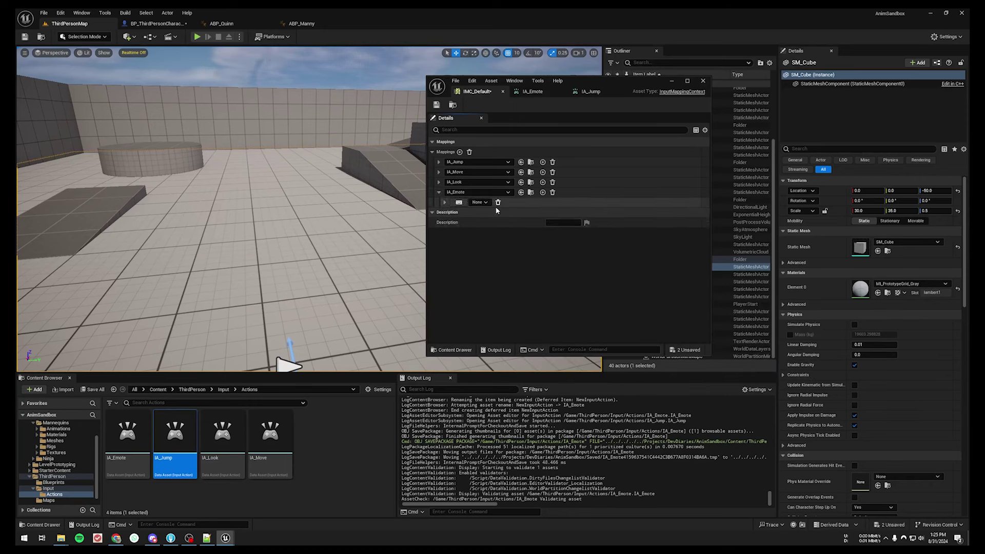
left_click(439, 162)
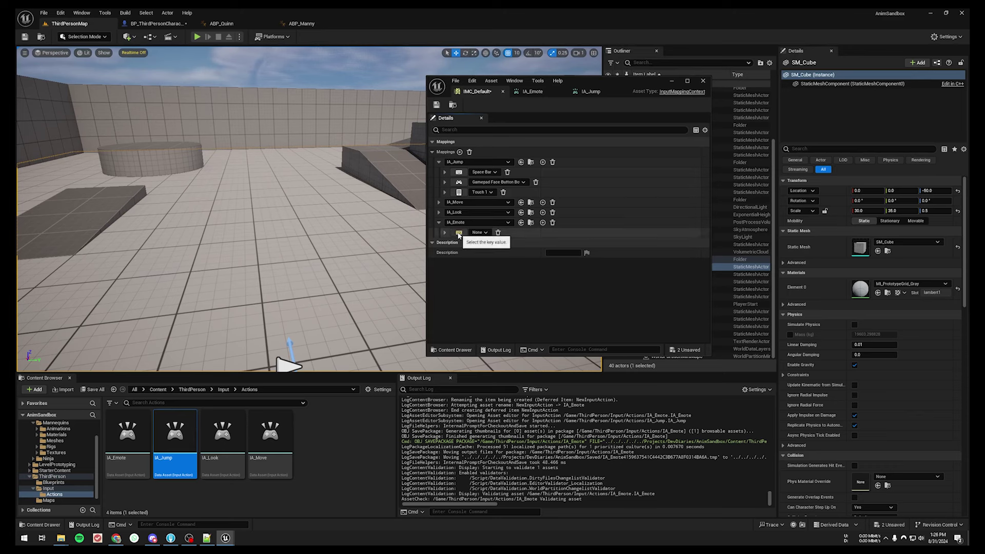
Bind IA_Emote to the C key, save IMC_Default, and minimize its window.
left_click(458, 233)
key("c")
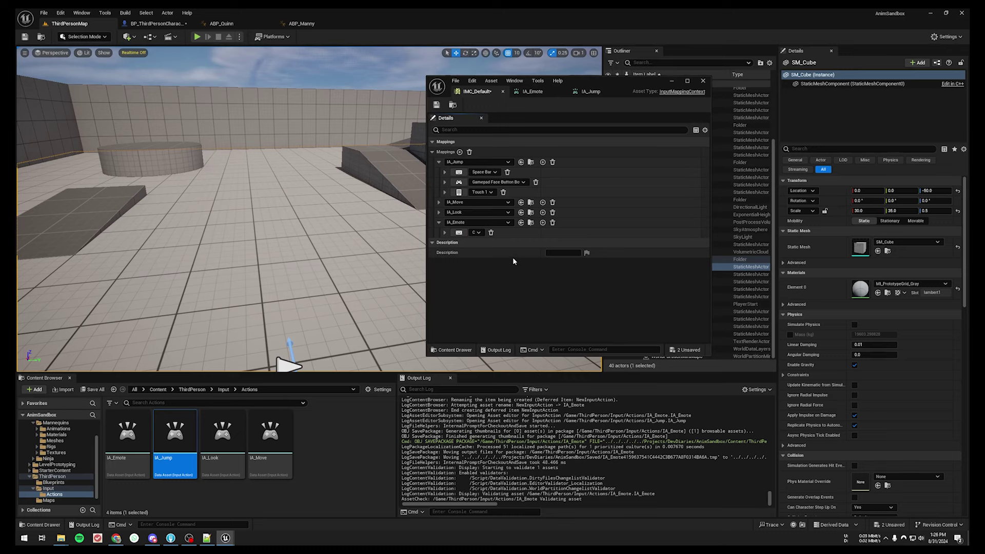
left_click(436, 104)
left_click(672, 81)
Play the level and press E twice to trigger the 'Playing Emote' message.
left_click(197, 37)
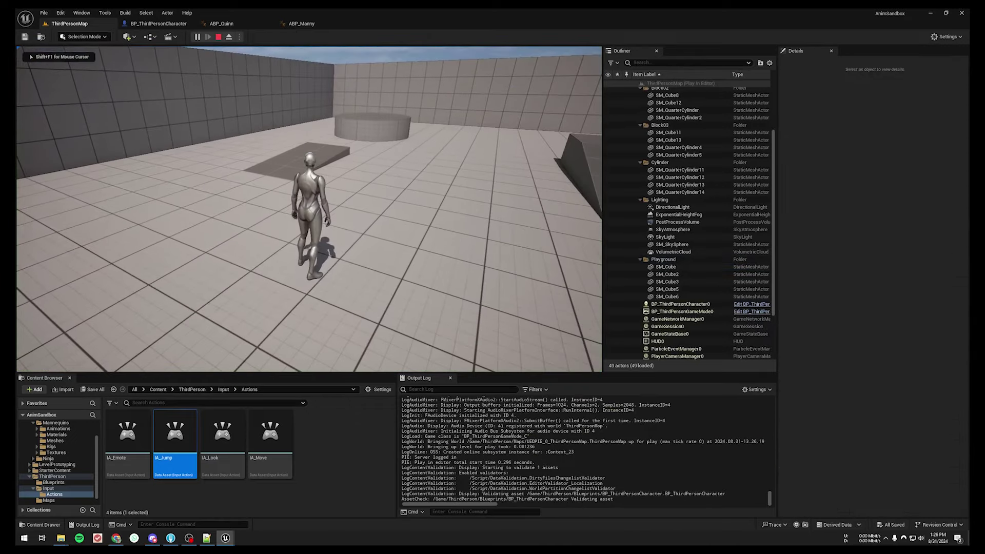
key("e")
key("e")
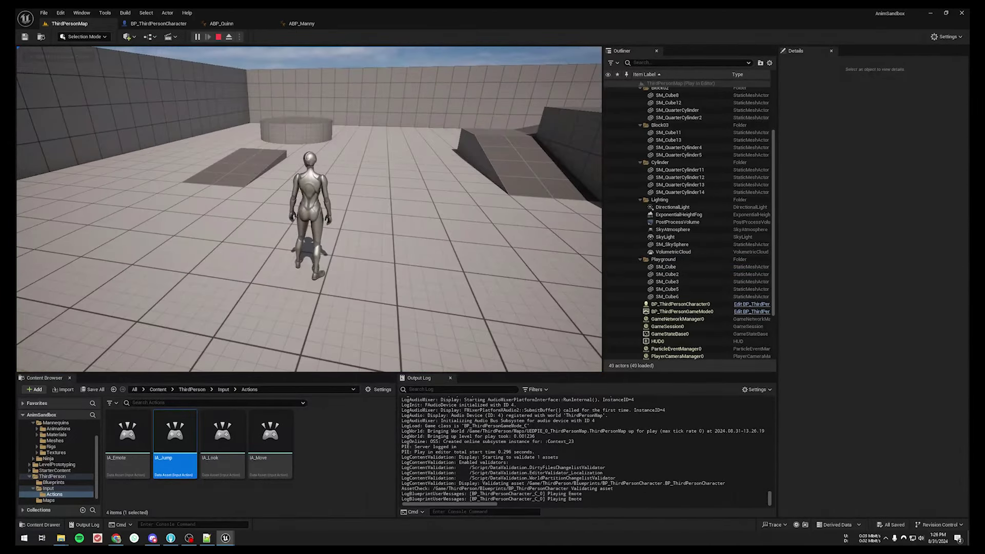
key("e")
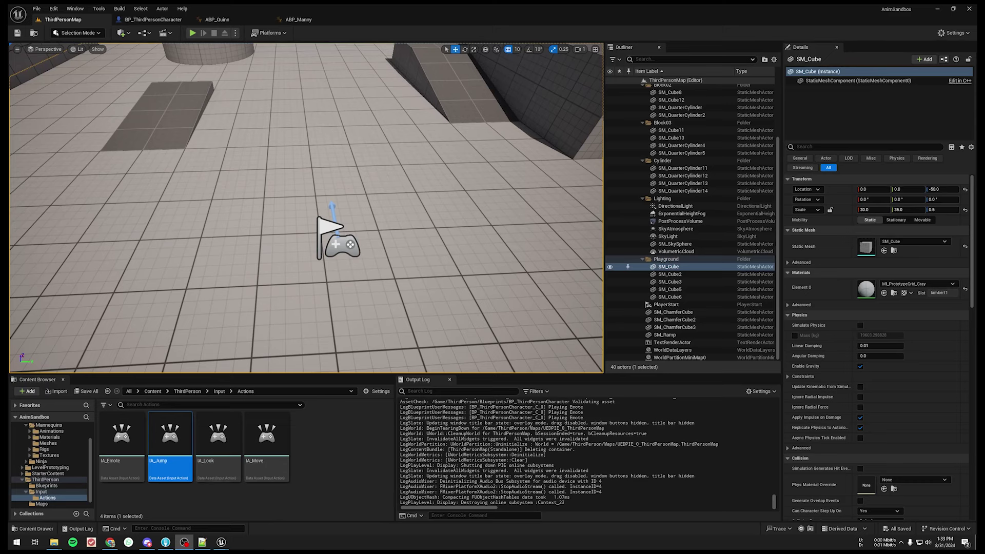
Browse to Content > Characters > Mannequins > Meshes and open SKM_Manny.
left_click(57, 444)
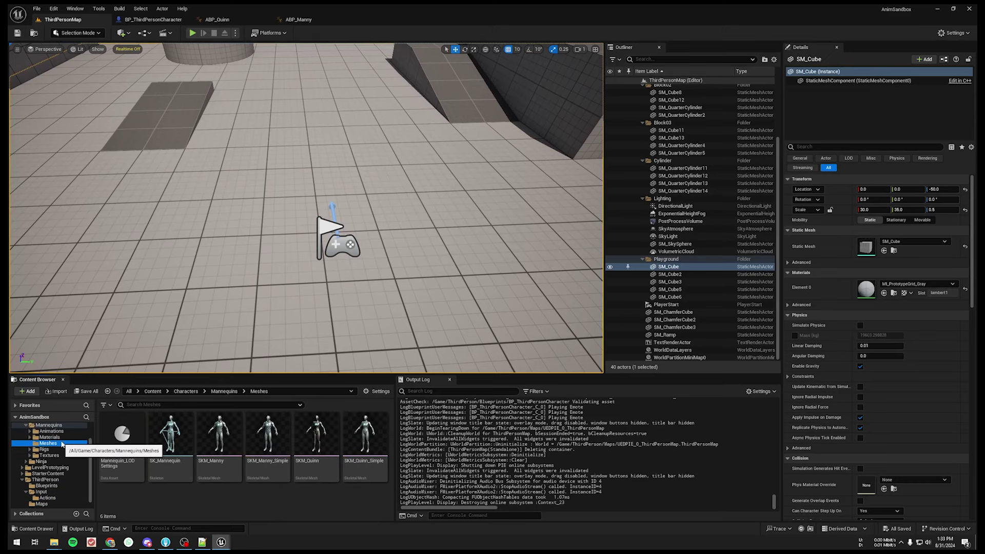
scroll(46, 445, "up", 2)
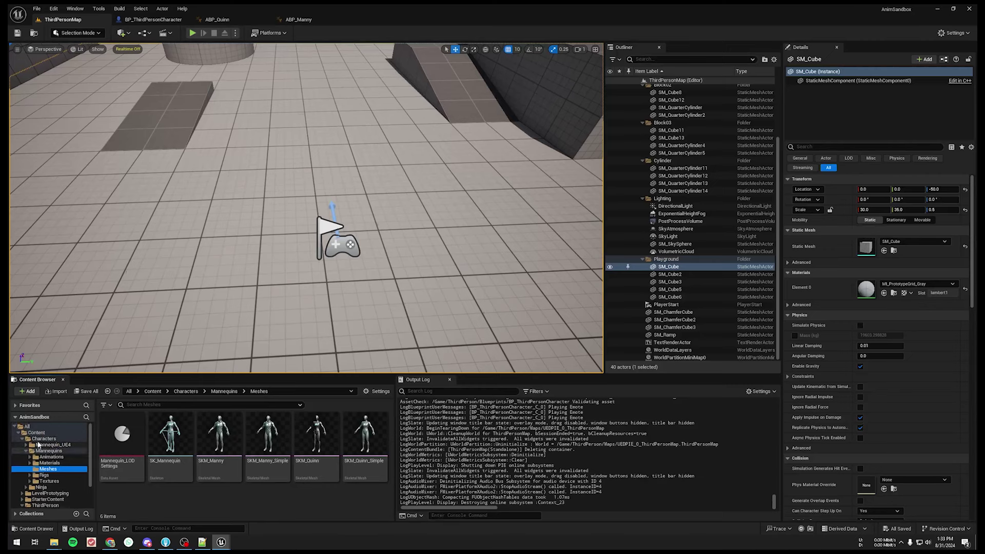
left_click(37, 432)
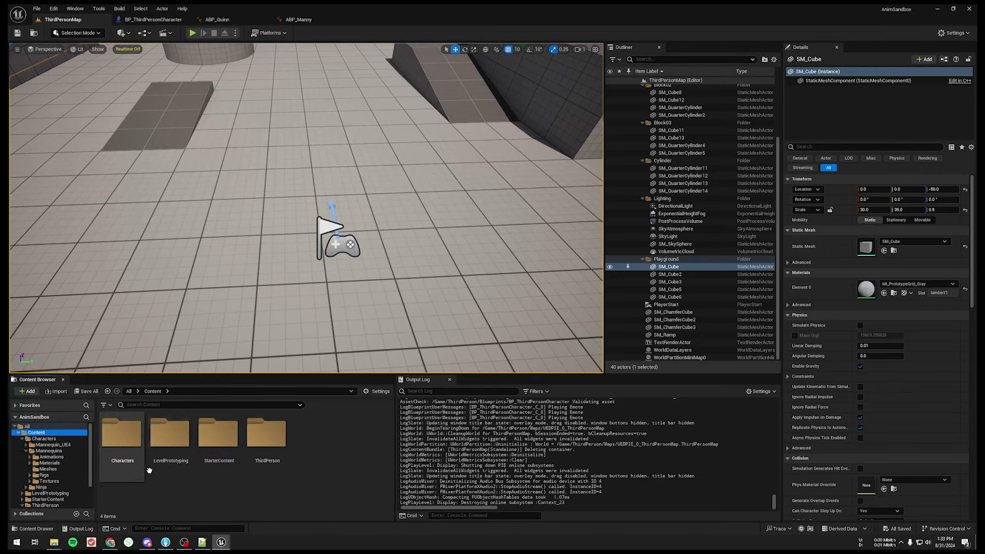
double_click(124, 441)
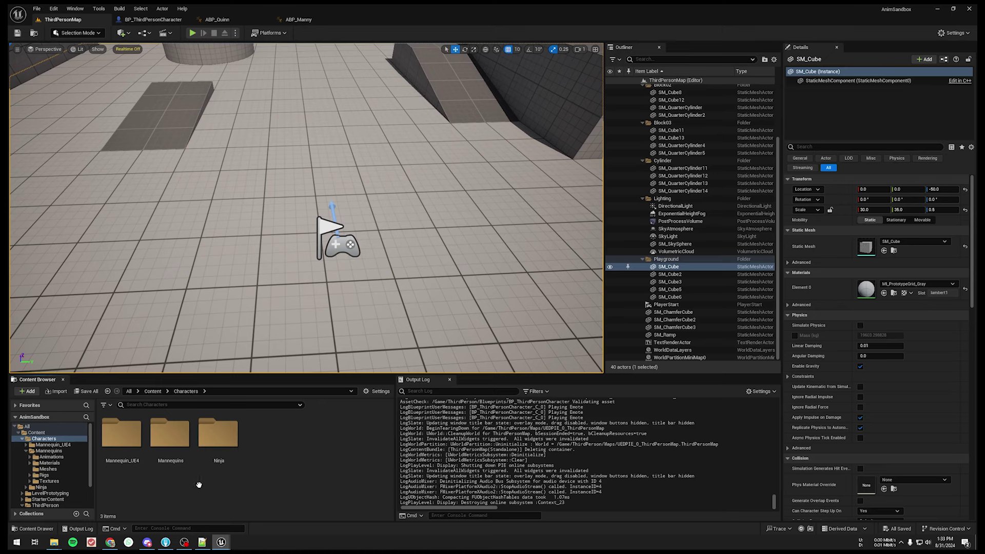
double_click(169, 464)
left_click(228, 450)
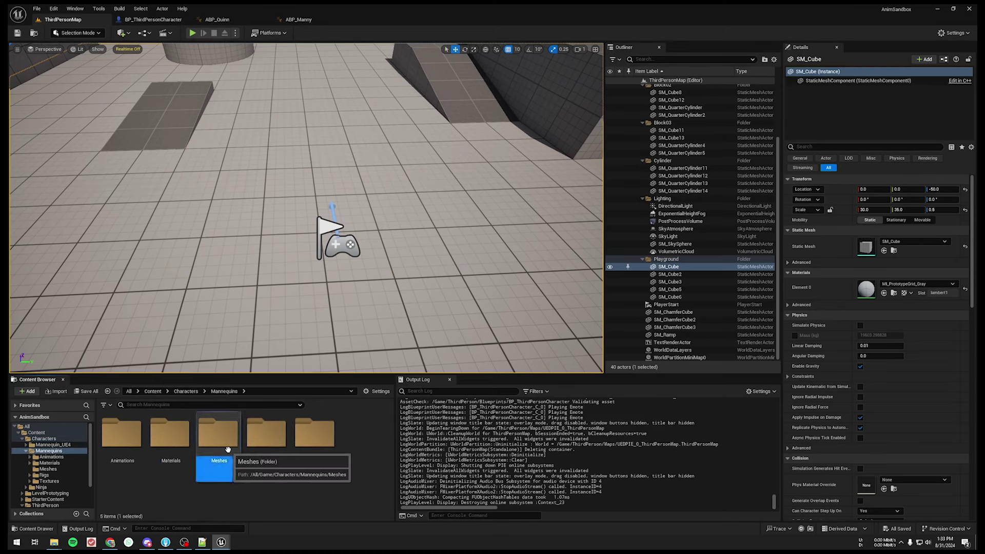
double_click(227, 446)
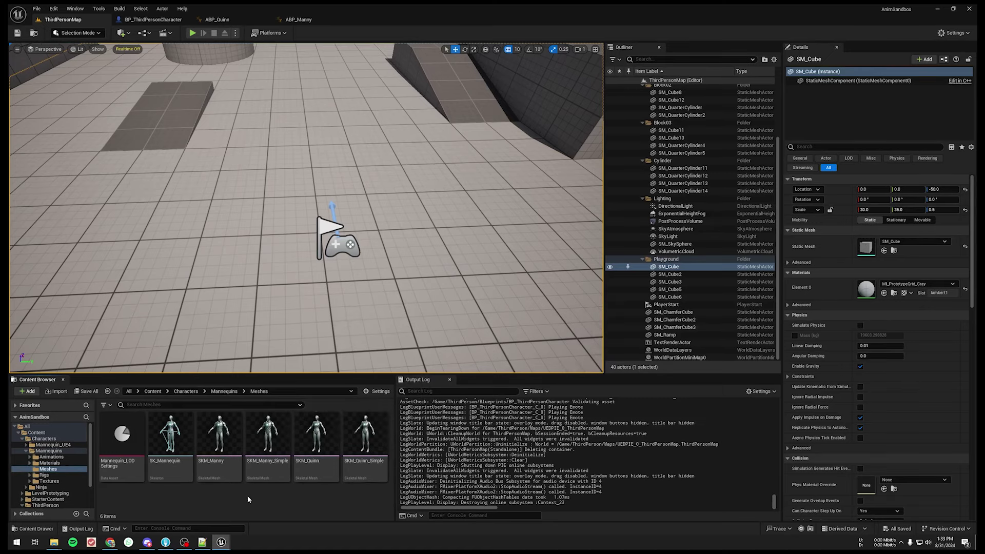
double_click(226, 450)
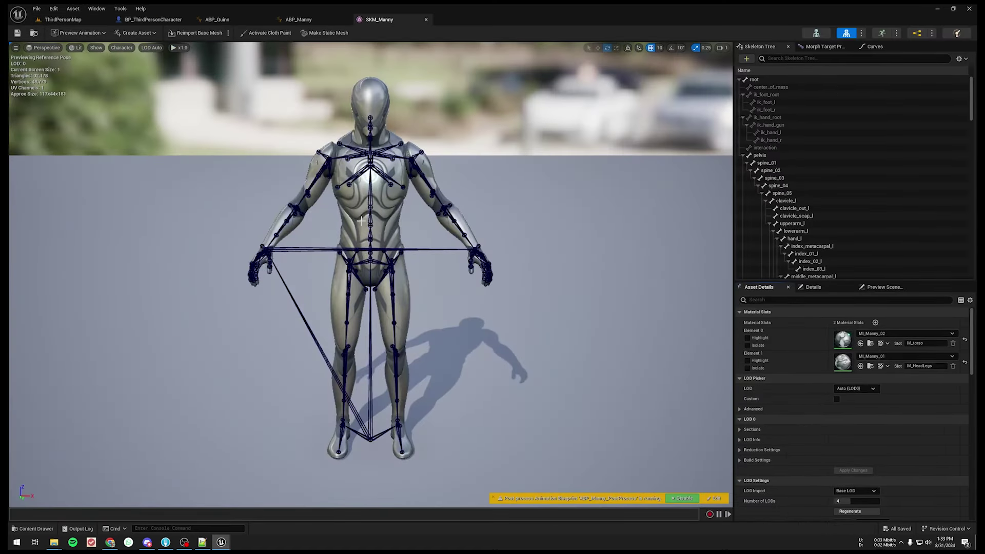
Recentre the SKM_Manny viewport and check the Character bone display options unchanged.
middle_click_drag(340, 140, 382, 140)
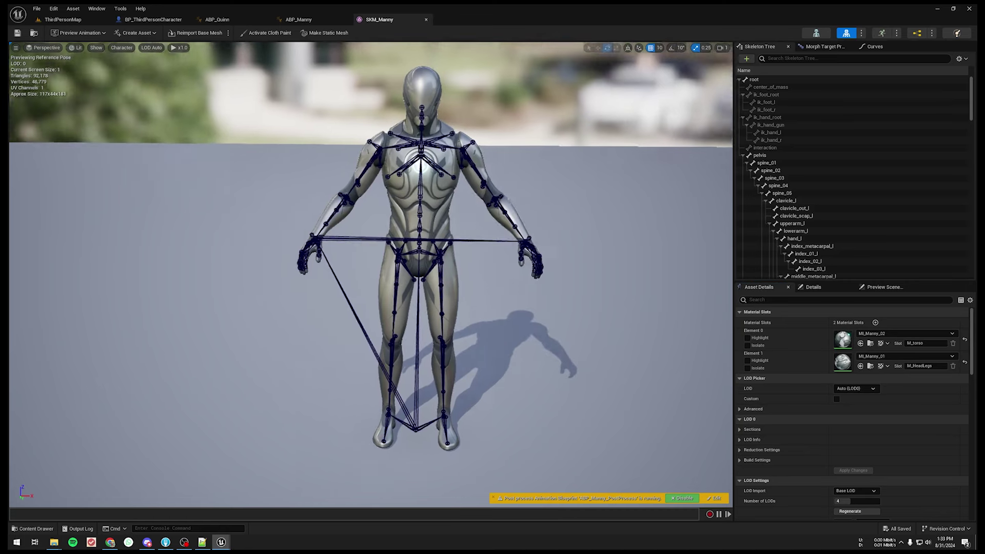
left_click(122, 47)
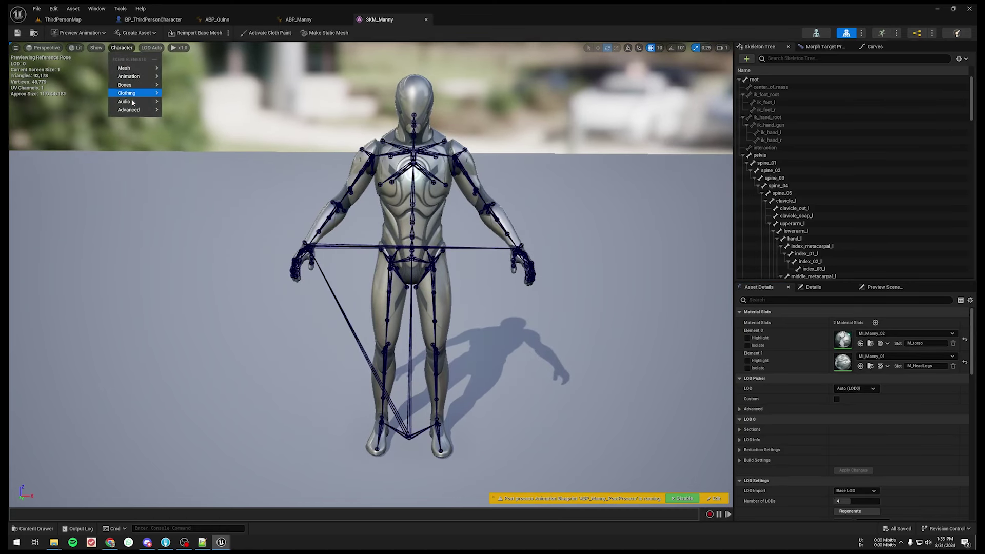
mouse_move(139, 87)
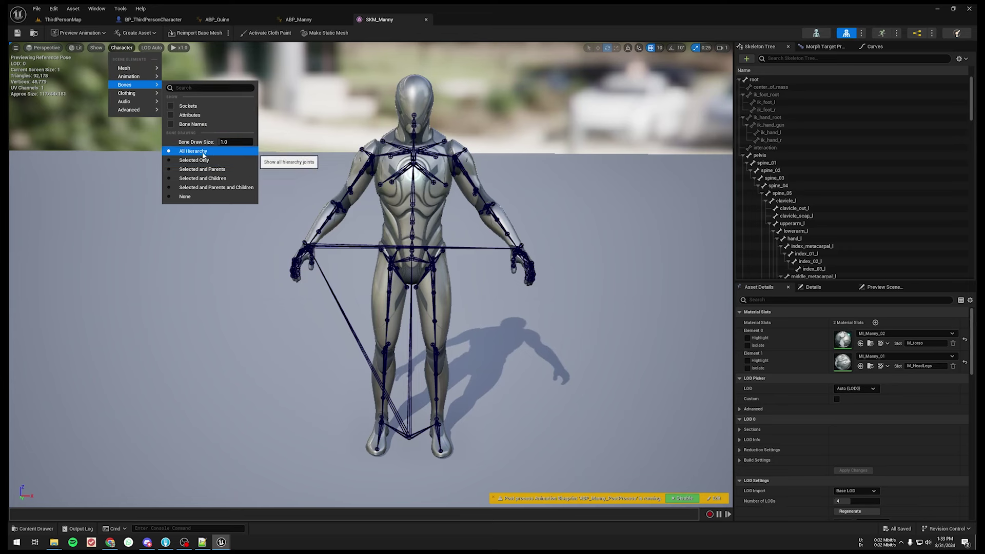
left_click(388, 169)
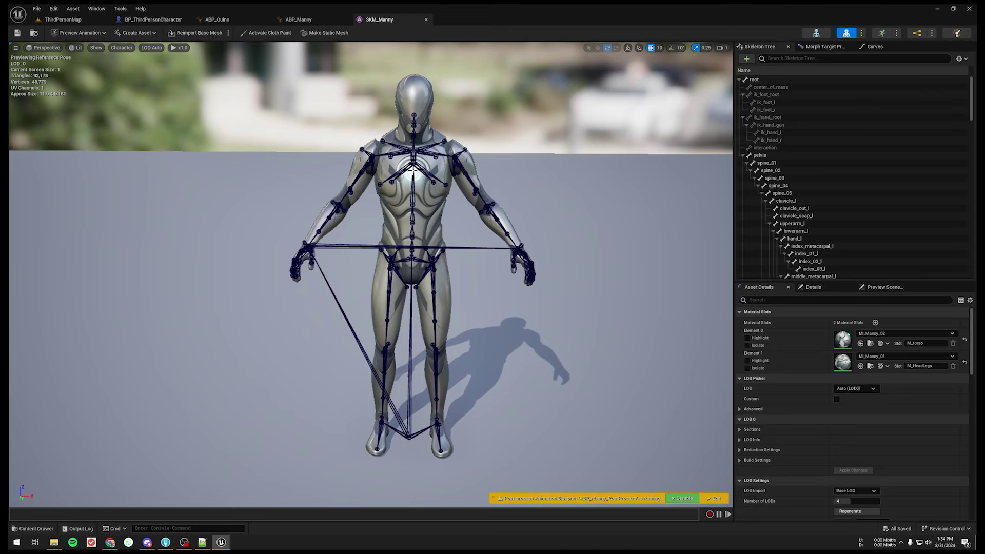
Return to ThirdPersonMap and open the StarterContent > Props folder.
left_click(63, 19)
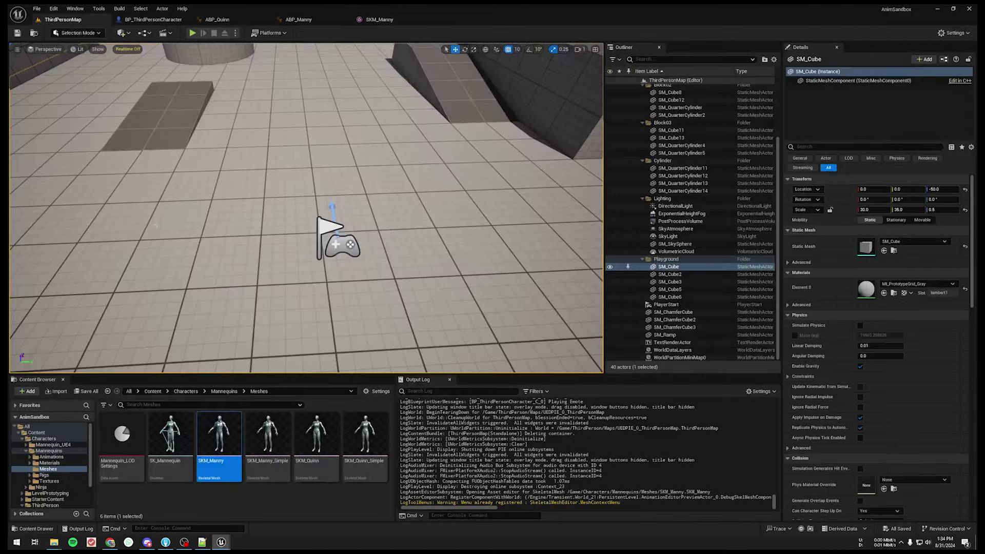
scroll(51, 480, "down", 2)
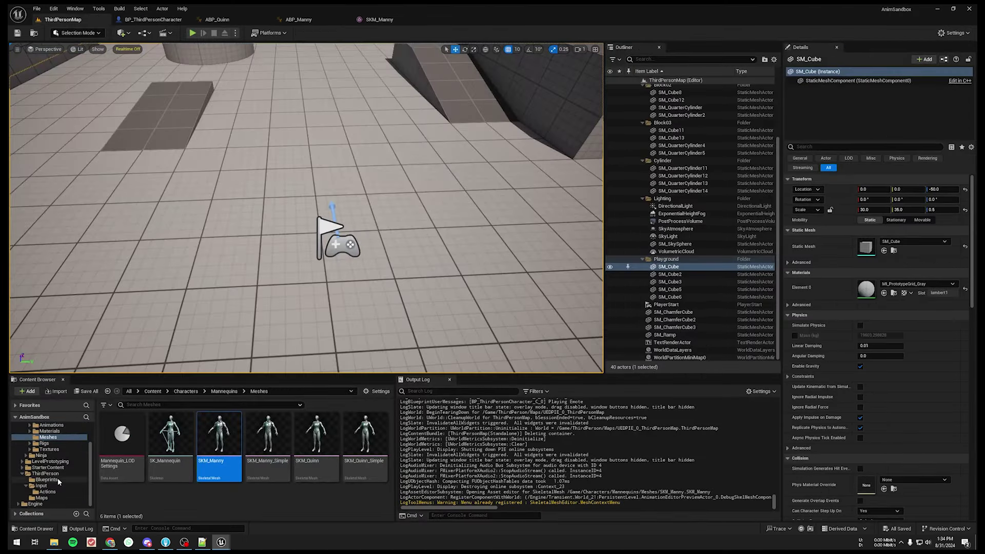
left_click(61, 468)
scroll(292, 464, "down", 1)
double_click(240, 459)
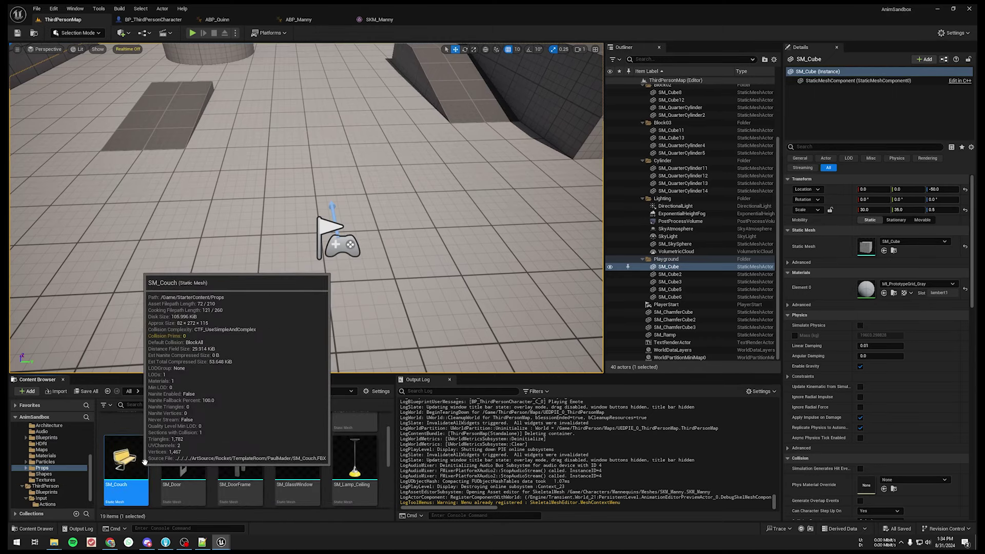
Open SM_Couch, scroll through its Details, then switch back to the SKM_Manny editor.
double_click(138, 462)
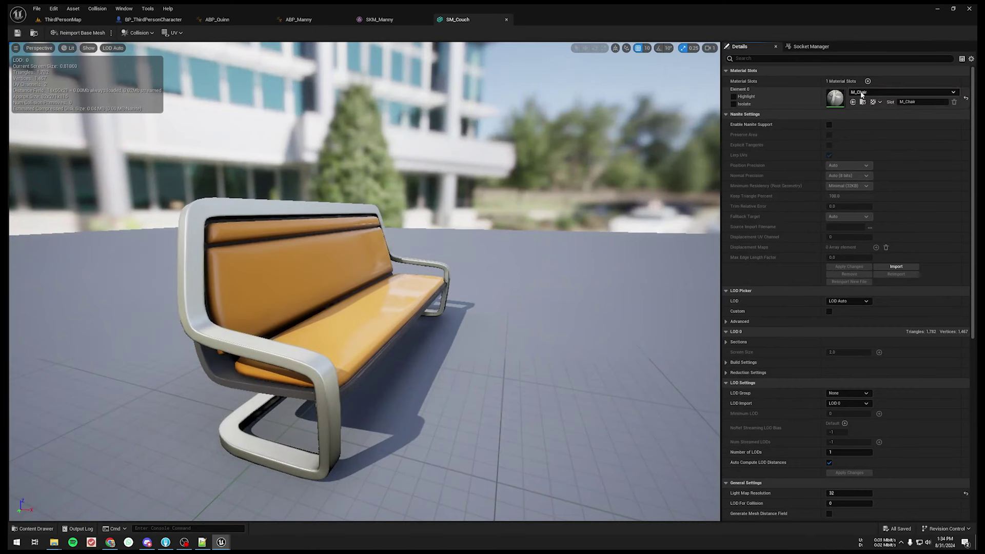
scroll(898, 257, "down", 10)
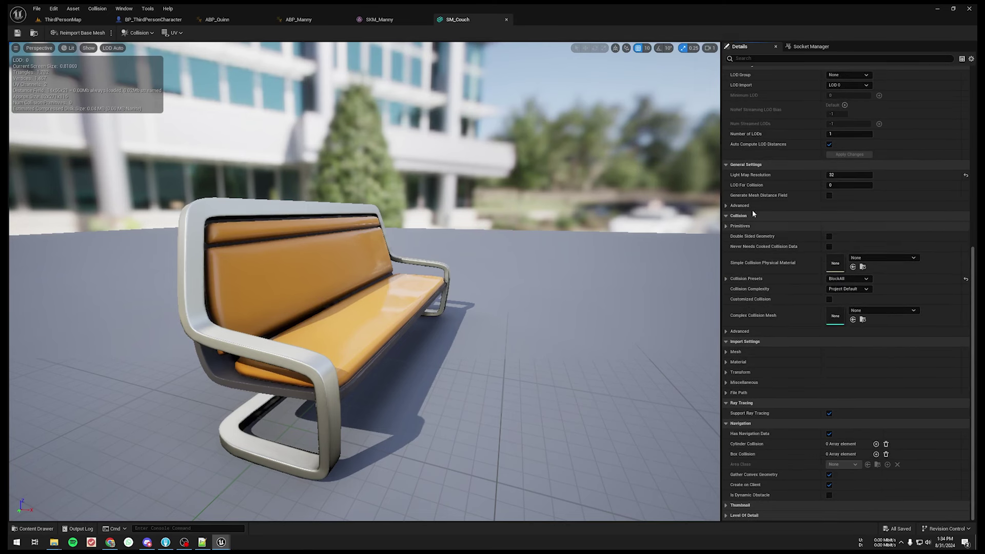
scroll(770, 206, "up", 7)
scroll(919, 149, "up", 2)
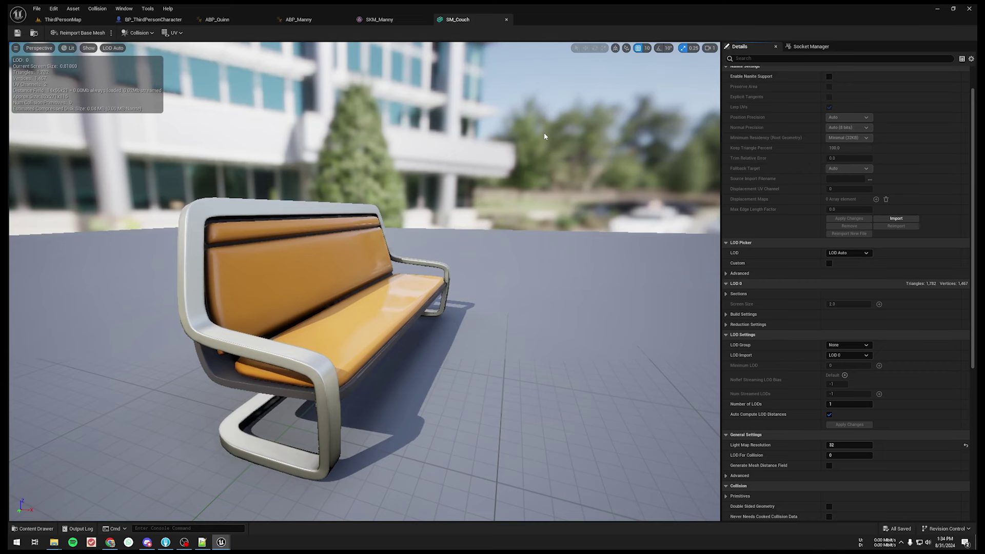
left_click(380, 19)
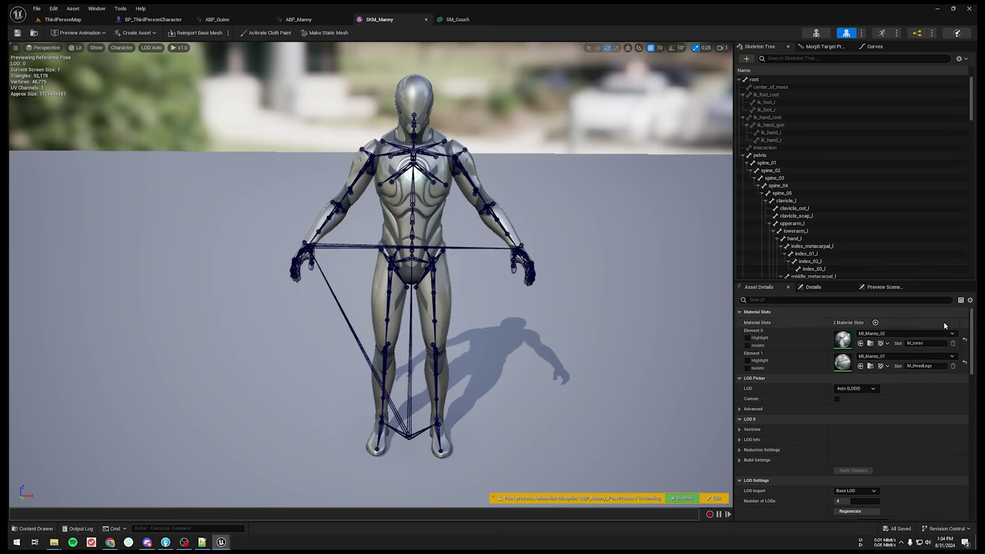
Scroll through SKM_Manny's Asset Details and Skeleton Tree, then return to ThirdPersonMap.
left_click_drag(970, 331, 971, 380)
scroll(971, 379, "up", 5)
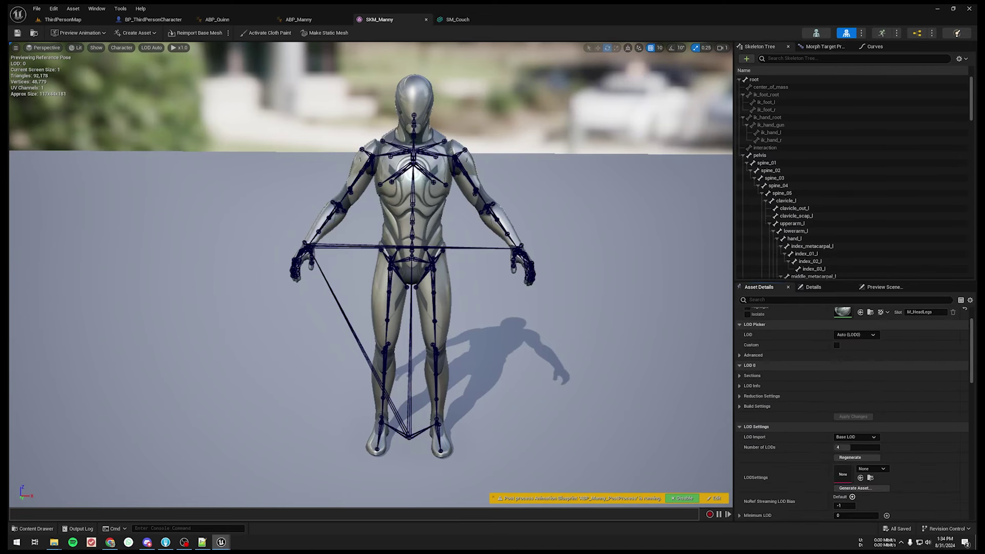
scroll(812, 169, "down", 3)
scroll(813, 172, "down", 4)
scroll(814, 172, "down", 3)
scroll(816, 172, "down", 4)
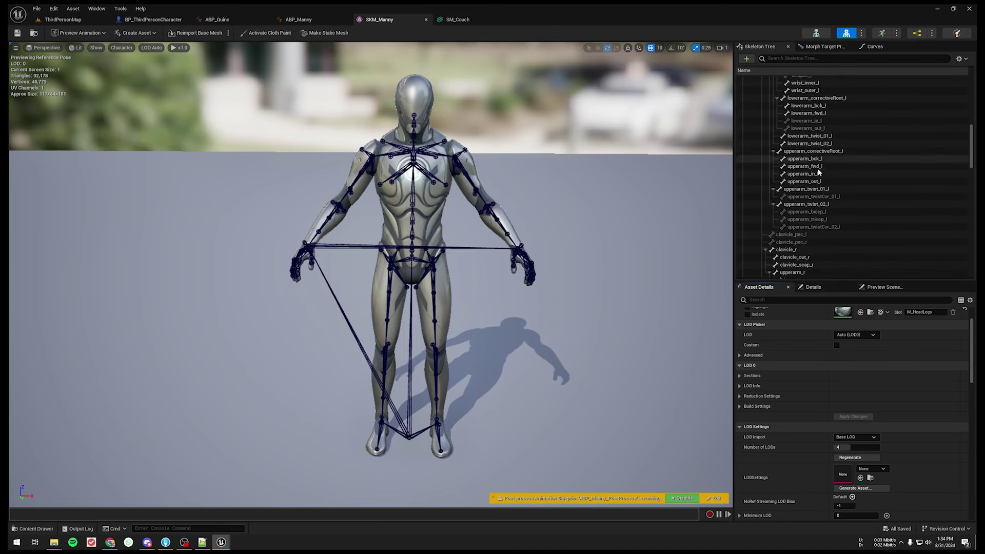
scroll(819, 171, "down", 4)
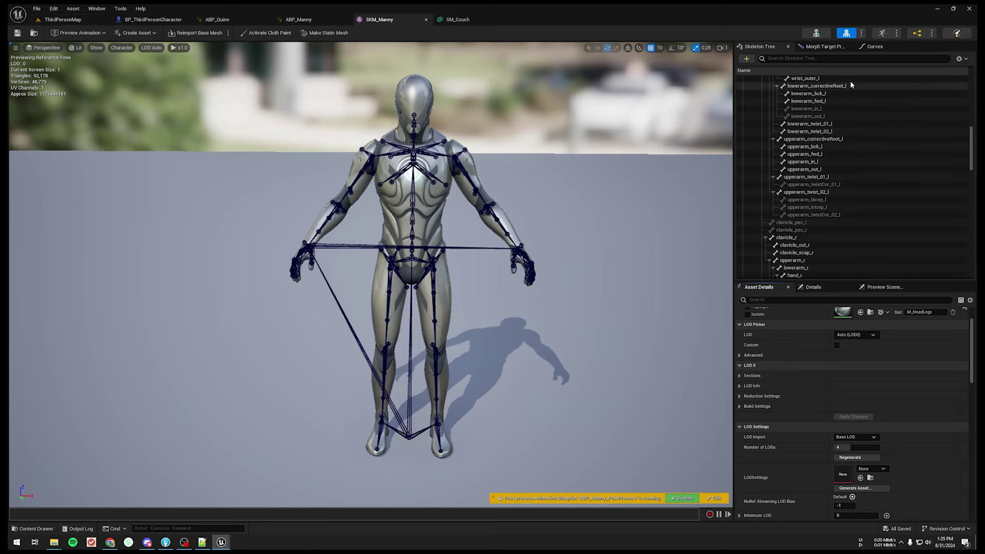
left_click(57, 19)
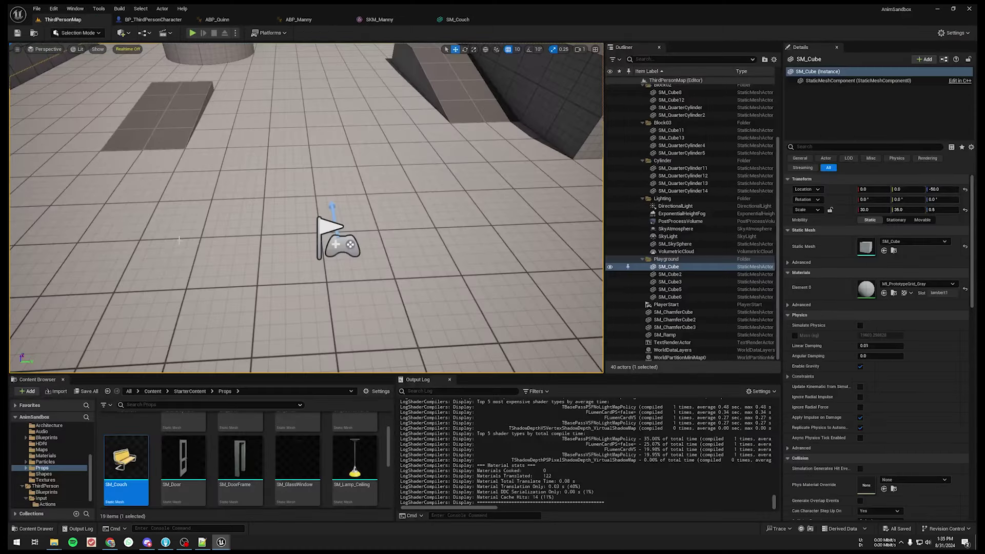
In the Meshes folder, inspect SKM_Manny_Simple, SKM_Quinn and SKM_Manny.
scroll(57, 465, "up", 5)
left_click(58, 468)
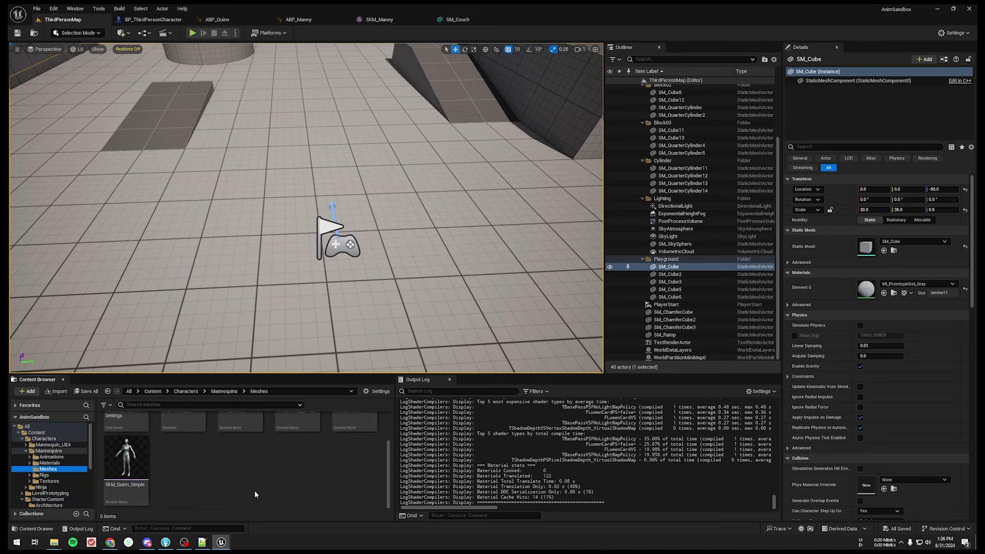
left_click_drag(396, 452, 431, 451)
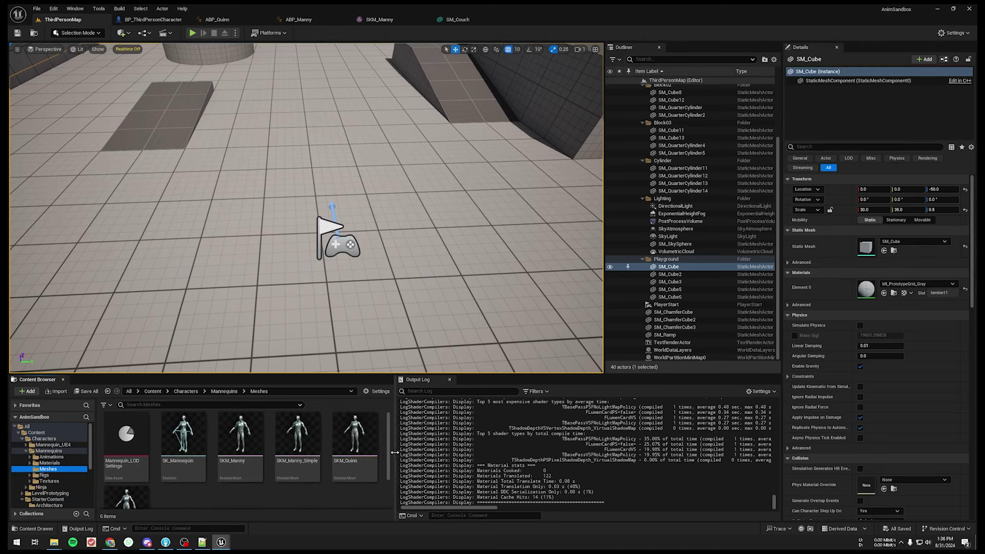
left_click(282, 424)
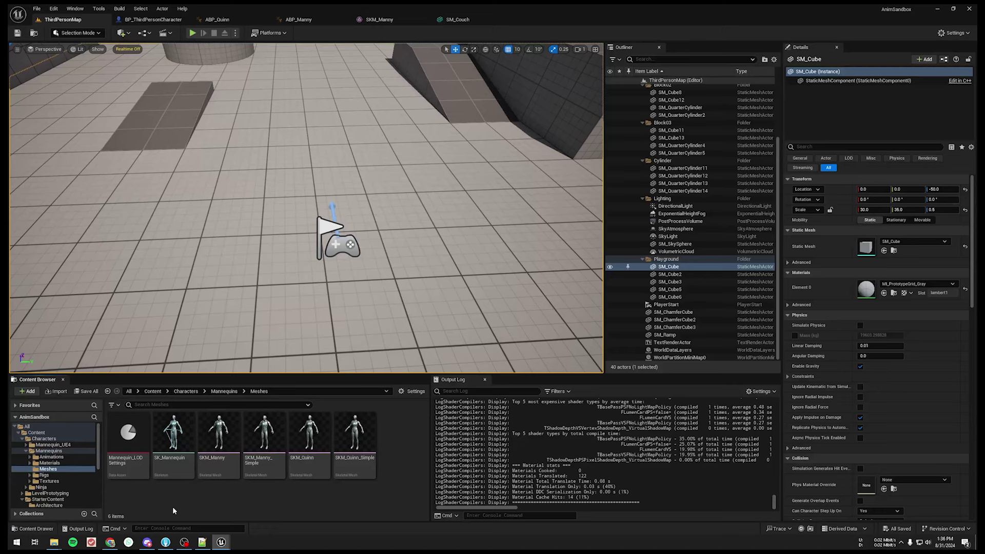
left_click(315, 431)
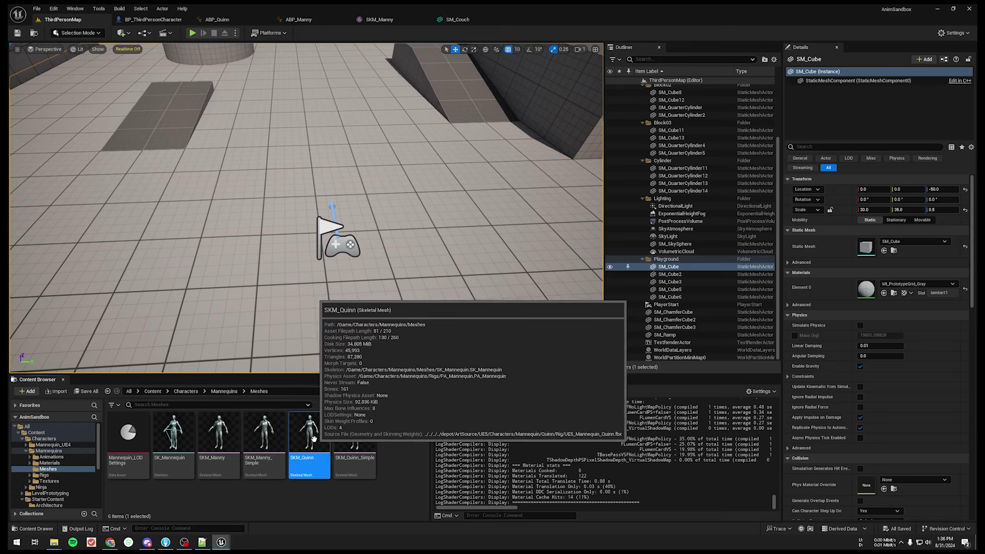
left_click(227, 429)
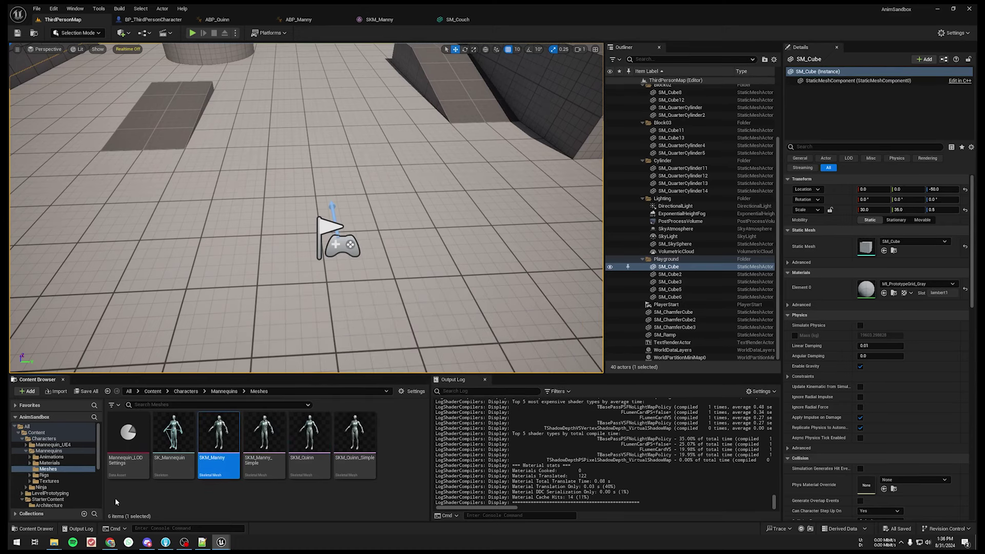
Open the Mannequins Animations > Manny folder and scroll through it.
left_click(50, 457)
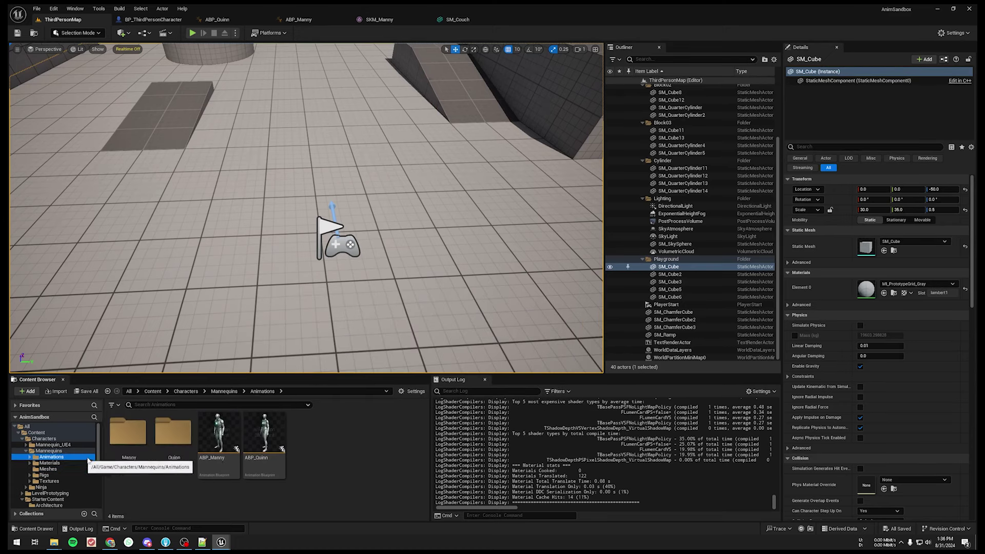
double_click(138, 437)
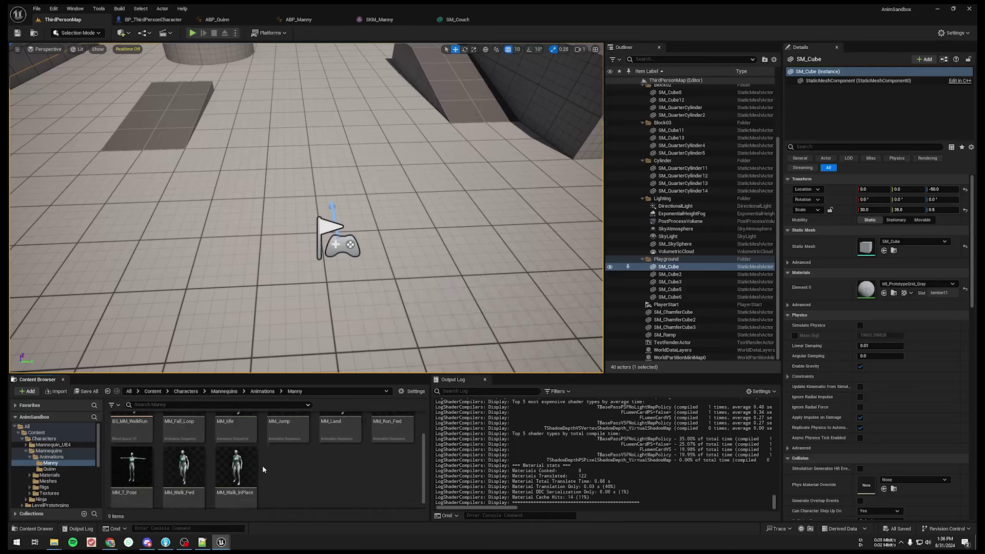
scroll(264, 464, "down", 1)
scroll(261, 467, "up", 1)
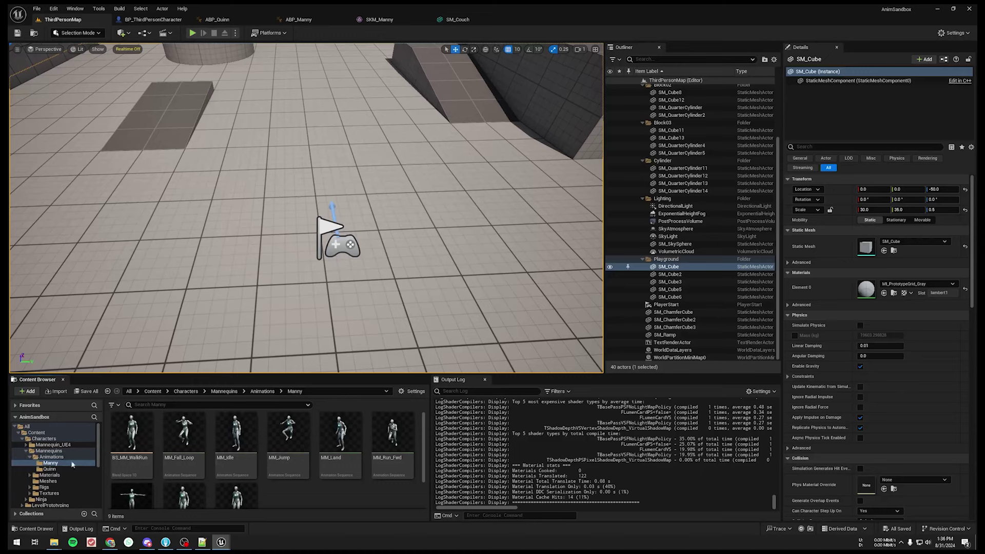
Compare the Quinn and Manny animation folders, ending on Manny's nine animations.
left_click(54, 469)
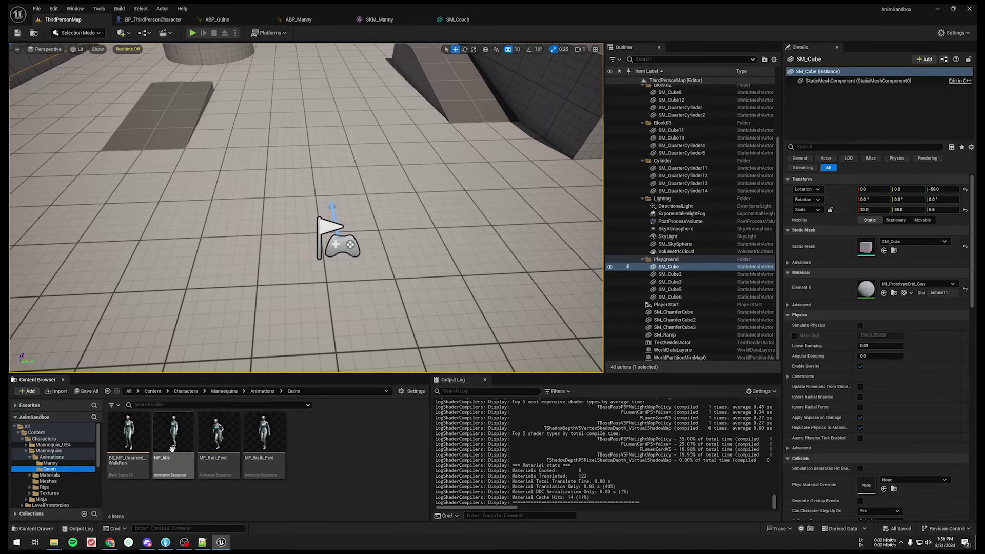
left_click(63, 465)
mouse_move(343, 468)
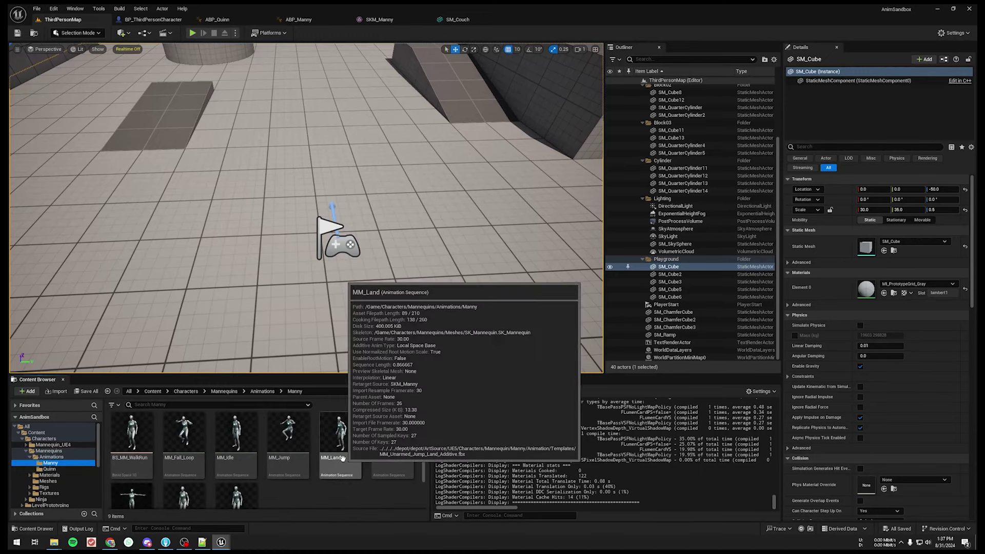
left_click(51, 469)
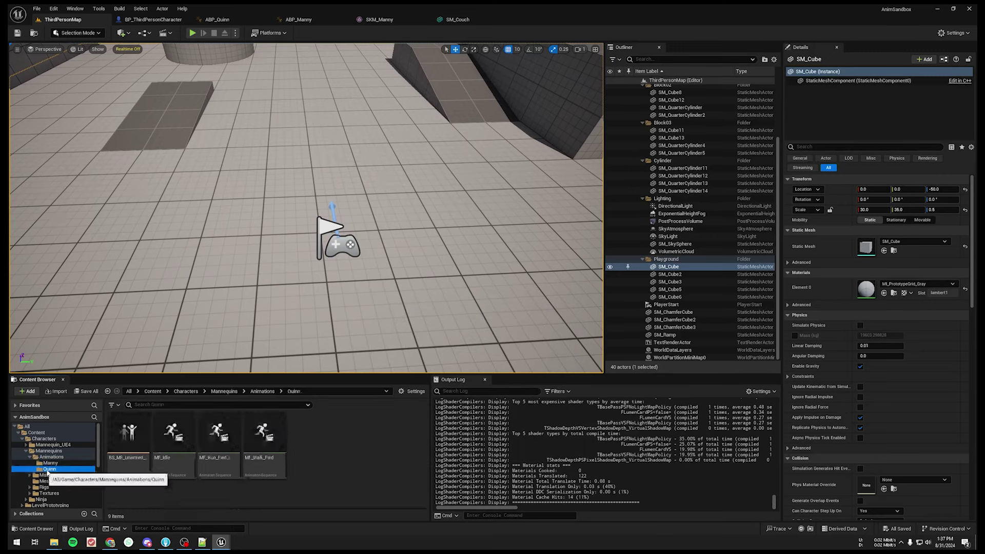
left_click(50, 463)
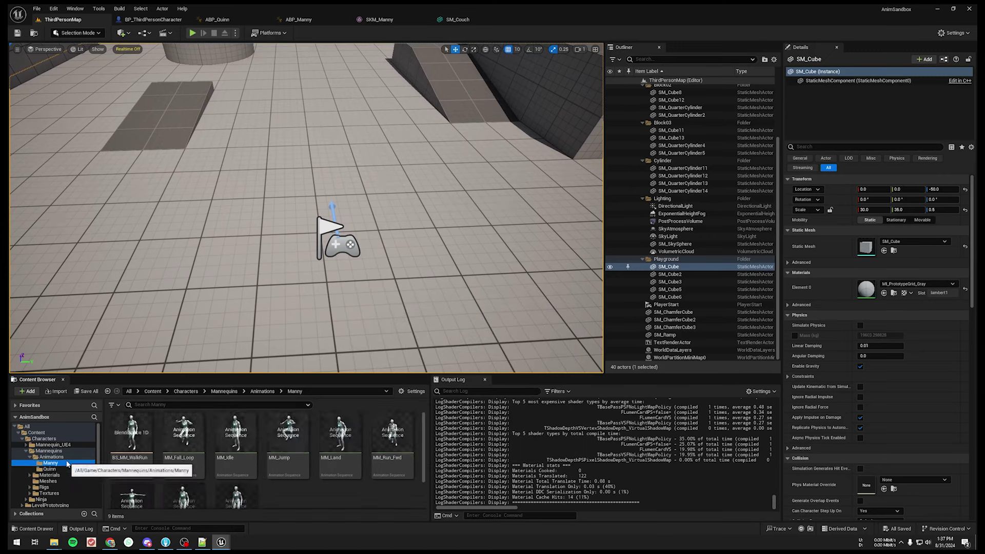
mouse_move(253, 470)
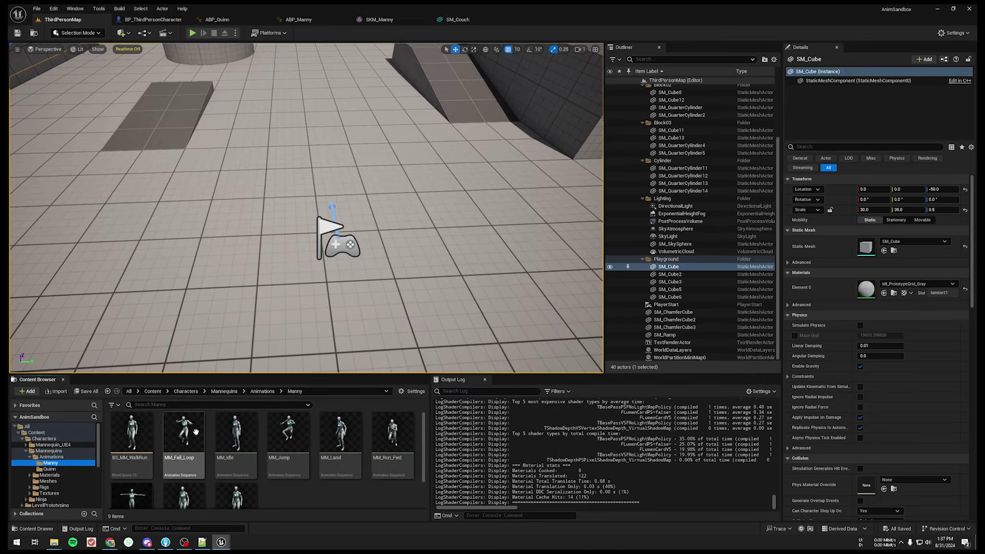
left_click(50, 469)
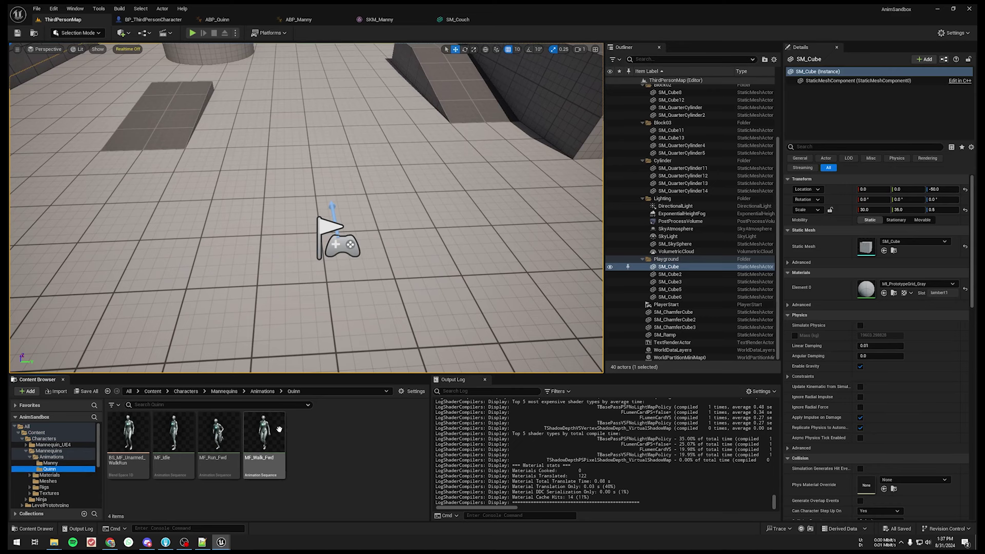
mouse_move(271, 436)
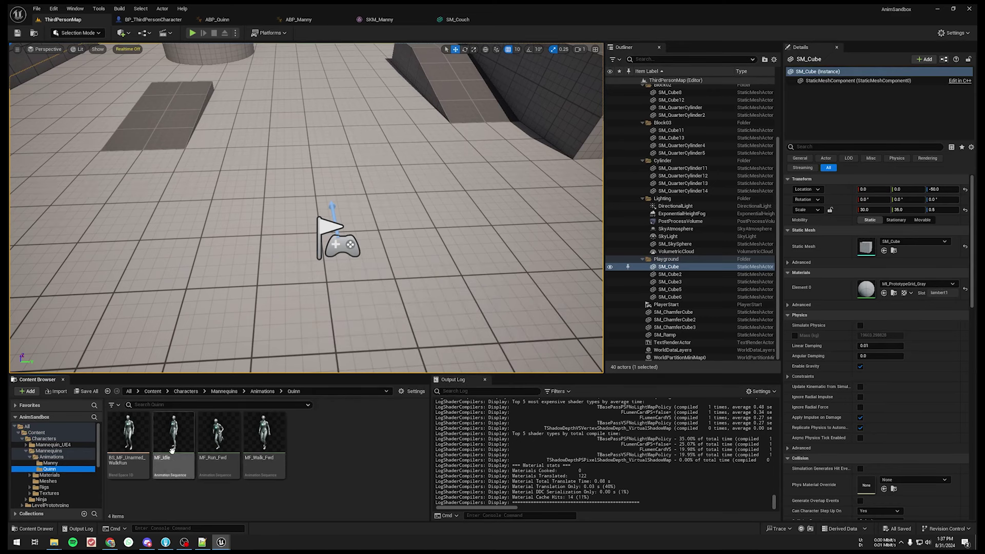
left_click(60, 465)
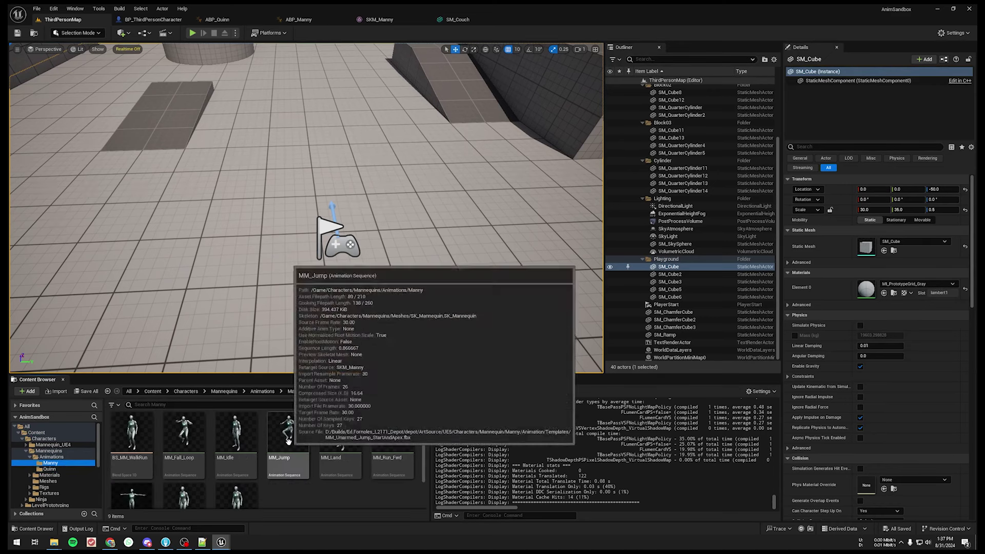
scroll(327, 467, "down", 1)
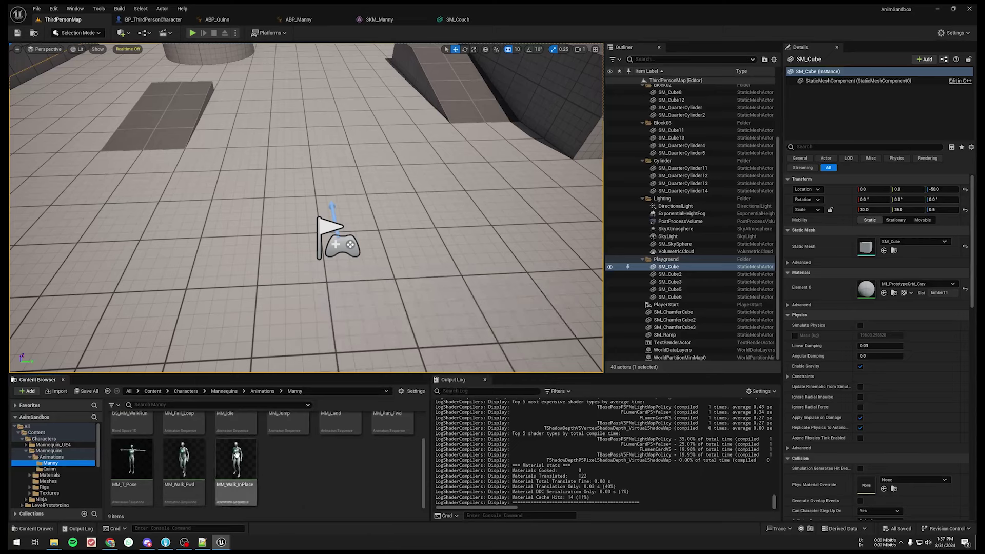
scroll(205, 469, "up", 2)
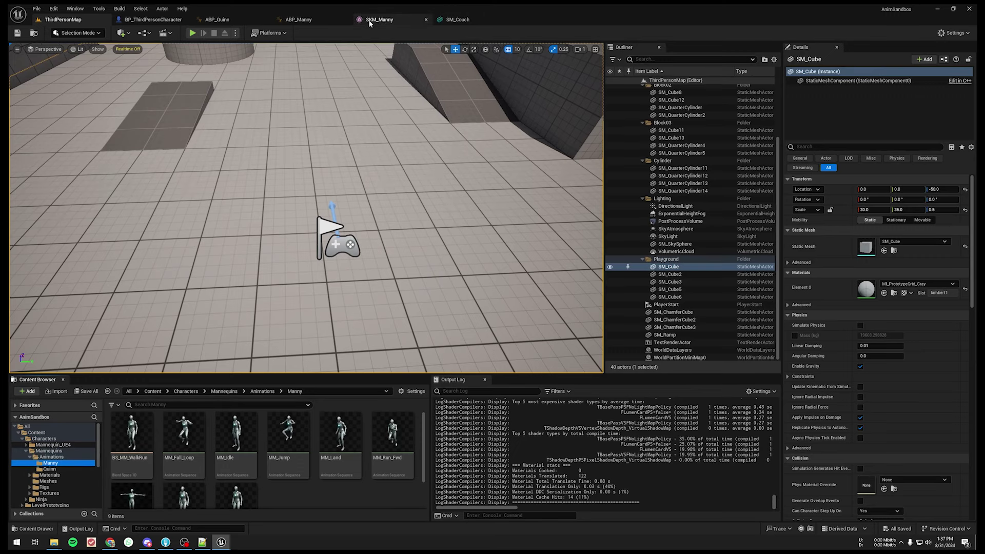
left_click(383, 19)
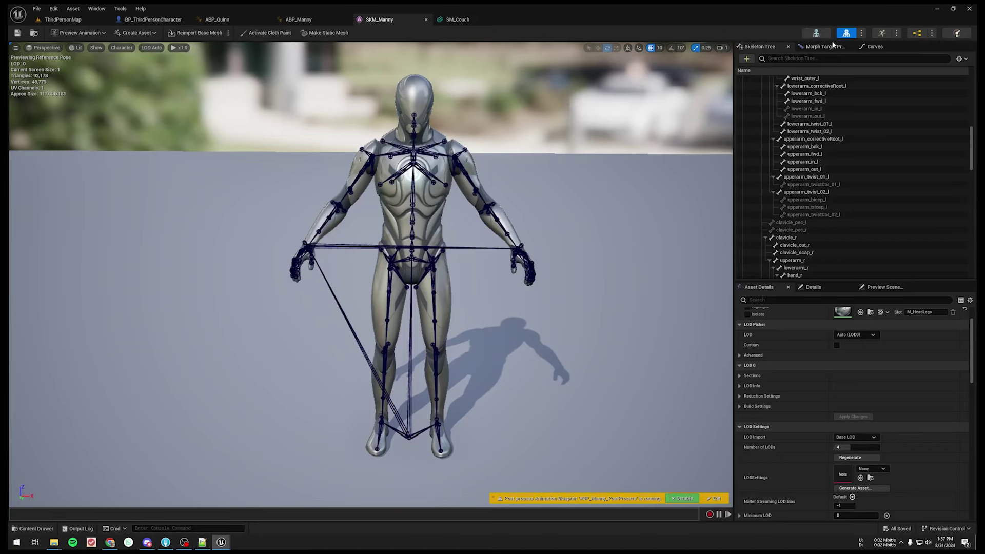
Open the SK_Mannequin skeleton, return to SKM_Manny, then bring the Mixamo browser forward.
left_click(817, 32)
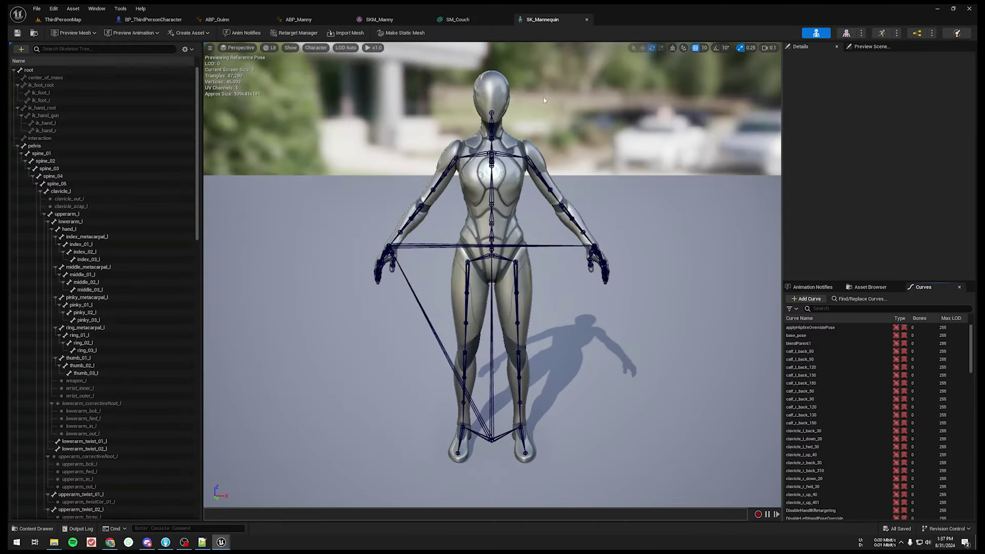
left_click(848, 34)
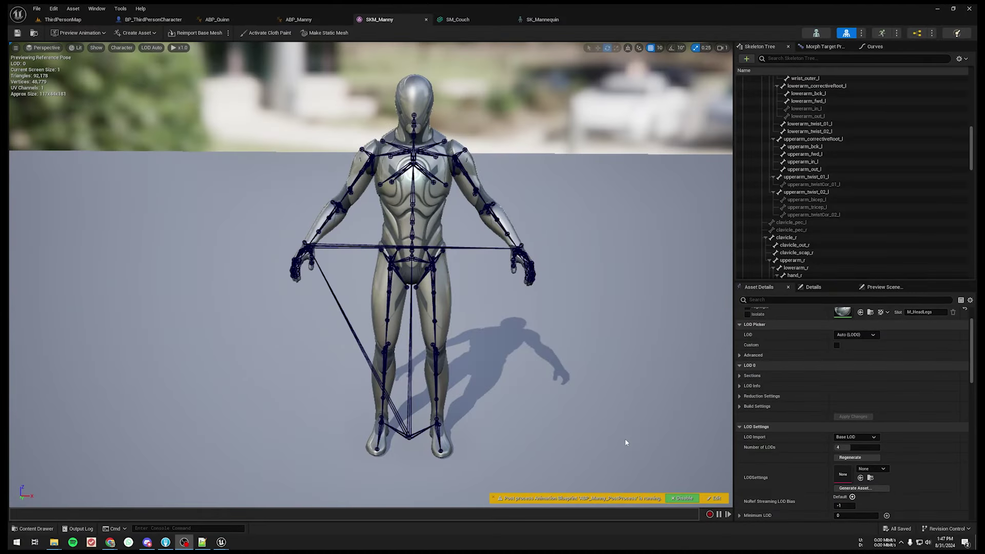
mouse_move(111, 542)
left_click(139, 508)
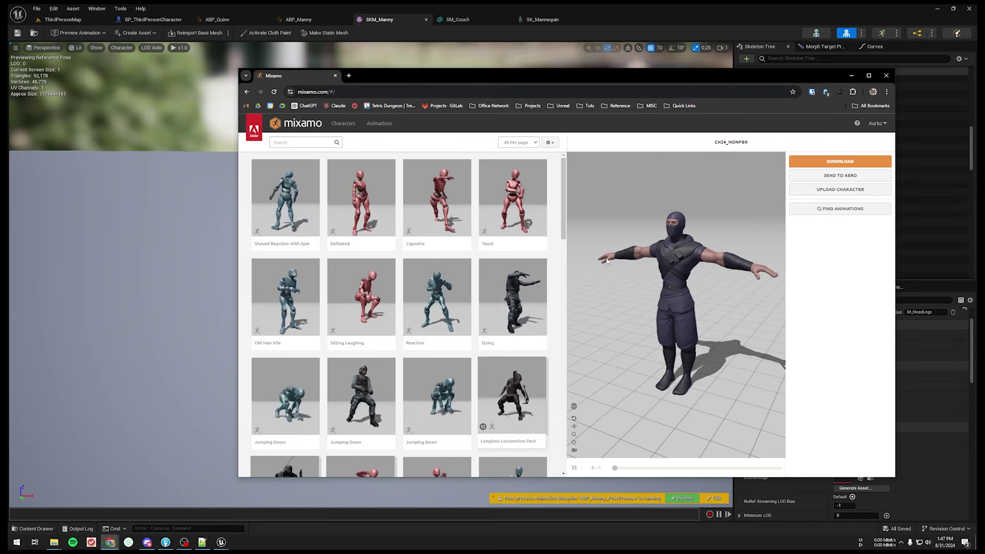
left_click(343, 124)
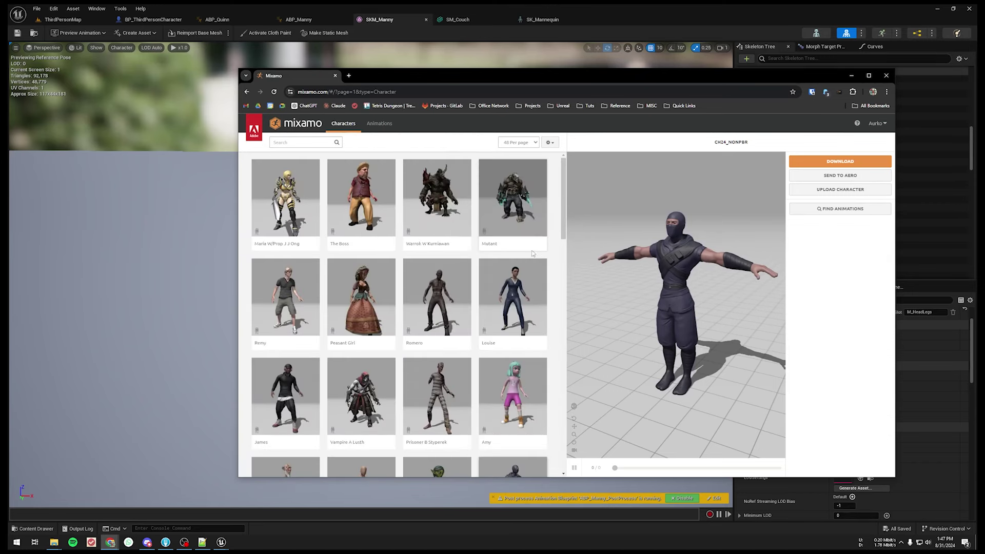
scroll(514, 241, "down", 5)
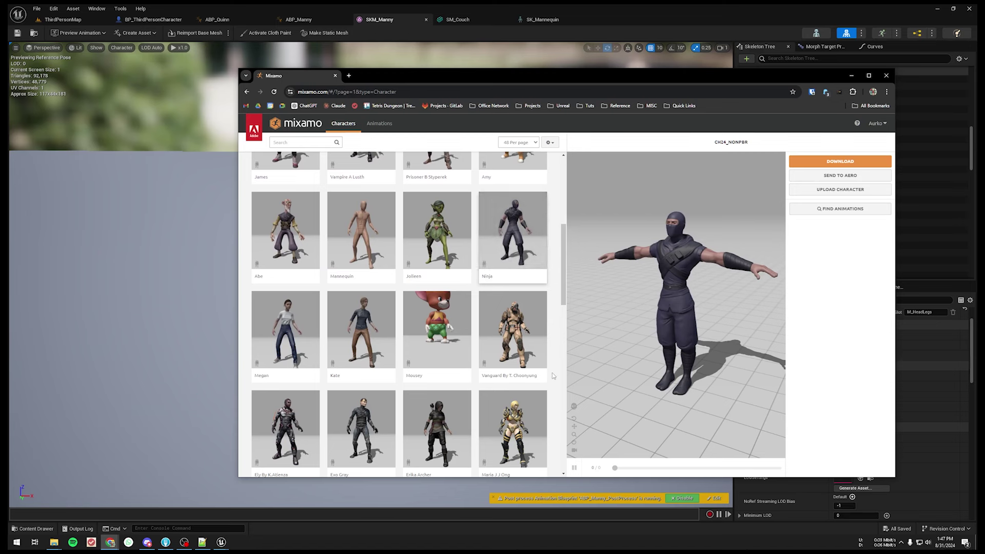
left_click(71, 20)
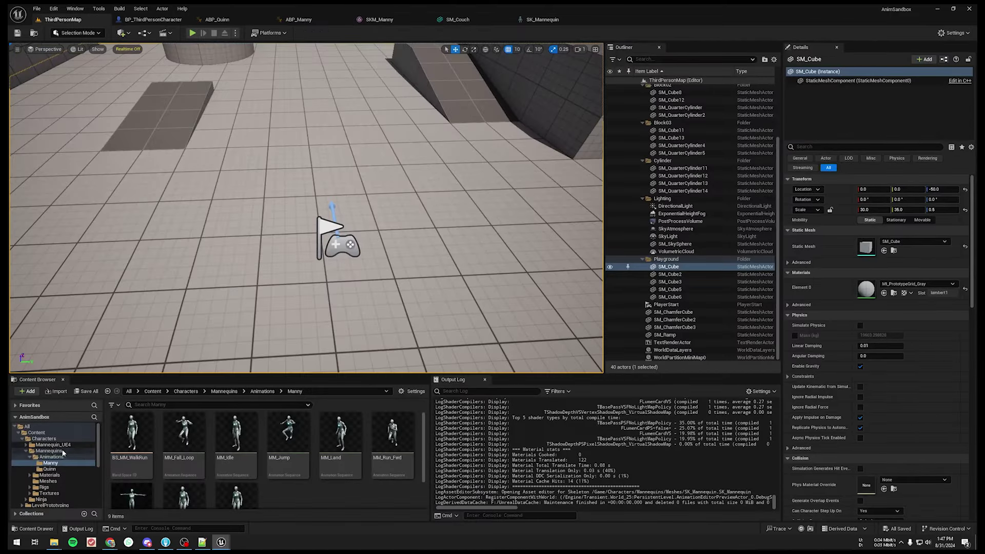
Browse Characters > Ninja in the Content Browser and open its empty Meshes folder.
left_click(44, 439)
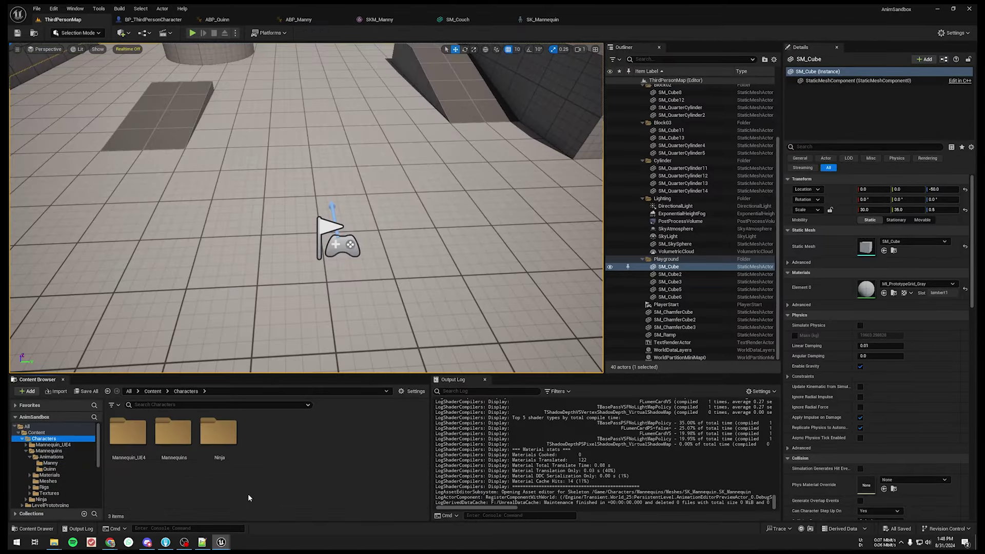
double_click(218, 441)
left_click(199, 458)
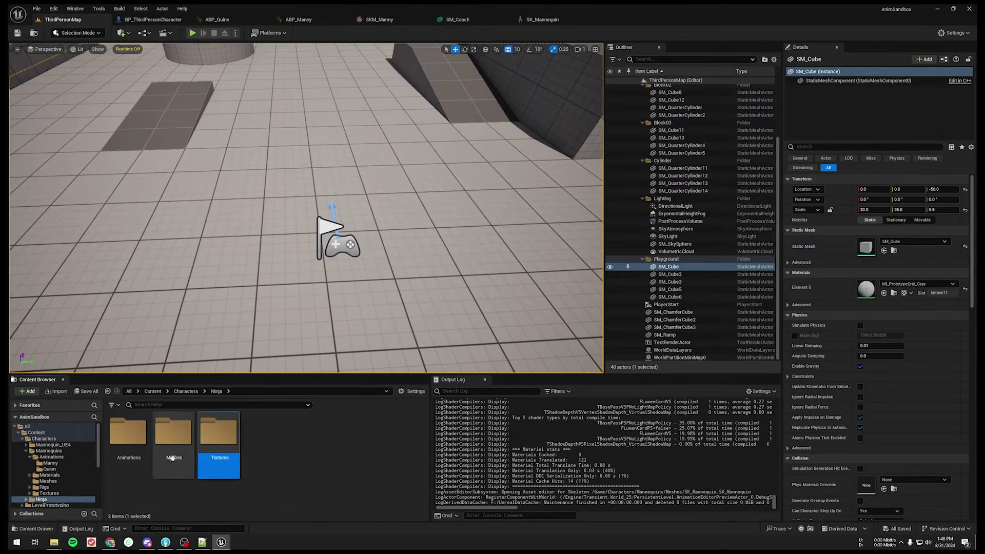
double_click(128, 433)
left_click(217, 391)
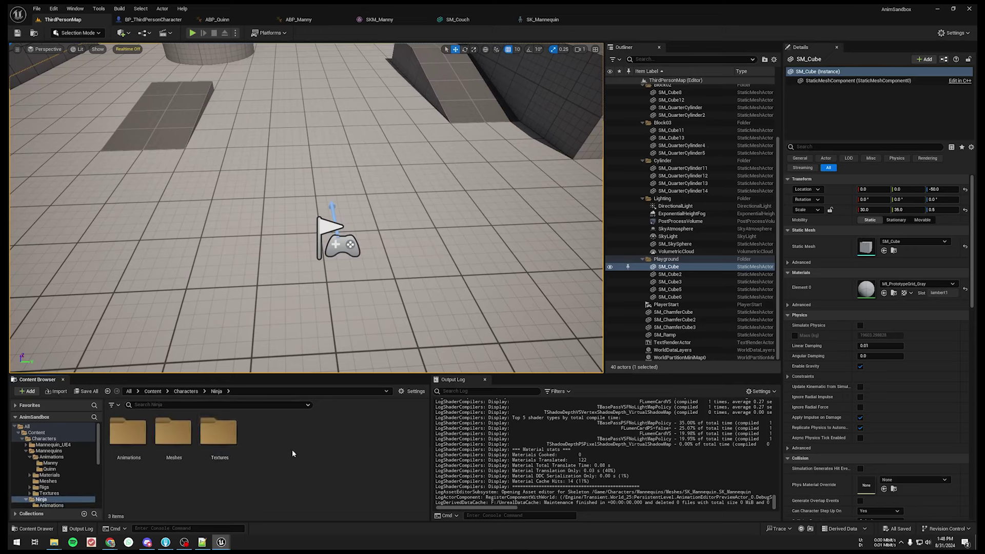
double_click(174, 434)
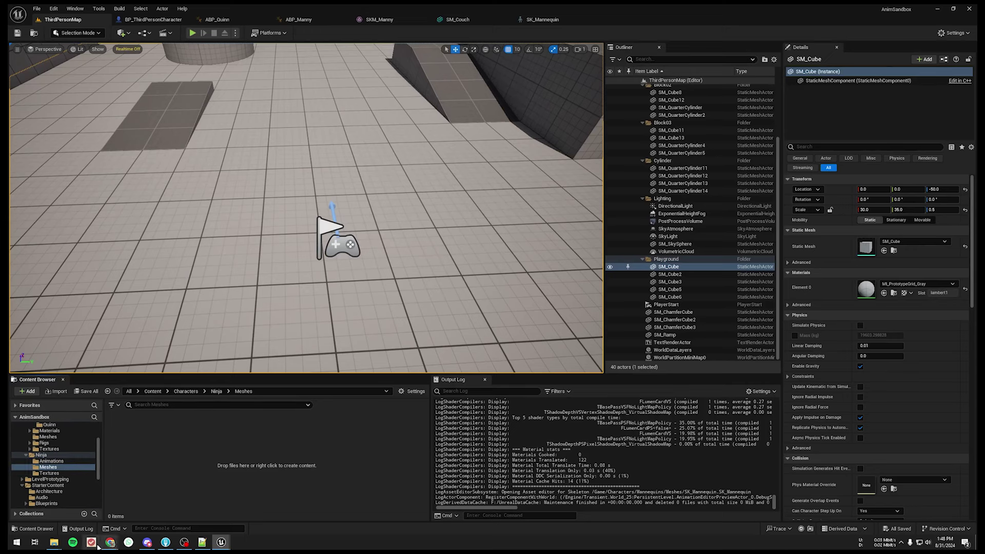
mouse_move(53, 542)
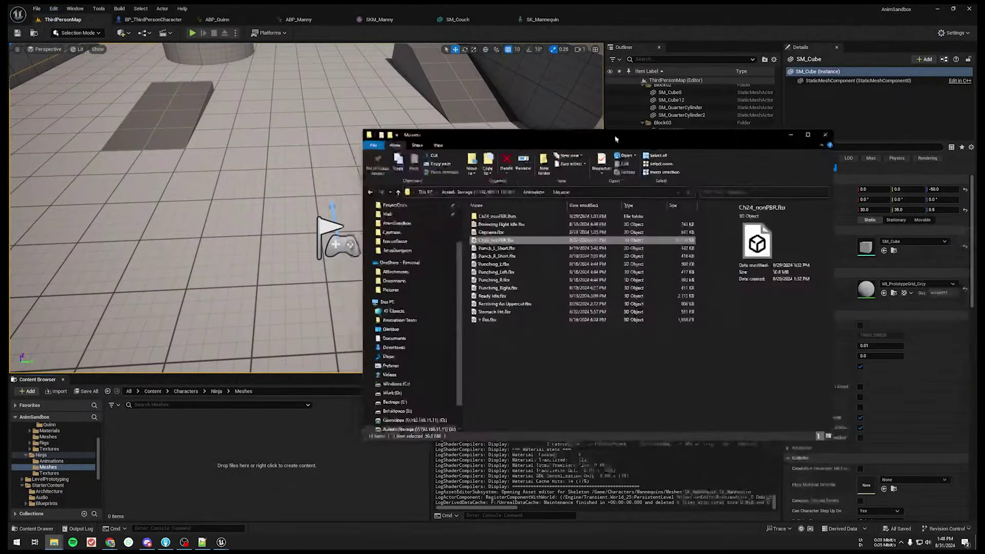
Drag Ch24_nonPBR.fbx from the Mixamo folder into Ninja/Meshes, then minimize File Explorer.
left_click_drag(532, 239, 167, 459)
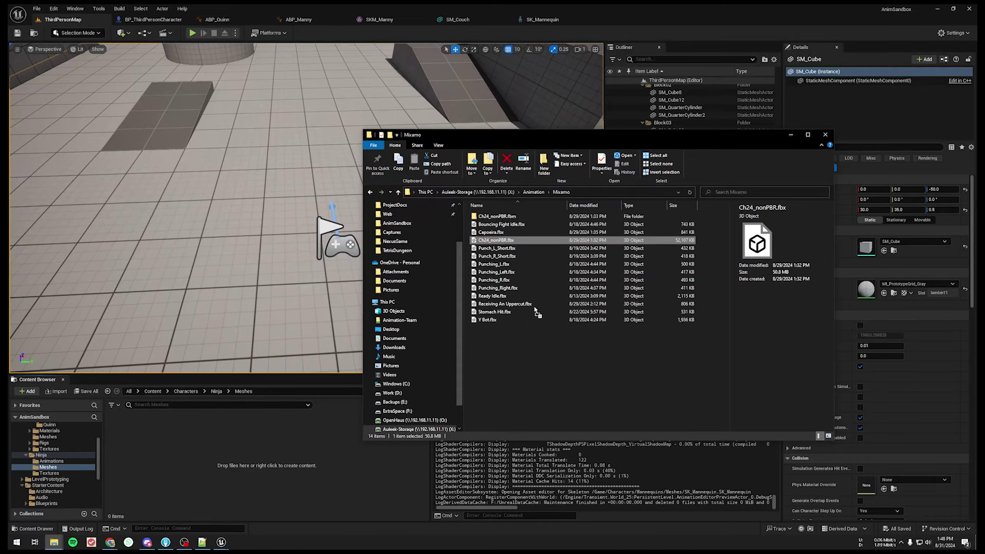
left_click_drag(168, 460, 793, 141)
left_click(792, 137)
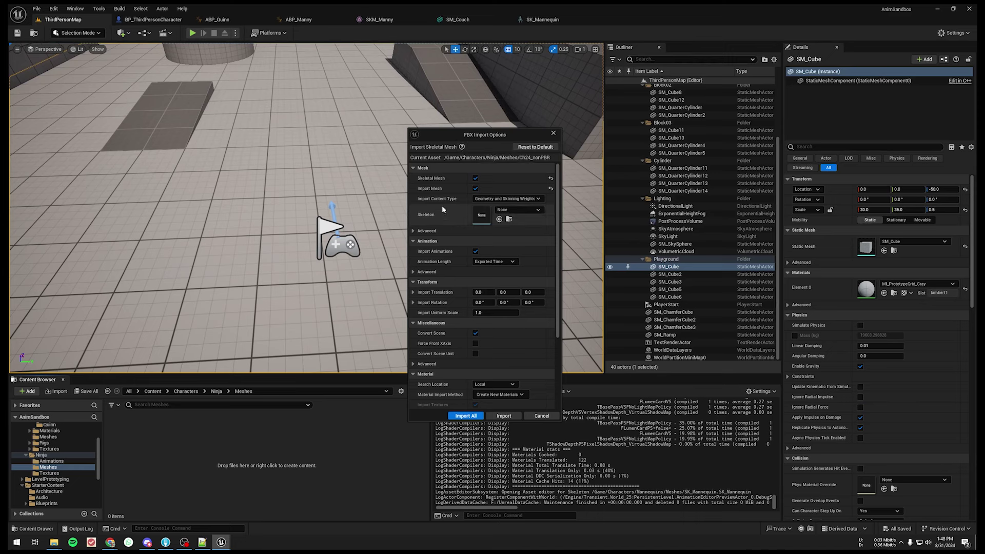
Import Ch24_nonPBR as a skeletal mesh with Import Animations off, then close the warnings log.
scroll(442, 187, "down", 2)
scroll(443, 188, "down", 1)
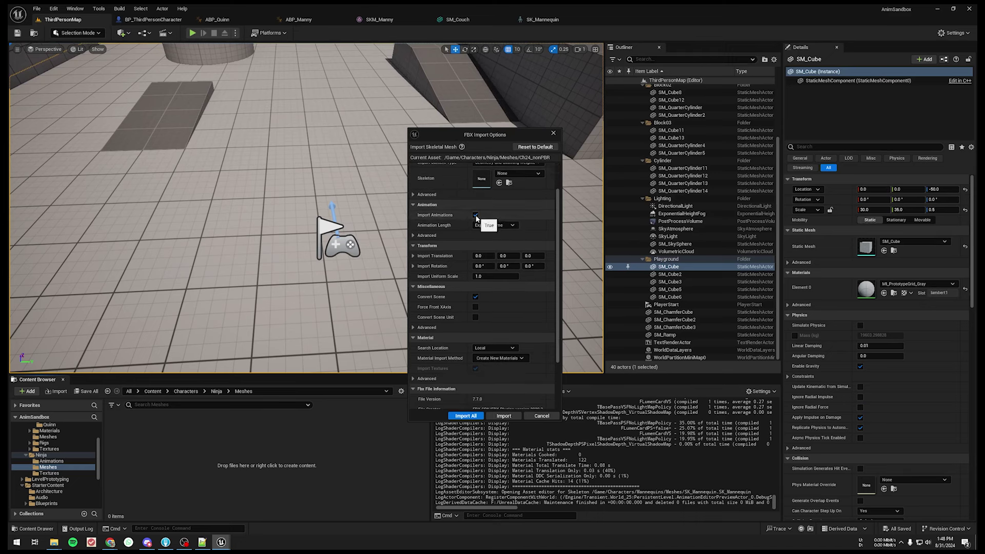
left_click(476, 216)
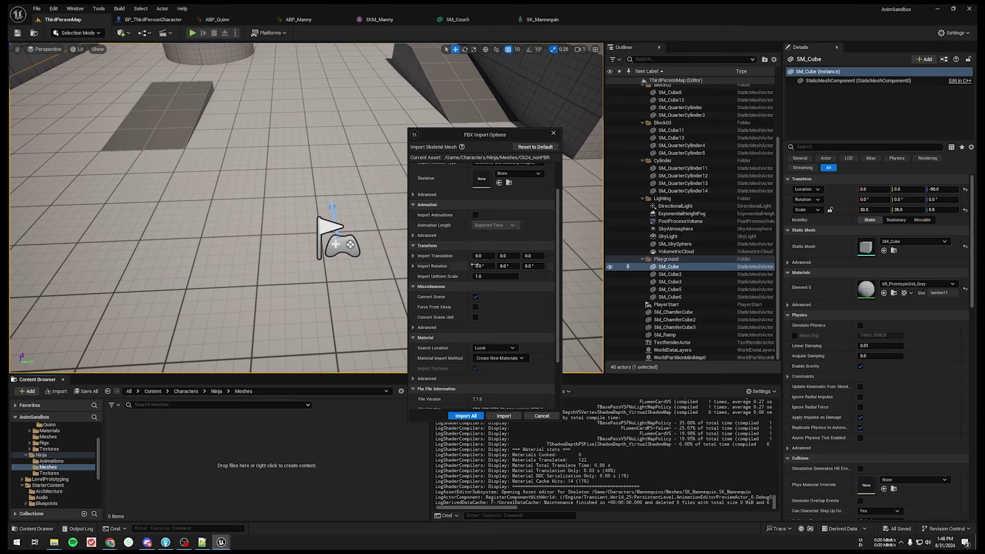
scroll(494, 246, "down", 3)
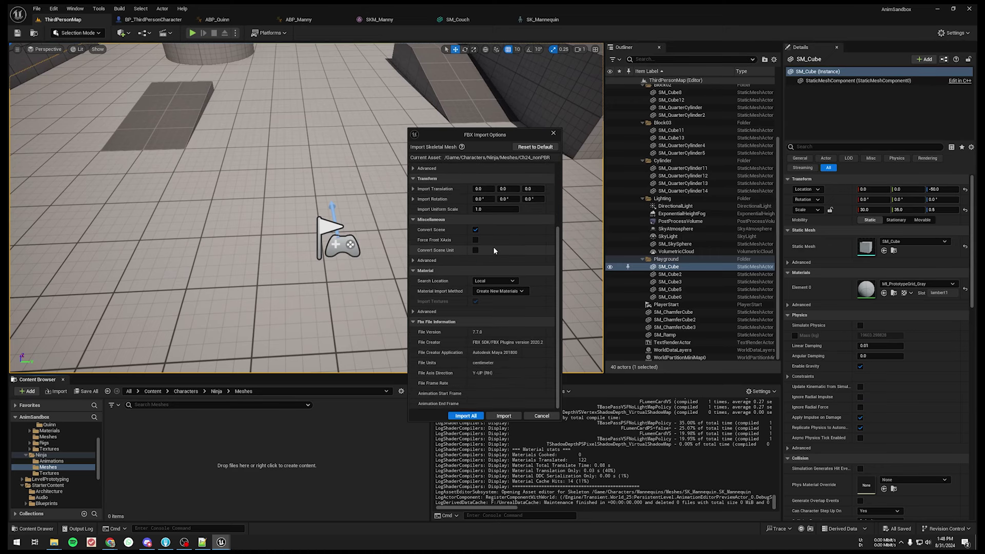
left_click(466, 416)
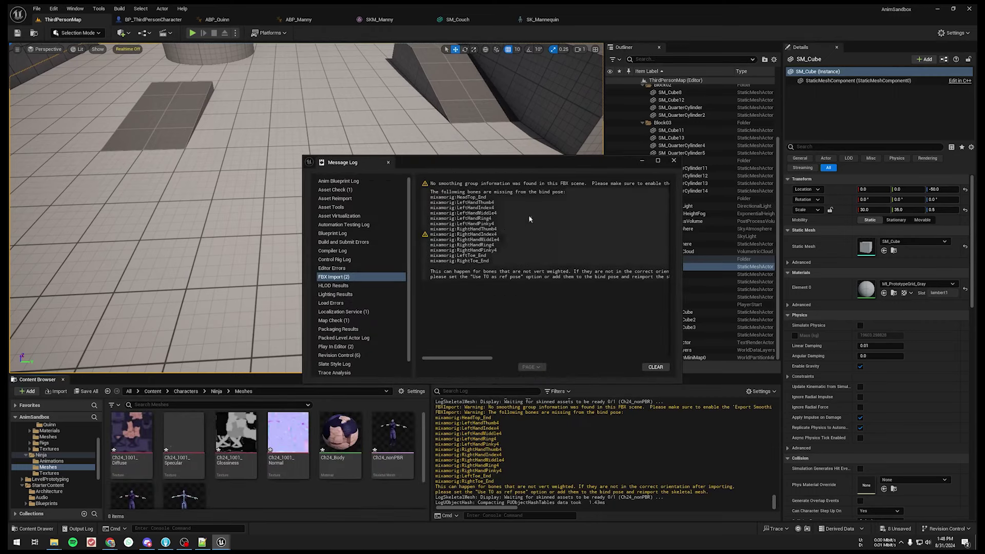
left_click(674, 162)
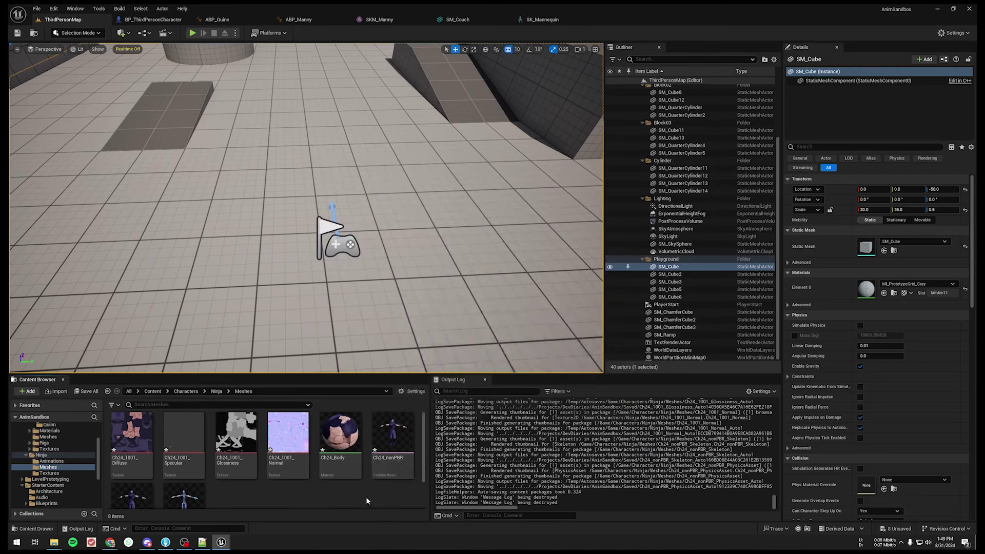
Open the Ch24_nonPBR asset in the Skeletal Mesh editor to see the ninja in T-pose.
right_click(400, 445)
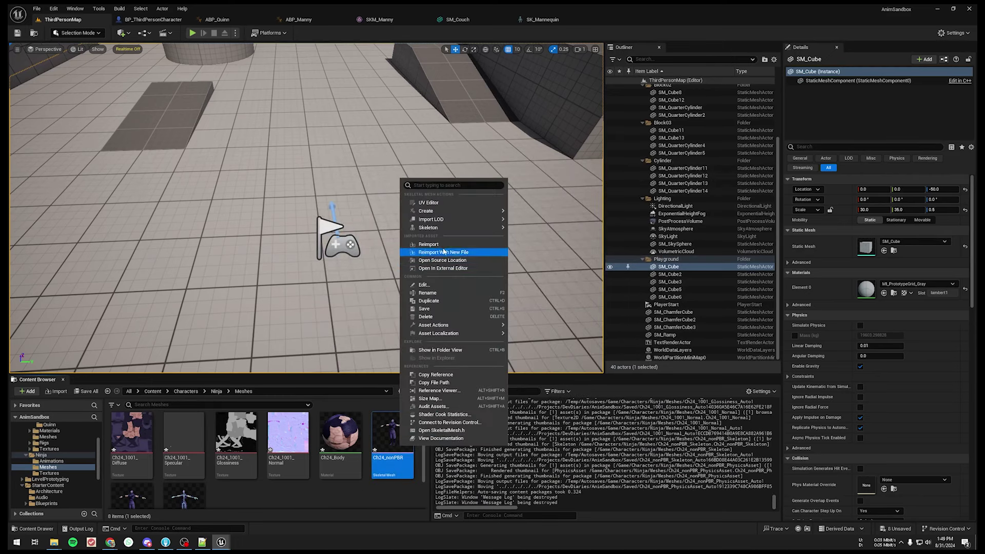
left_click(388, 434)
double_click(388, 434)
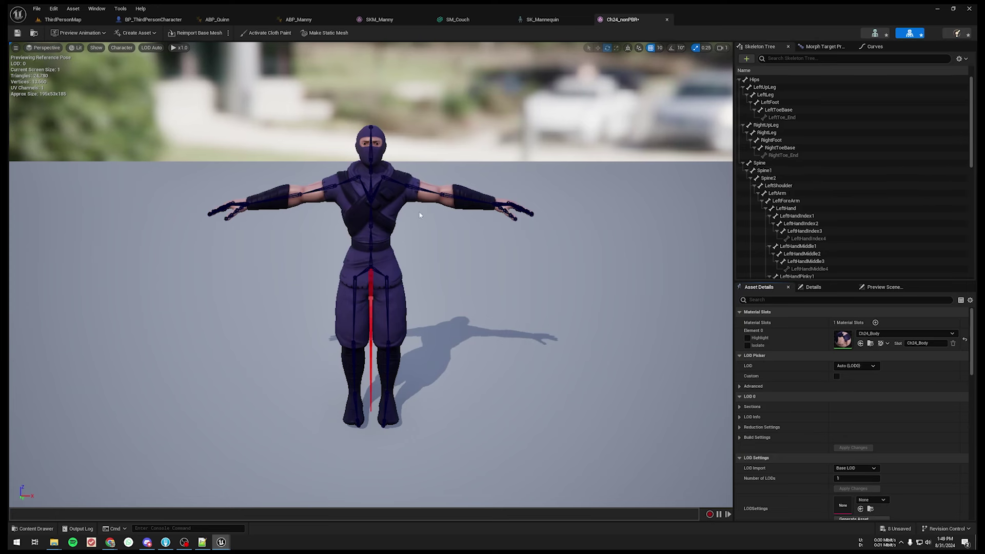
Check the Character > Bones display options and zoom the camera in on the ninja.
left_click(122, 48)
mouse_move(143, 95)
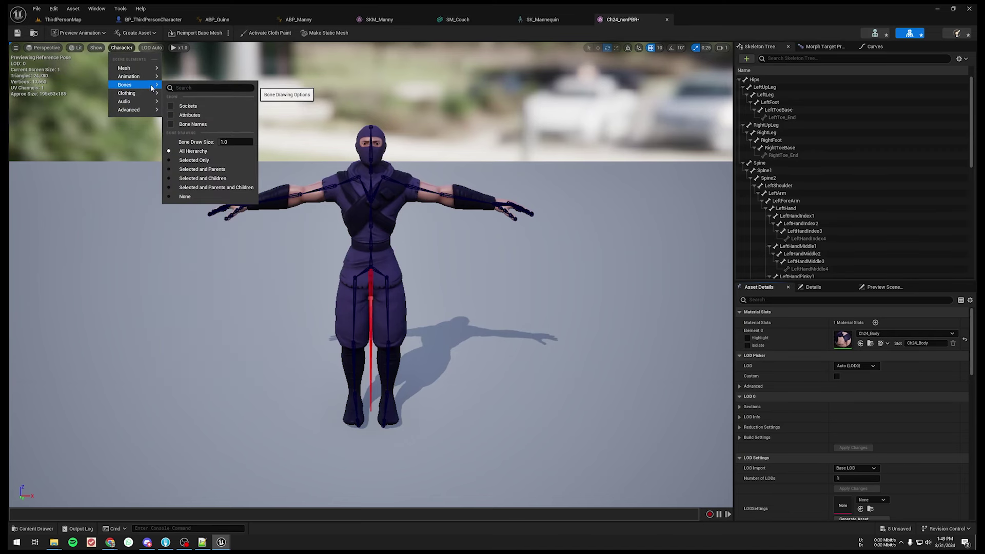
left_click_drag(503, 236, 446, 154)
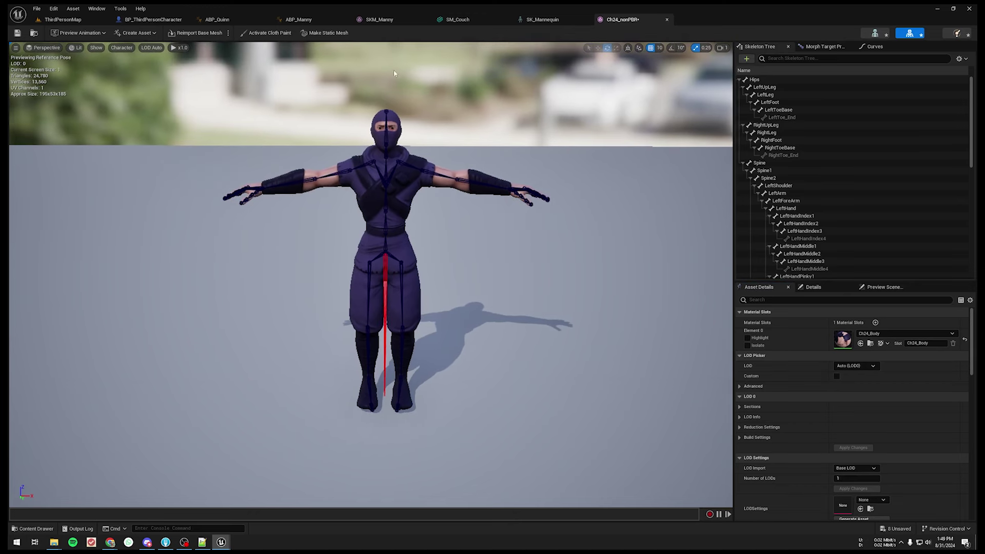
Detach the SKM_Manny editor into its own window snapped left, with the ninja editor on the right.
left_click(379, 19)
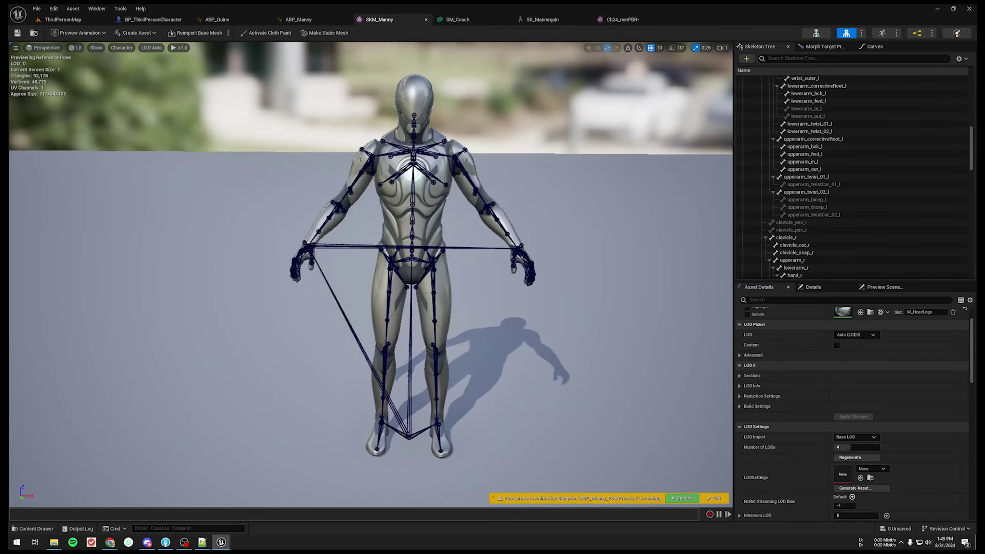
scroll(801, 154, "up", 15)
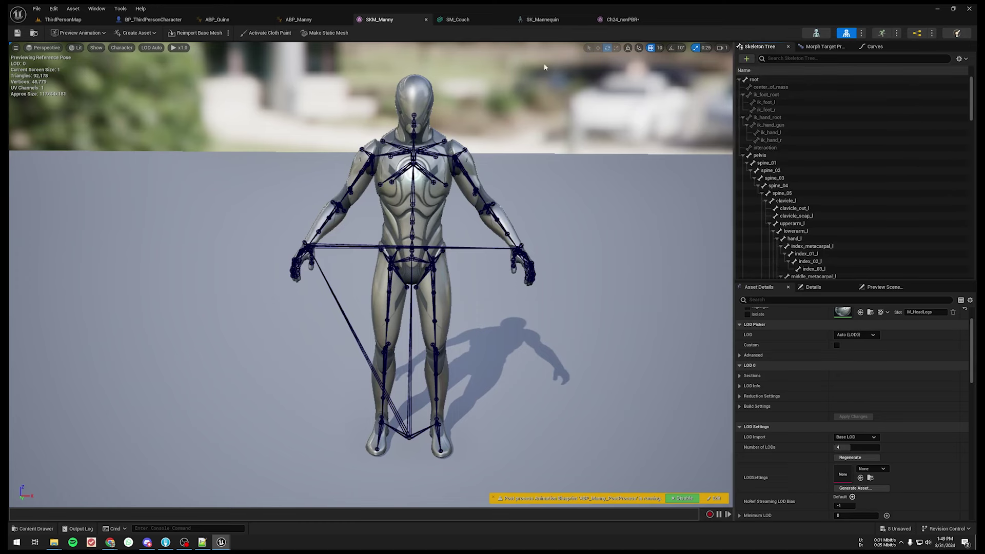
left_click_drag(379, 20, 21, 212)
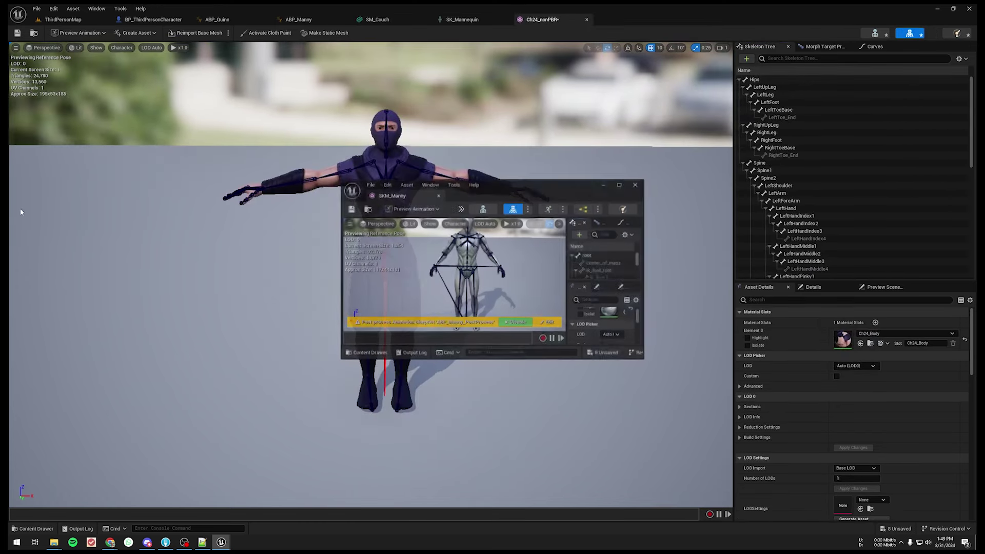
left_click_drag(503, 187, 1, 190)
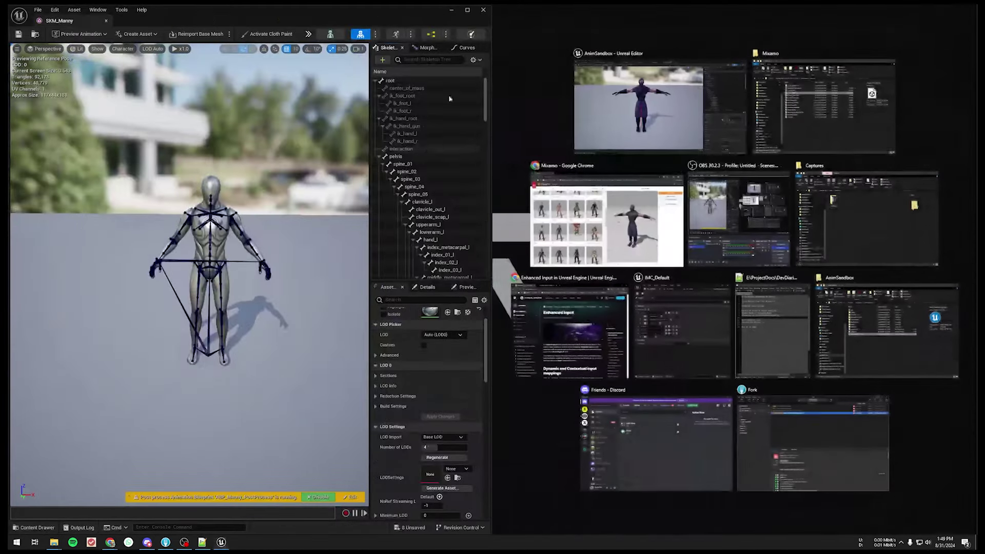
left_click(639, 108)
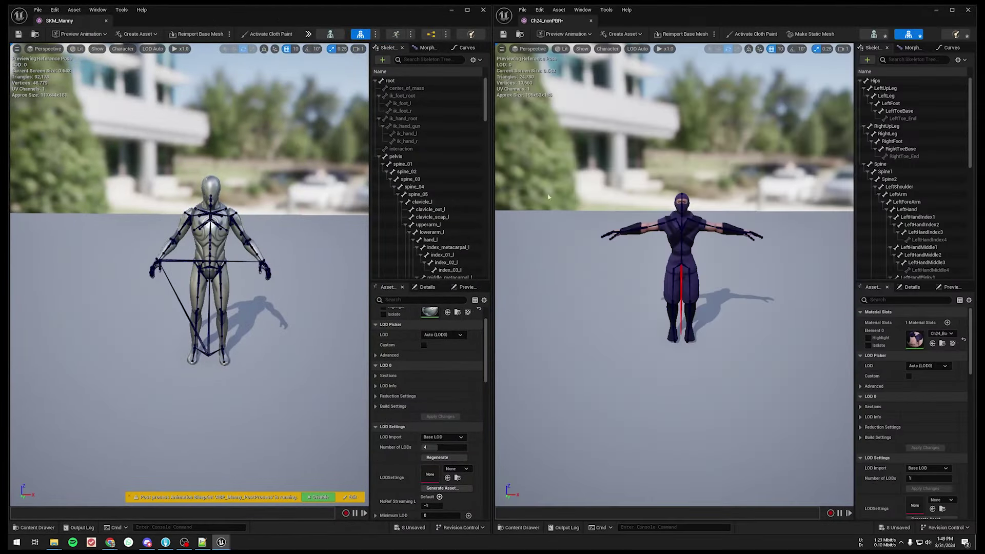
Widen the Skeleton Tree panels in both the Manny and ninja editors, then close SKM_Manny.
left_click_drag(369, 178, 323, 178)
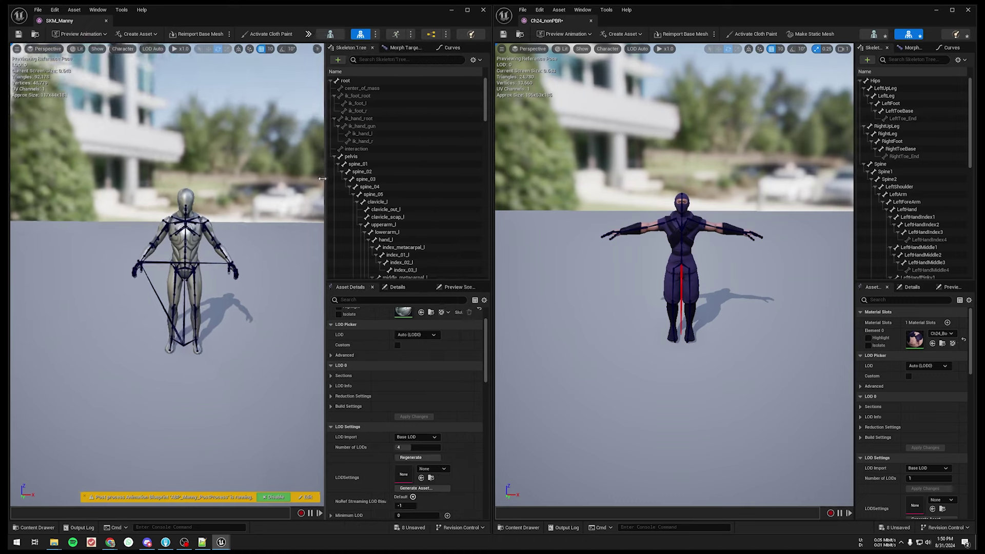
left_click_drag(854, 136, 786, 137)
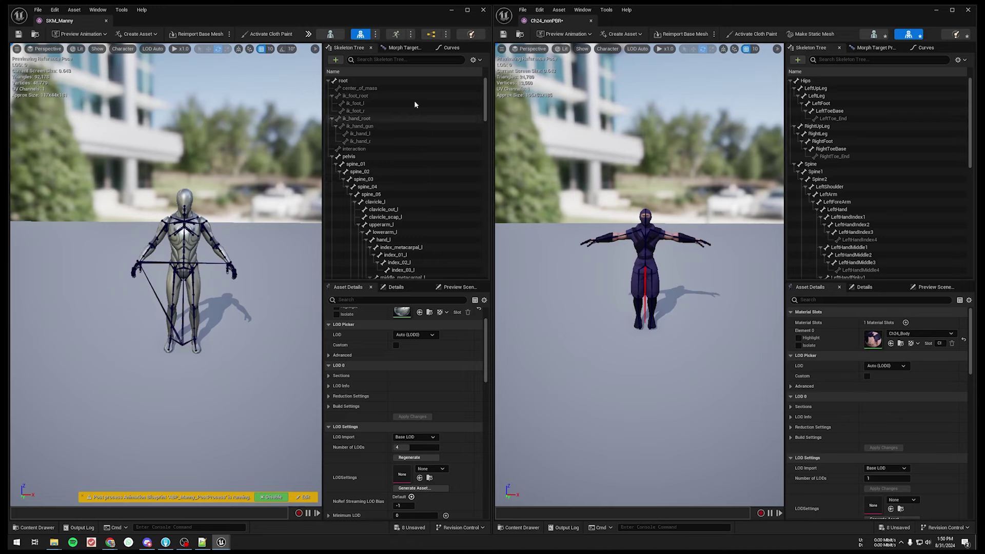
left_click(106, 22)
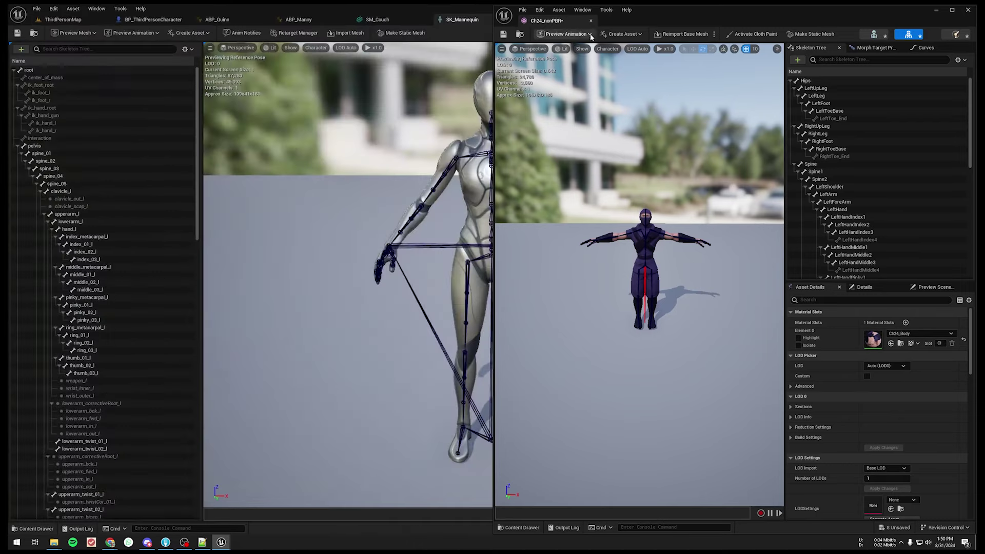
Close the ninja mesh window, return to the ThirdPersonMap level, and bring the Mixamo page forward.
left_click(591, 21)
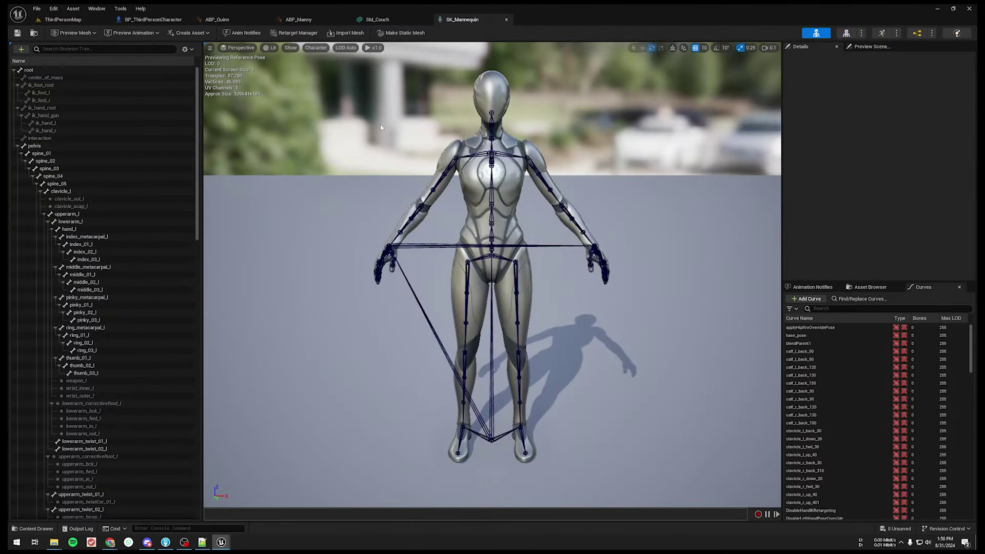
left_click(151, 20)
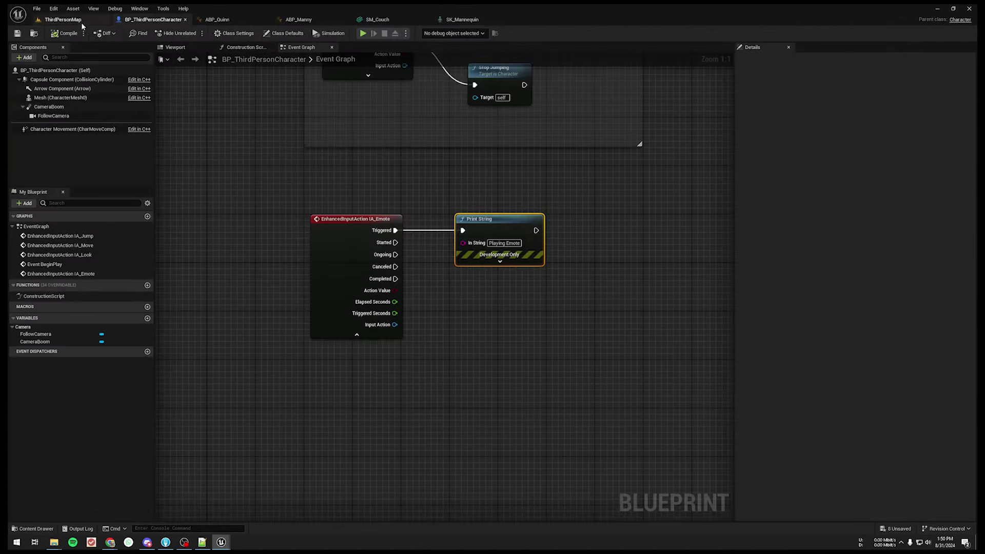
left_click(81, 22)
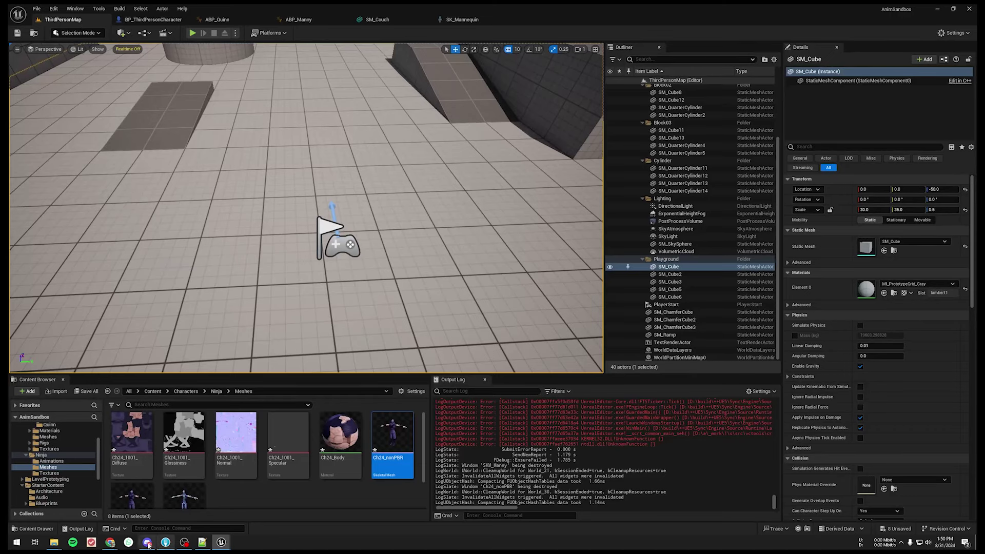
mouse_move(112, 545)
left_click(138, 511)
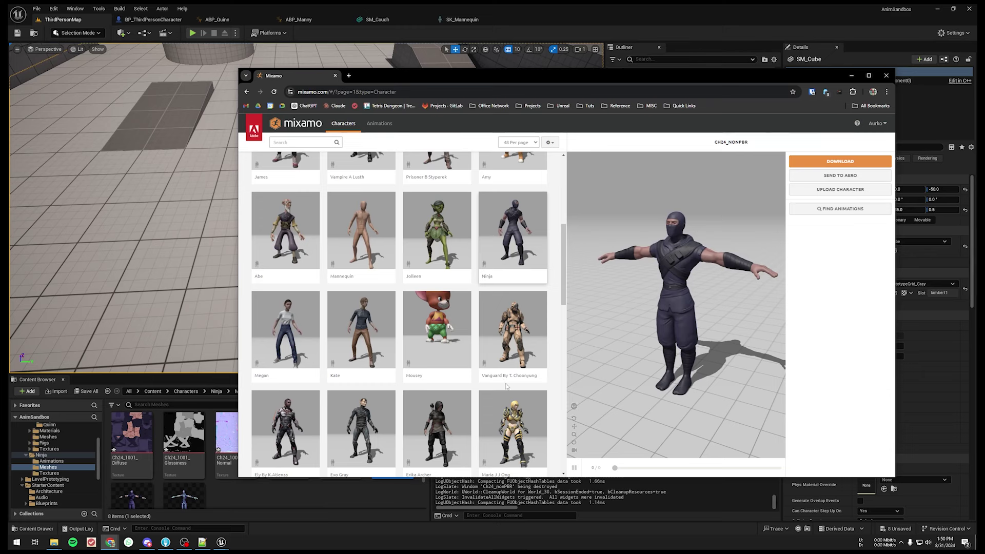
Launch Mixamo Converter from Start and search 'mixamo con' in a new Chrome tab.
left_click(14, 545)
left_click(275, 411)
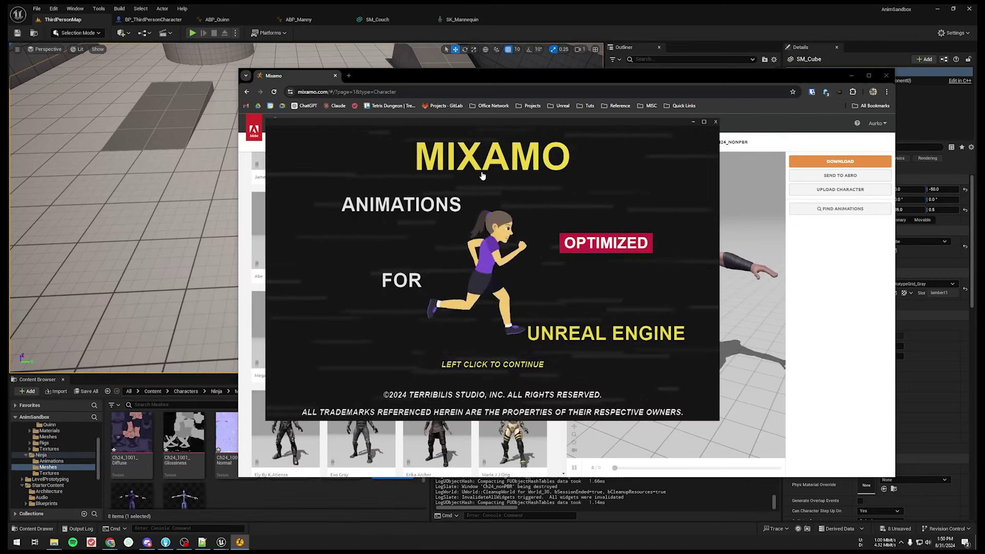
left_click(349, 75)
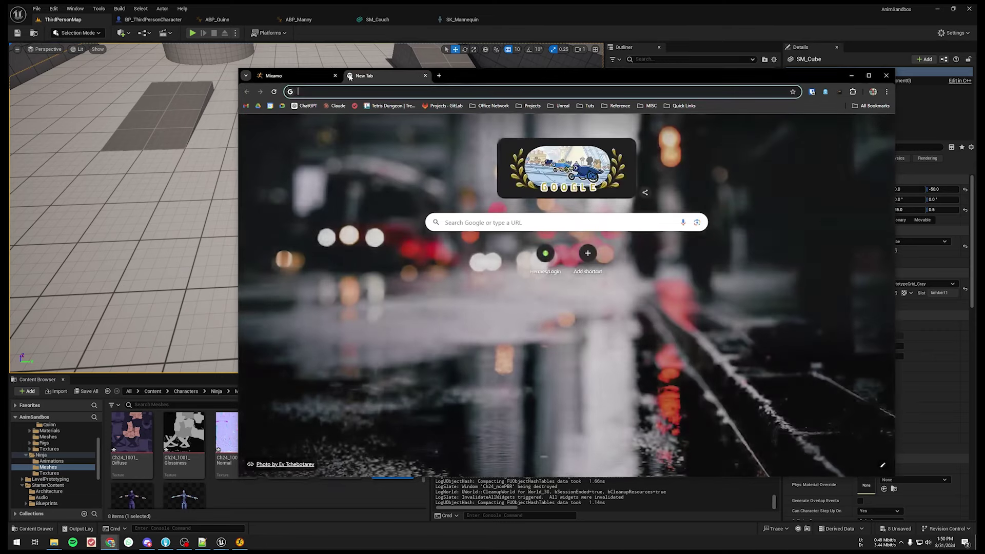
type("mixamo con")
key("Return")
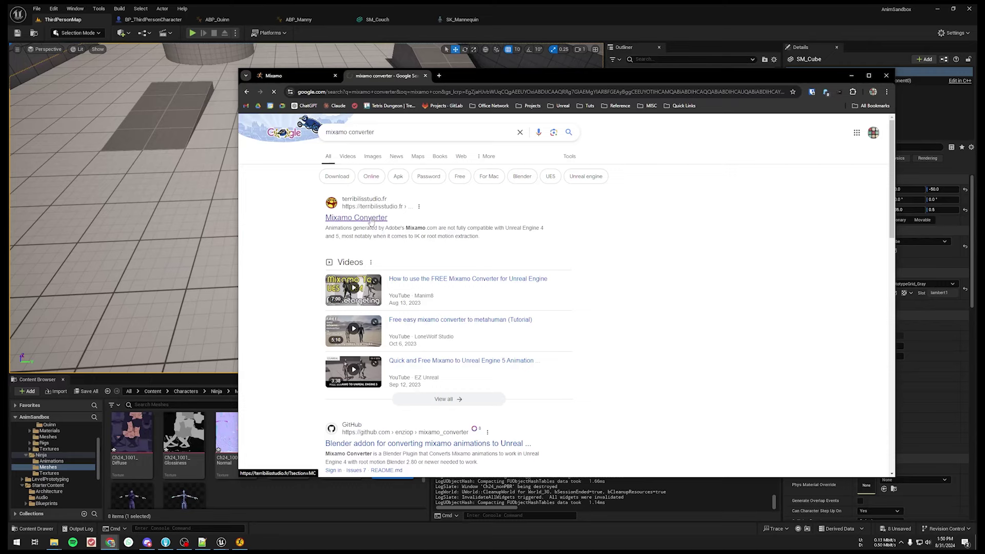
Open the Terribilis Studio Mixamo Converter page, go to its STORE, then minimize Chrome.
left_click(357, 203)
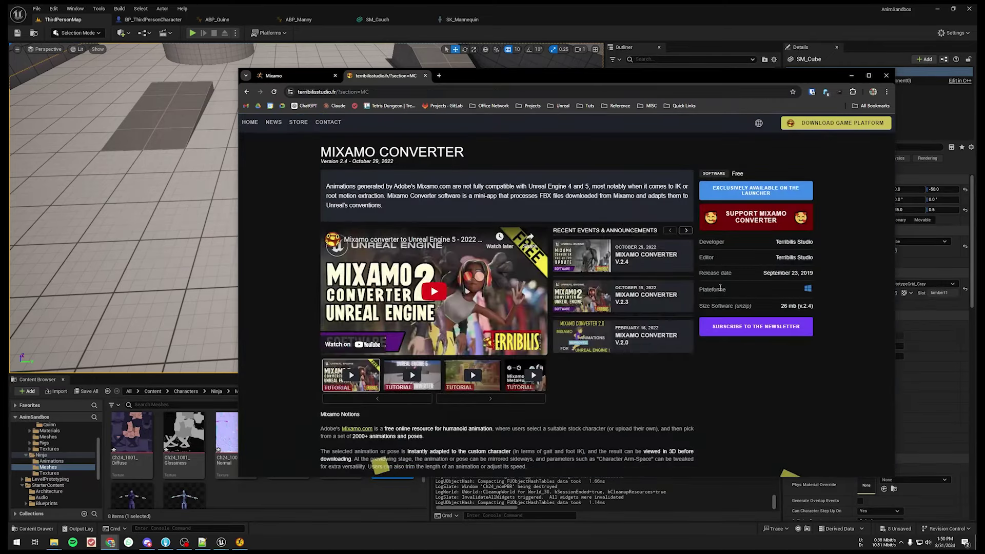
scroll(671, 296, "down", 3)
scroll(671, 296, "down", 10)
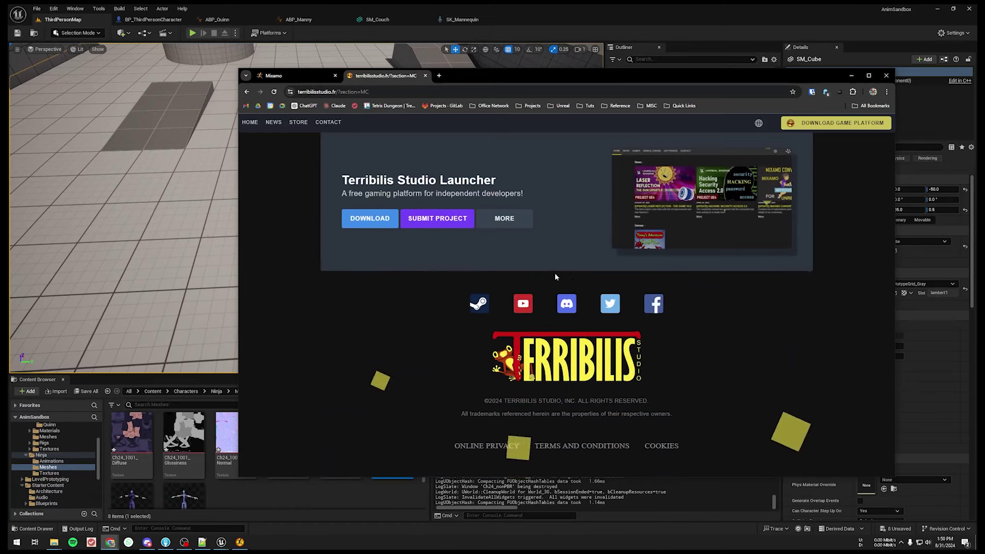
scroll(505, 280, "up", 15)
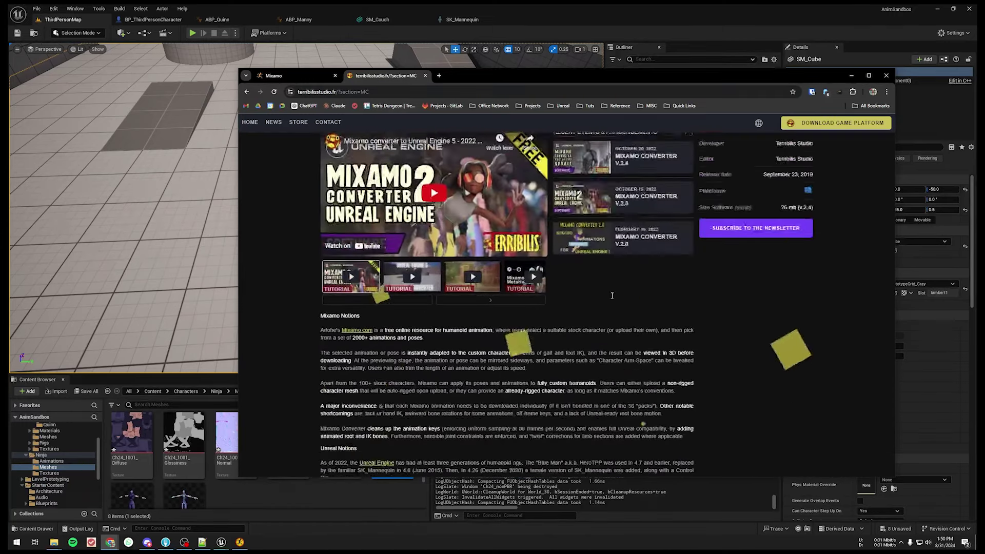
left_click(298, 122)
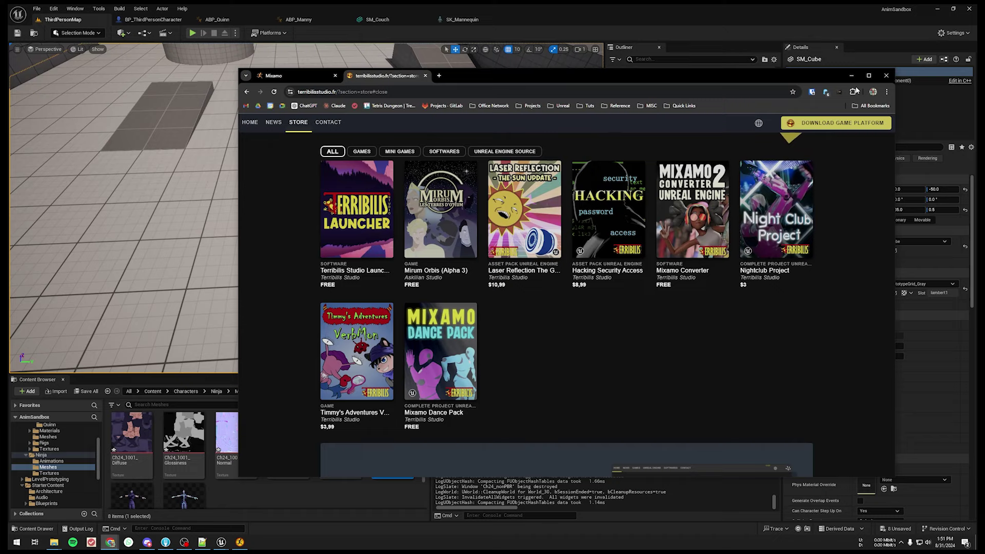
left_click(851, 80)
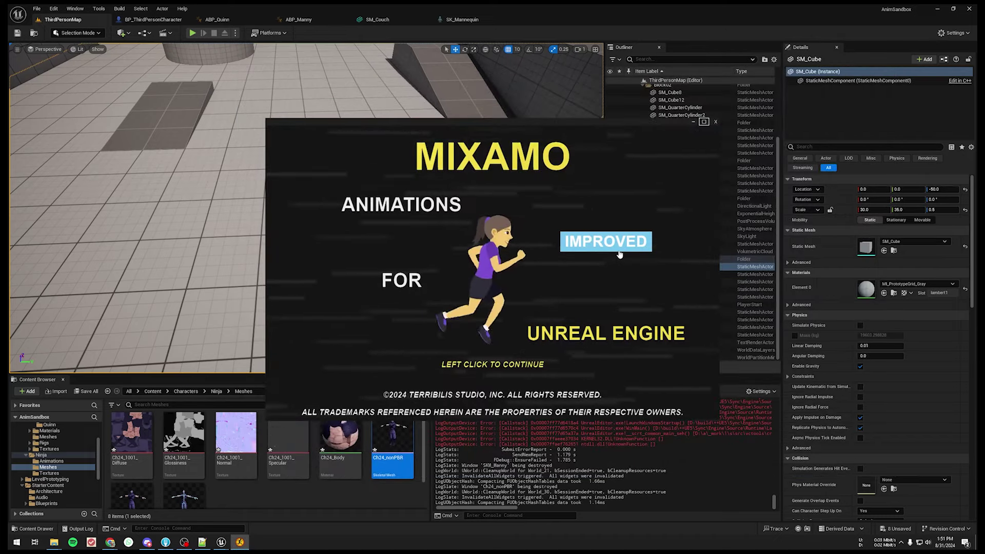
In Mixamo Converter's STEPS page, open the Quinn files folder in Explorer, then minimize the converter.
left_click(620, 256)
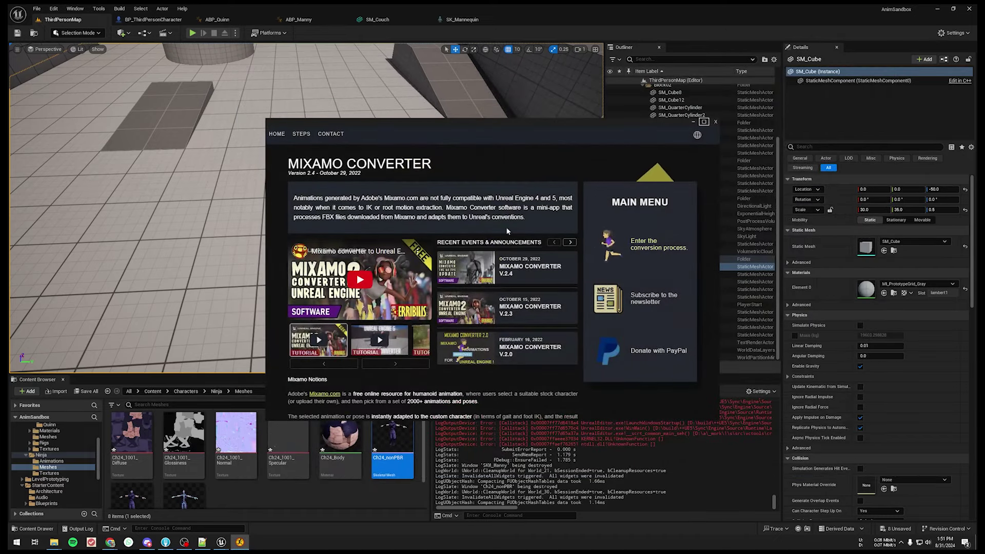
left_click(657, 244)
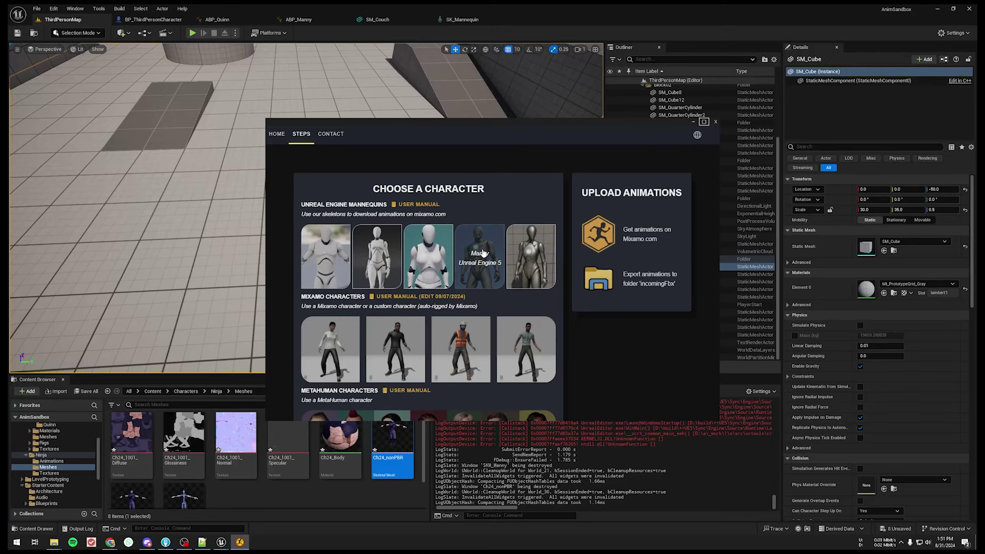
left_click(530, 263)
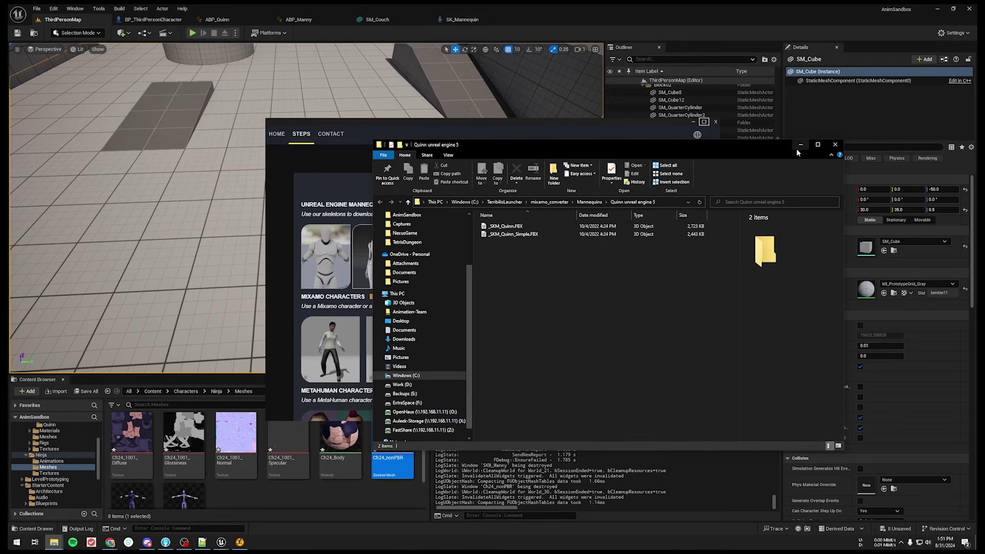
left_click_drag(775, 149, 489, 91)
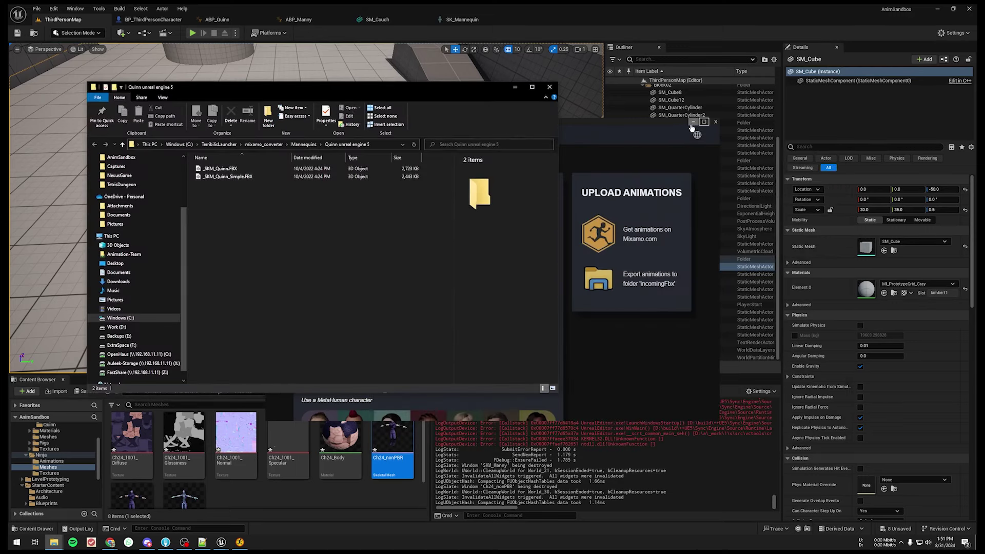
left_click(693, 123)
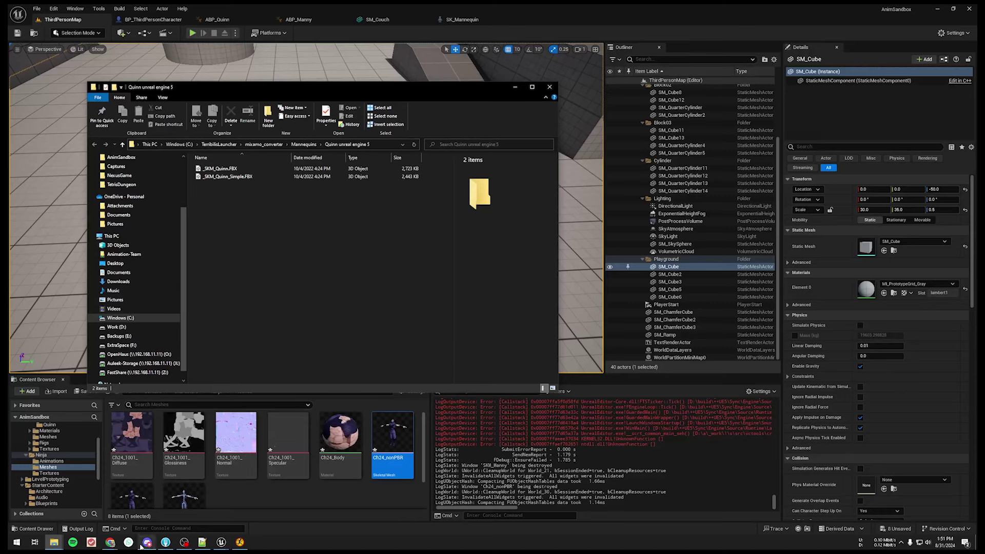
Upload _SKM_Quinn.FBX through Mixamo's Upload Character dialog and accept the auto-rigged result.
mouse_move(113, 543)
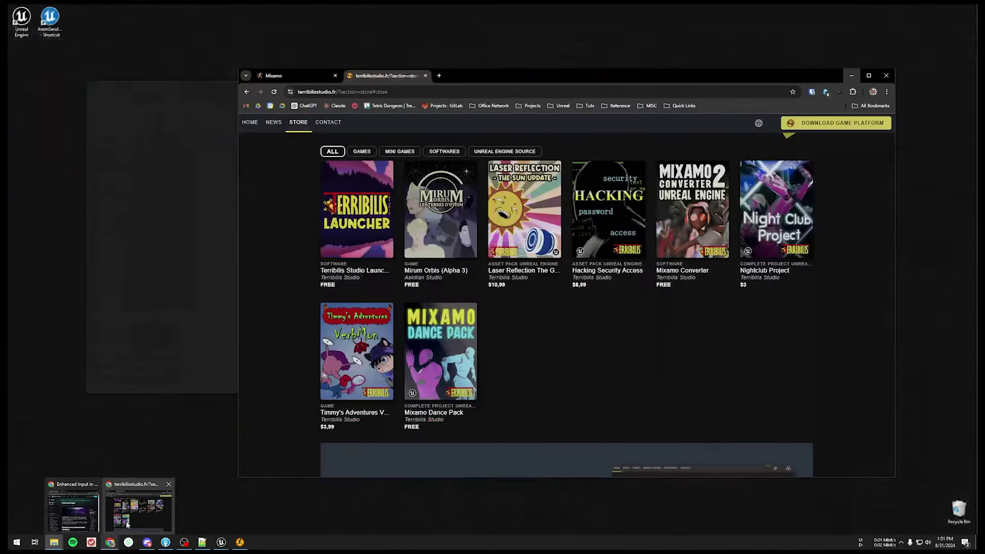
left_click(174, 515)
left_click(298, 76)
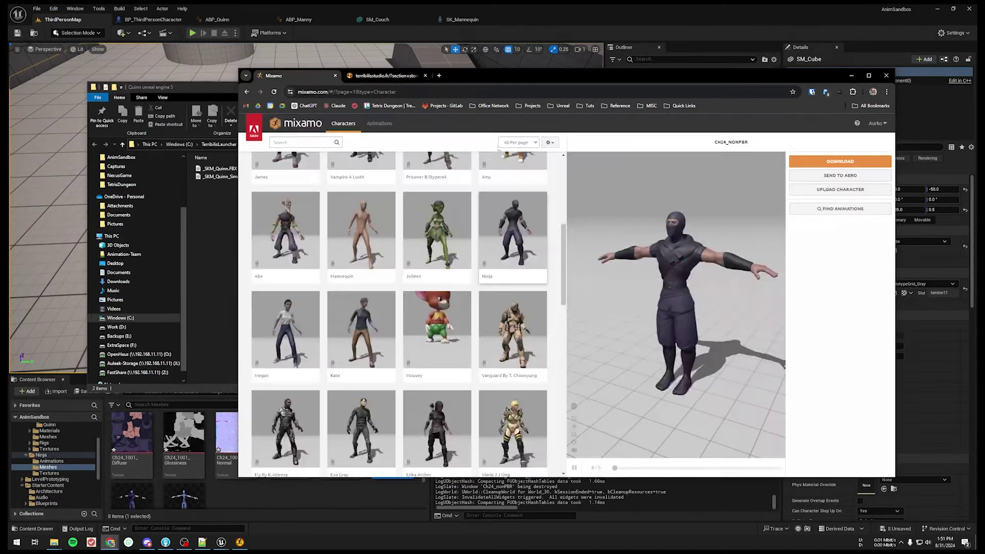
left_click(816, 190)
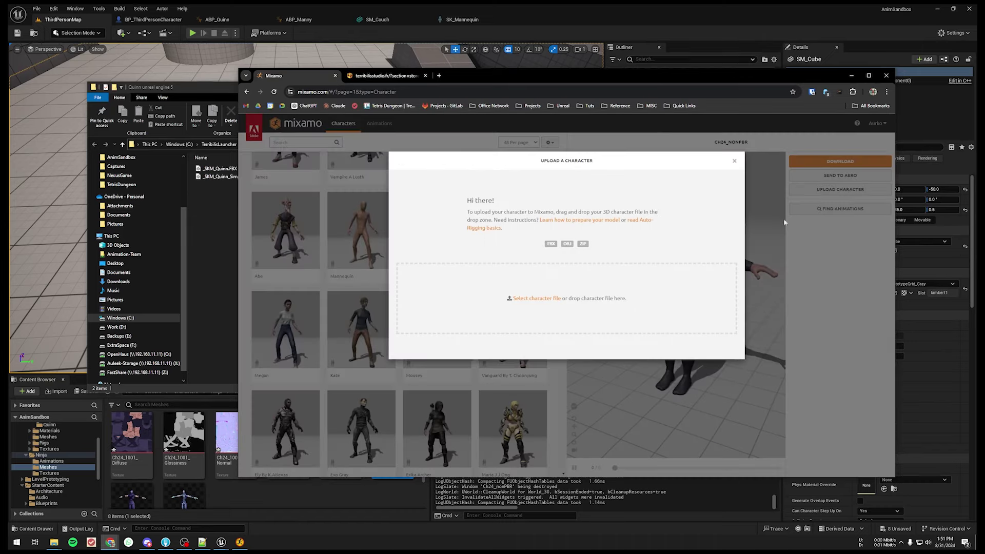
left_click_drag(228, 170, 618, 306)
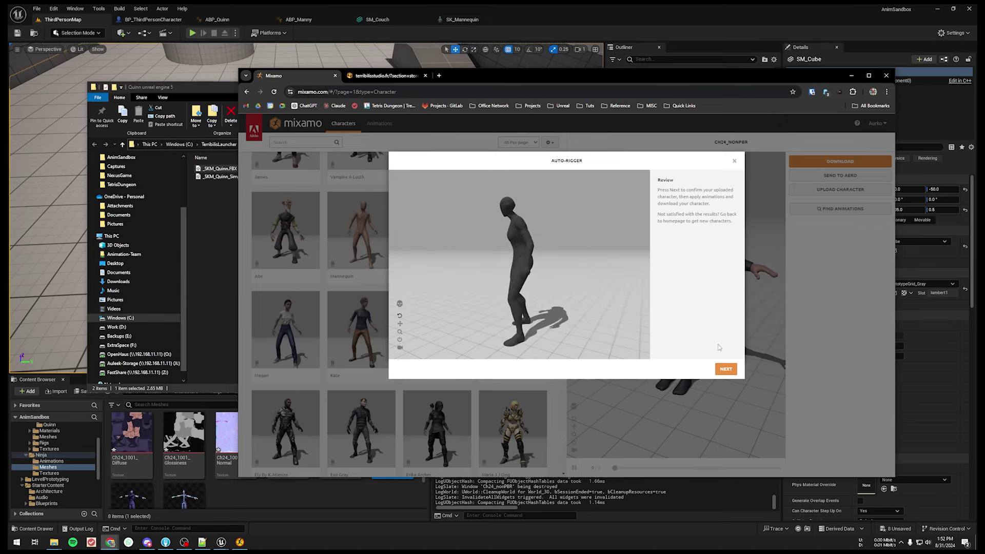
left_click(726, 369)
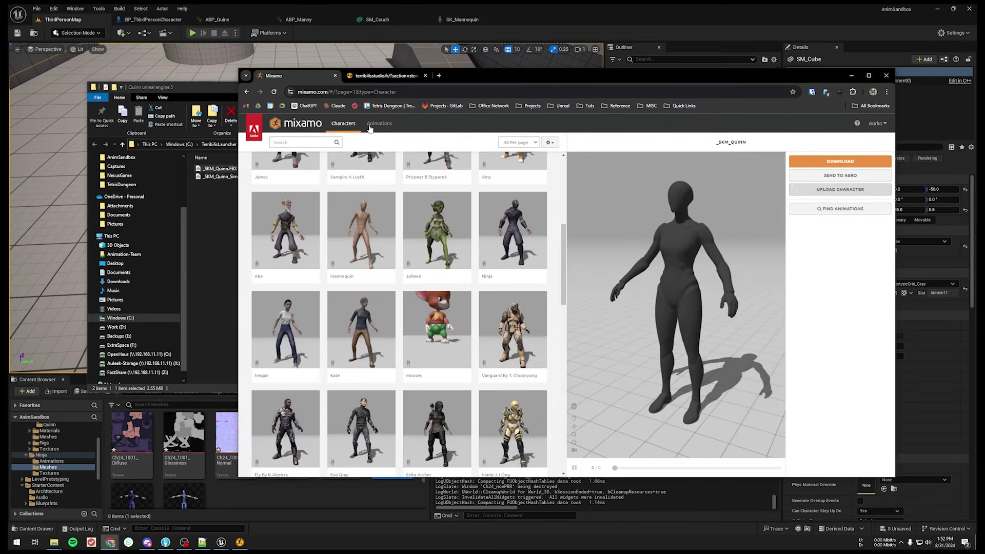
Search Mixamo animations for 'emote', apply Waving to _SKM_Quinn, and open its download settings.
left_click(380, 124)
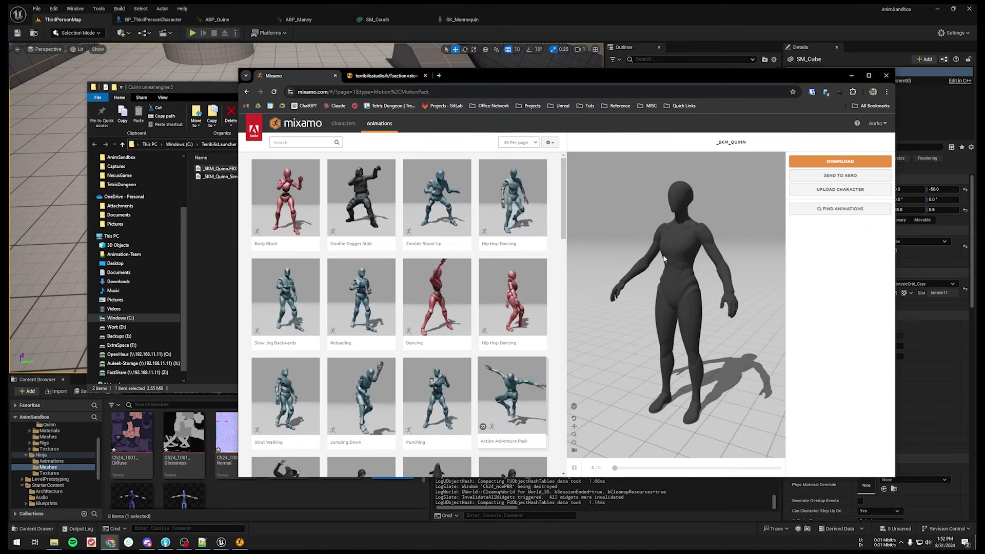
scroll(390, 252, "down", 1)
scroll(349, 216, "up", 1)
left_click(298, 143)
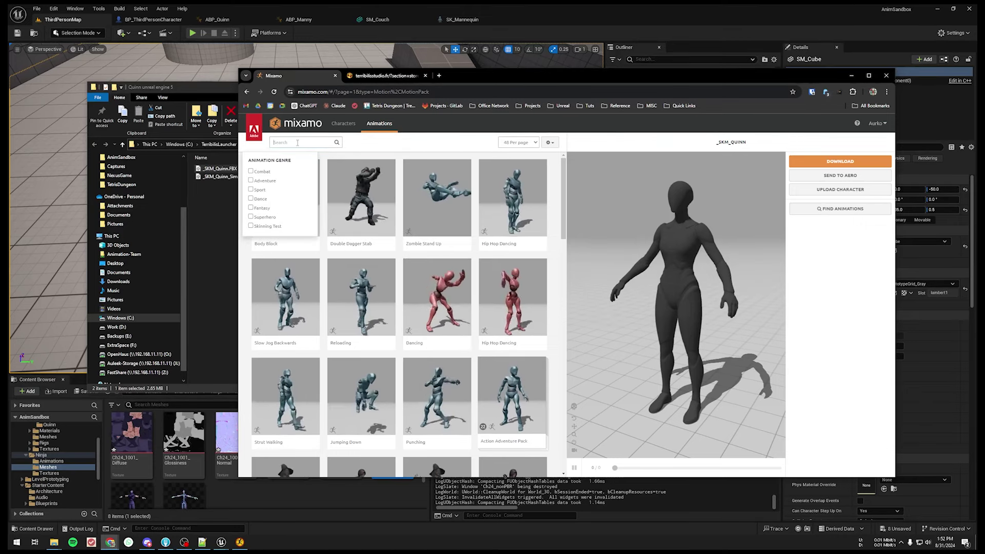
type("emote")
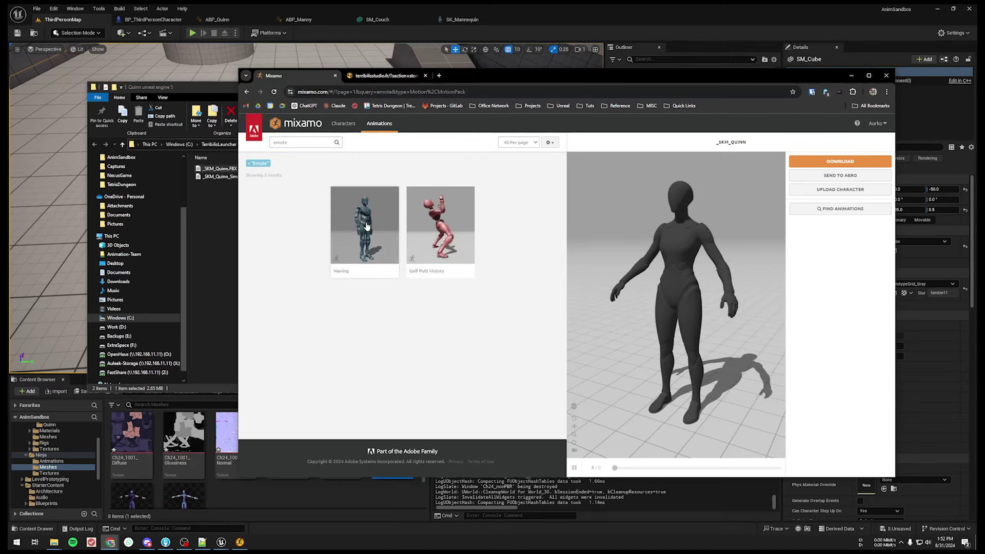
left_click(376, 235)
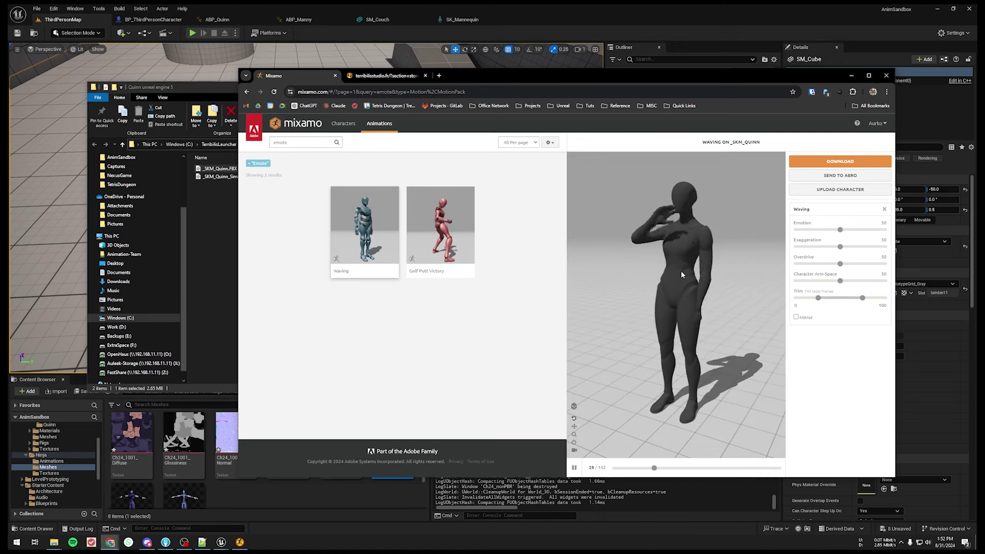
left_click(841, 161)
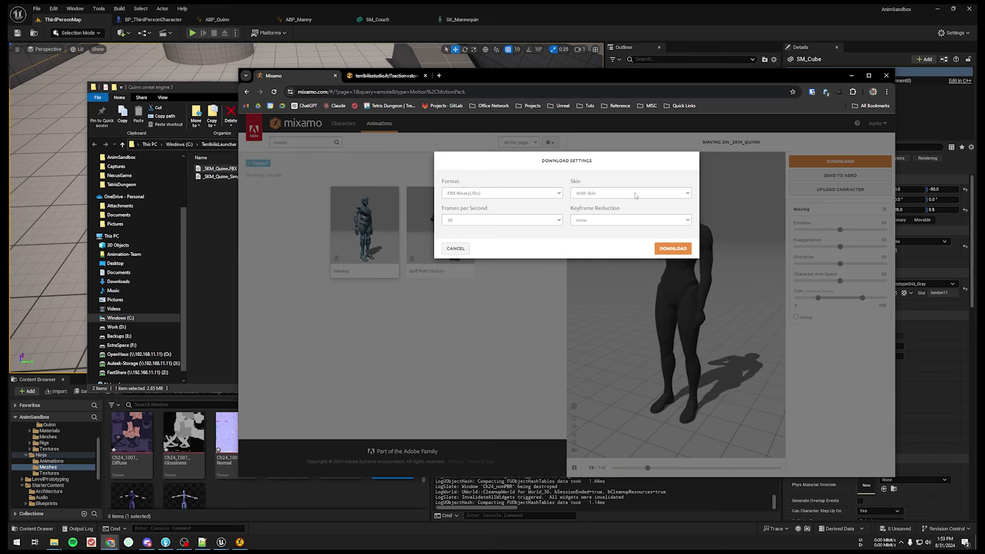
Download Waving without skin at 60 fps, saving Waving.fbx into X:/Animation/Mixamo.
left_click(636, 194)
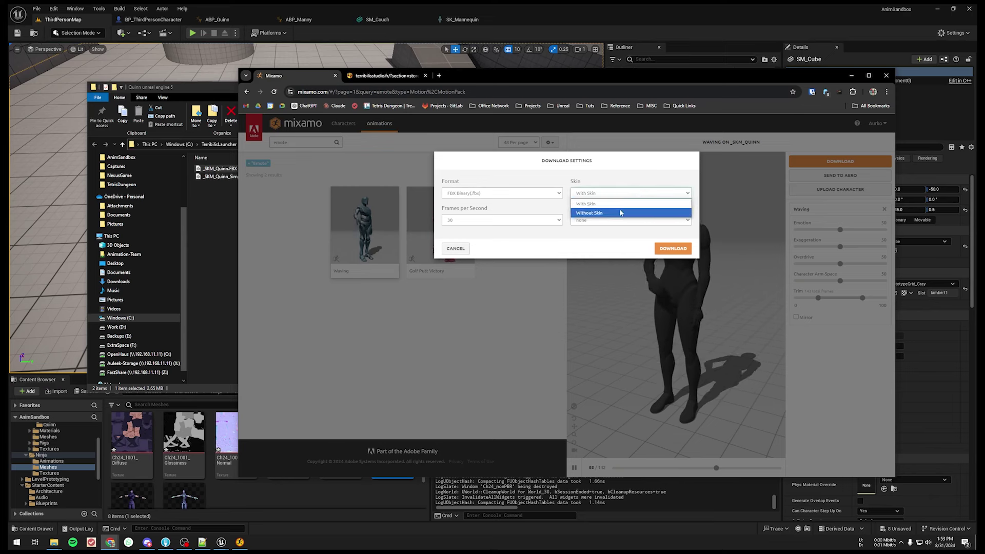
left_click(621, 213)
left_click(553, 221)
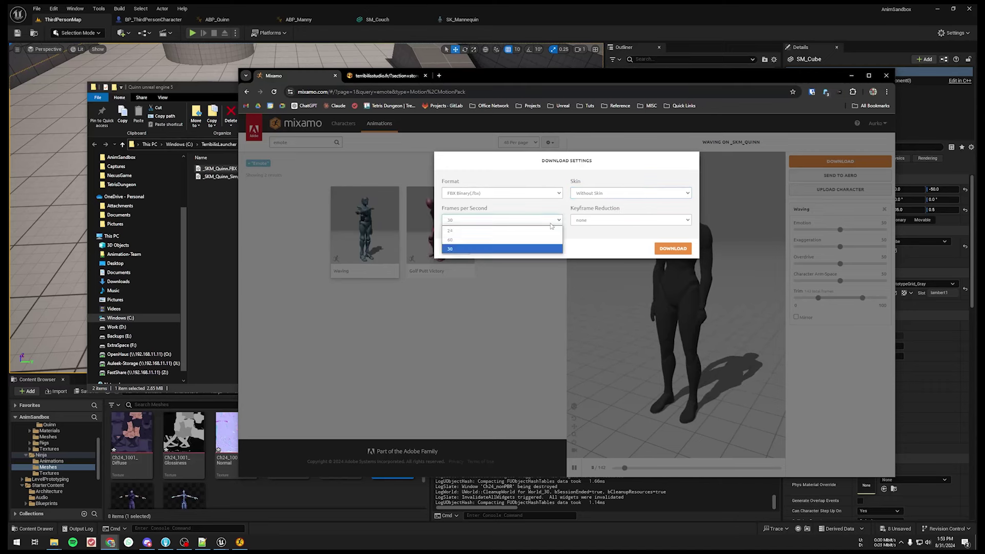
left_click(532, 236)
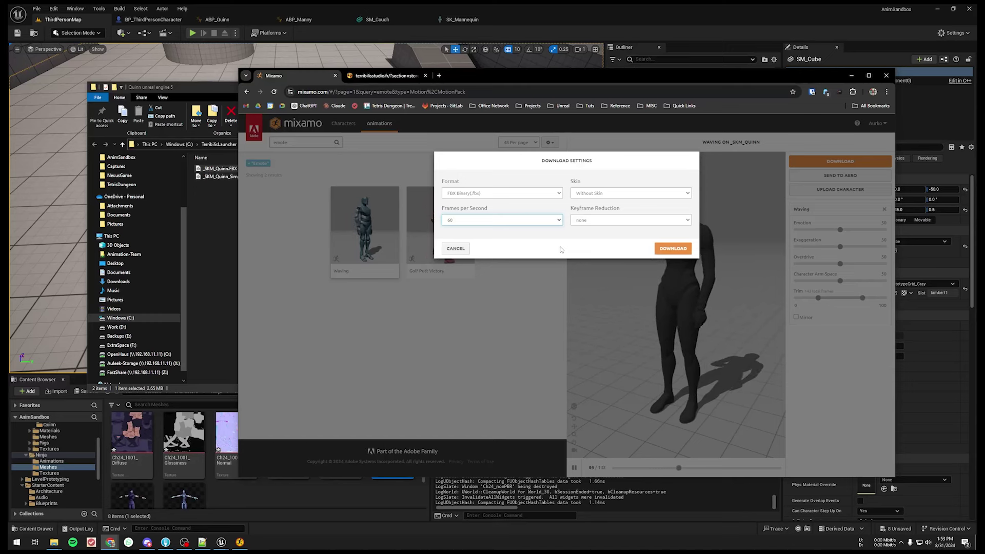
left_click(678, 252)
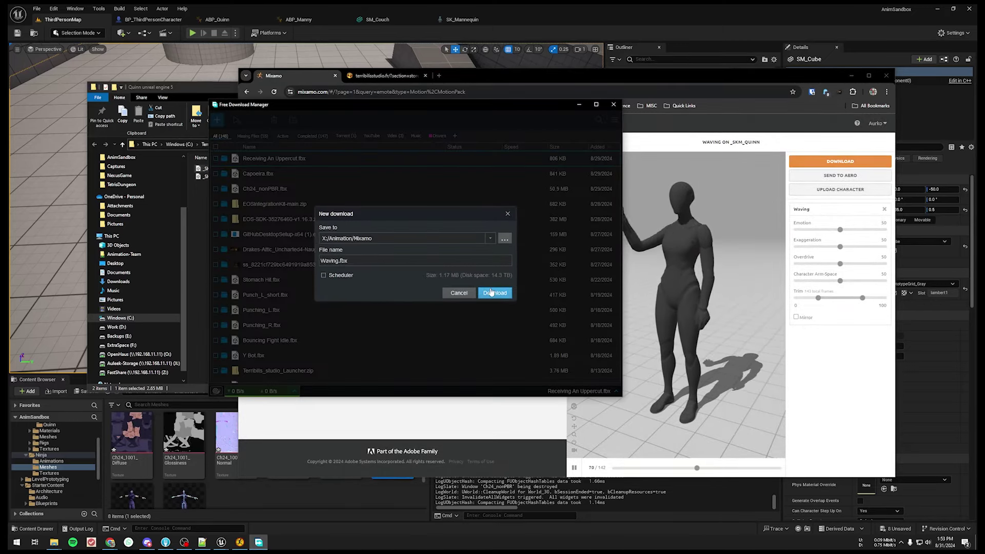
left_click(491, 292)
left_click(579, 105)
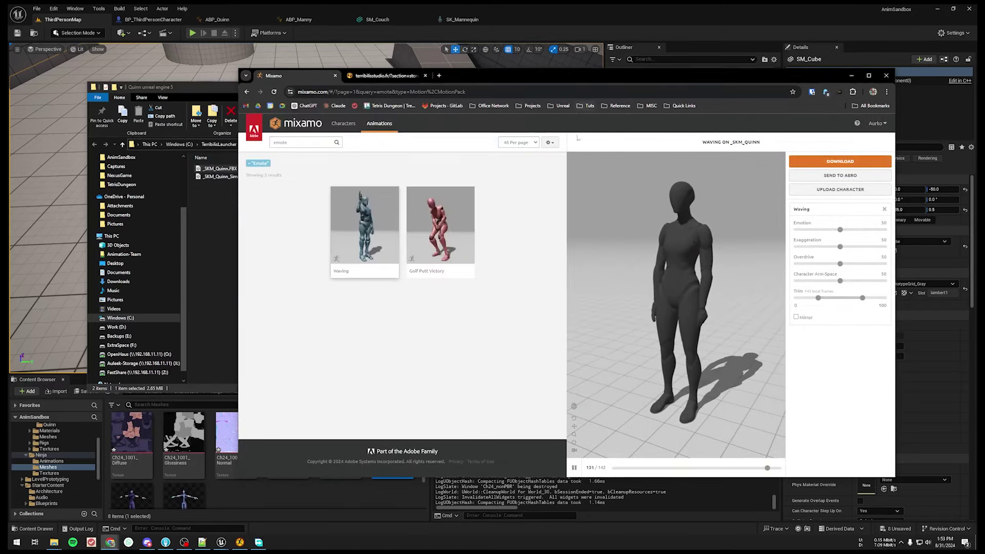
left_click(219, 264)
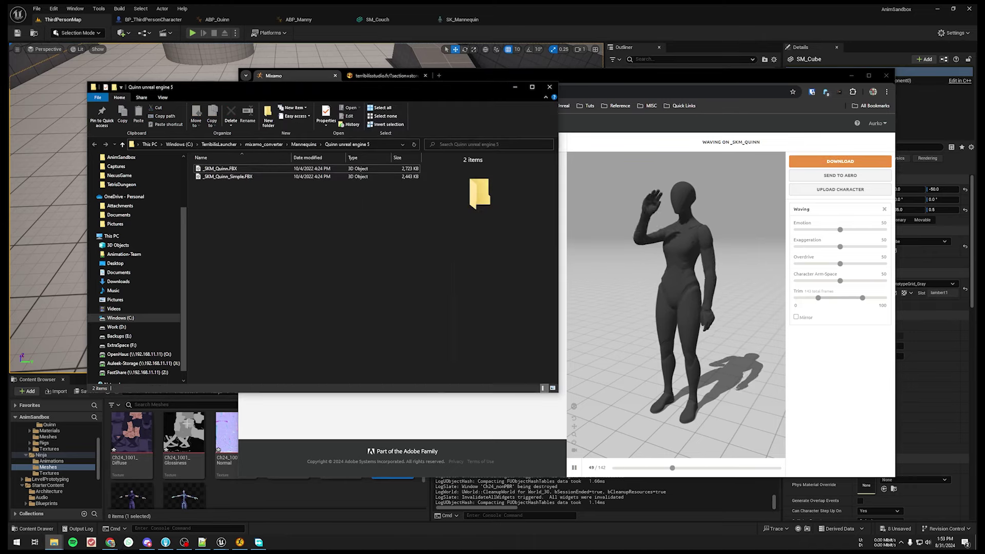
Select Waving.fbx in Explorer, open Unreal's Ninja Animations folder, then put Explorer back in front.
mouse_move(53, 543)
left_click(214, 505)
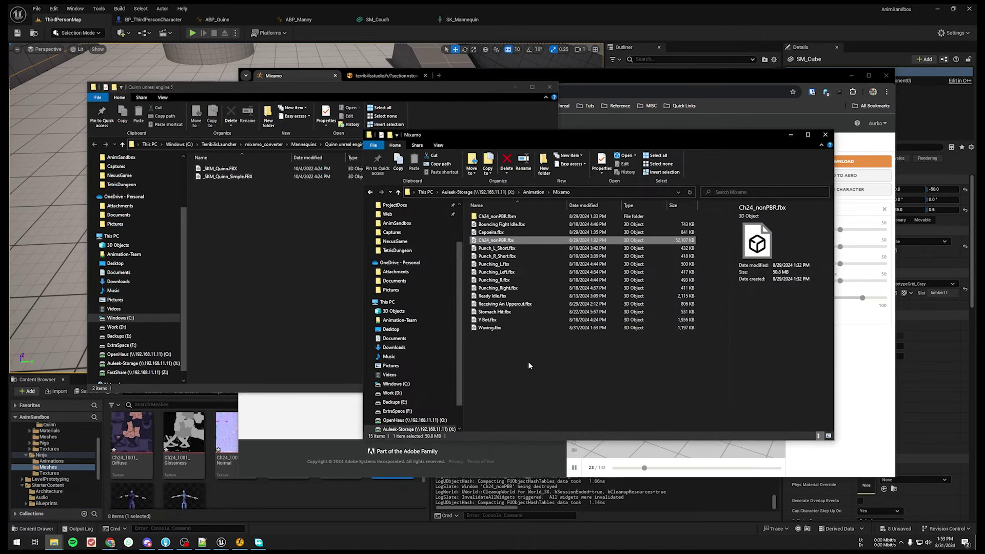
left_click(490, 328)
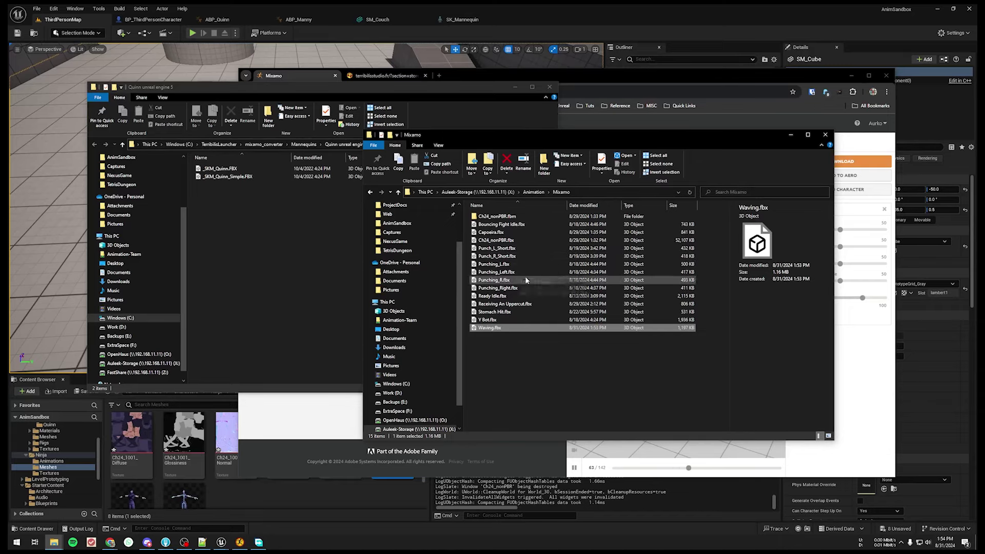
key("alt+Tab")
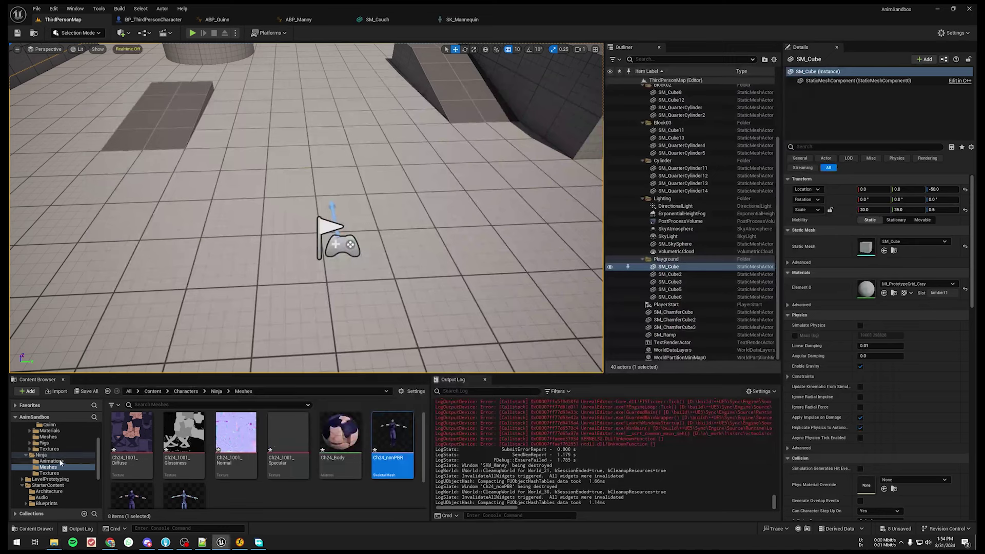
left_click(60, 461)
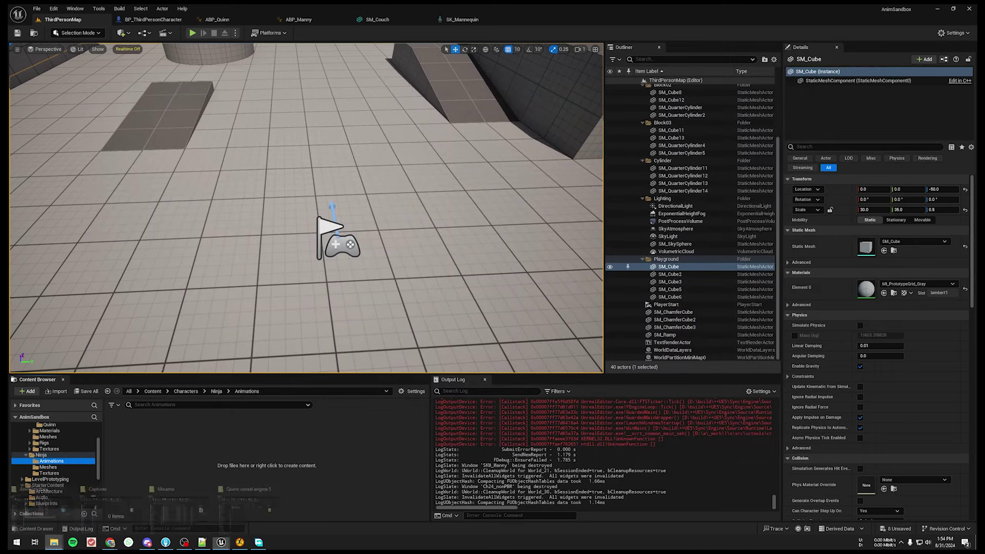
mouse_move(54, 542)
left_click(180, 510)
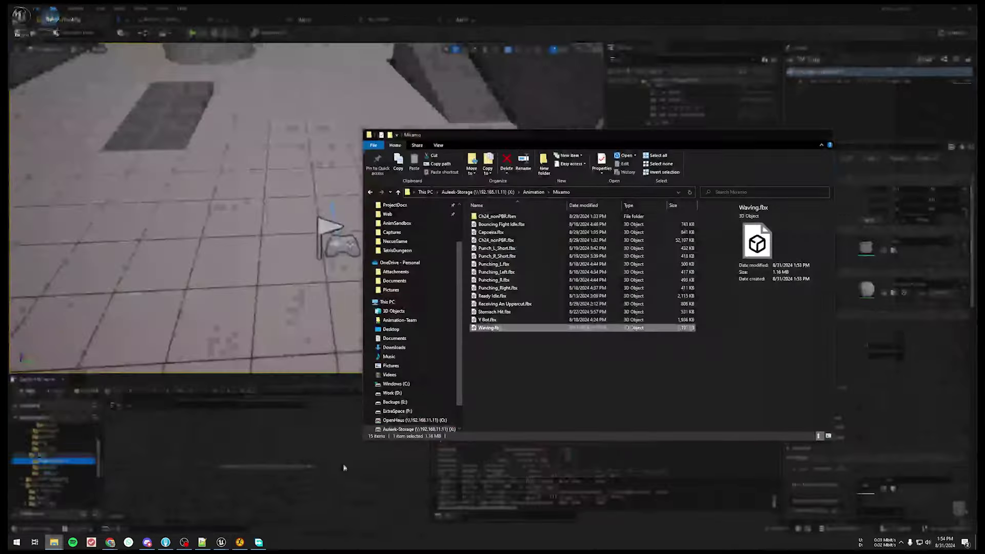
Import Waving.fbx into Ninja Animations on the SK_Mannequin skeleton, then dismiss the failure notice.
left_click_drag(494, 331, 148, 460)
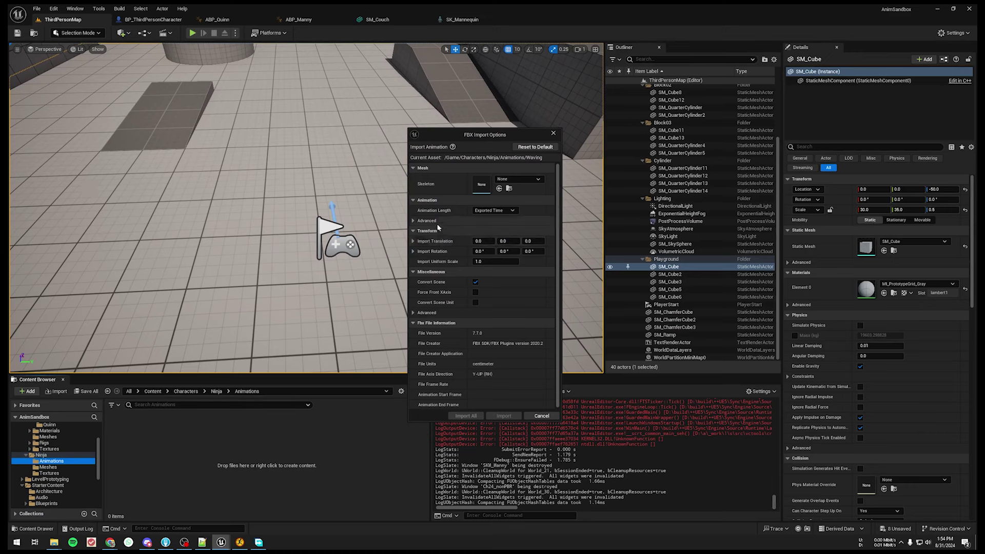
left_click(533, 181)
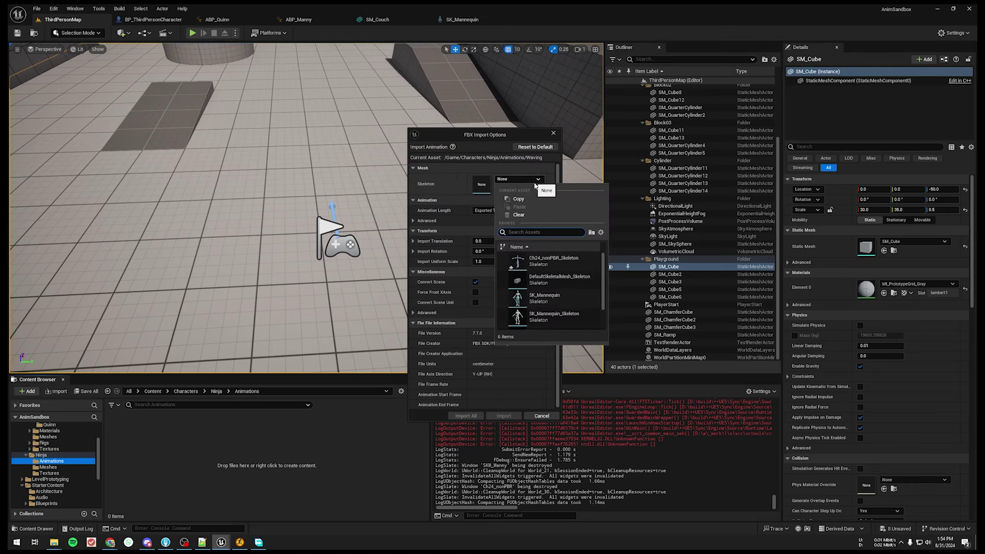
scroll(604, 284, "down", 1)
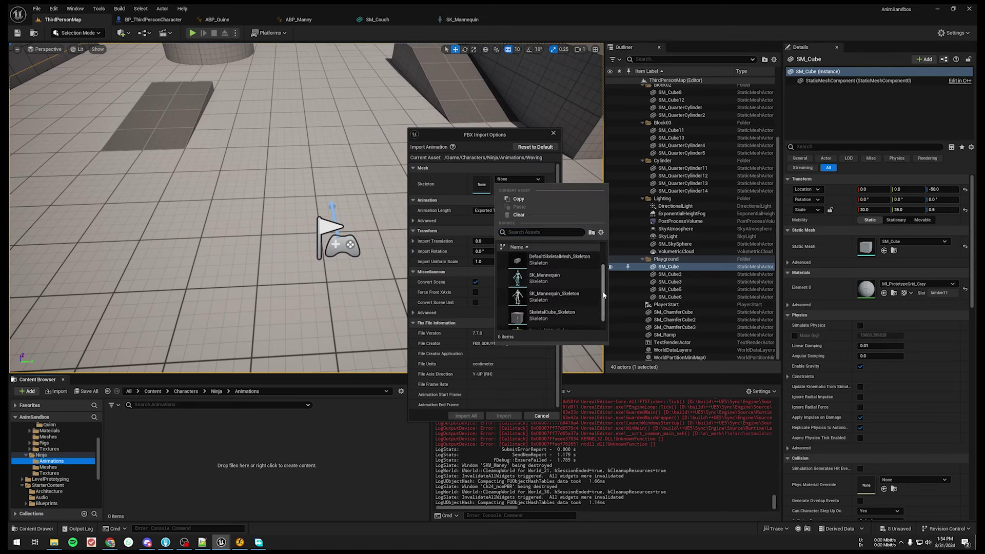
left_click(546, 281)
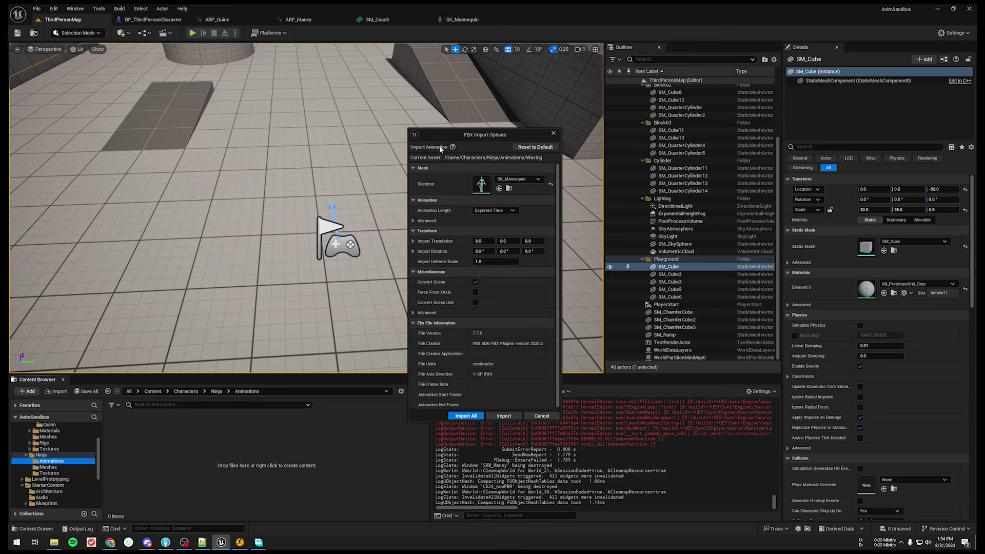
left_click(465, 416)
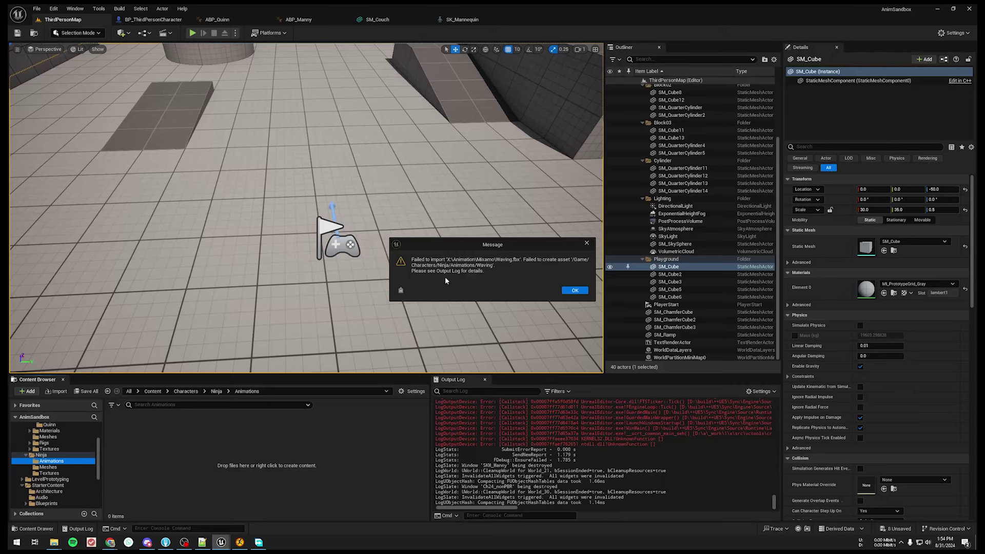
left_click(574, 291)
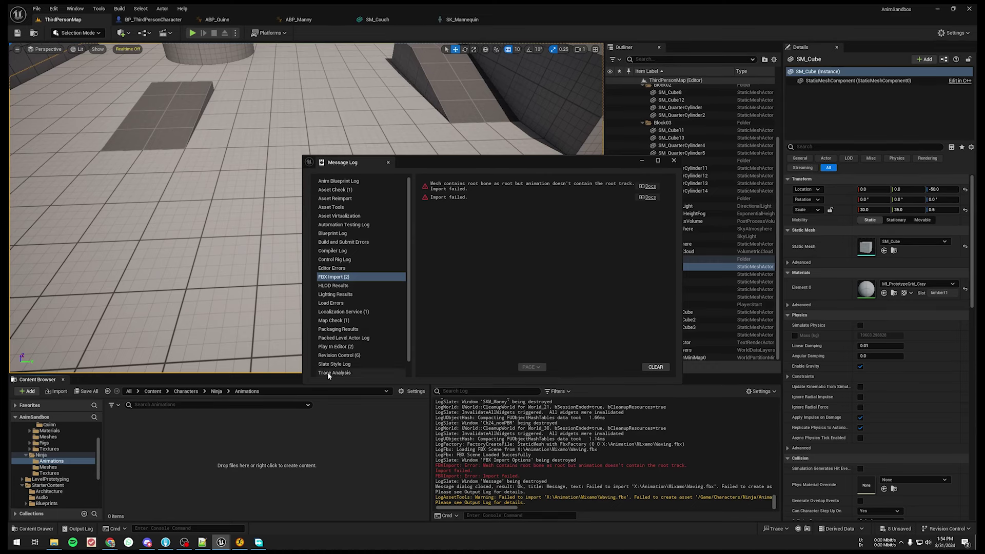
Bring the Mixamo Converter window back in front of Unreal.
left_click(239, 542)
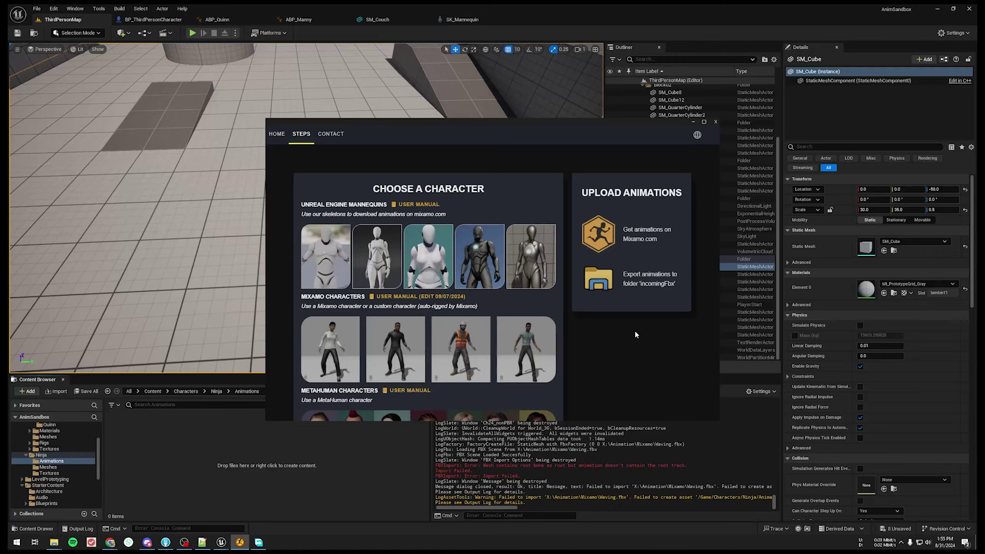
Remove ReceivingAnUppercut.fbx from the Mixamo Converter queue.
scroll(635, 333, "down", 8)
scroll(493, 287, "up", 2)
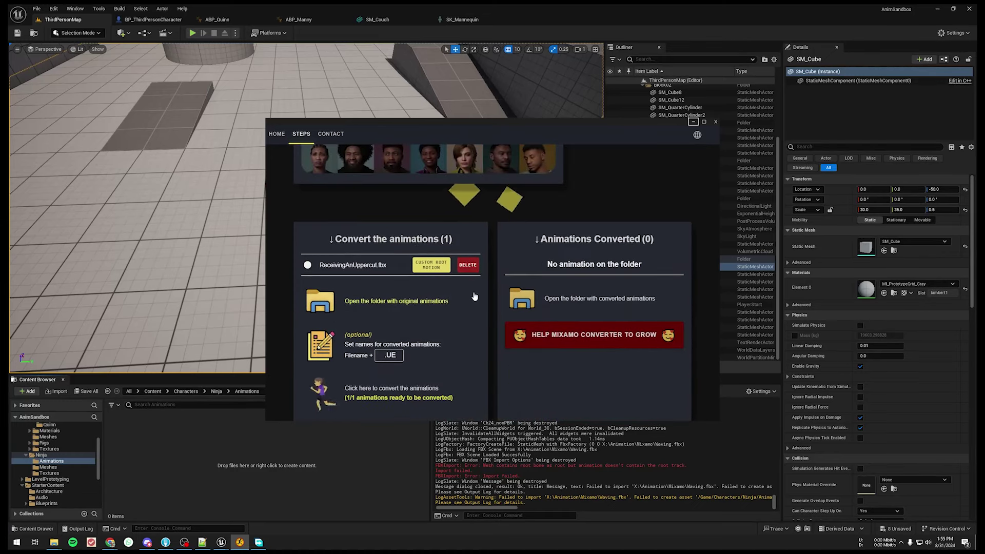
left_click(470, 268)
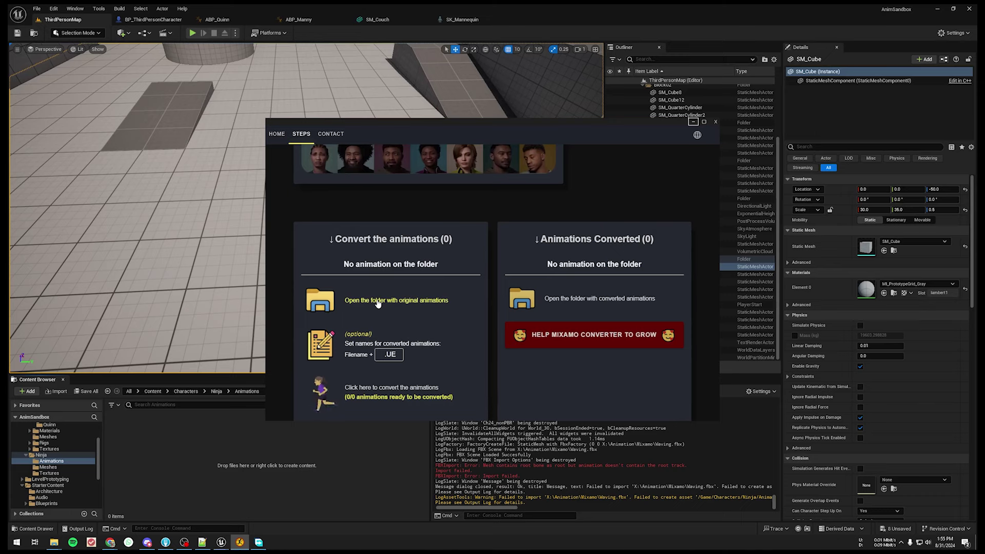
Copy Waving.fbx from the Mixamo downloads folder into IncomingFbx, allowing the security warning.
left_click(403, 305)
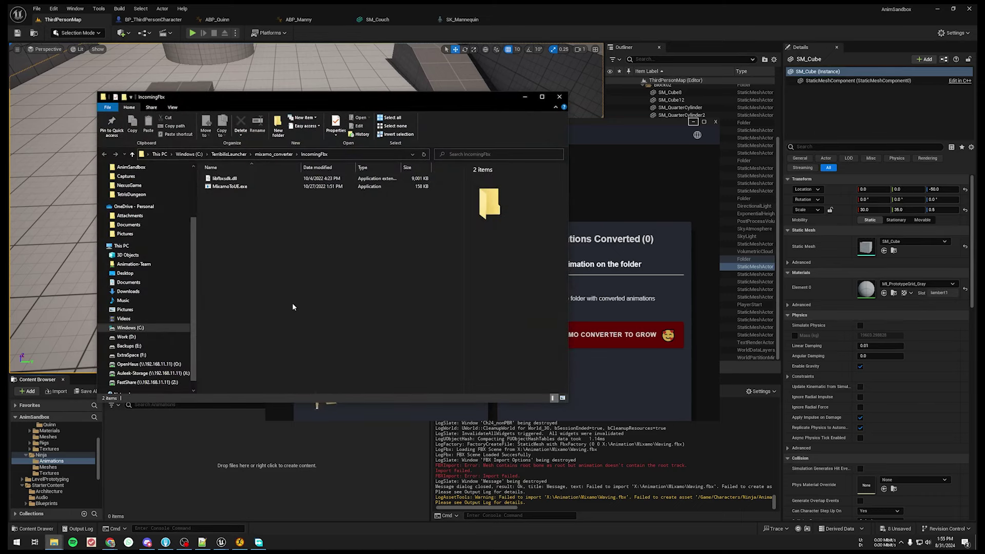
left_click_drag(349, 105, 322, 93)
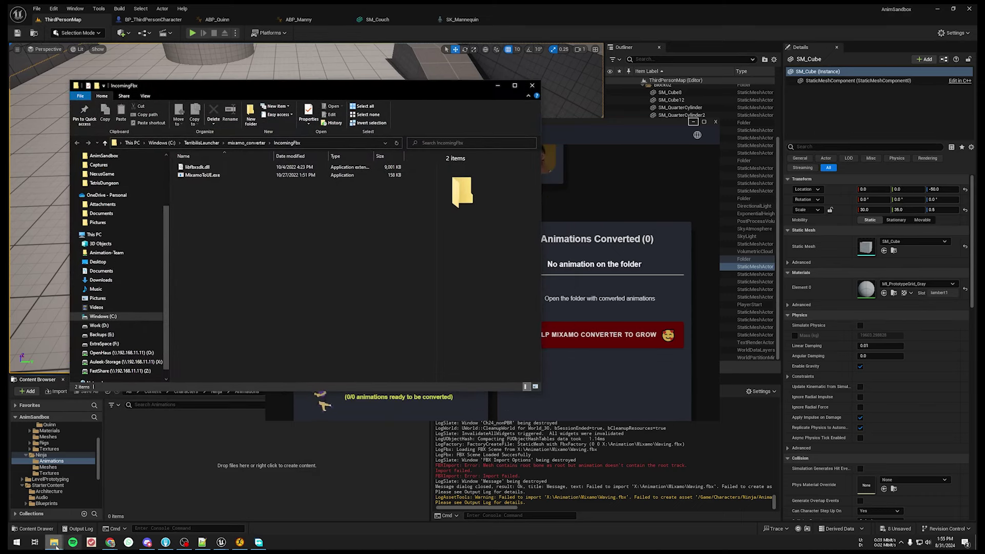
left_click(54, 543)
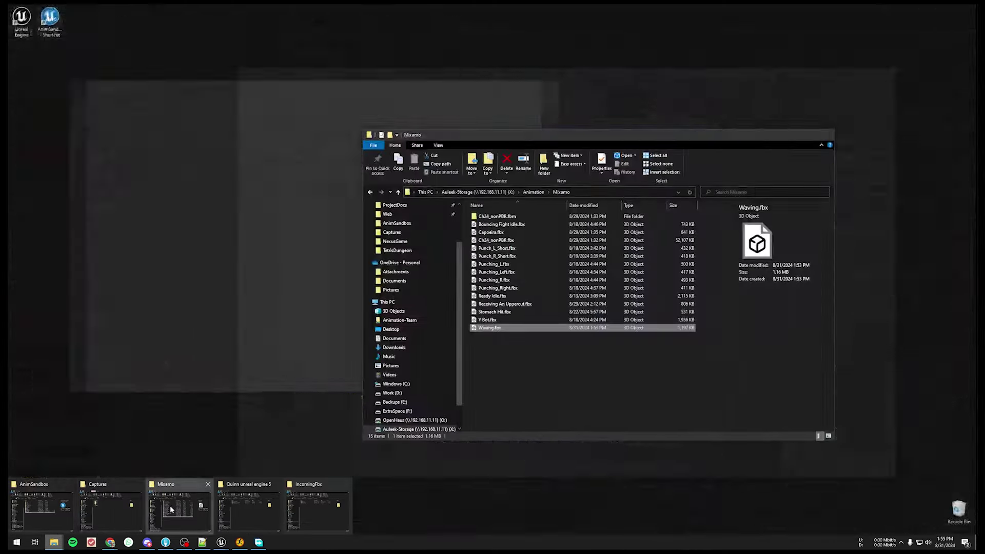
left_click(171, 508)
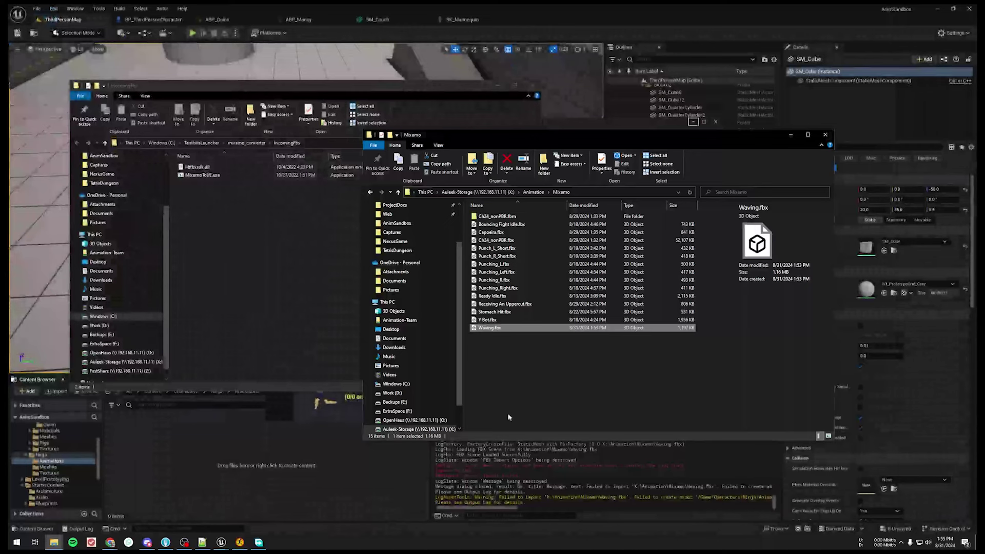
left_click_drag(483, 324, 219, 221)
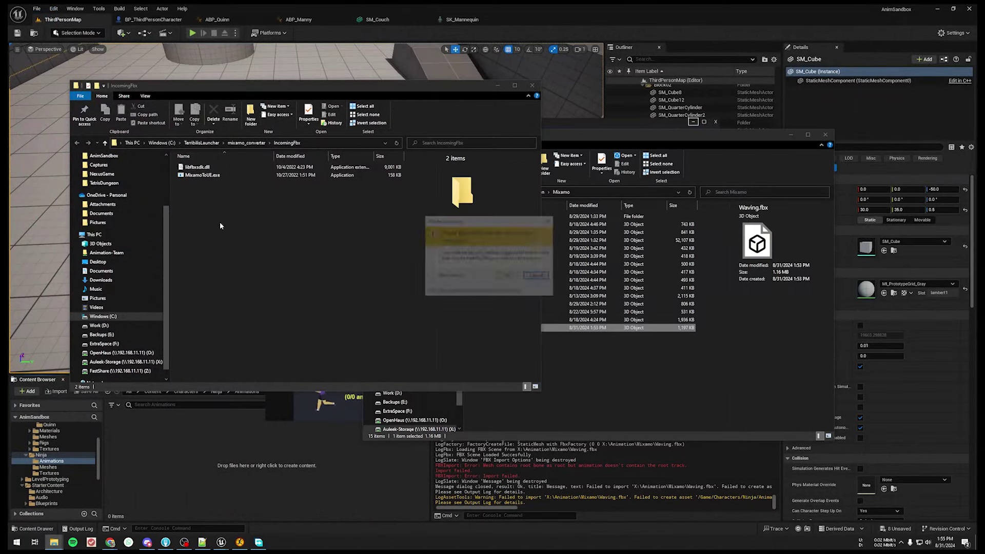
left_click(507, 278)
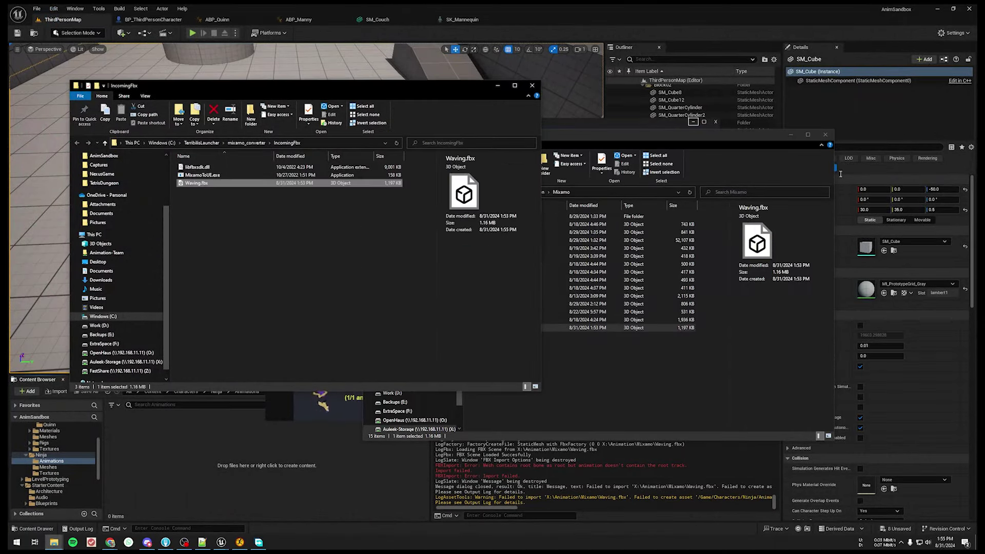
left_click(792, 134)
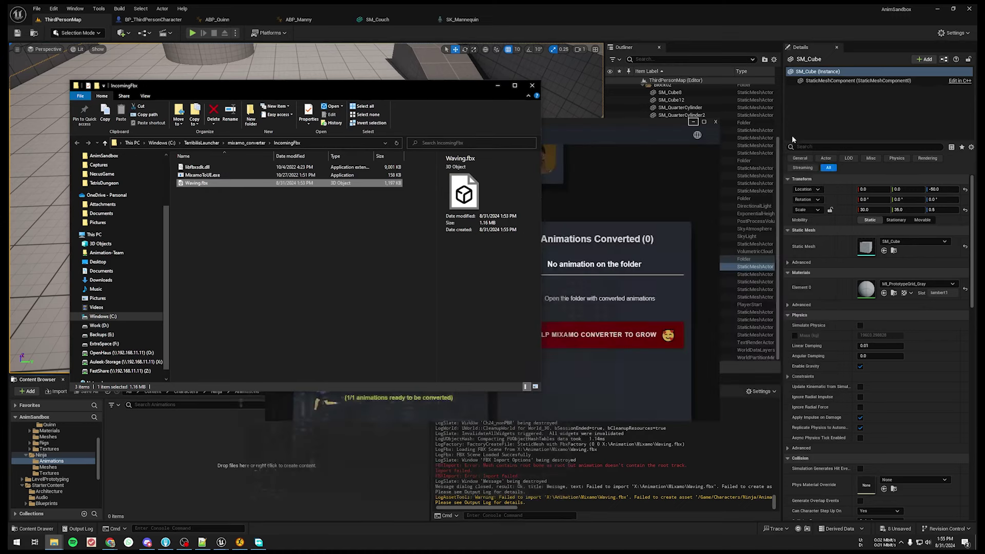
left_click(623, 391)
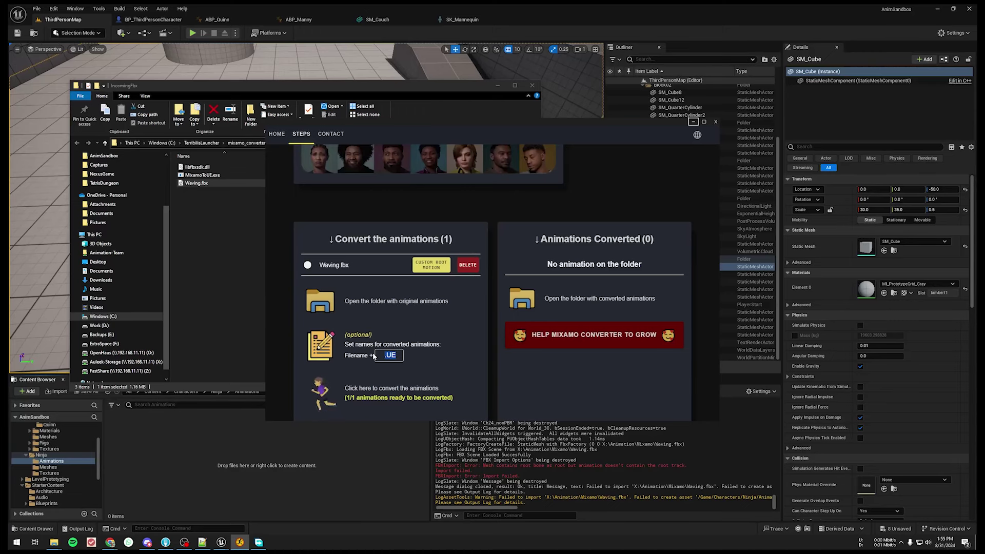
Convert Waving.fbx and open the OutgoingFbx folder with the converted file.
scroll(430, 343, "down", 3)
scroll(594, 329, "up", 3)
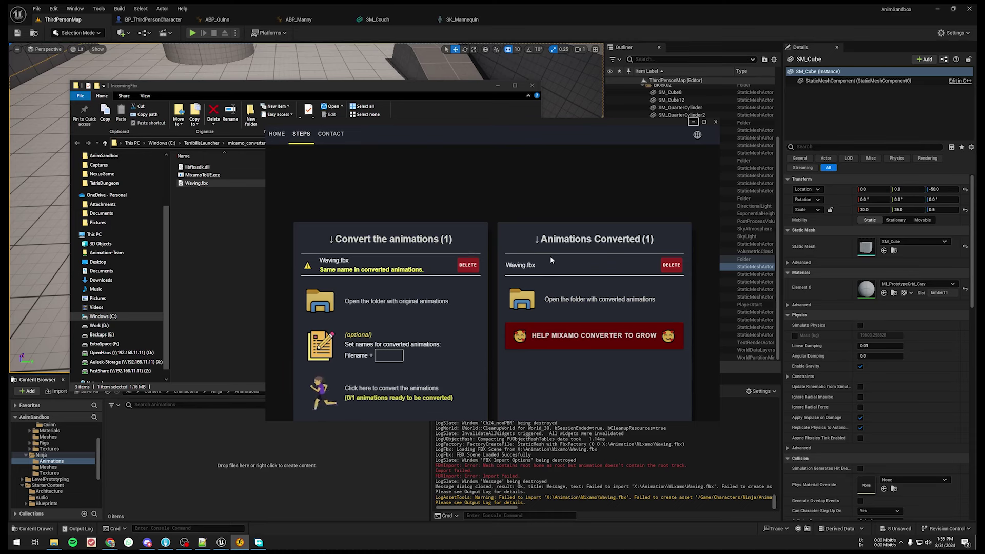
left_click(569, 308)
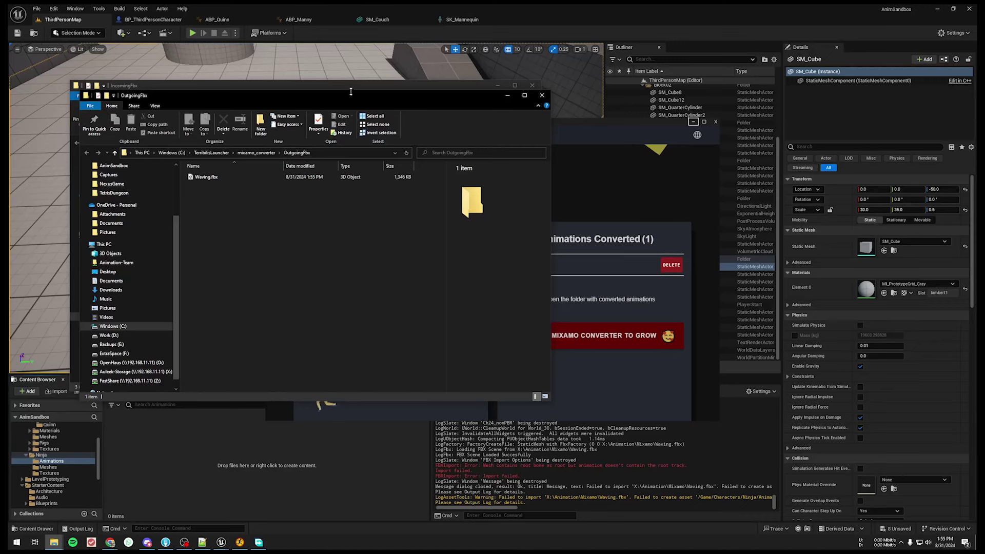
Import the converted Waving.fbx from OutgoingFbx into Ninja Animations using the SK_Mannequin skeleton.
left_click_drag(351, 92, 462, 99)
left_click_drag(374, 108, 668, 113)
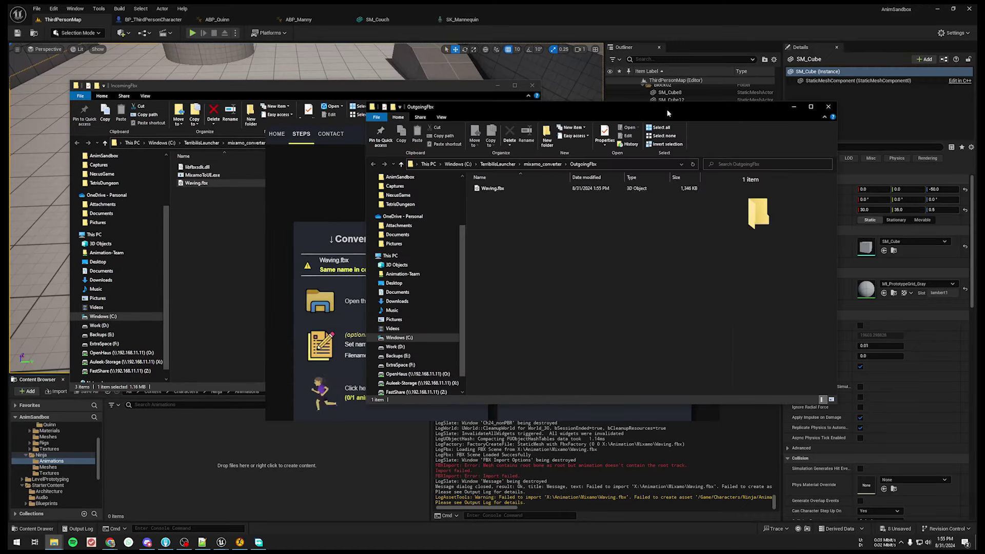
left_click(502, 190)
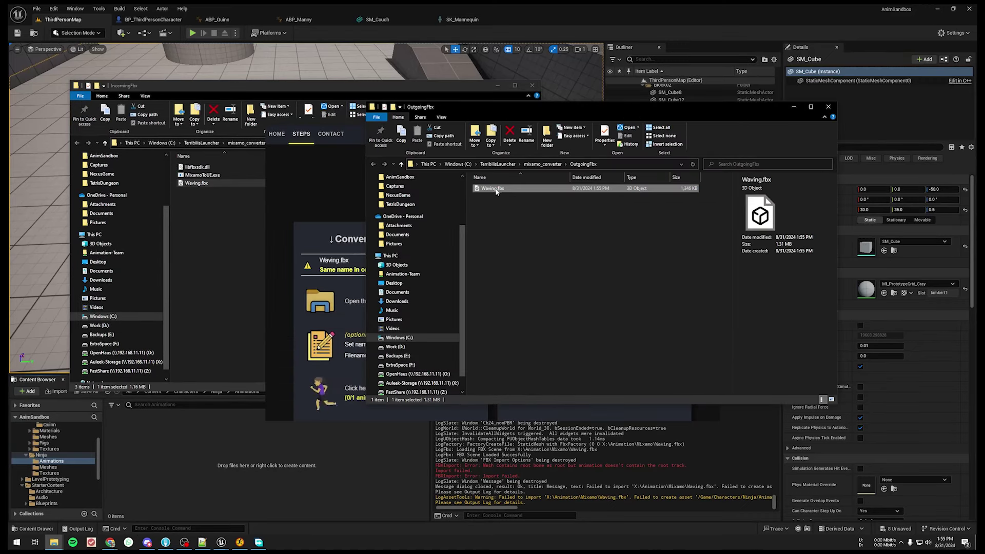
mouse_move(496, 191)
left_mouse_down()
mouse_move(180, 461)
mouse_move(166, 461)
left_mouse_up()
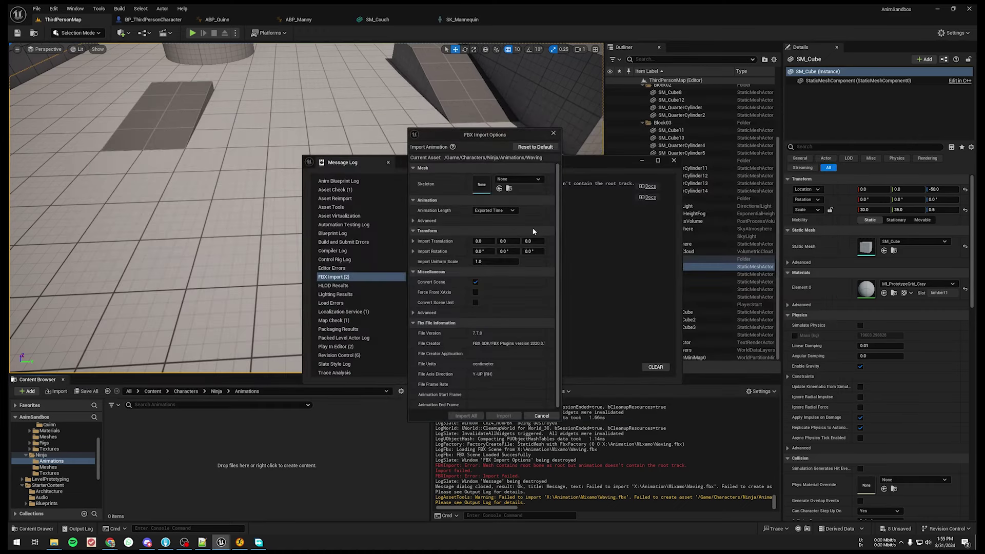
left_click(518, 179)
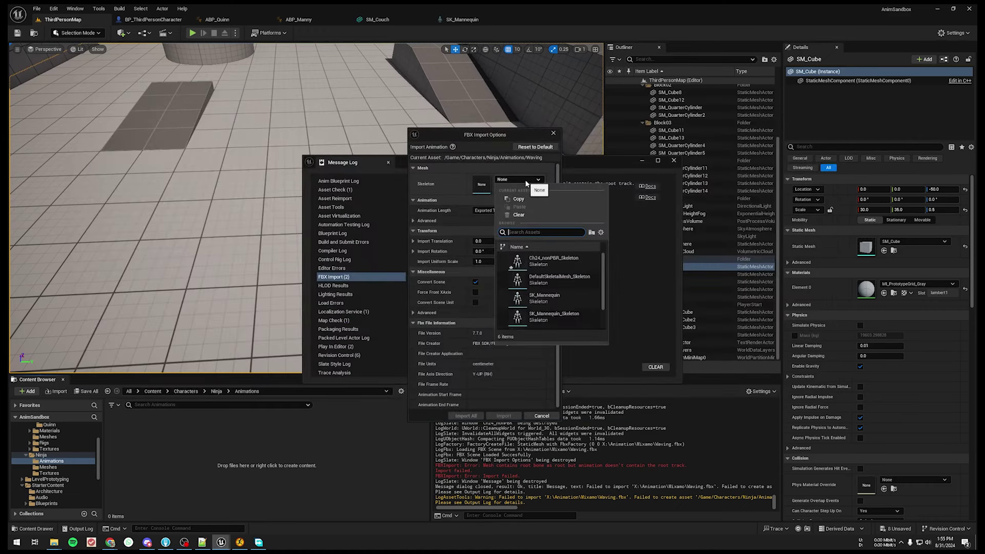
left_click(554, 304)
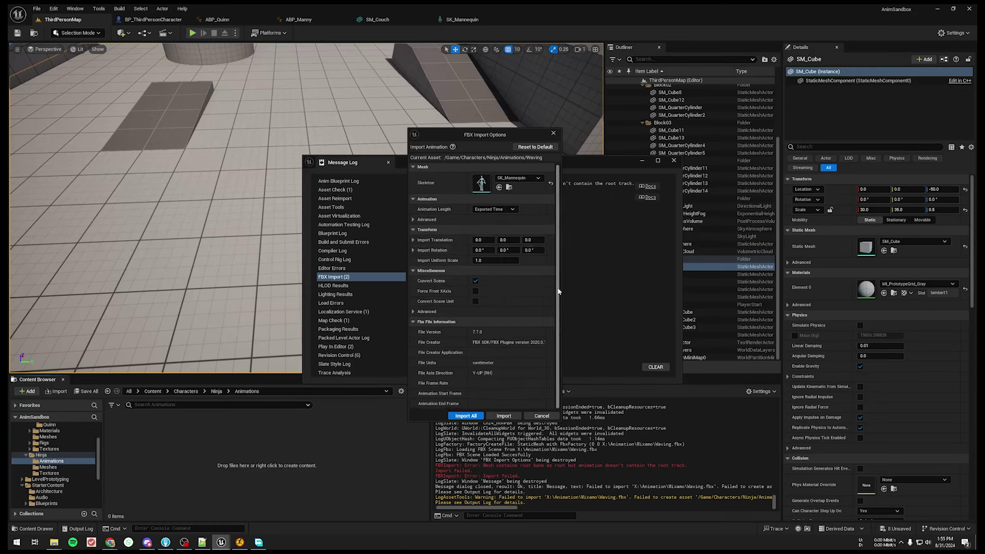
left_click(466, 416)
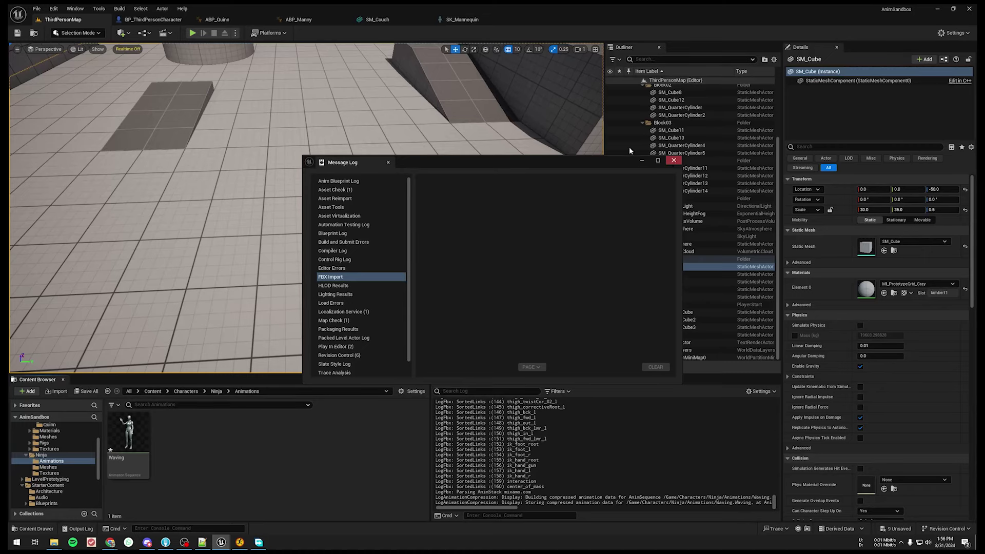
Check Waving.fbx appears in the converter's Animations Converted list, then close Mixamo Converter.
left_click(240, 542)
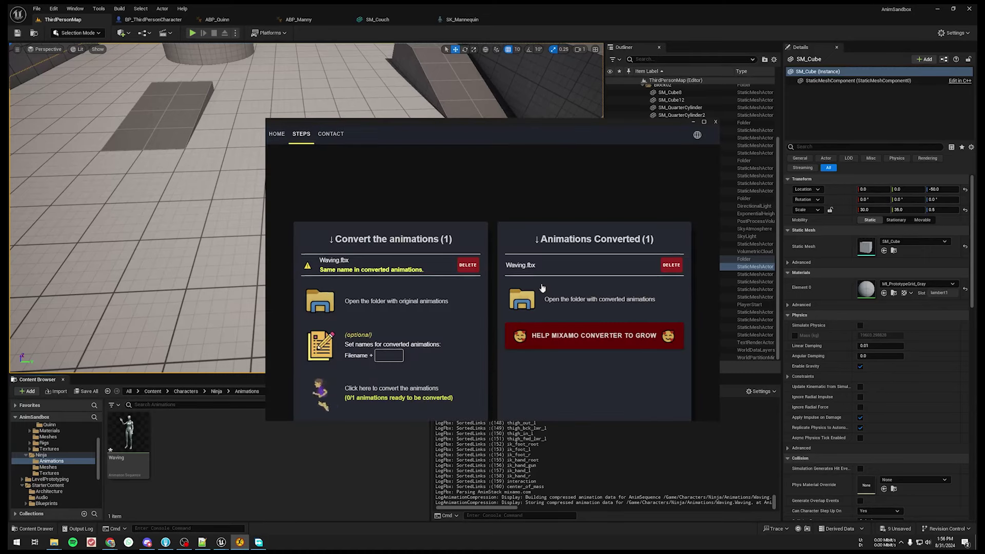
scroll(542, 288, "up", 10)
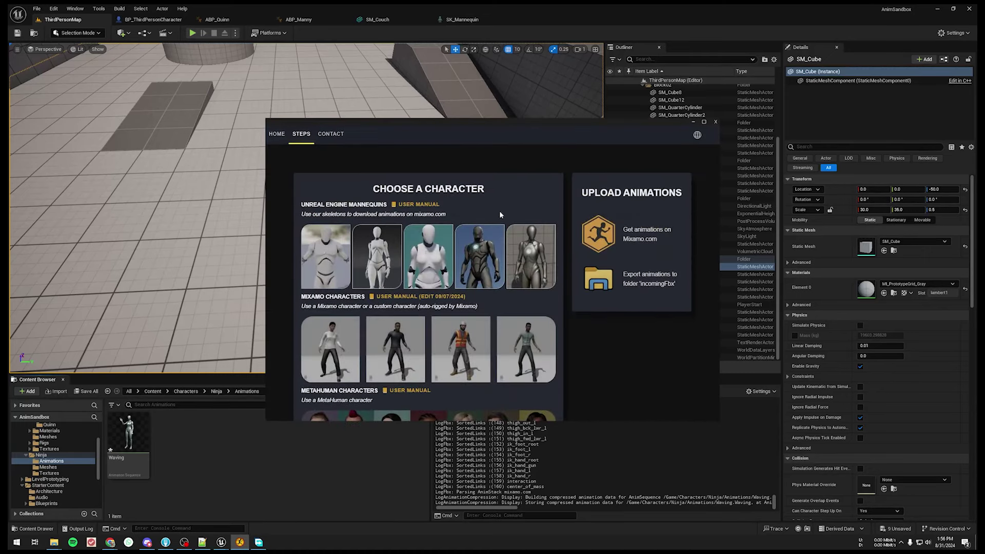
scroll(473, 283, "down", 3)
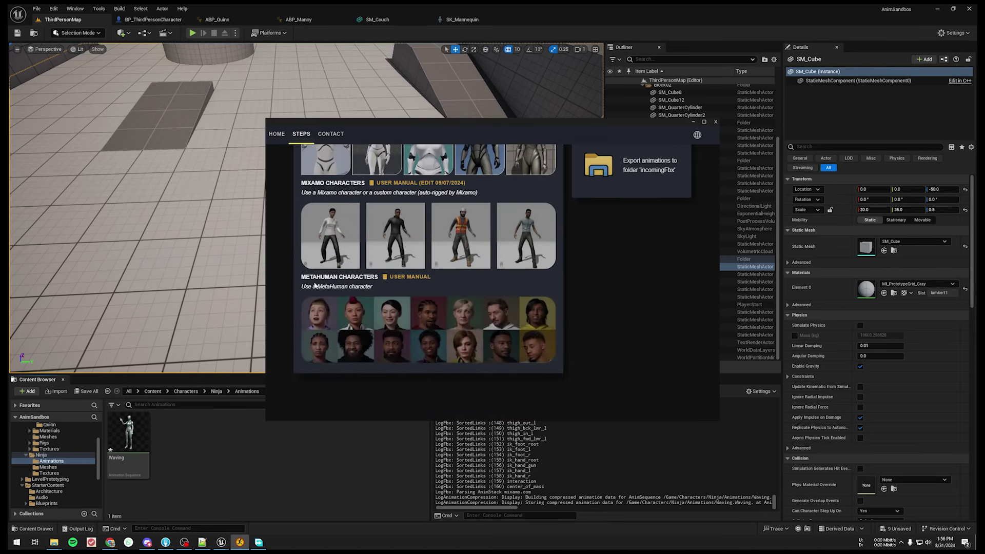
scroll(361, 281, "up", 2)
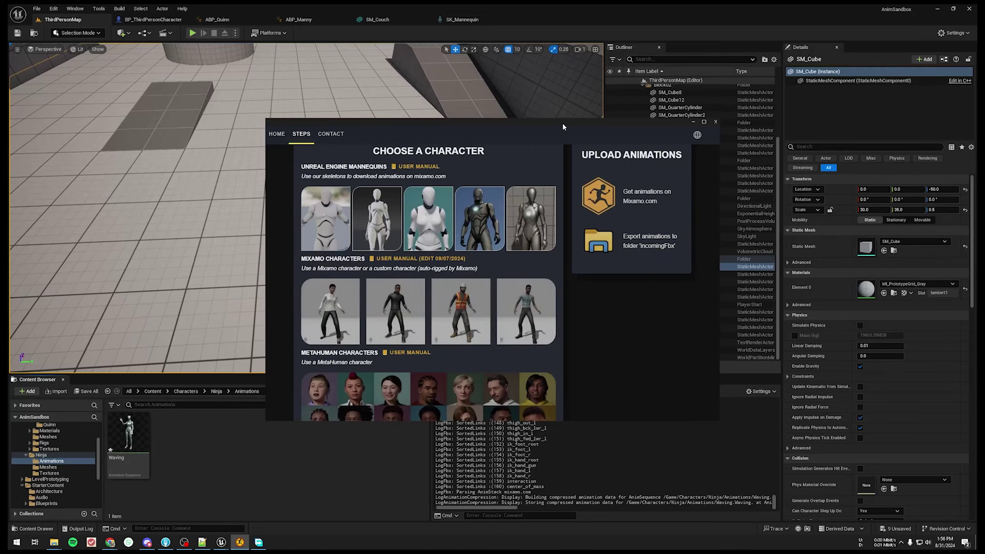
left_click_drag(519, 124, 489, 103)
scroll(570, 218, "down", 10)
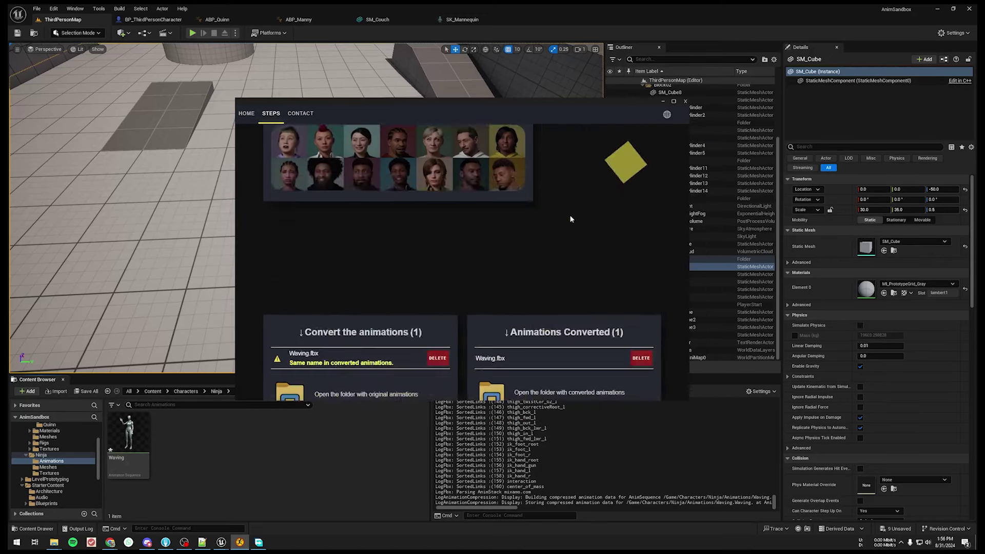
scroll(570, 218, "up", 1)
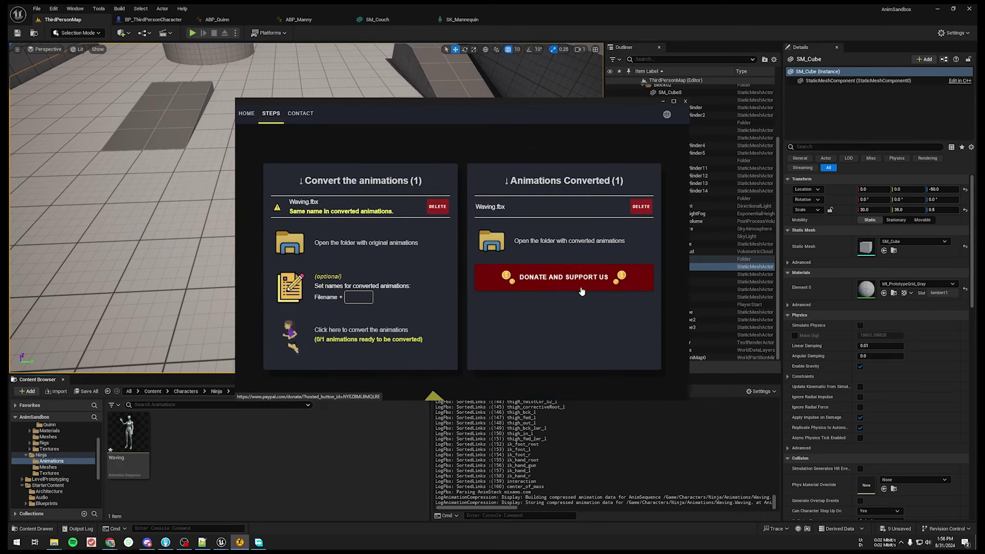
scroll(591, 211, "up", 10)
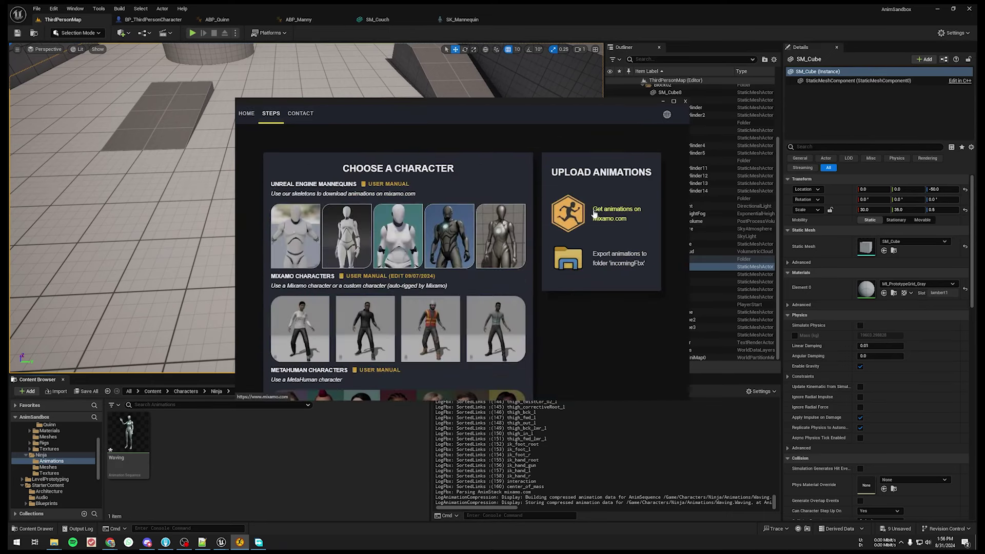
left_click(686, 102)
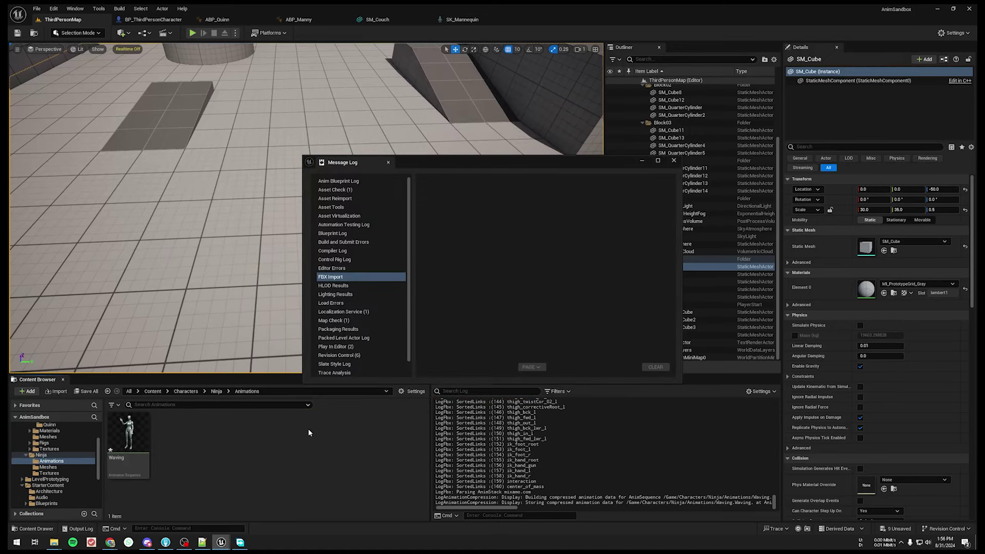
Close the Message Log, preview the Waving animation, then close its tab and return to ThirdPersonMap.
left_click(673, 161)
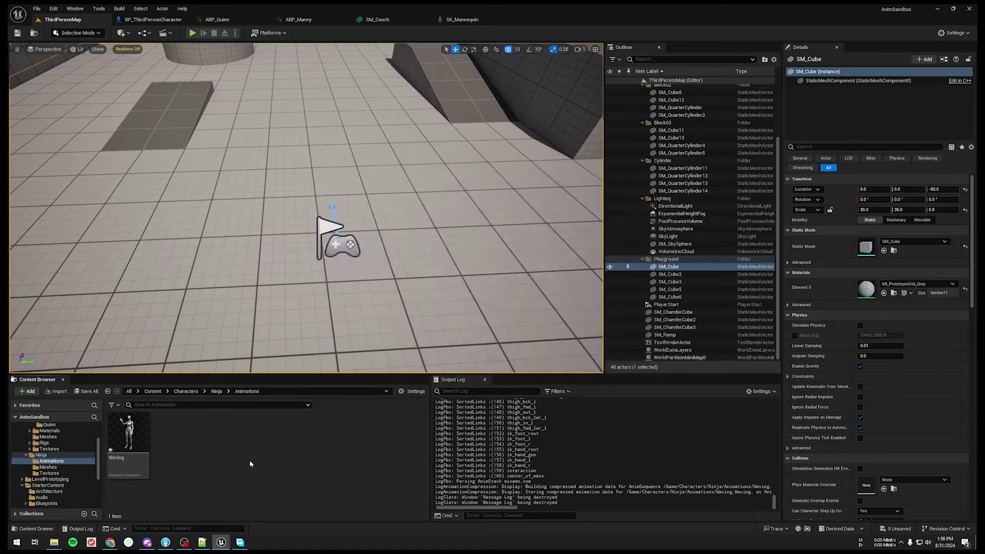
left_click(135, 433)
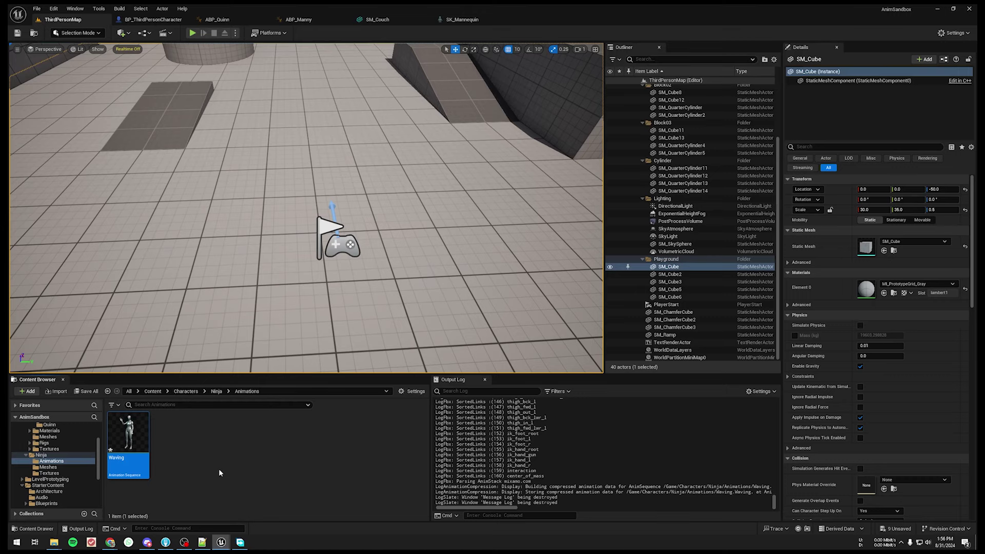
left_click(219, 469)
double_click(128, 441)
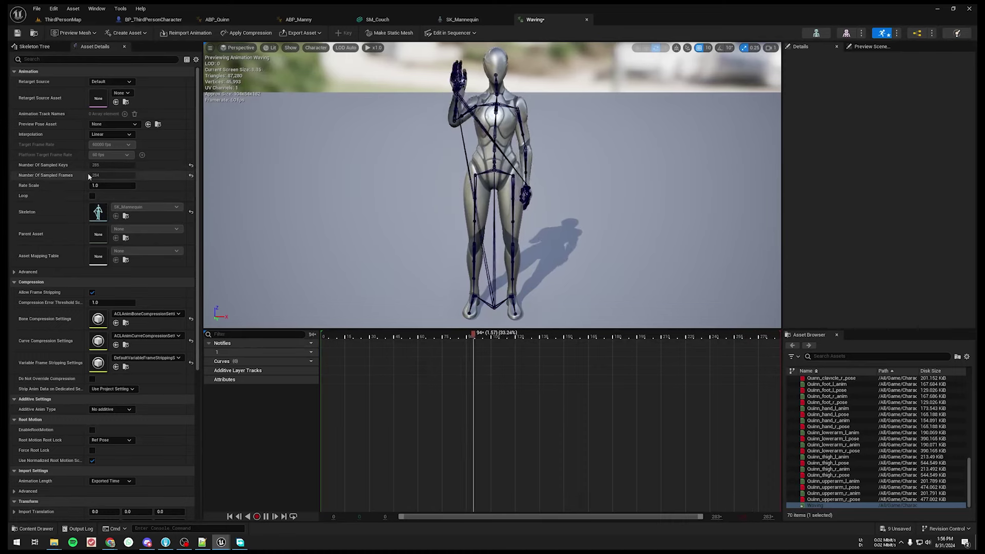
scroll(148, 235, "down", 3)
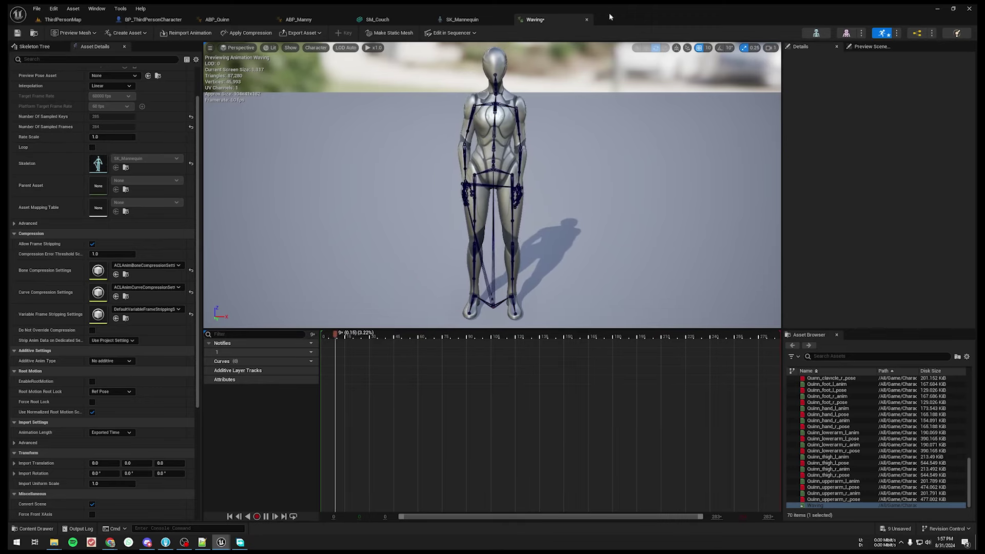
left_click(587, 19)
left_click(62, 20)
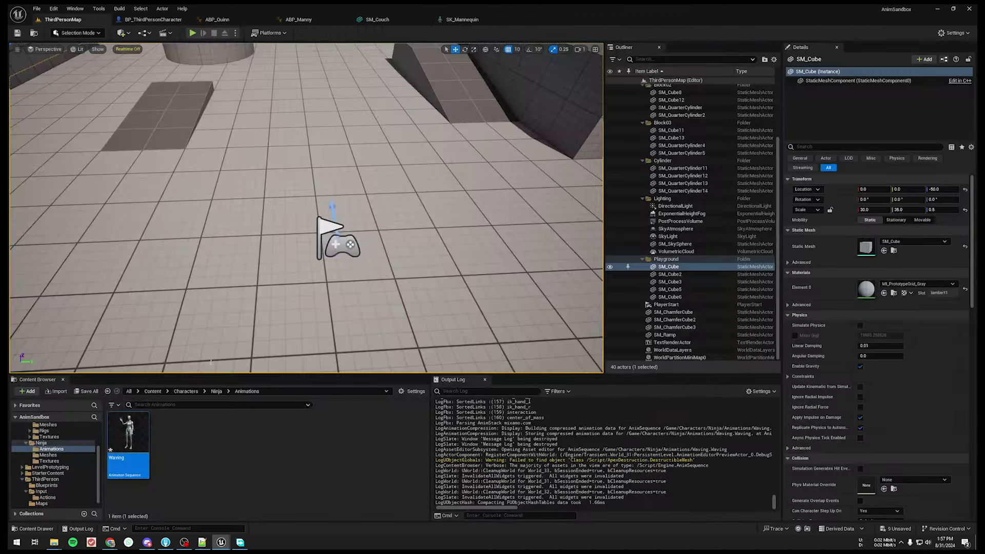
Create an animation montage from Waving and name it AM_Waving.
right_click(129, 451)
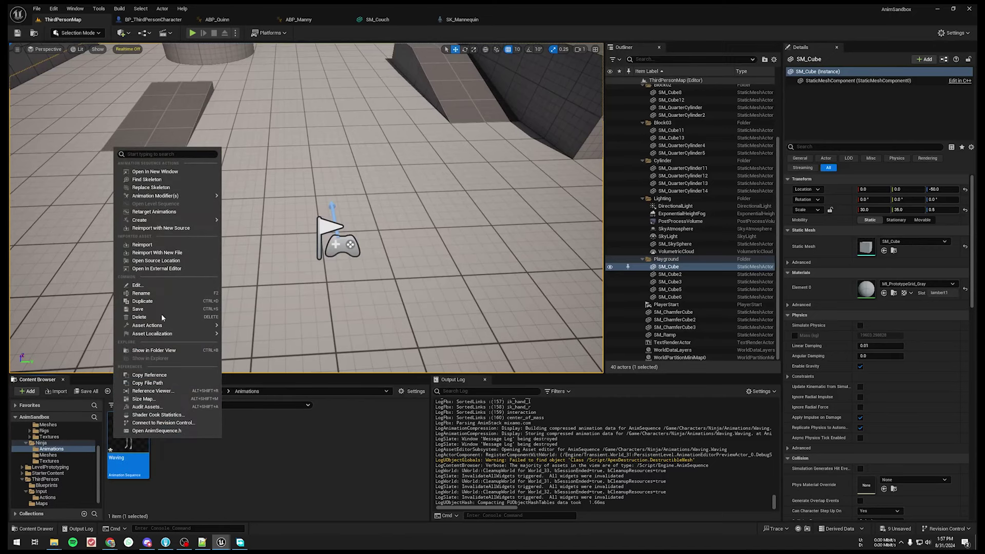
mouse_move(174, 221)
left_click(263, 230)
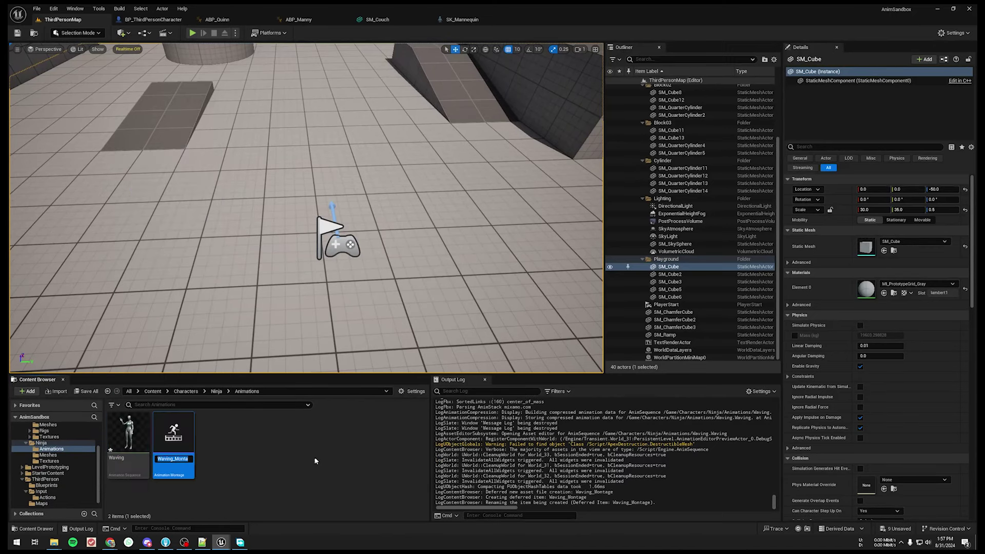
key("Left")
type("AM_")
key("BackSpace")
key("BackSpace")
key("BackSpace")
type("AM_")
key("Return")
Open AM_Waving in the montage editor, then return to BP_ThirdPersonCharacter's Event Graph.
left_click(257, 445)
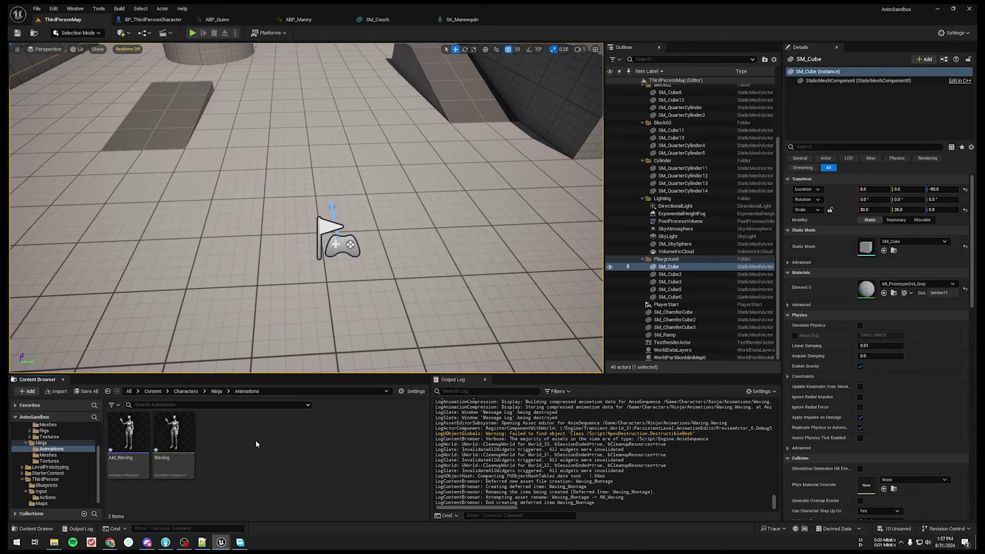
double_click(130, 446)
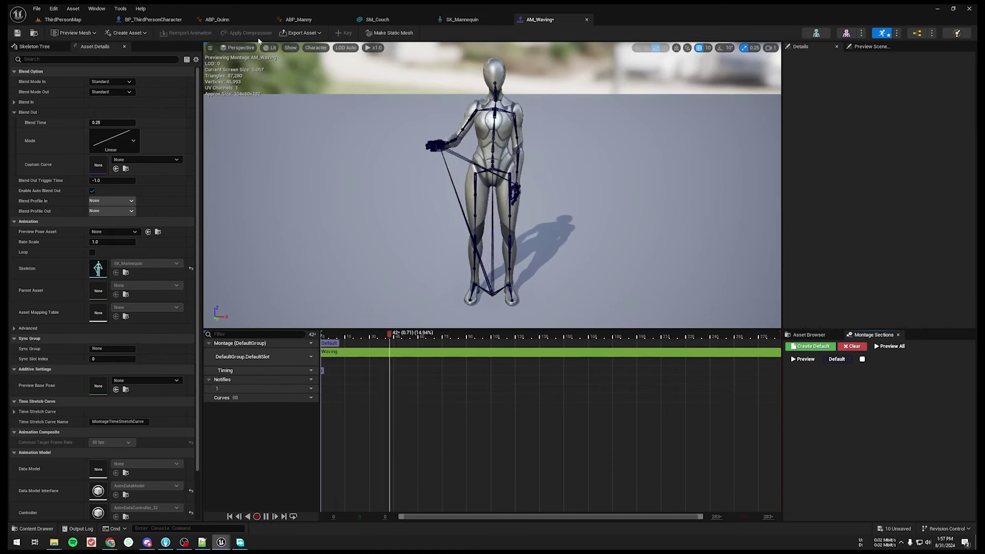
left_click(153, 19)
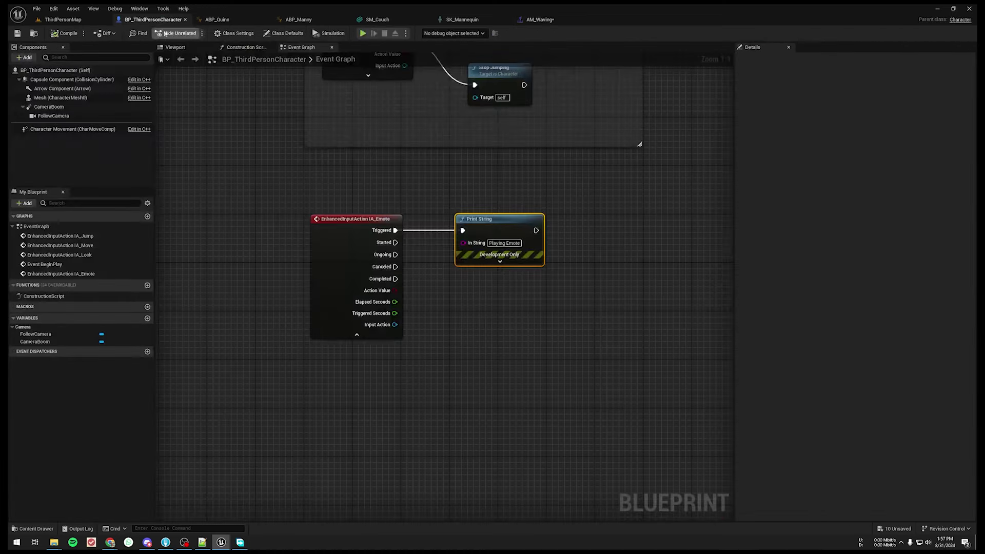
Add a Play Anim Montage node to the Event Graph by searching 'play mon'.
right_click(484, 313)
type("play mon")
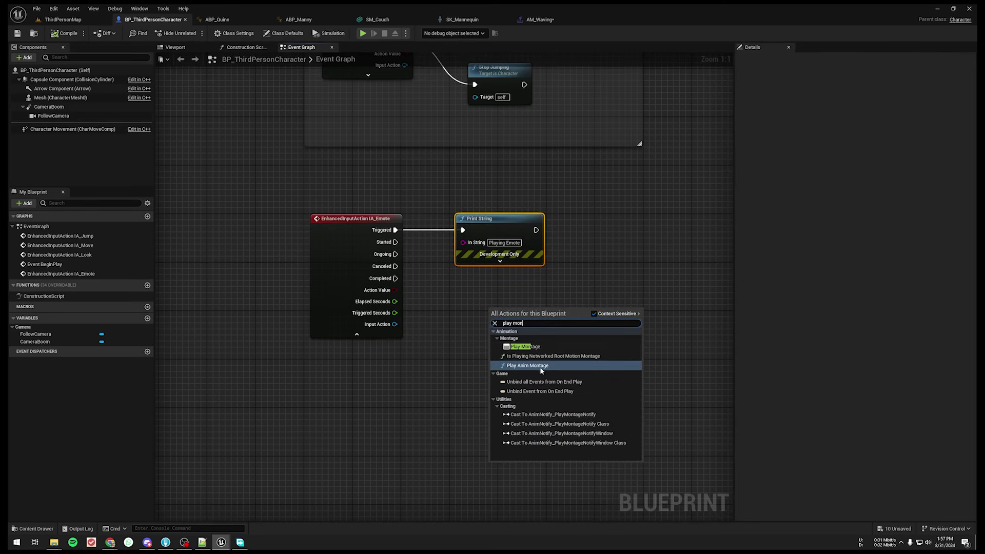
left_click(542, 366)
right_click_drag(503, 443, 505, 441)
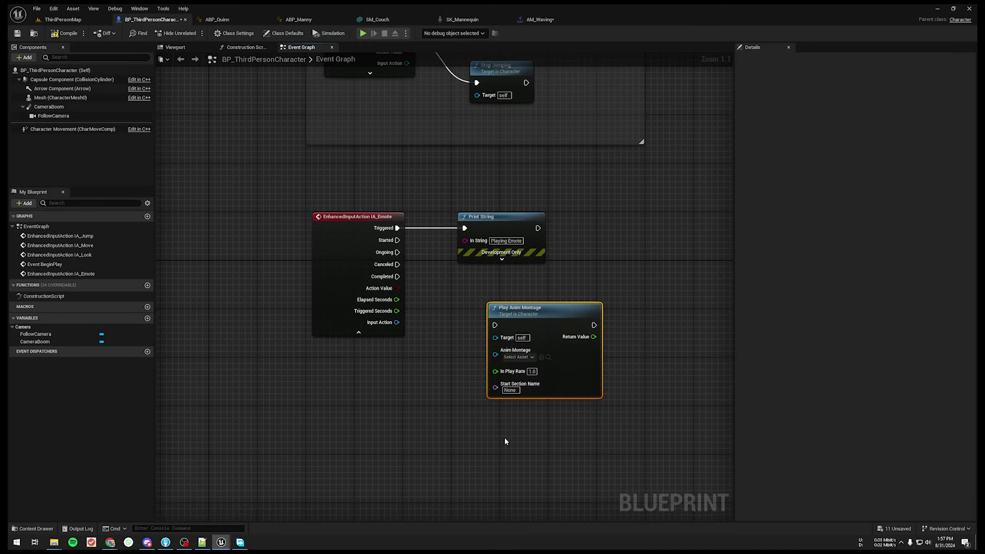
Add a Play Montage node and position it beside the Play Anim Montage node.
right_click(502, 442)
type("play")
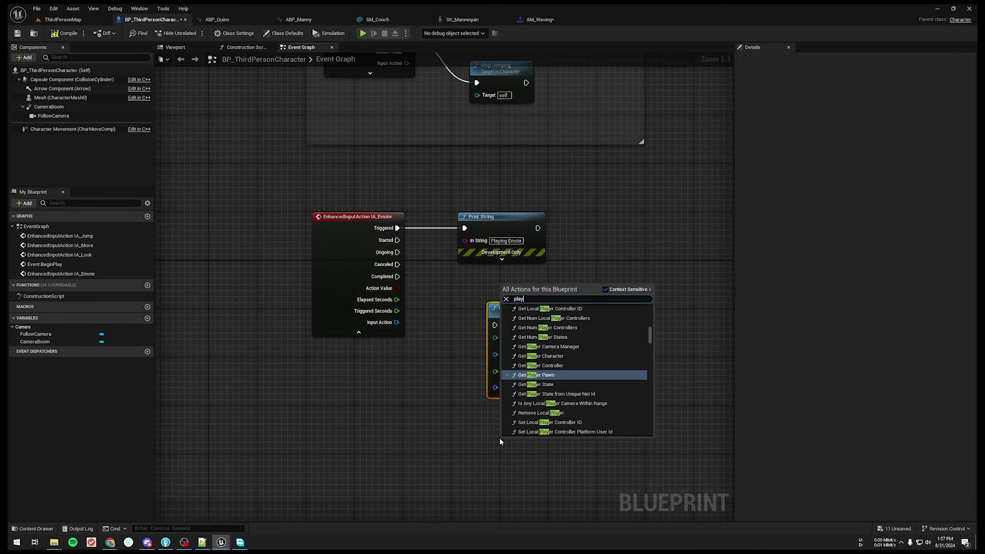
type(" mon")
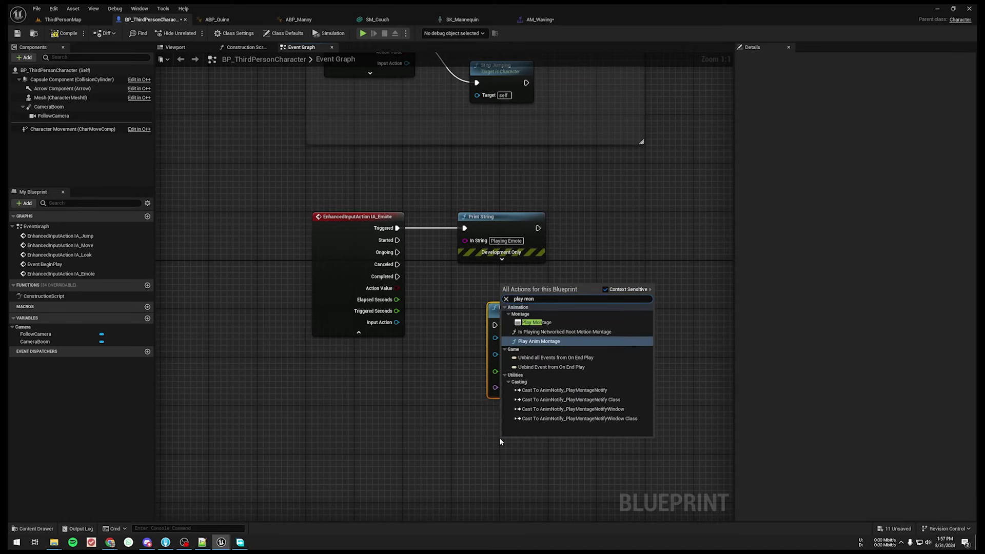
left_click(544, 322)
left_click_drag(570, 442, 692, 316)
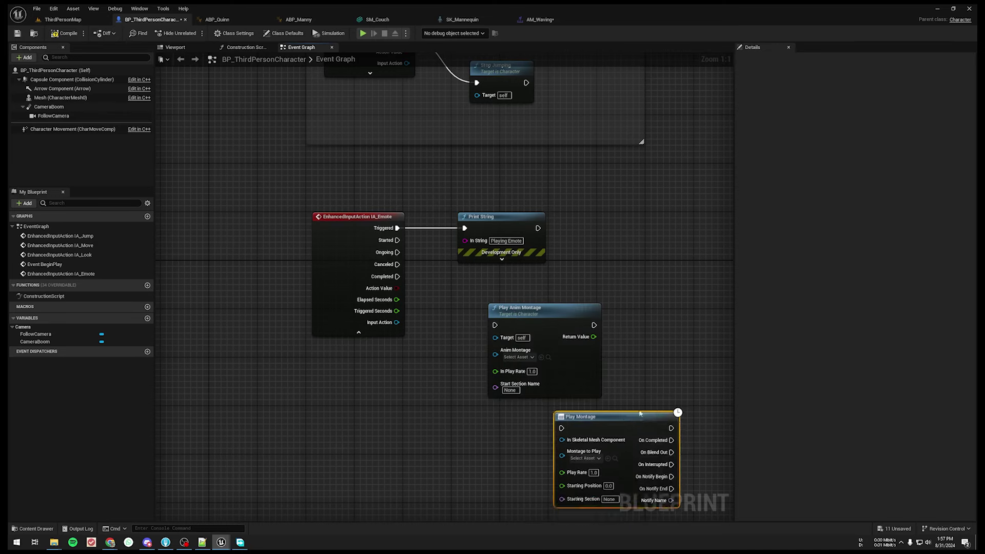
right_click_drag(692, 317, 360, 189)
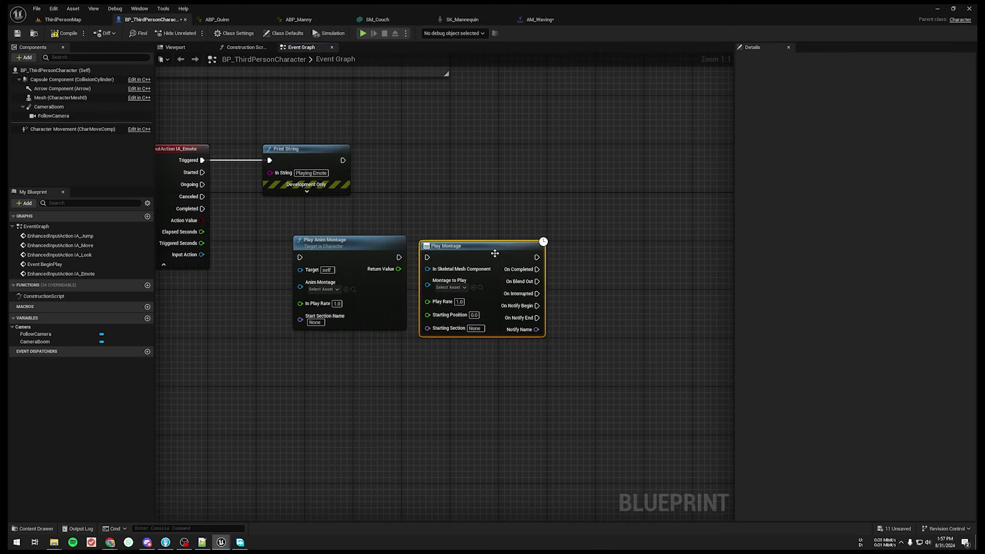
left_click_drag(497, 255, 520, 237)
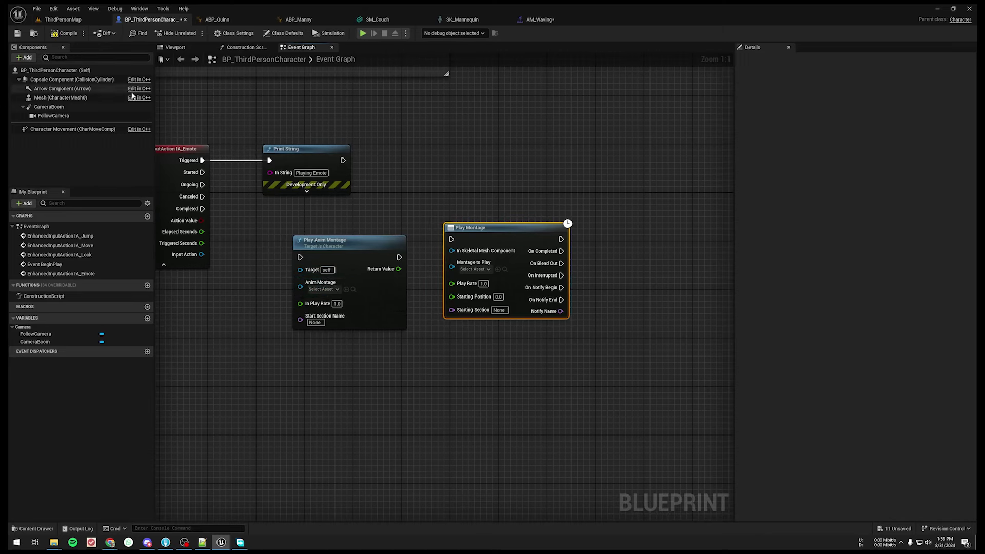
Set AM_Waving as the montage on both the Play Anim Montage and Play Montage nodes.
left_click(63, 19)
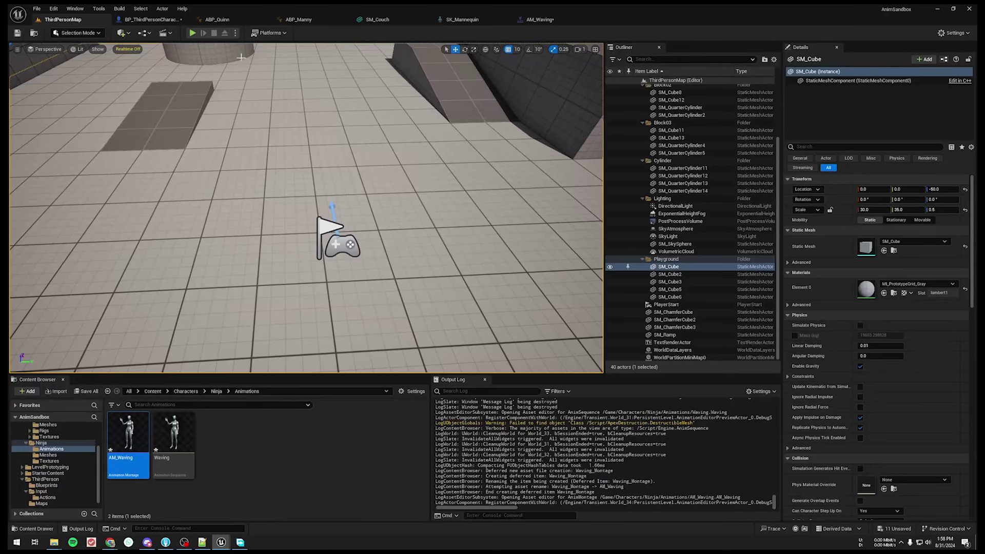
left_click(164, 21)
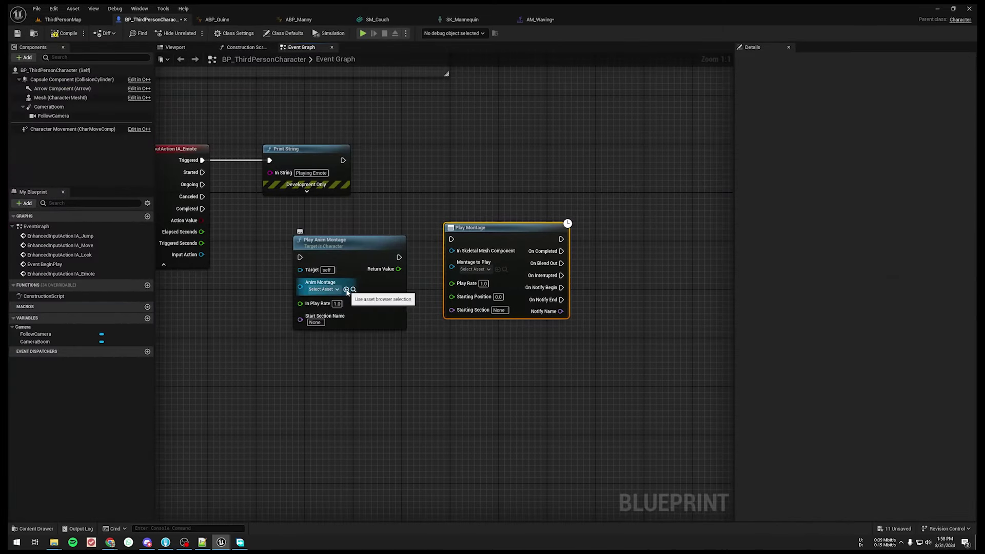
left_click(347, 290)
left_click(495, 270)
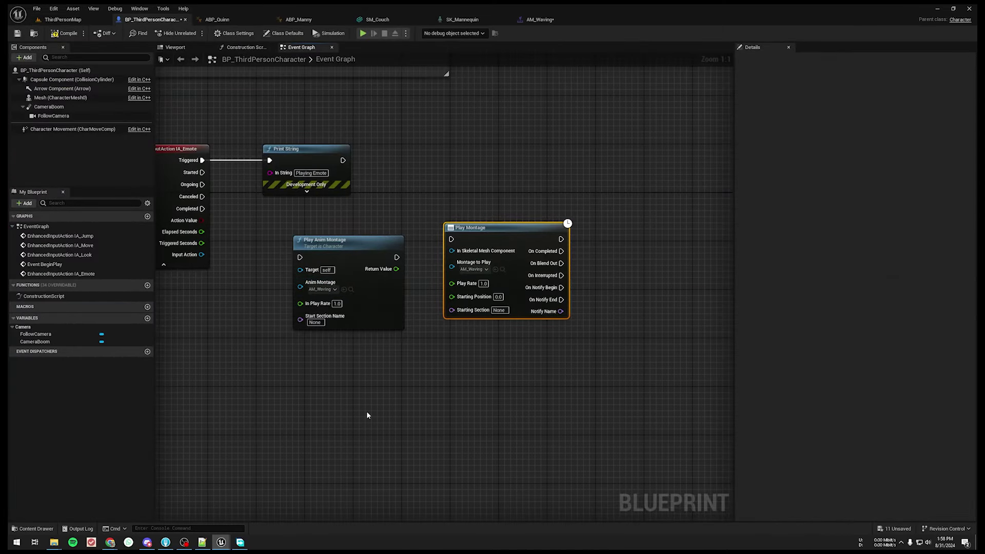
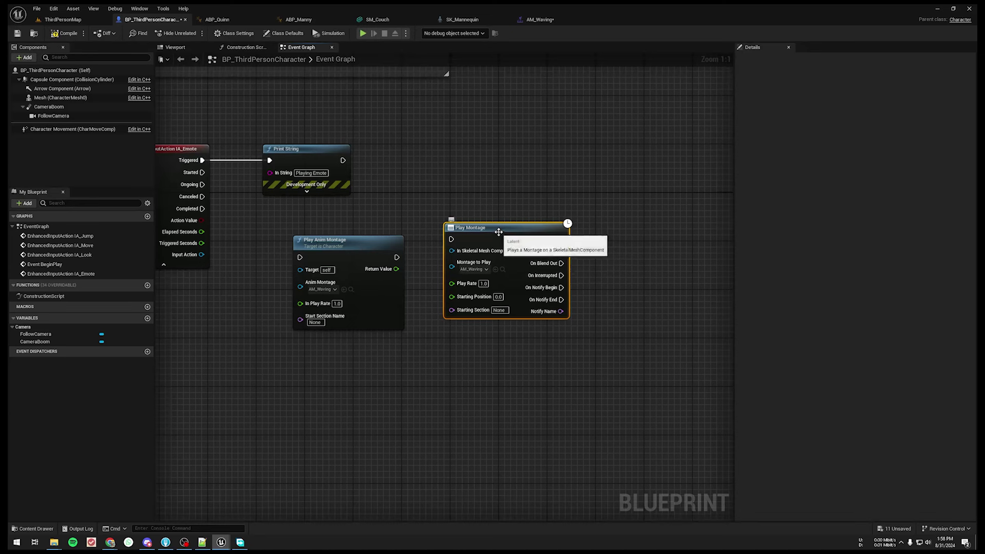
Move Print String aside and wire IA_Emote's Triggered output into Play Anim Montage.
left_click_drag(457, 229, 506, 222)
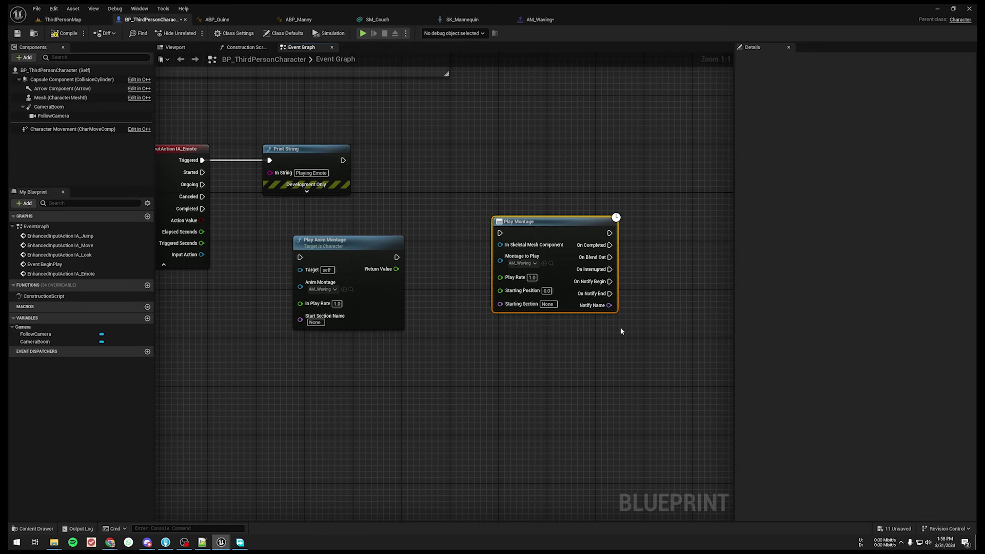
left_click_drag(547, 221, 554, 215)
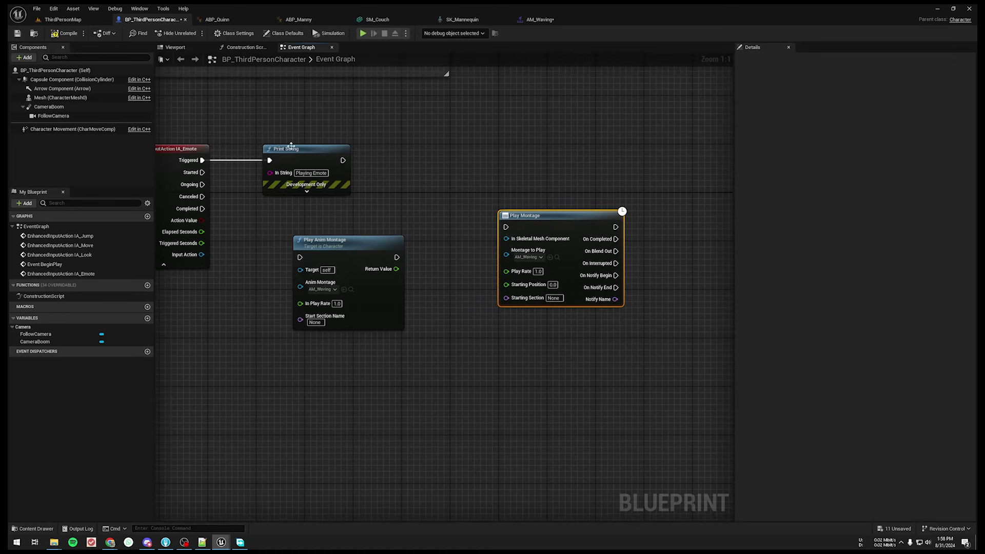
right_click_drag(288, 151, 387, 155)
left_click_drag(341, 170, 344, 172)
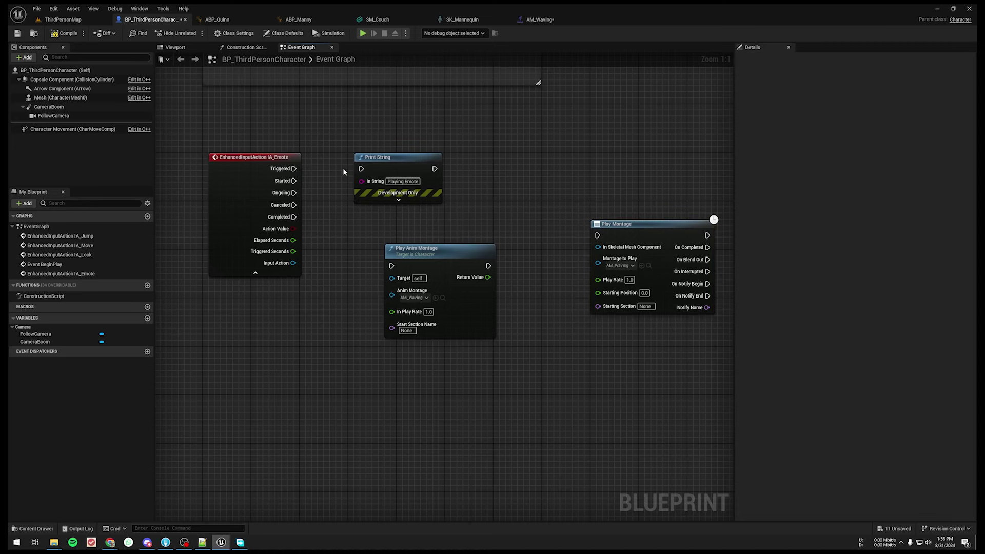
mouse_move(403, 167)
left_mouse_down()
mouse_move(304, 328)
mouse_move(274, 322)
left_mouse_up()
left_click_drag(417, 248, 417, 163)
mouse_move(294, 168)
left_mouse_down()
mouse_move(402, 196)
mouse_move(392, 180)
mouse_move(403, 162)
left_mouse_up()
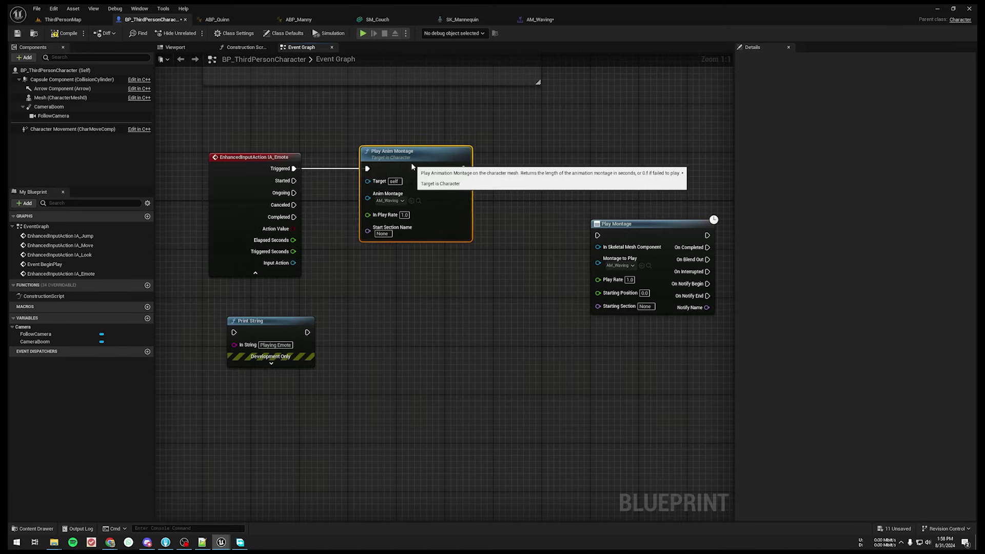
Compile and save the character Blueprint, then start playing ThirdPersonMap.
left_click(67, 32)
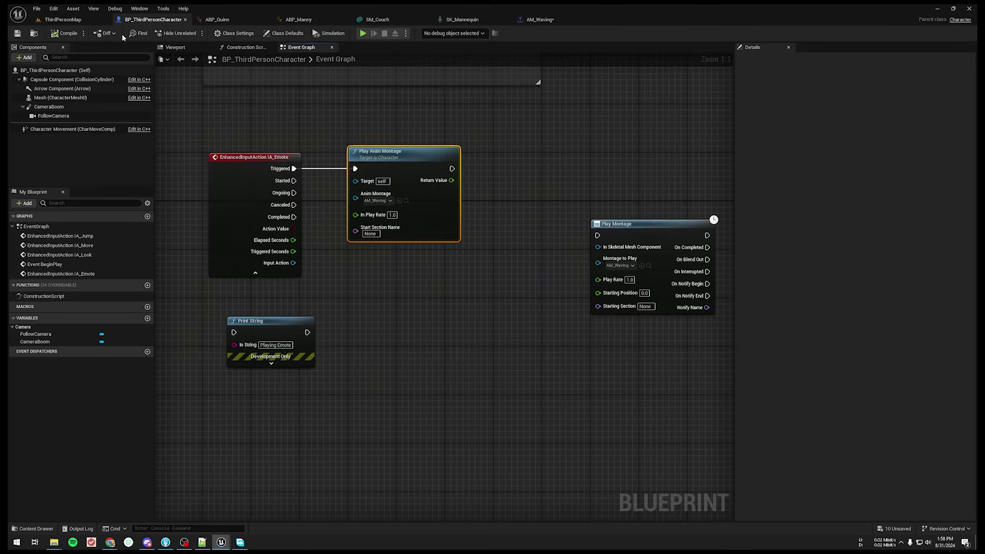
left_click(63, 19)
left_click(193, 32)
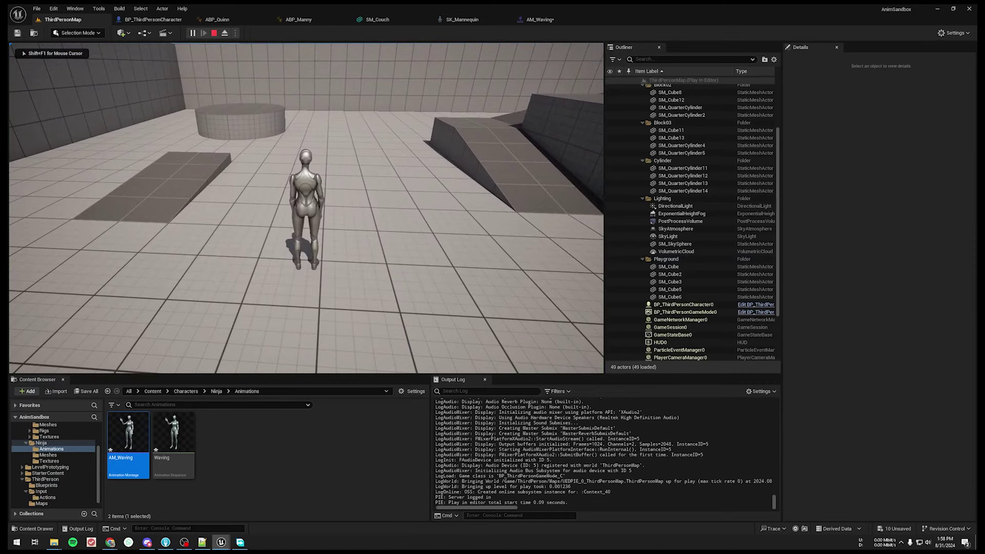
Trigger the wave emote with E, also while walking with W, then stop play and return to the Blueprint.
key("e")
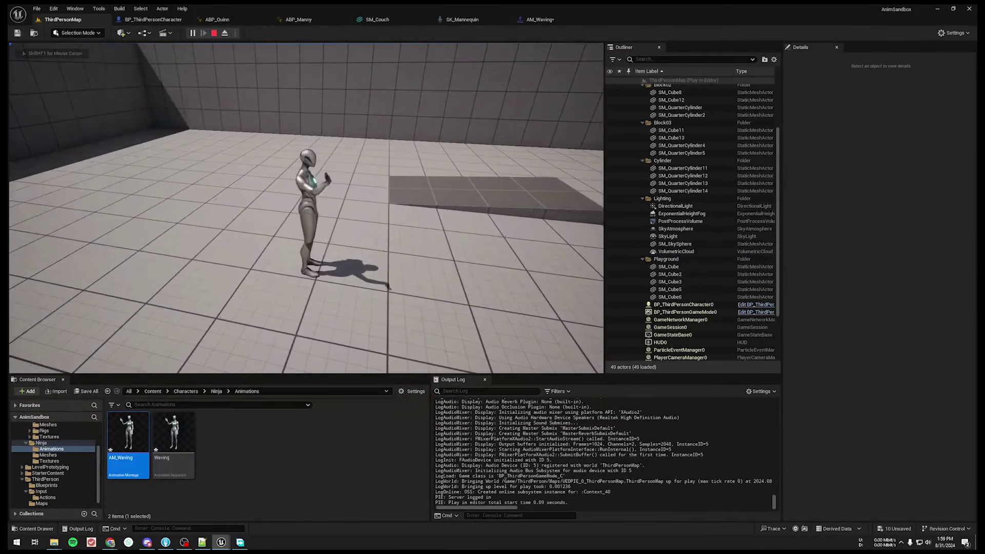
key("w")
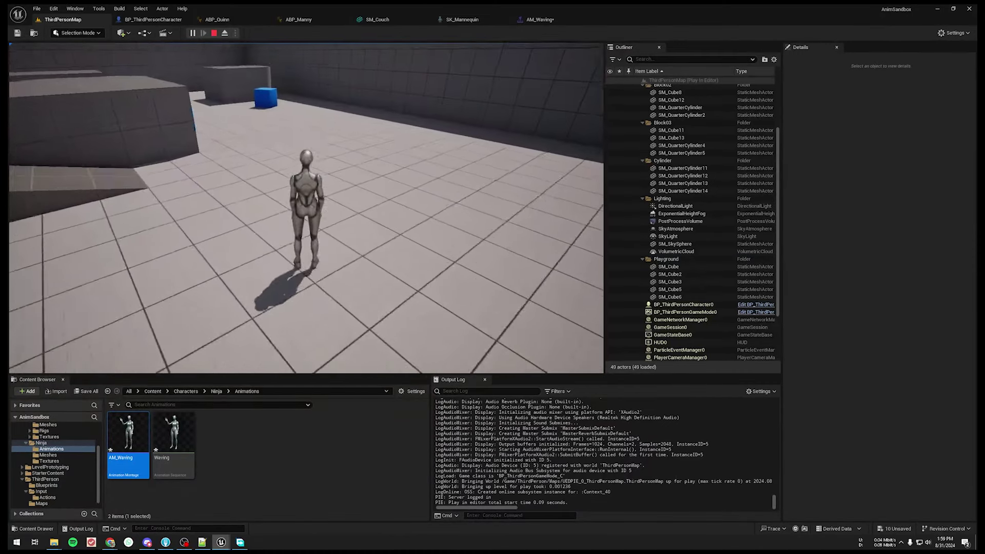
key("w")
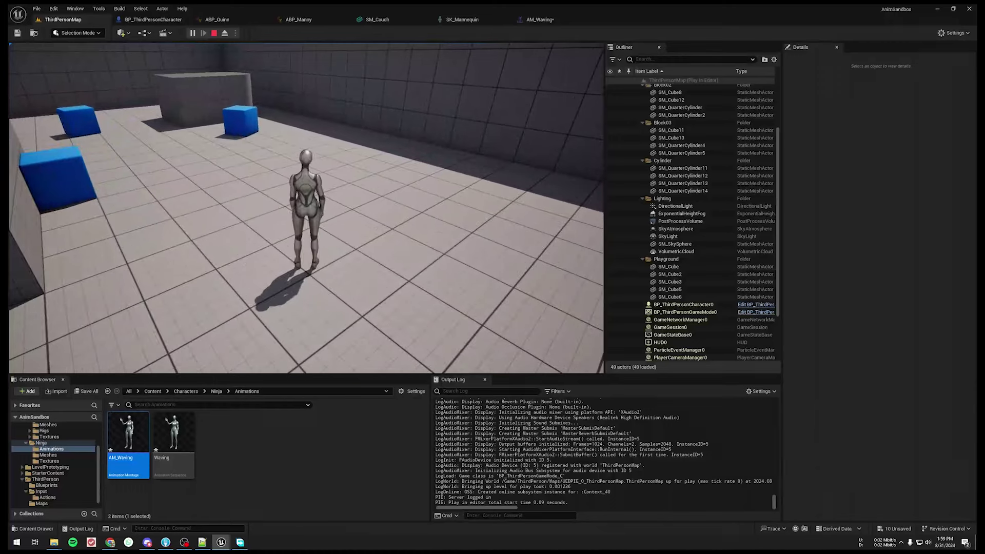
key("e")
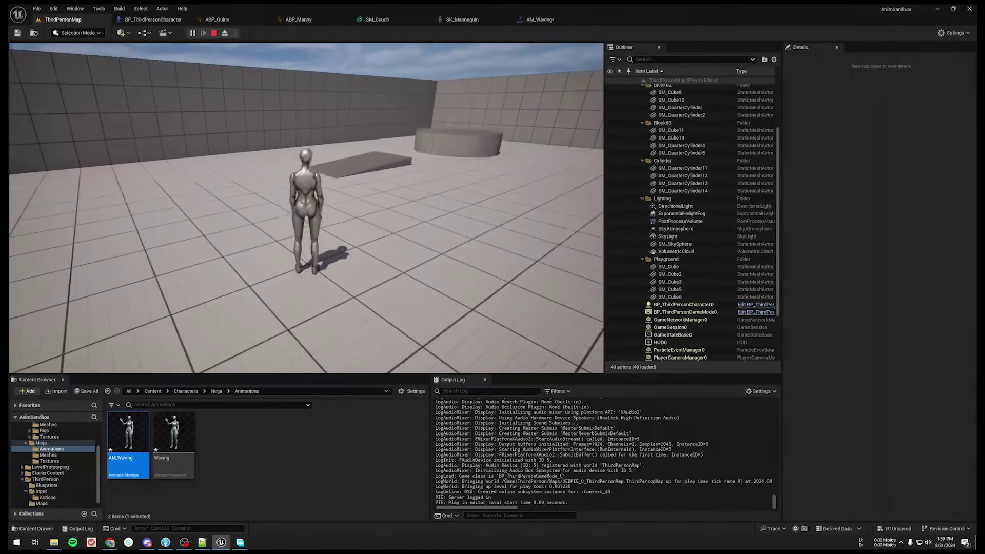
key("Escape")
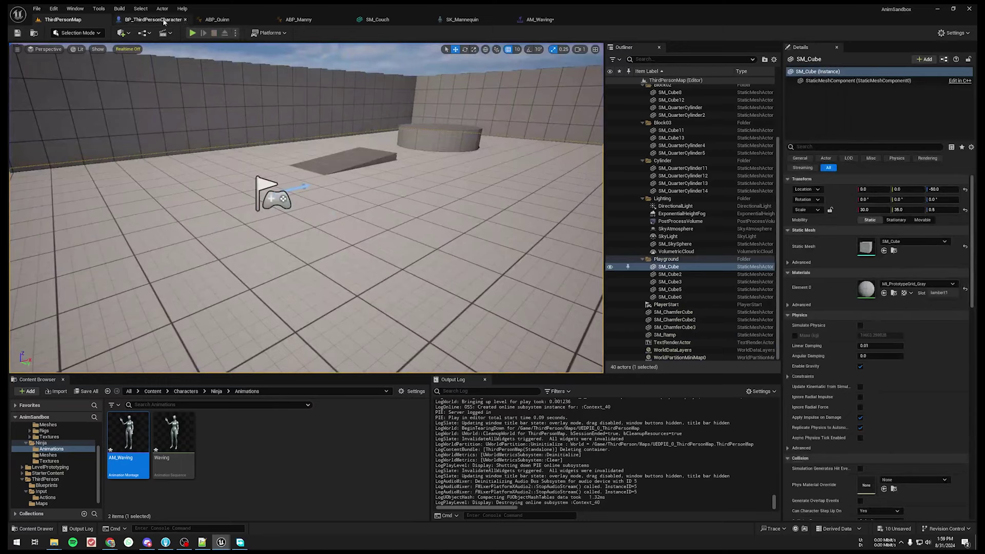
left_click(179, 20)
Disconnect Play Anim Montage, move it below, and wire IA_Emote's Triggered into Play Montage.
left_click_drag(635, 238, 544, 219)
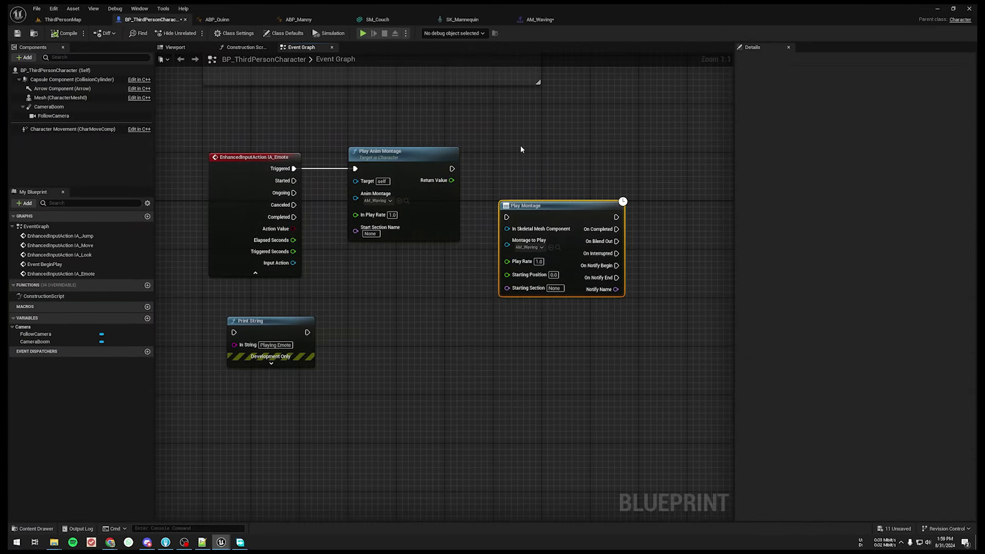
right_click_drag(528, 144, 517, 166)
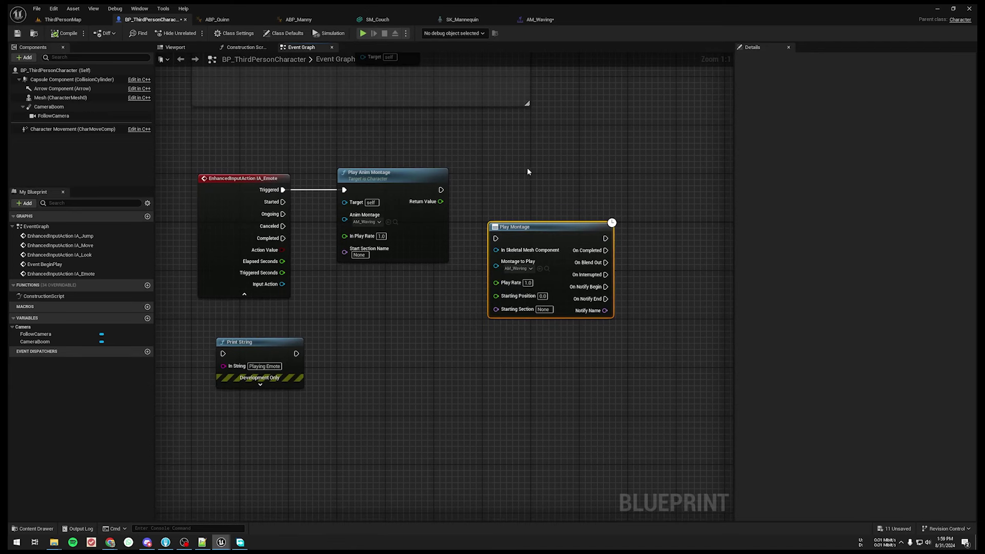
left_click(303, 192, "alt")
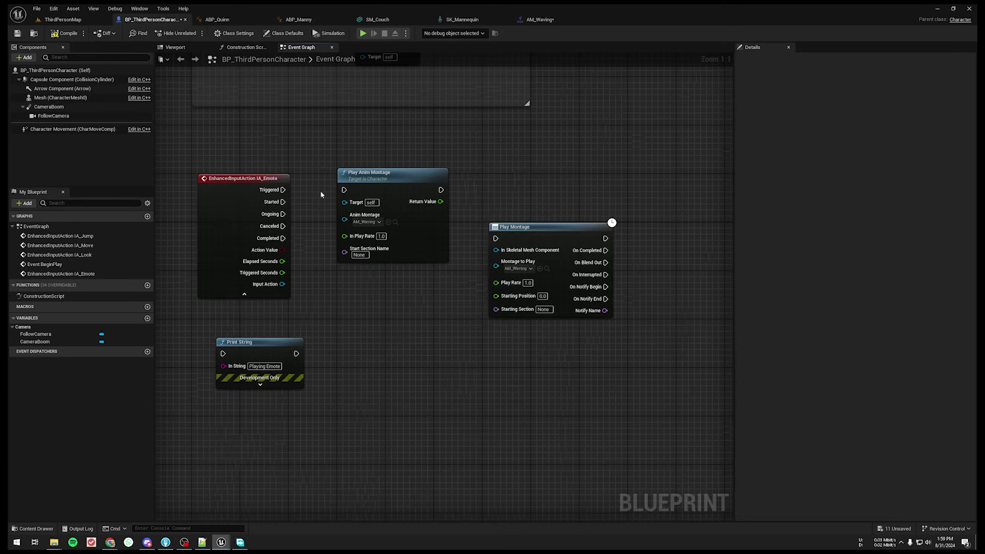
left_click_drag(410, 182, 409, 315)
mouse_move(283, 190)
left_mouse_down()
mouse_move(495, 238)
mouse_move(403, 188)
left_mouse_up()
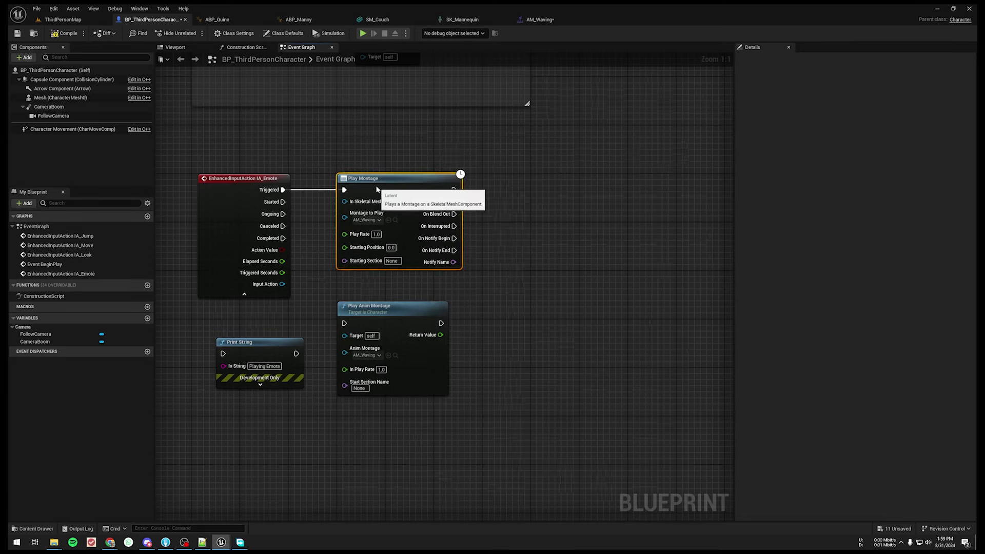
Zoom out and pan across the graph to frame the Movement Input section.
right_click_drag(403, 188, 589, 259)
scroll(589, 287, "down", 3)
right_click_drag(590, 328, 558, 391)
scroll(434, 283, "up", 3)
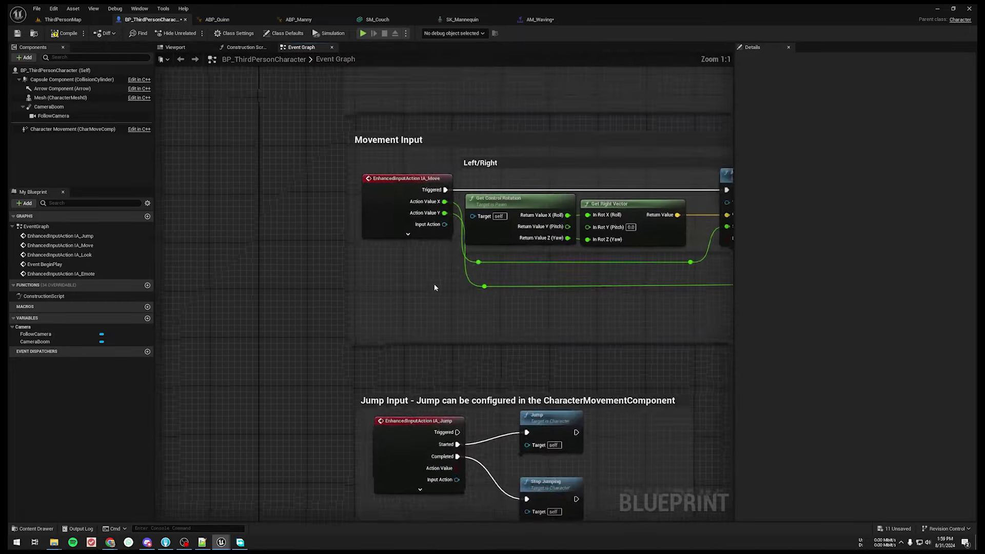
right_click_drag(433, 283, 395, 360)
right_click_drag(316, 233, 286, 345)
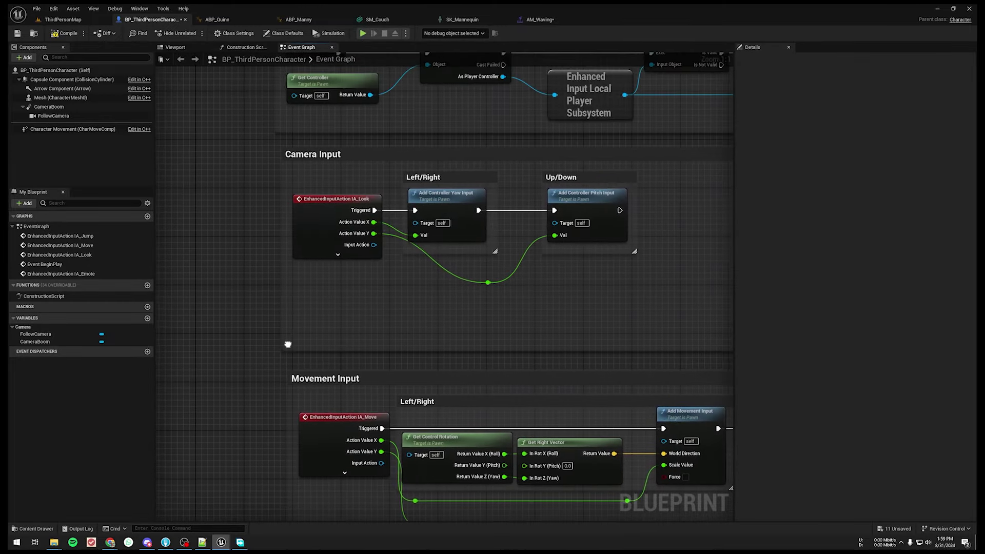
right_click_drag(459, 411, 409, 275)
mouse_move(315, 380)
right_mouse_down()
mouse_move(408, 359)
mouse_move(456, 335)
right_mouse_up()
mouse_move(430, 248)
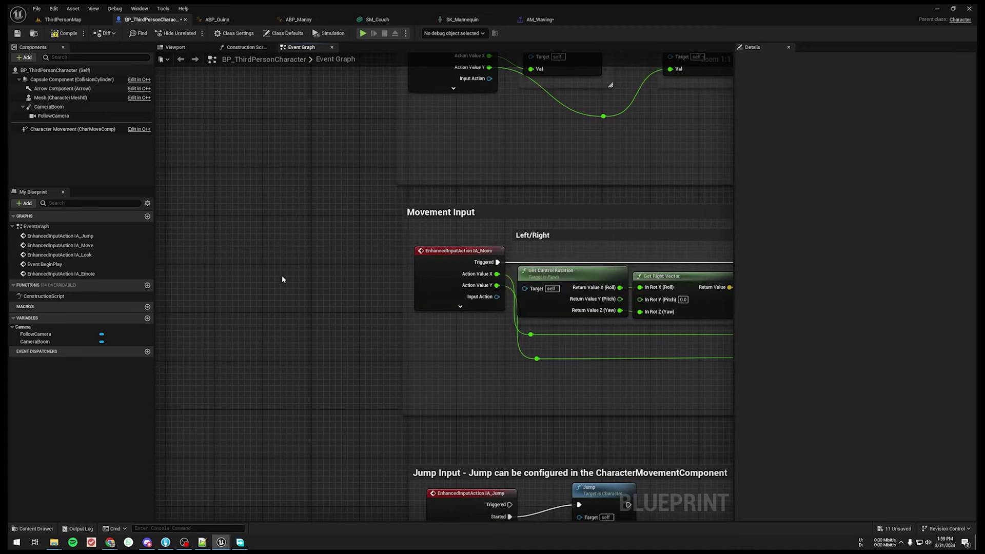
Add a new Boolean variable named IsInEmote.
left_click(148, 319)
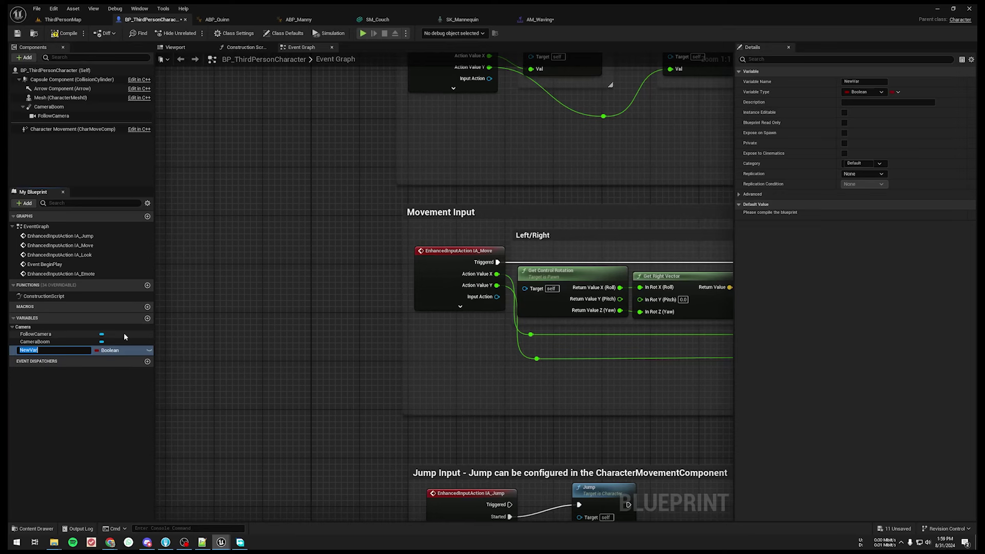
type("Is")
type("In")
type("Emote")
key("Return")
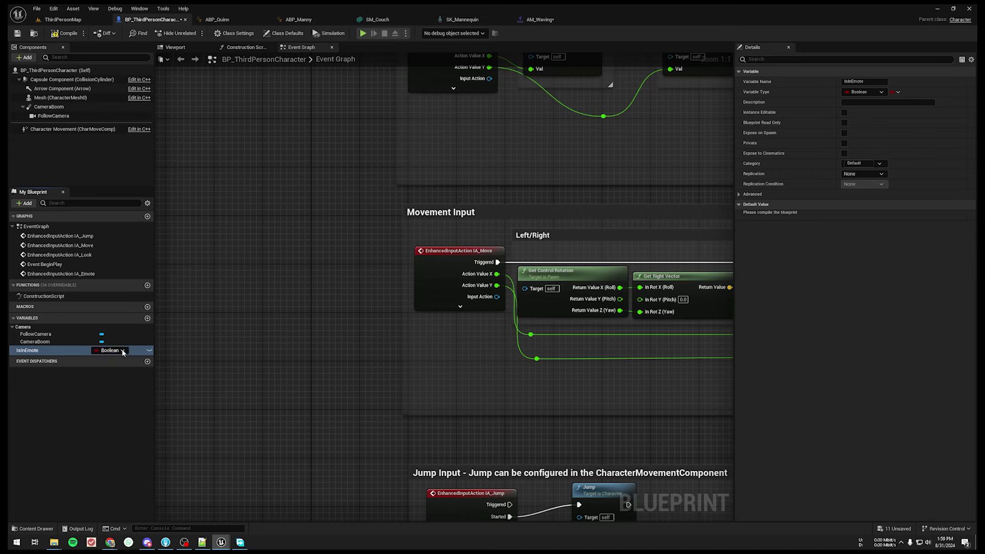
Place an IsInEmote getter feeding a new Branch, and route IA_Move's Triggered into that Branch.
right_click_drag(307, 339, 416, 309)
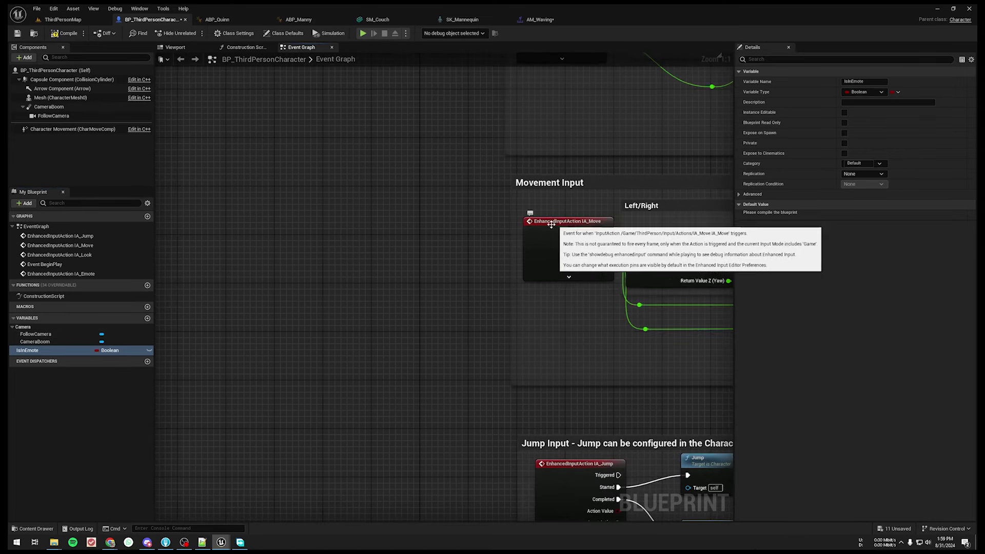
right_click_drag(554, 218, 99, 214)
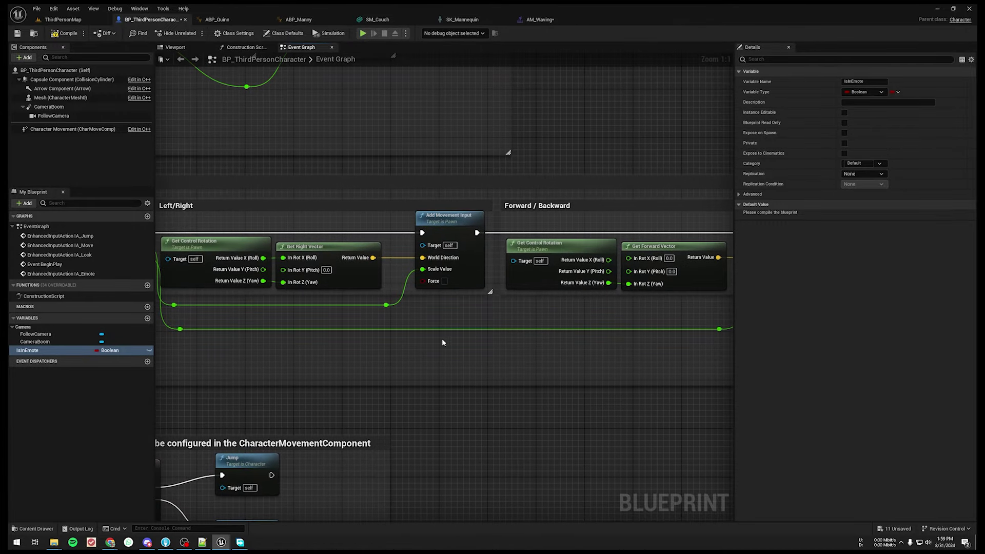
right_click_drag(445, 334, 348, 363)
right_click_drag(295, 328, 596, 291)
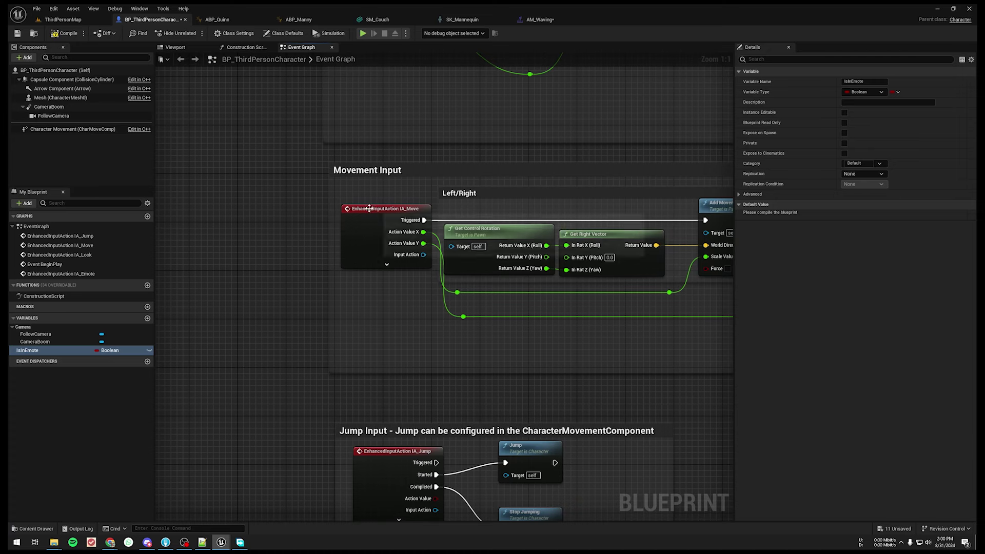
left_click_drag(369, 208, 189, 211)
right_click_drag(244, 204, 442, 193)
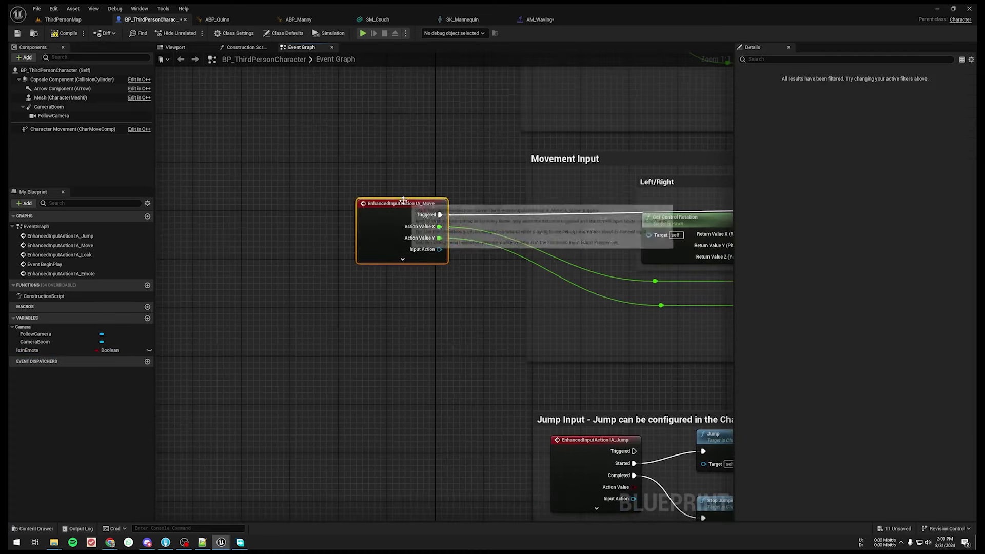
left_click_drag(403, 201, 379, 194)
right_click_drag(435, 162, 362, 169)
left_click_drag(28, 350, 401, 203)
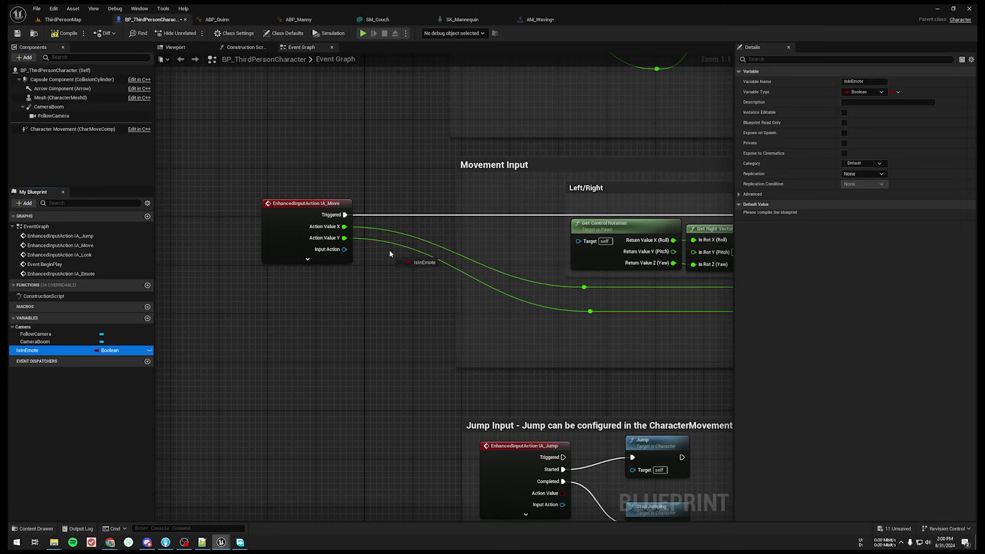
left_click(426, 215)
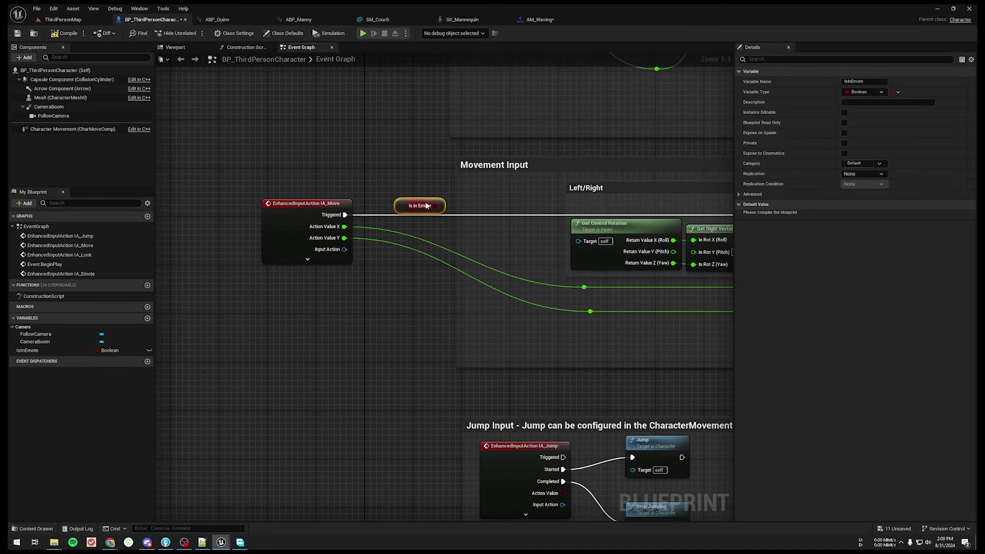
left_click_drag(434, 206, 443, 224)
key("Return")
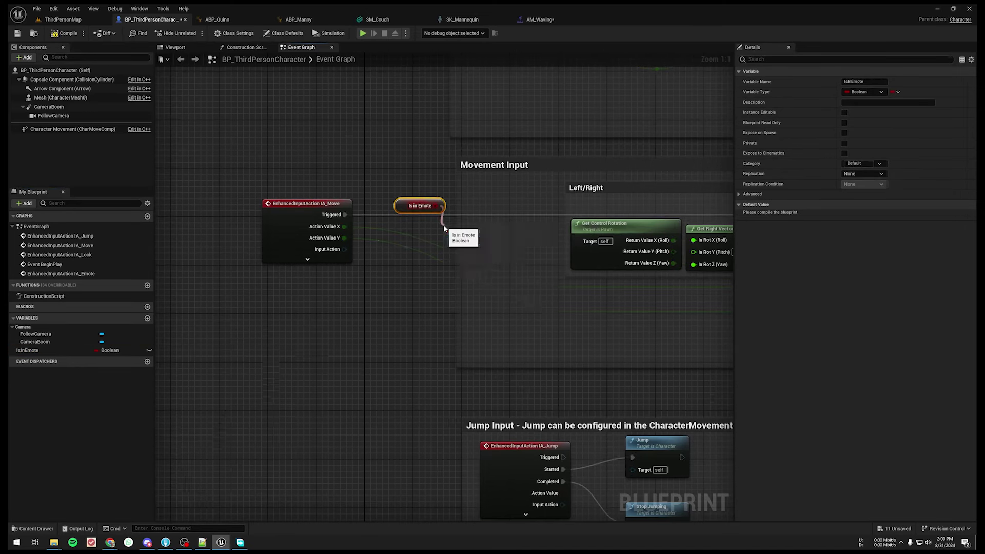
left_click_drag(349, 216, 450, 239)
Connect the Branch's True output to Add Movement Input, then compile and save.
left_click_drag(420, 205, 464, 189)
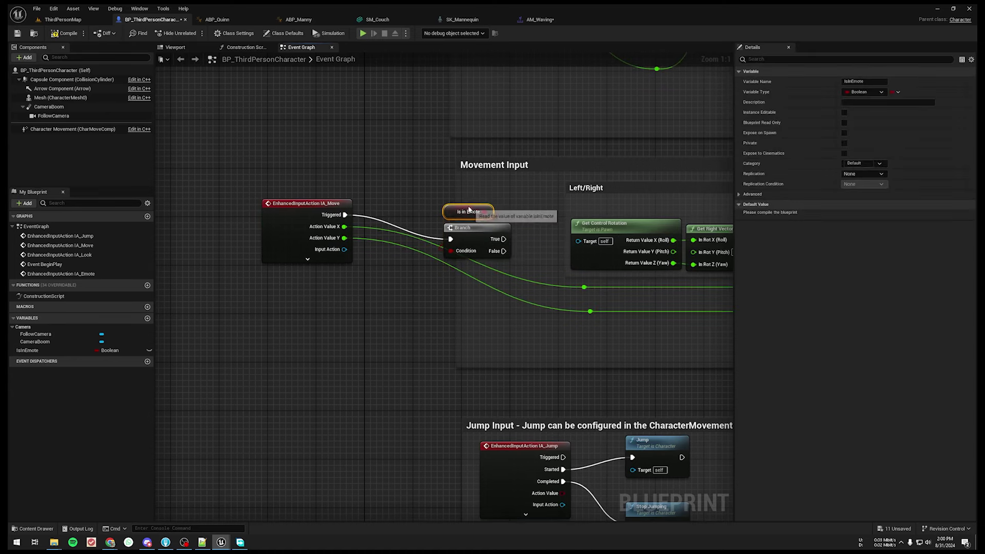
left_click(479, 225, "shift")
left_click_drag(479, 224, 440, 215)
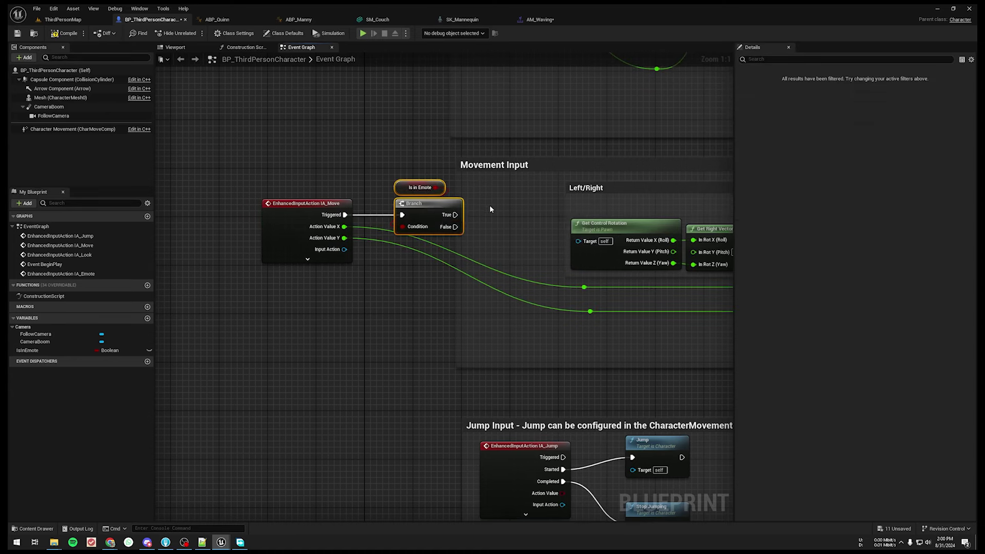
right_click_drag(489, 205, 331, 211)
left_click_drag(296, 220, 668, 223)
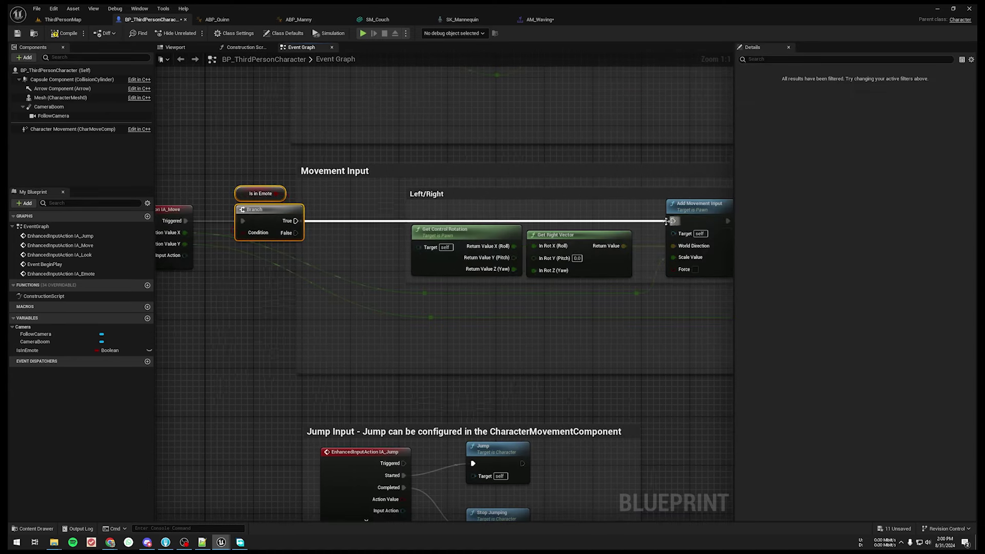
right_click_drag(237, 284, 348, 277)
left_click(60, 32)
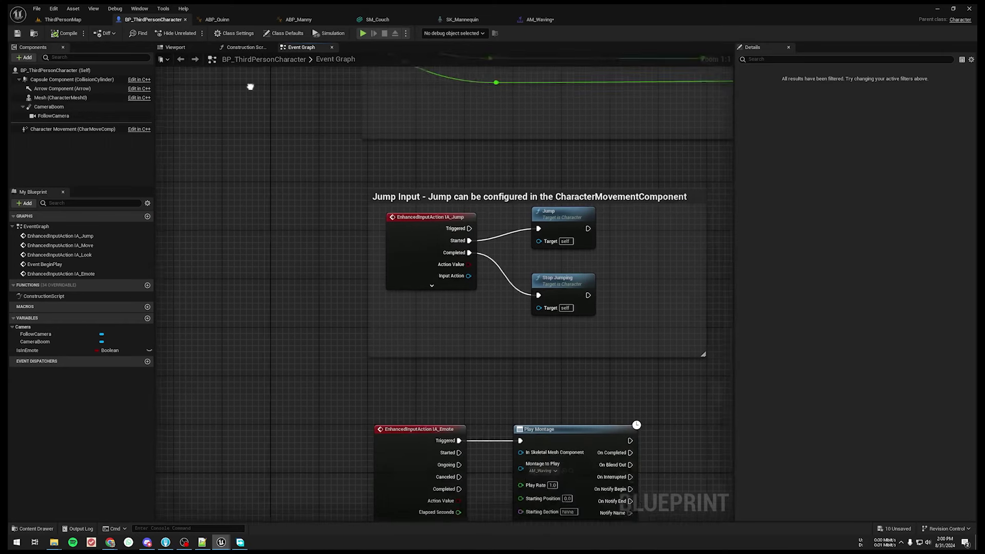
Add an IsInEmote setter, checked true, chained after Play Montage.
right_click_drag(248, 86, 230, 153)
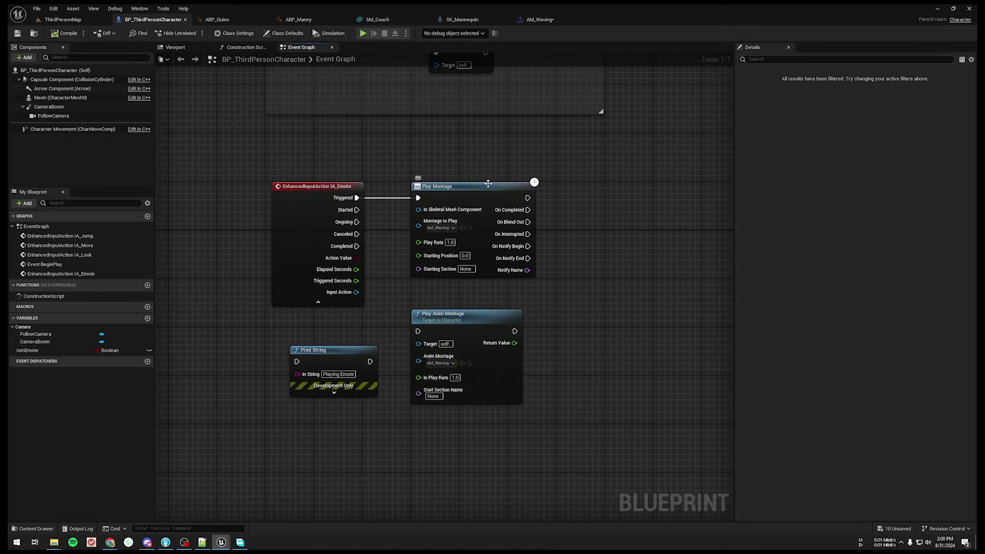
left_click_drag(488, 184, 485, 191)
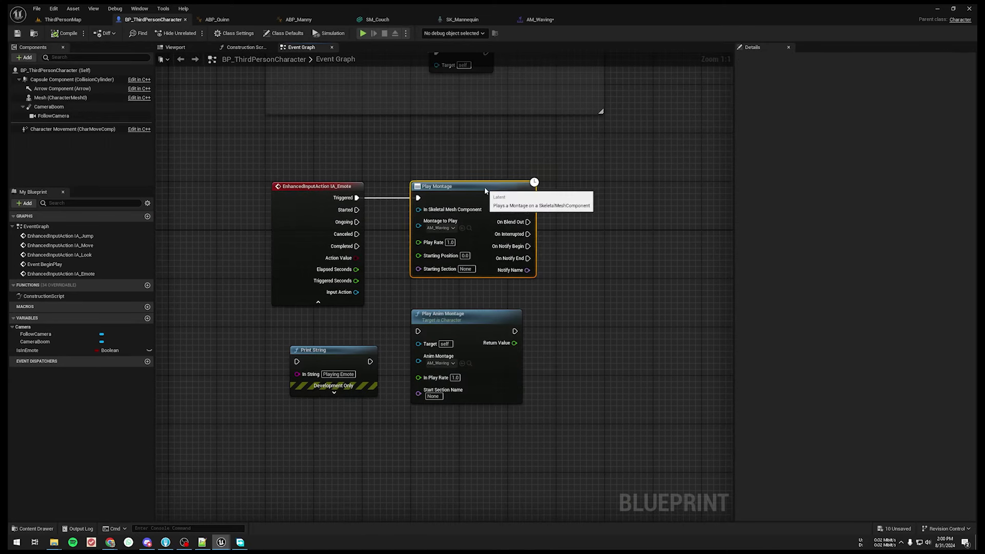
right_click_drag(630, 215, 543, 223)
mouse_move(27, 350)
left_mouse_down()
mouse_move(501, 227)
mouse_move(508, 199)
left_mouse_up()
left_click(538, 211)
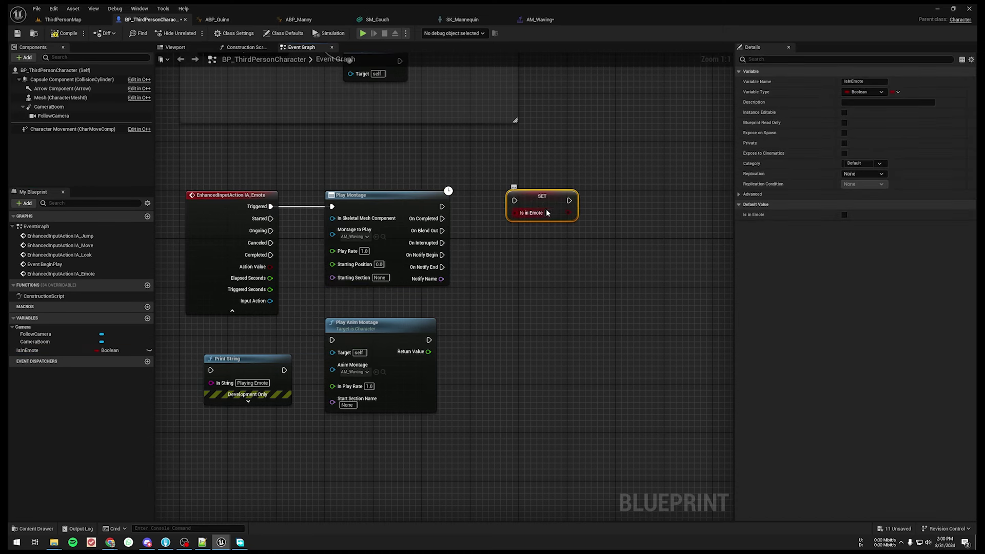
left_click_drag(557, 195, 569, 196)
left_click_drag(441, 206, 527, 205)
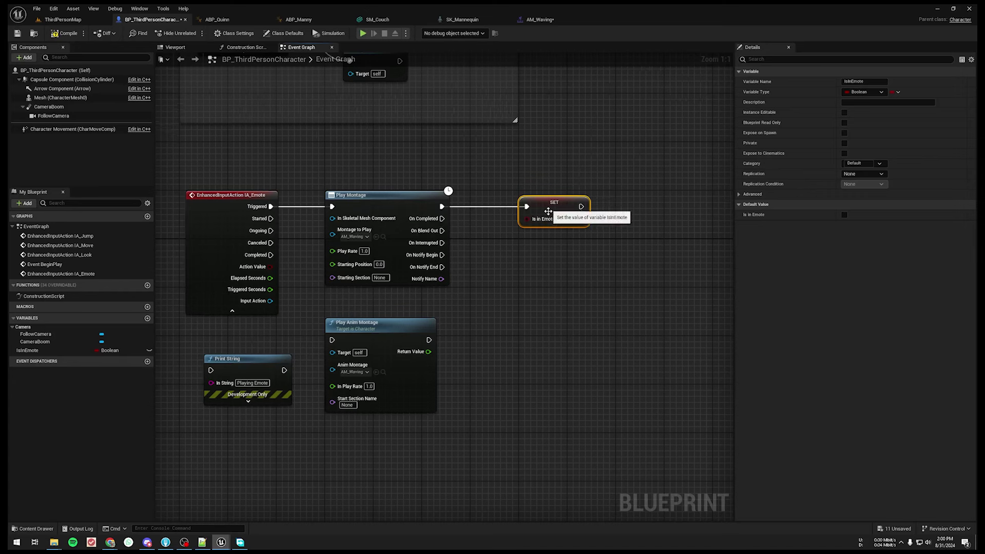
Paste a second, unchecked IsInEmote setter and run it from Play Montage's On Completed.
key("ctrl+c")
key("ctrl+v")
left_click_drag(555, 277, 554, 264)
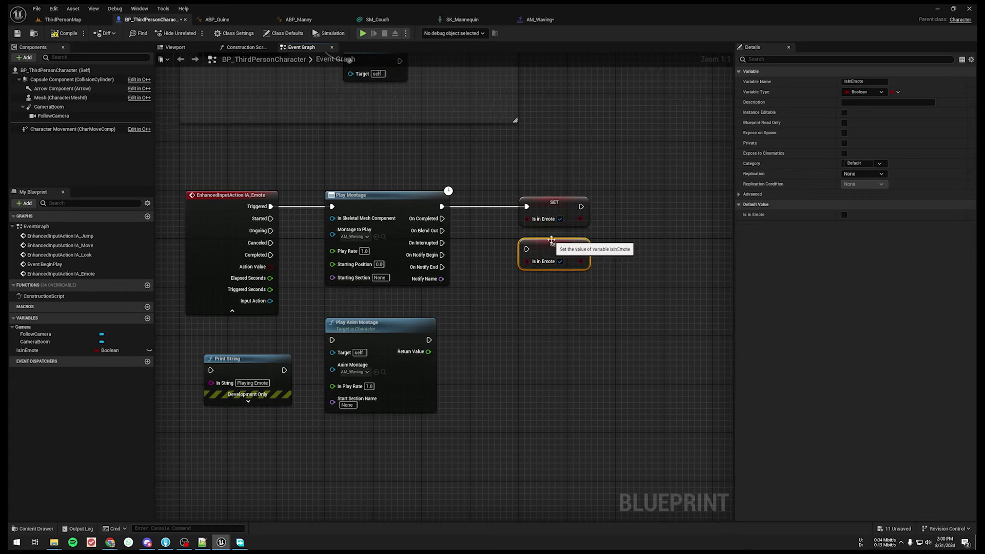
left_click_drag(489, 252, 527, 249)
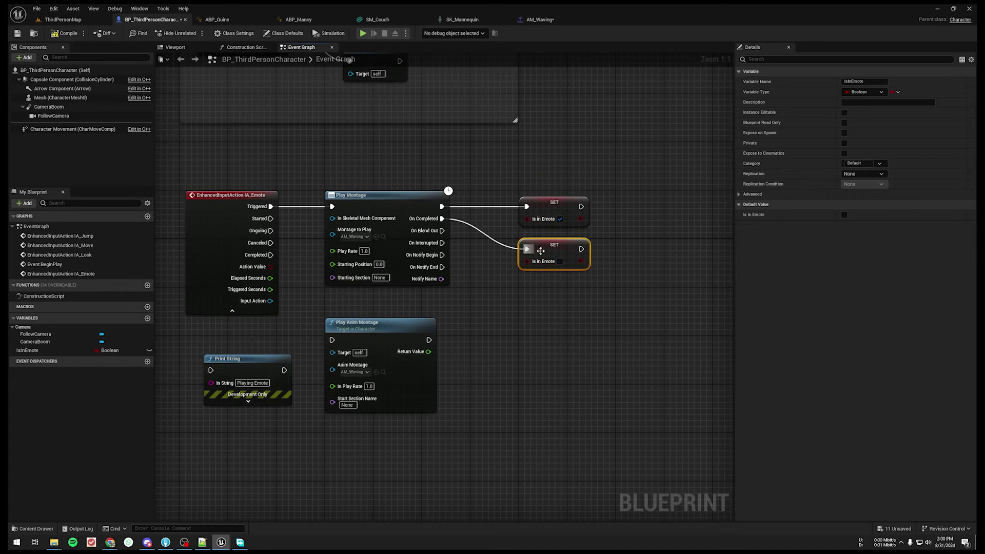
Compile and save the Blueprint, then start a test play session.
left_click(64, 33)
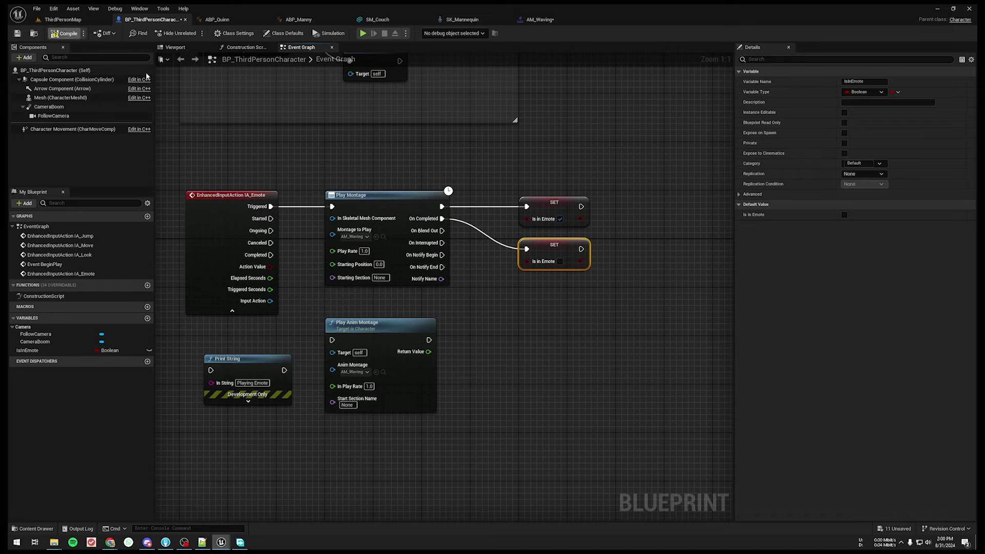
left_click(62, 20)
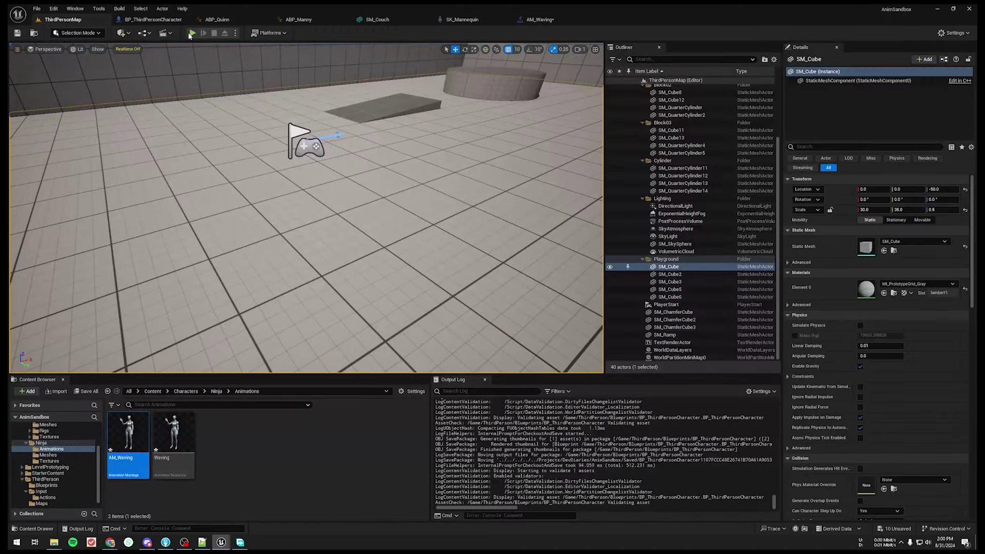
left_click(190, 33)
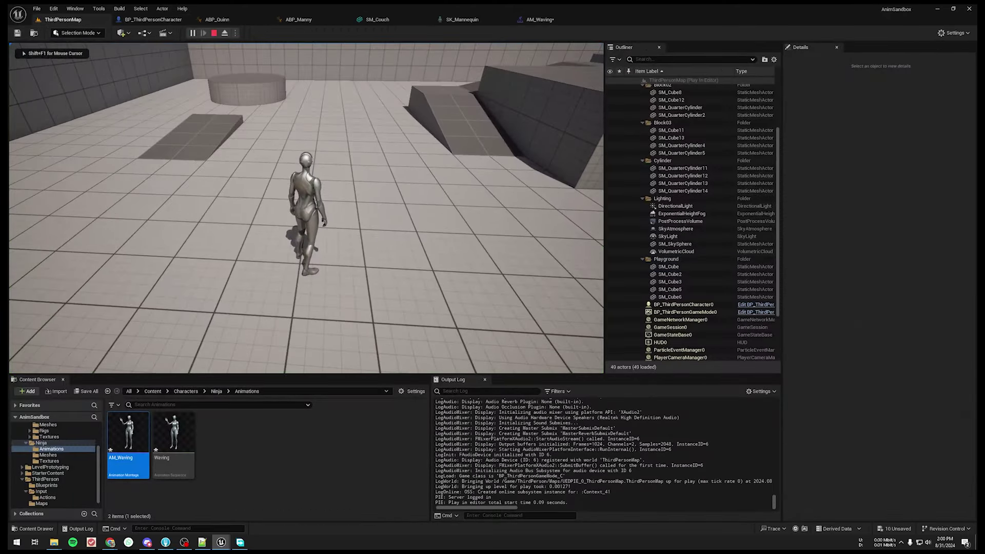
Stop the play session and inspect the IsInEmote variable in the Event Graph.
key("Escape")
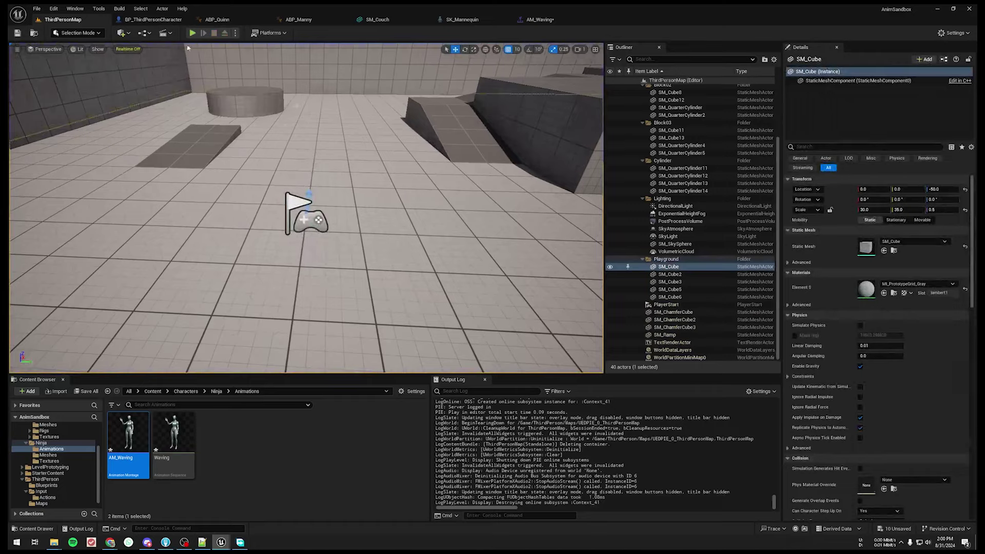
left_click(153, 20)
scroll(284, 299, "down", 2)
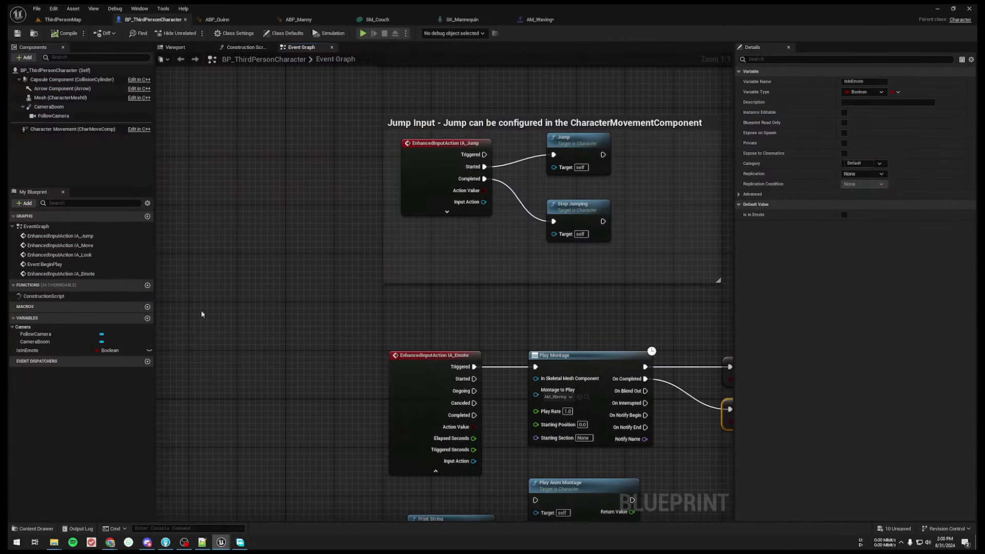
left_click(31, 350)
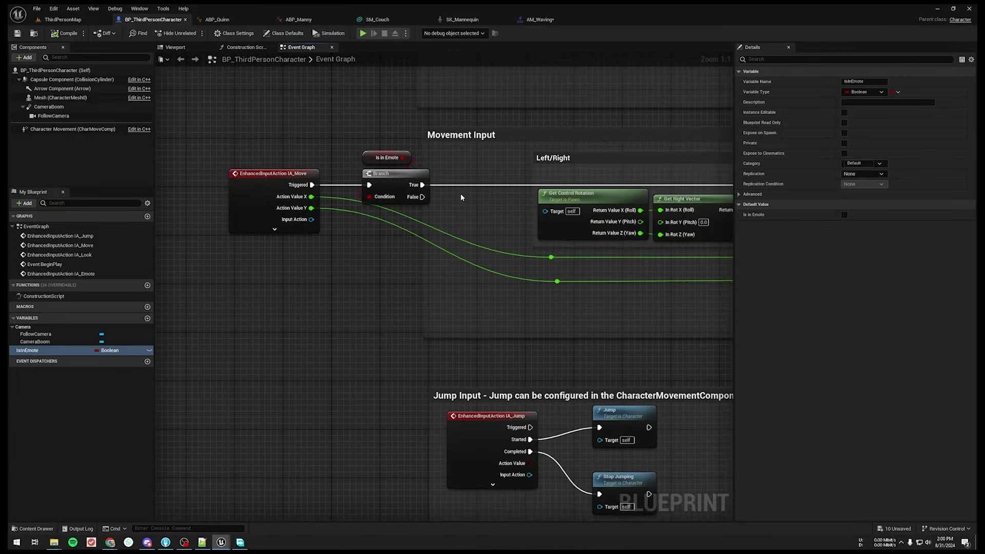
Drive Add Movement Input from the Branch's False output via a reroute node, then play-test.
right_click_drag(461, 197, 352, 228)
left_click_drag(328, 216, 327, 227, "ctrl")
double_click(397, 226)
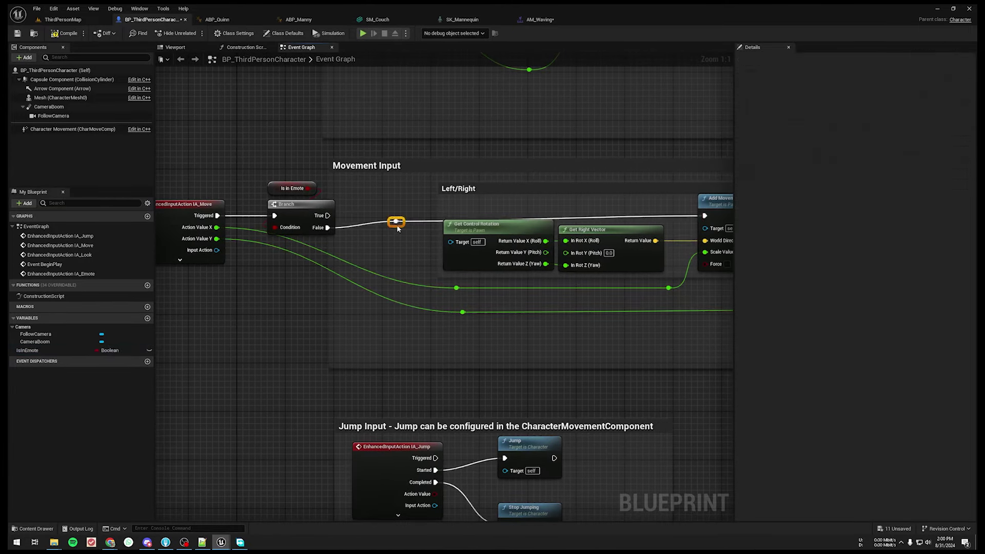
left_click(395, 222)
left_click_drag(395, 221, 372, 215)
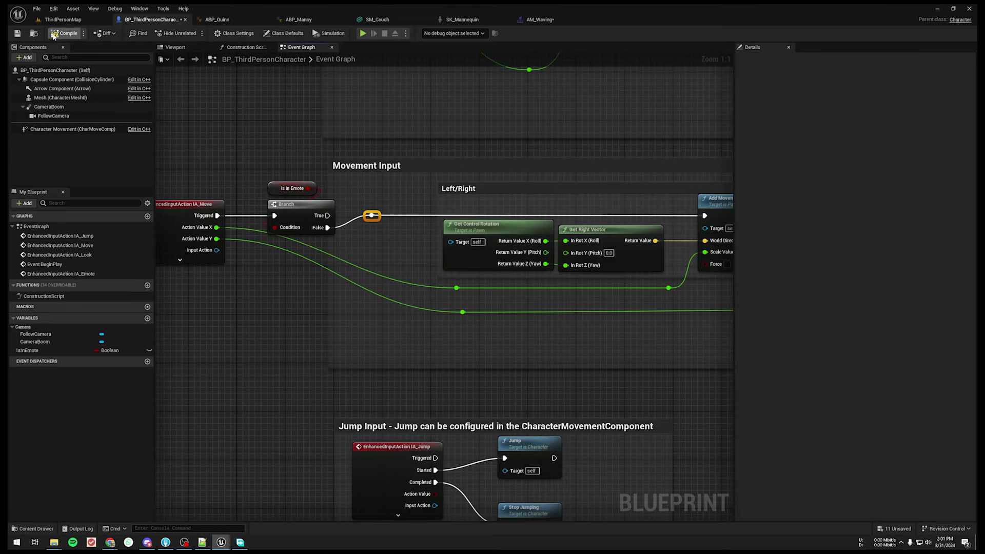
left_click(62, 19)
left_click(192, 33)
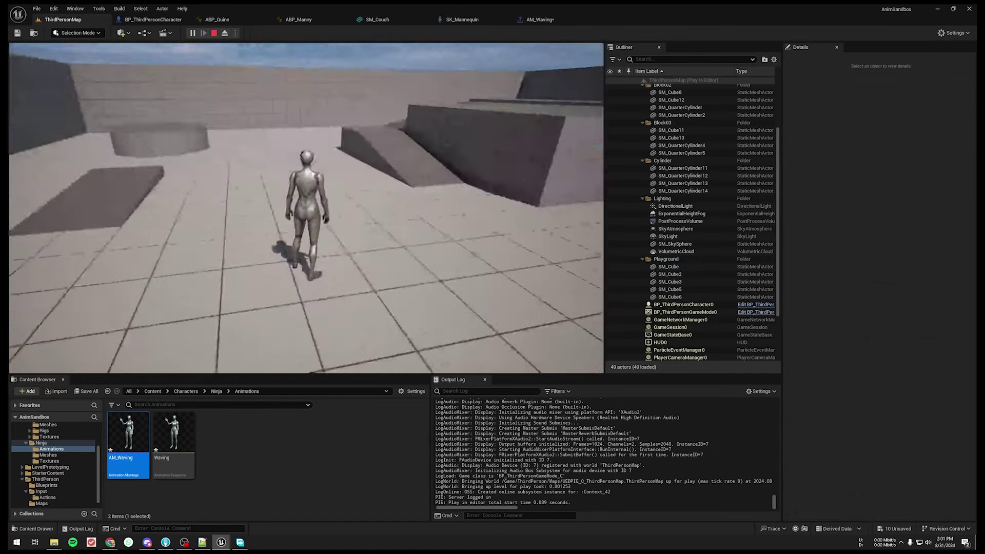
Stop play and confirm Play Montage still uses the AM_Waving montage.
key("Escape")
left_click(153, 20)
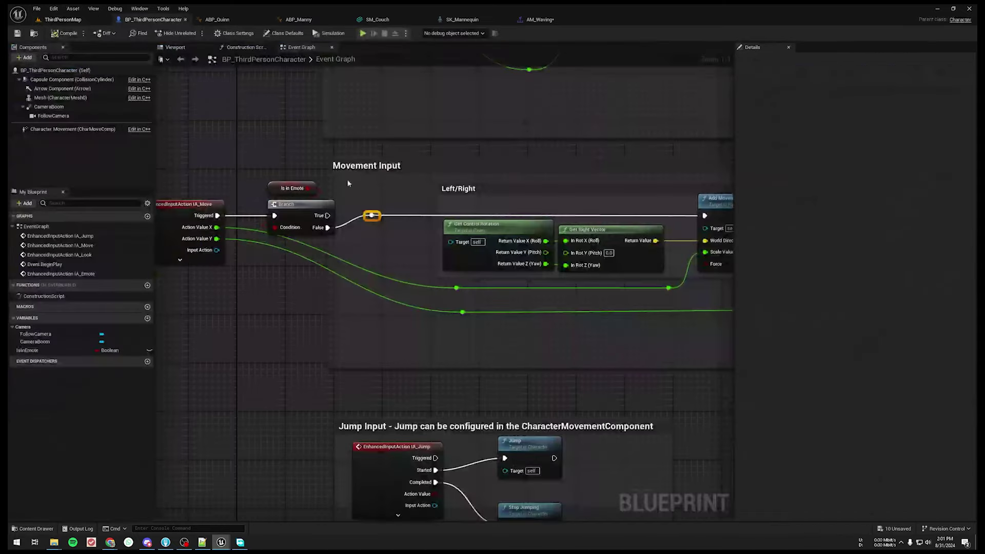
right_click_drag(357, 462, 357, 137)
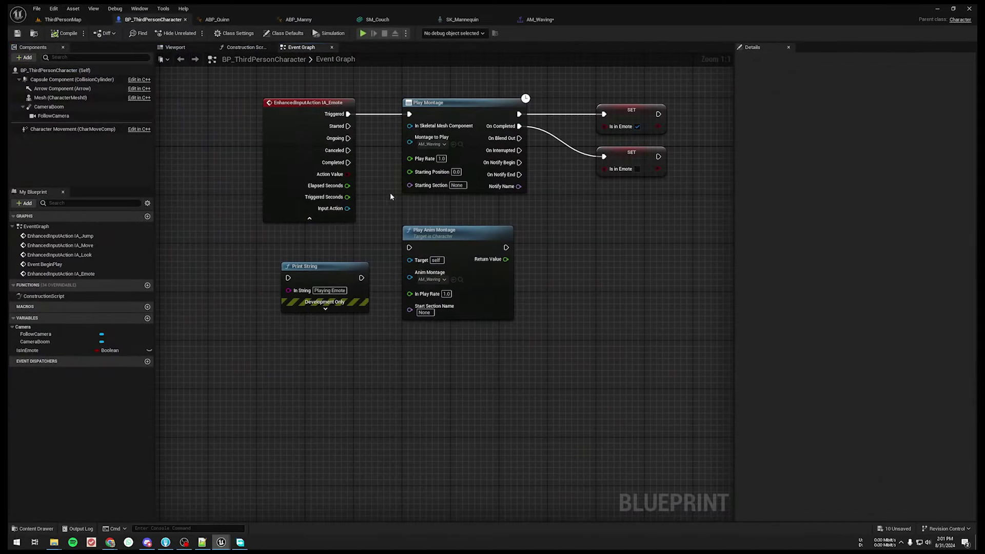
right_click_drag(386, 205, 371, 210)
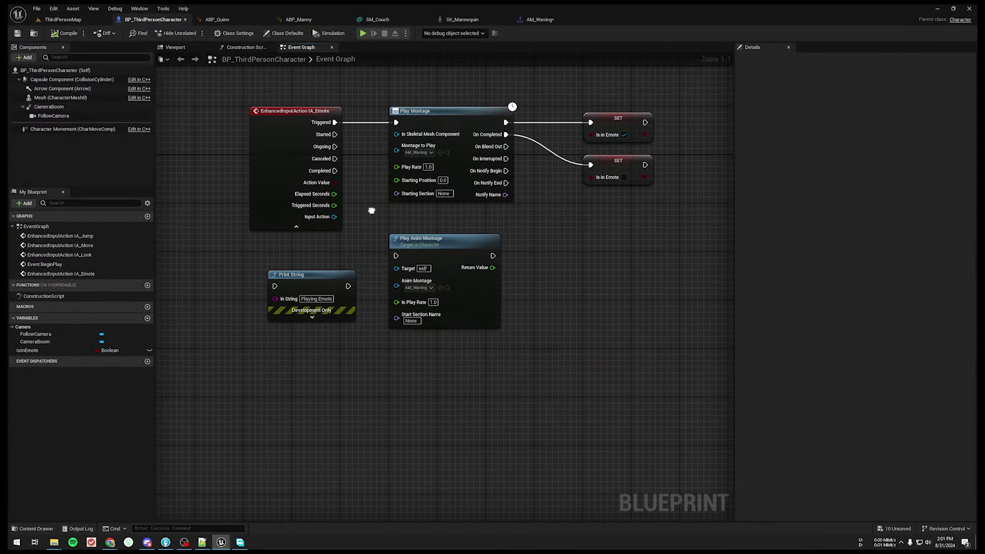
left_click(418, 152)
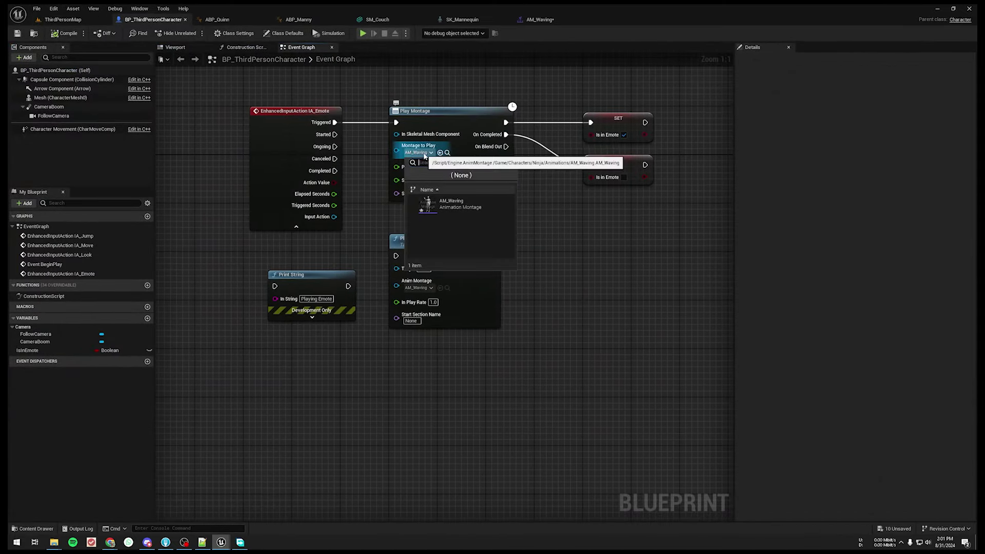
left_click(543, 224)
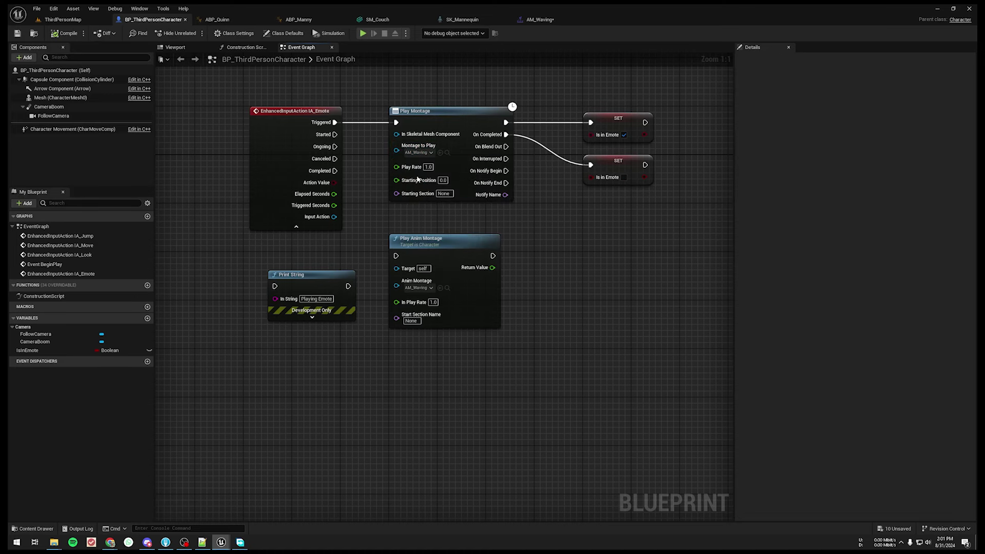
Drag the Mesh component in and connect it to Play Montage's In Skeletal Mesh Component.
right_click_drag(421, 112, 429, 191)
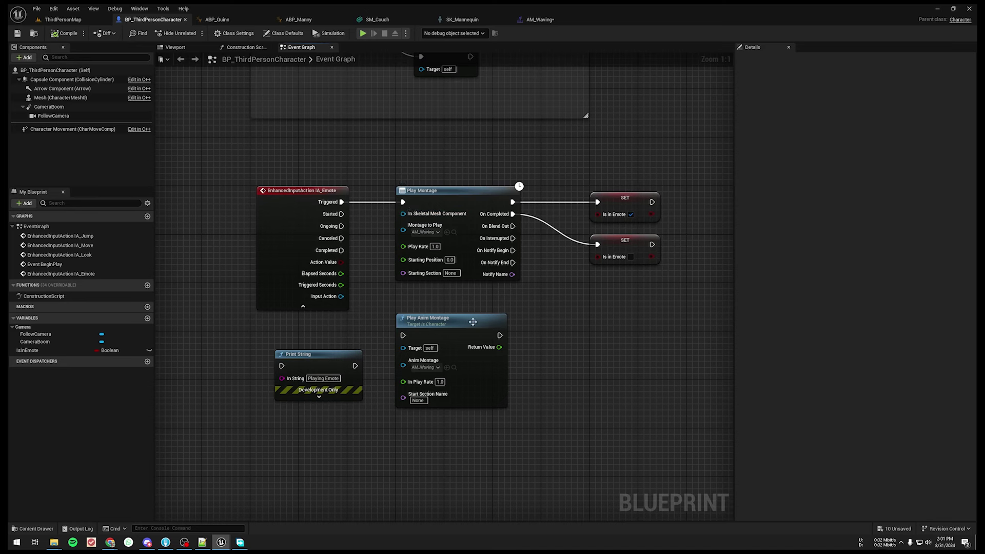
left_click(436, 323)
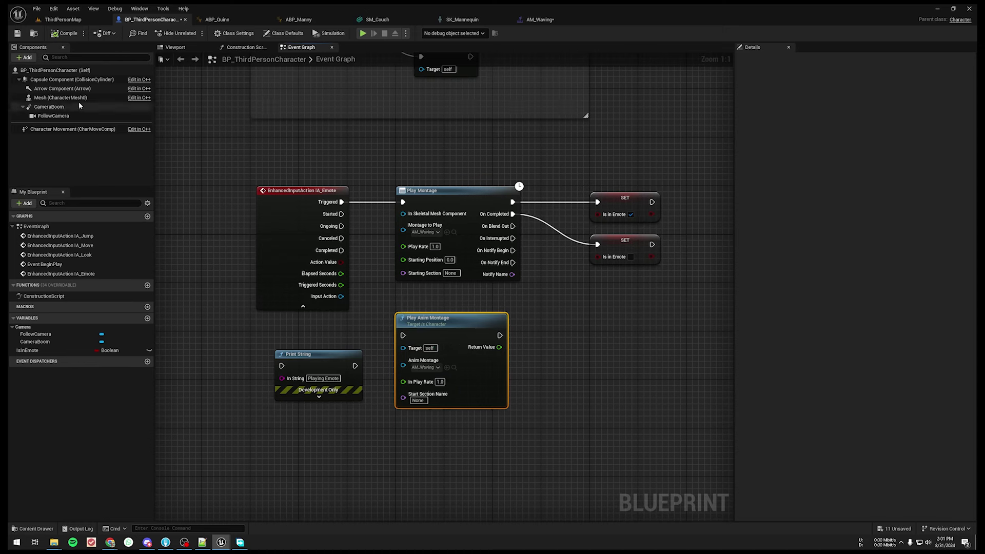
left_click_drag(60, 97, 403, 167)
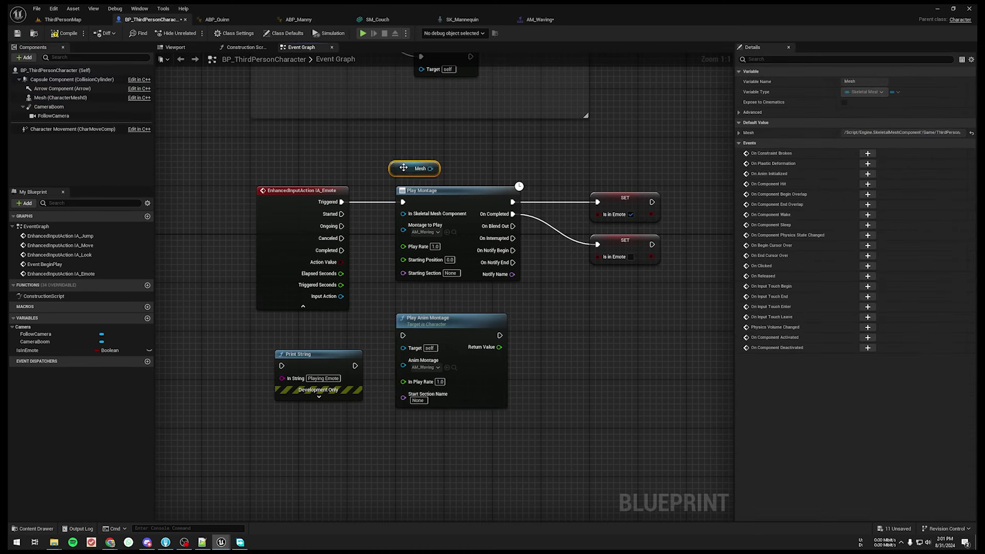
mouse_move(437, 174)
left_mouse_down()
mouse_move(389, 200)
mouse_move(403, 214)
left_mouse_up()
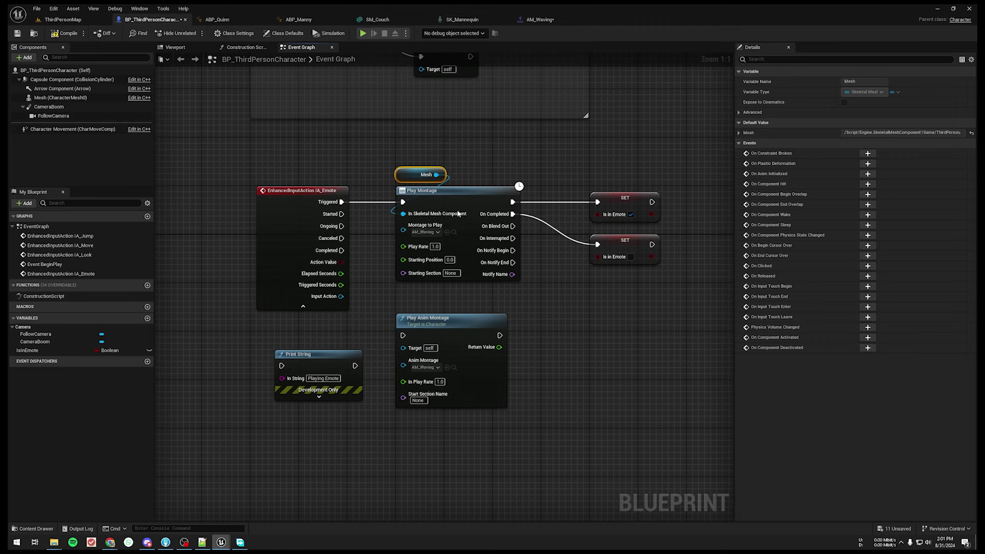
Compile, save and play-test: wave with E, run forward and jump, then stop.
left_click(54, 33)
left_click(63, 19)
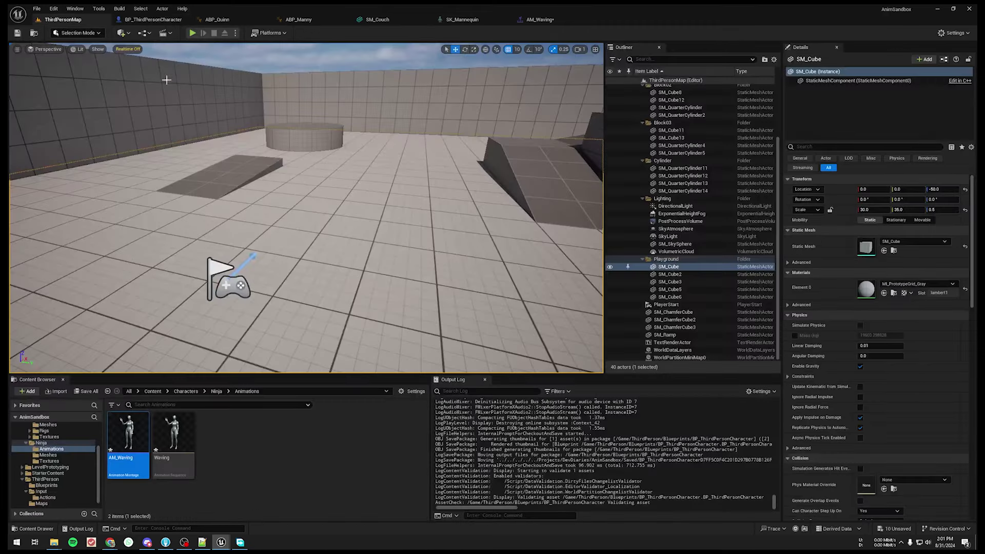
left_click(192, 36)
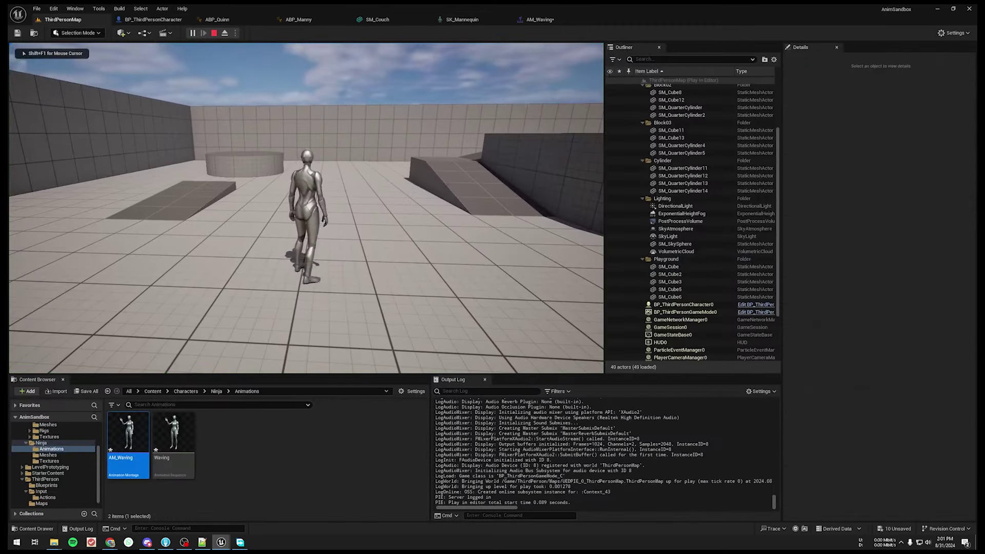
key("e")
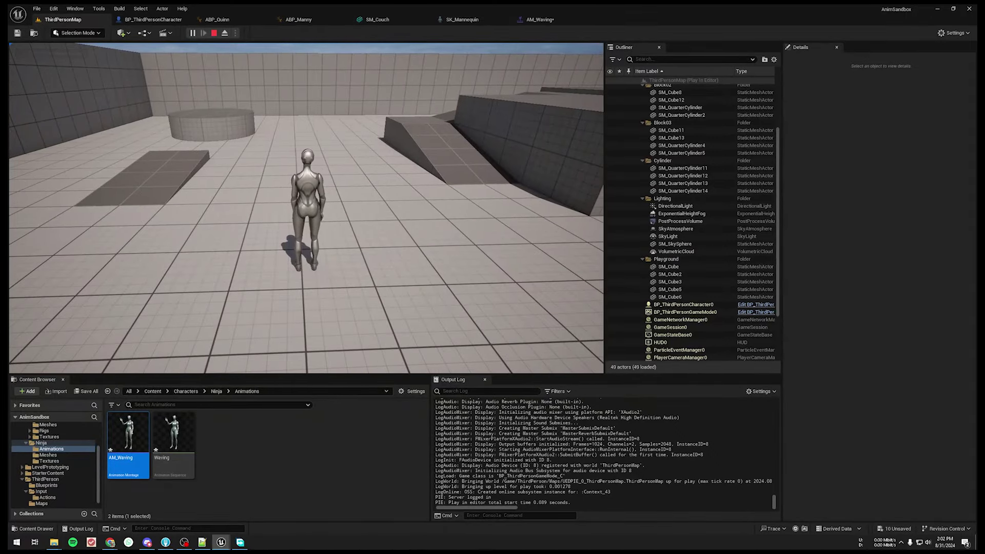
key("w")
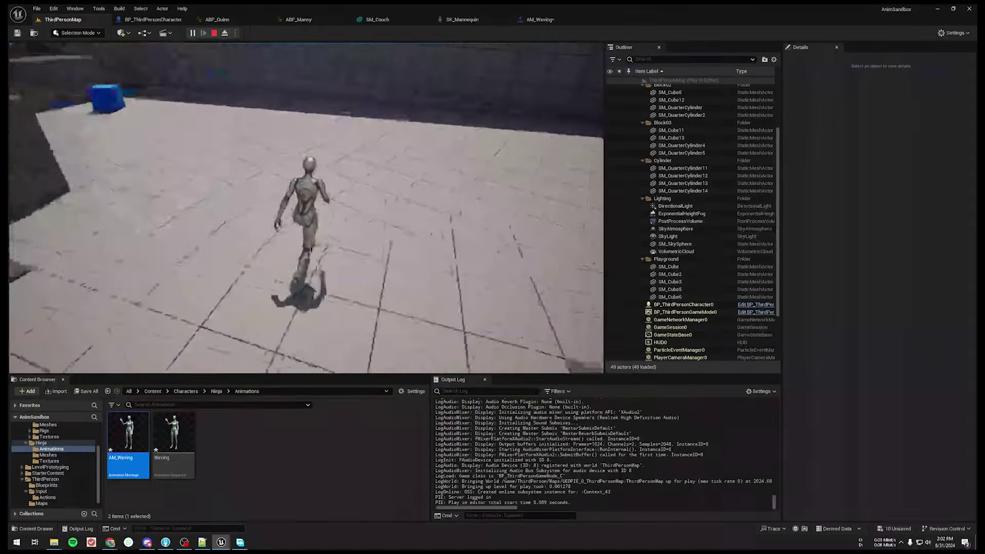
key("space")
key("w")
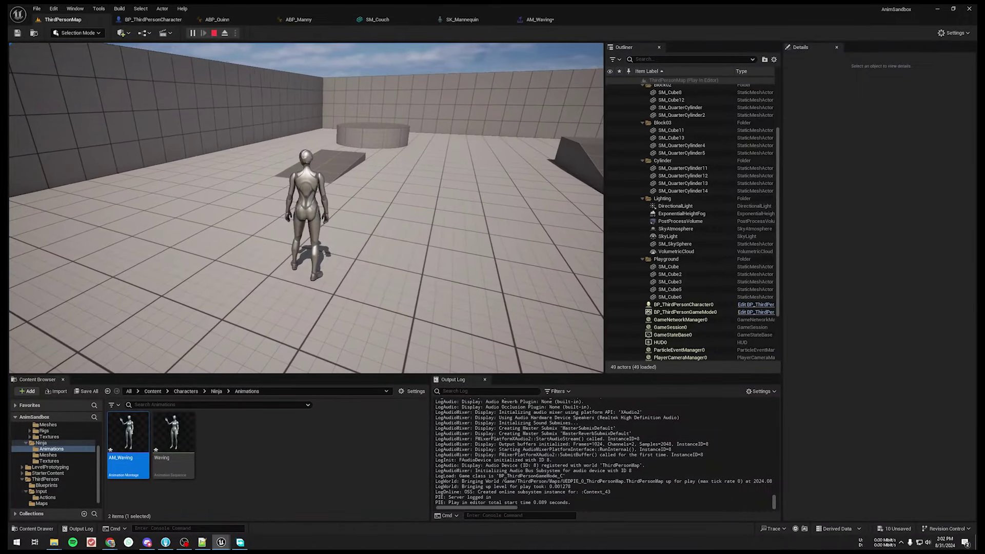
key("Escape")
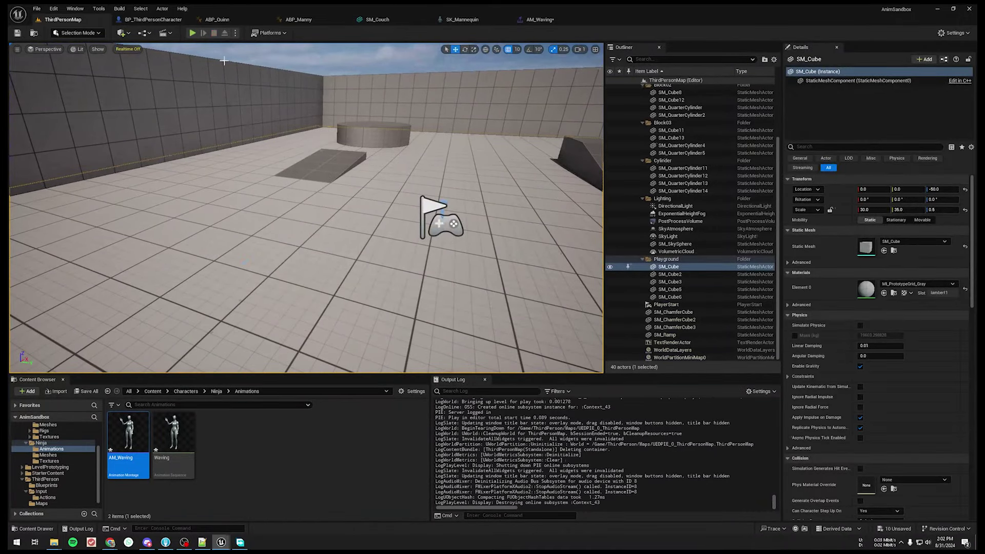
Play again and trigger the wave emote, then stop and reopen the character Event Graph.
key("alt+p")
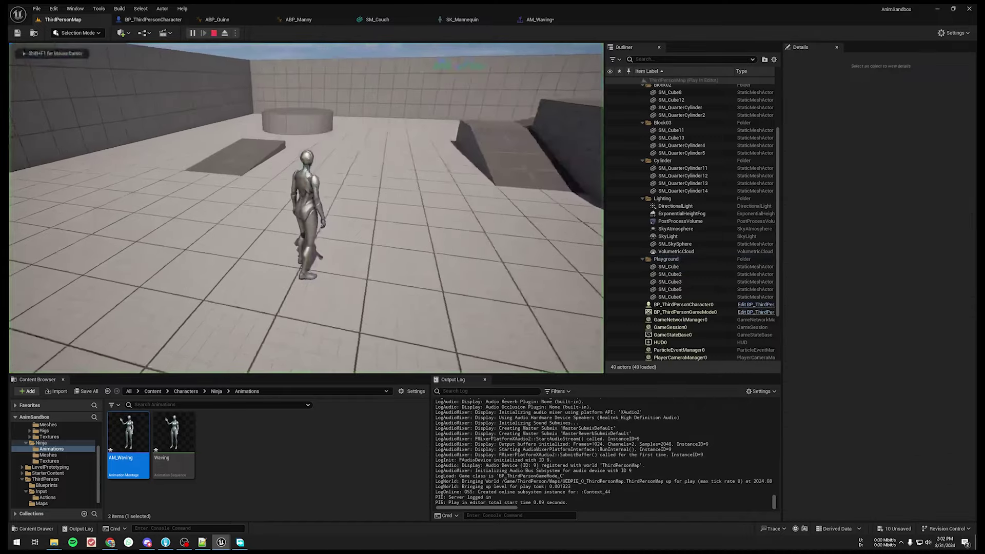
key("w")
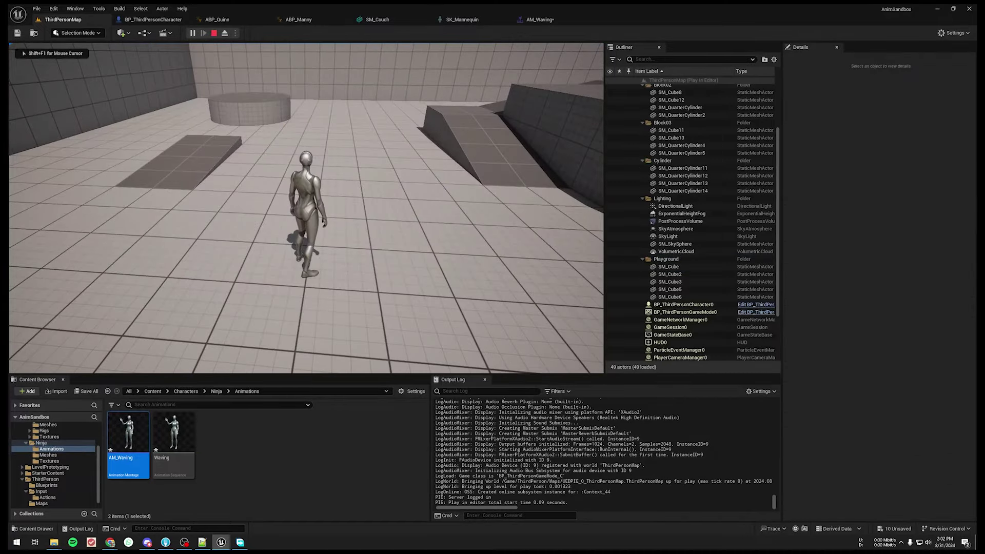
key("Escape")
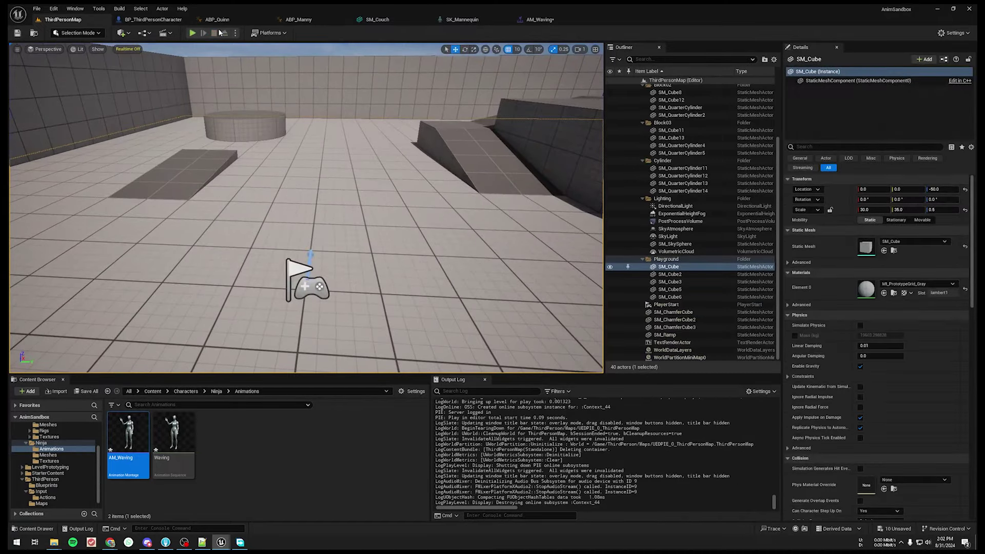
left_click(193, 33)
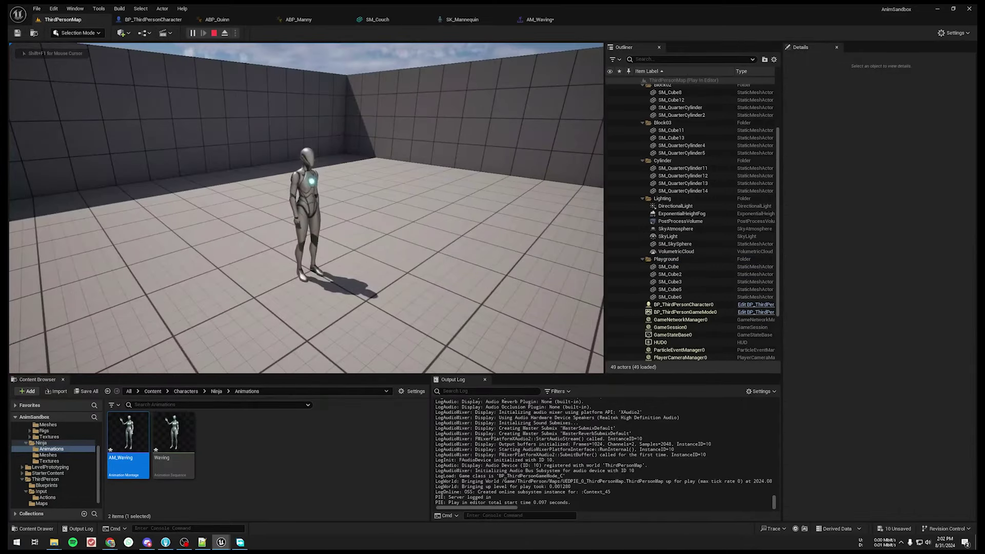
key("e")
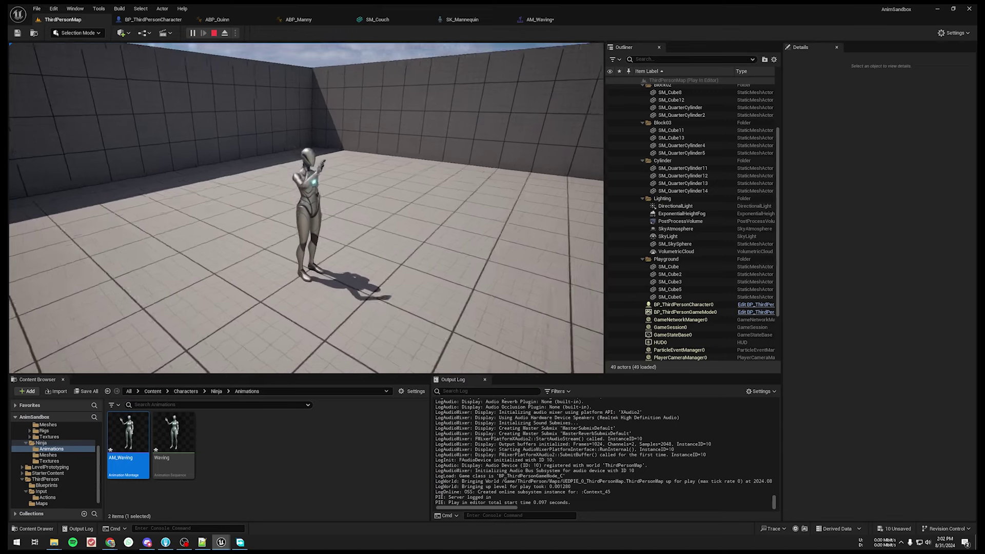
key("Escape")
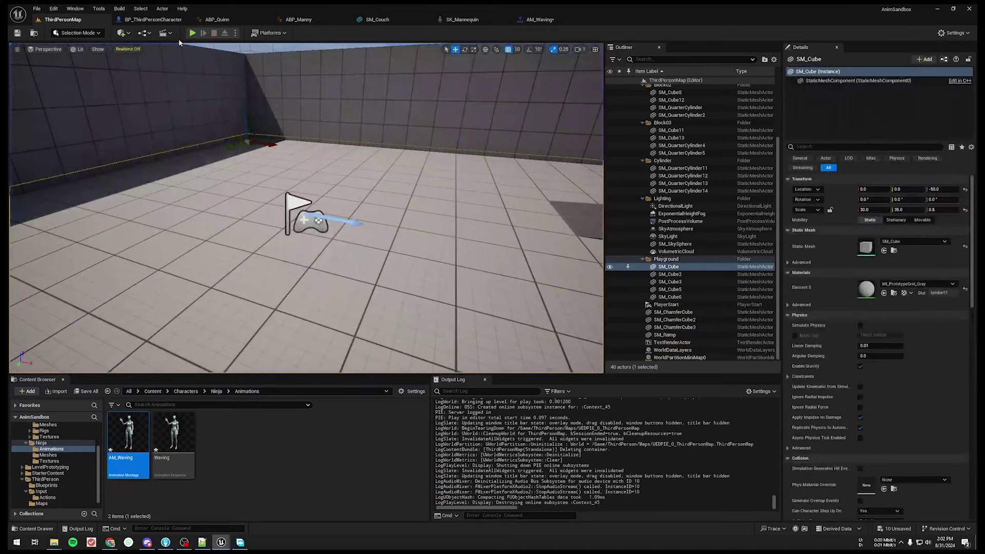
left_click(153, 20)
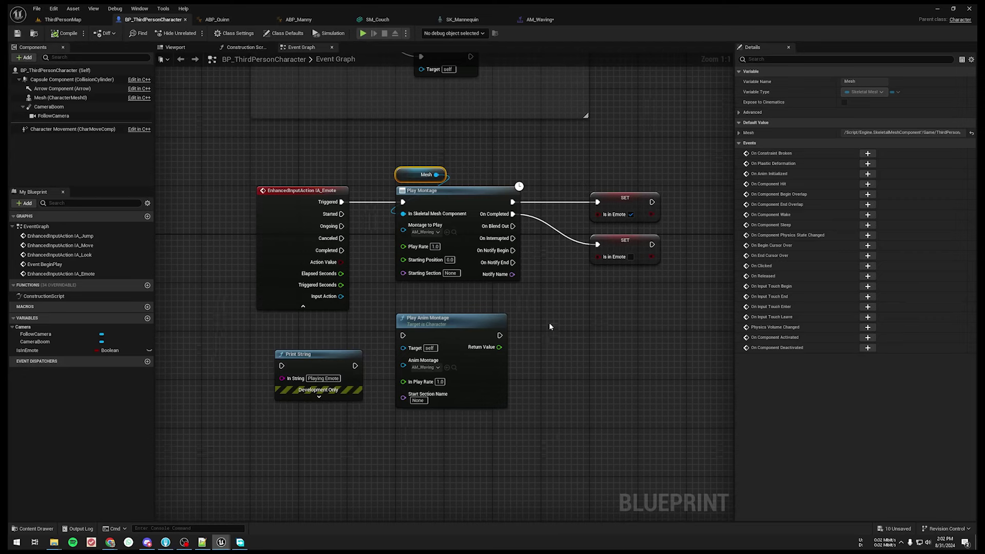
Move Play Anim Montage lower and shift the Mesh, Play Montage and SET nodes right.
left_click_drag(467, 347, 473, 408)
mouse_move(410, 131)
left_mouse_down()
mouse_move(465, 218)
mouse_move(647, 329)
left_mouse_up()
left_click_drag(457, 191, 553, 192)
left_click(424, 239)
right_click_drag(427, 224, 364, 205)
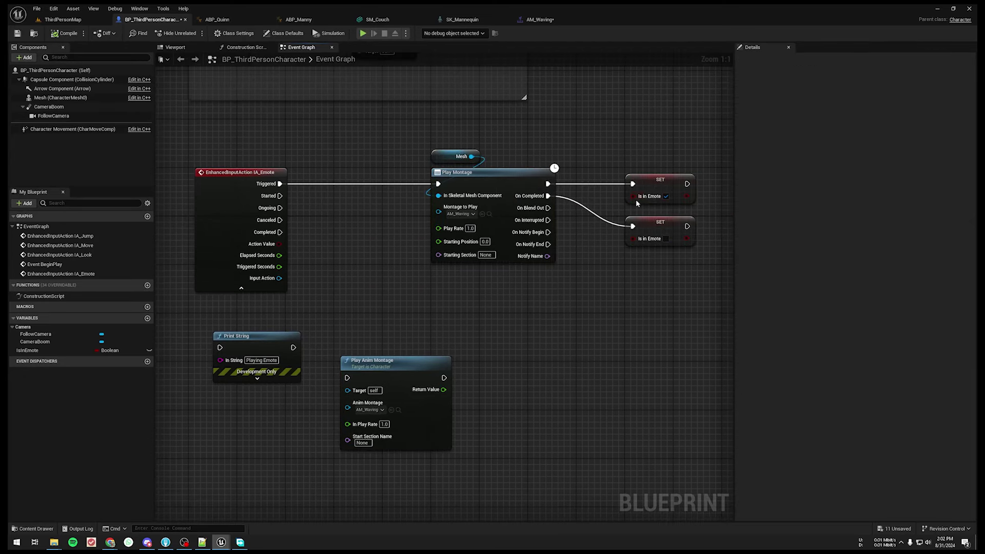
left_click(641, 182)
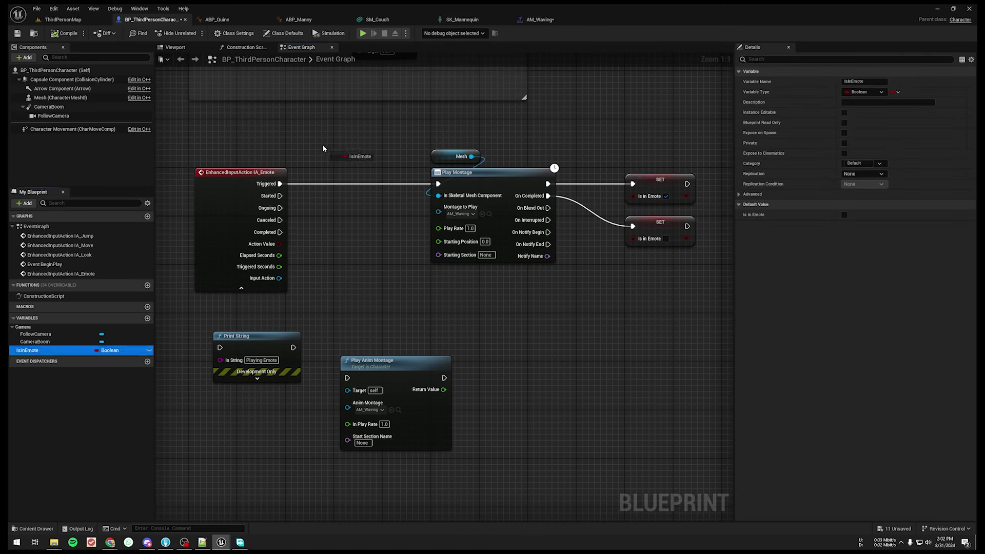
Add an Is in Emote getter feeding a new Branch, with IA_Emote's Triggered wired into it.
left_click_drag(29, 350, 345, 165)
left_click(337, 163)
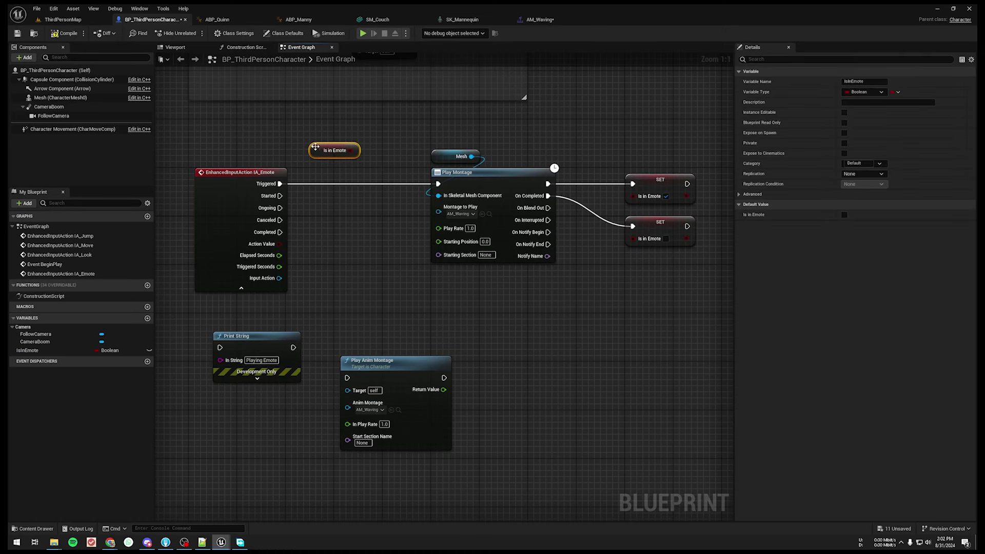
left_click_drag(358, 151, 323, 186)
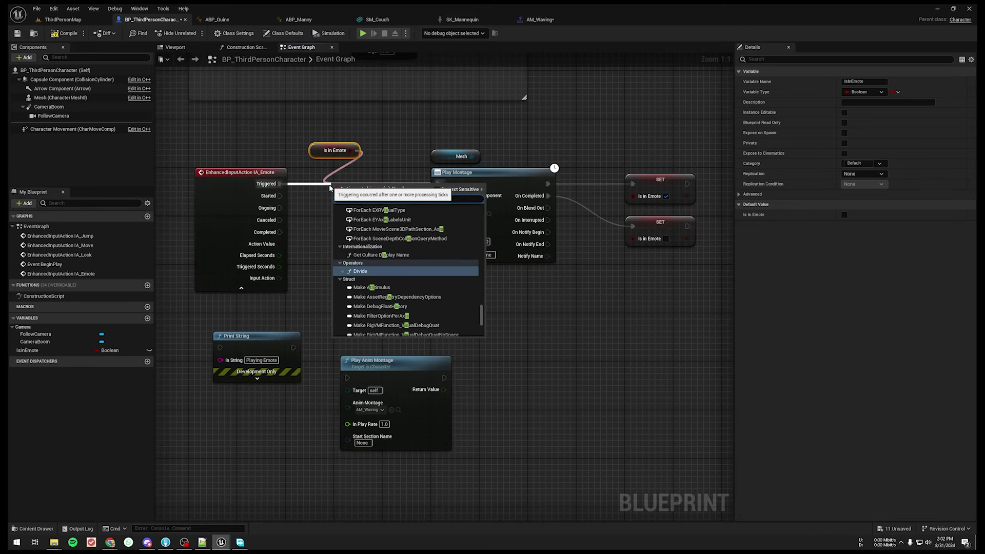
key("Down")
key("Down")
key("Down")
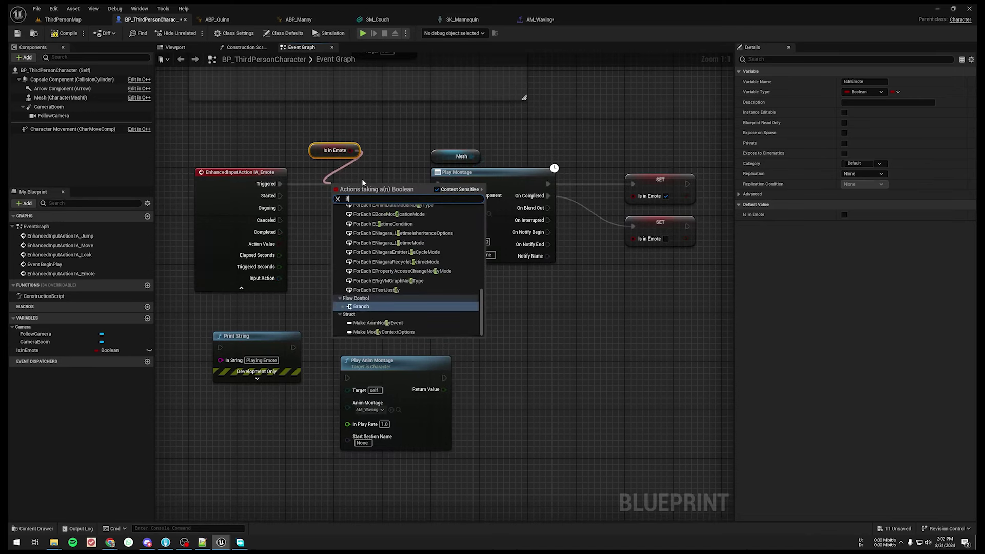
key("Return")
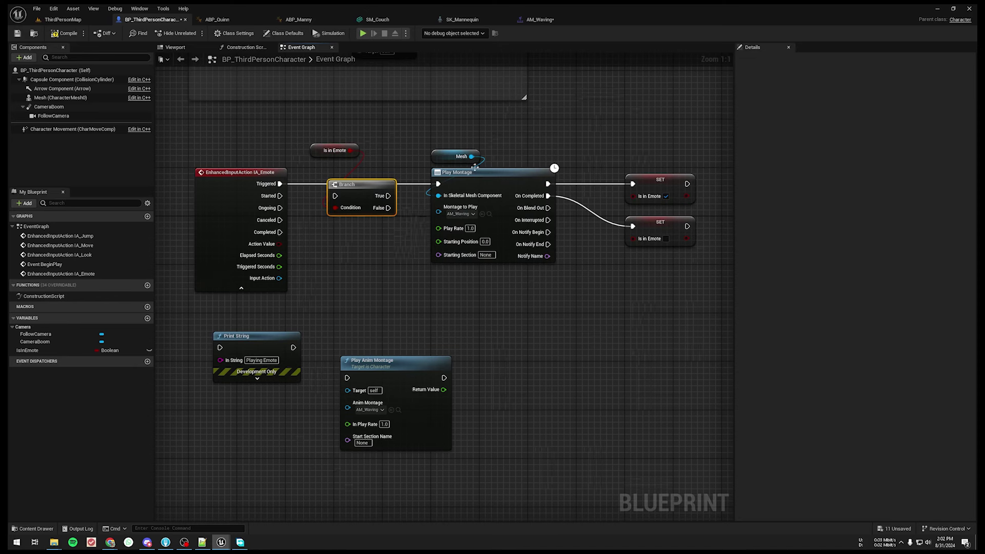
left_click_drag(328, 152, 346, 171)
mouse_move(280, 183)
left_mouse_down()
mouse_move(335, 195)
mouse_move(360, 189)
left_mouse_up()
left_click(370, 200, "shift")
right_click_drag(361, 188, 268, 178)
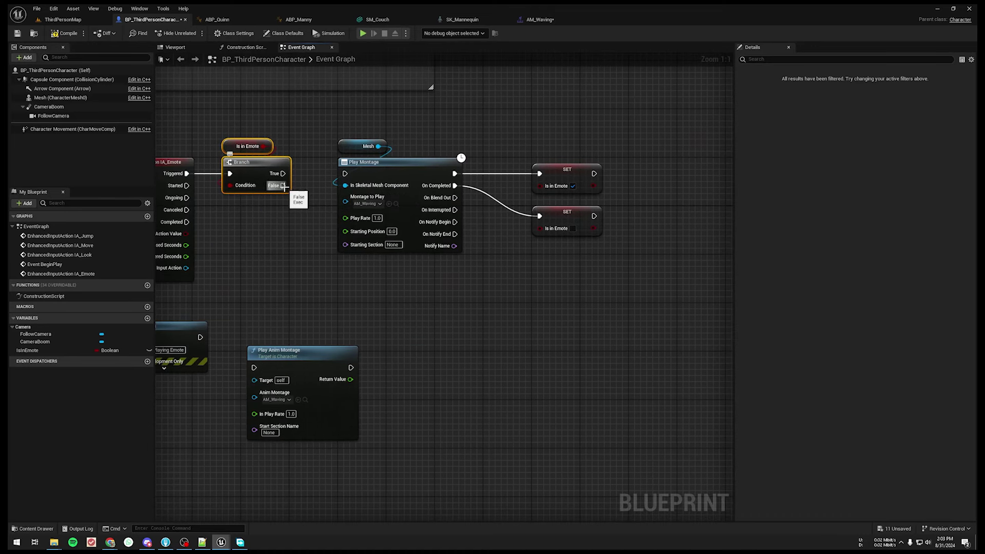
left_click(107, 350)
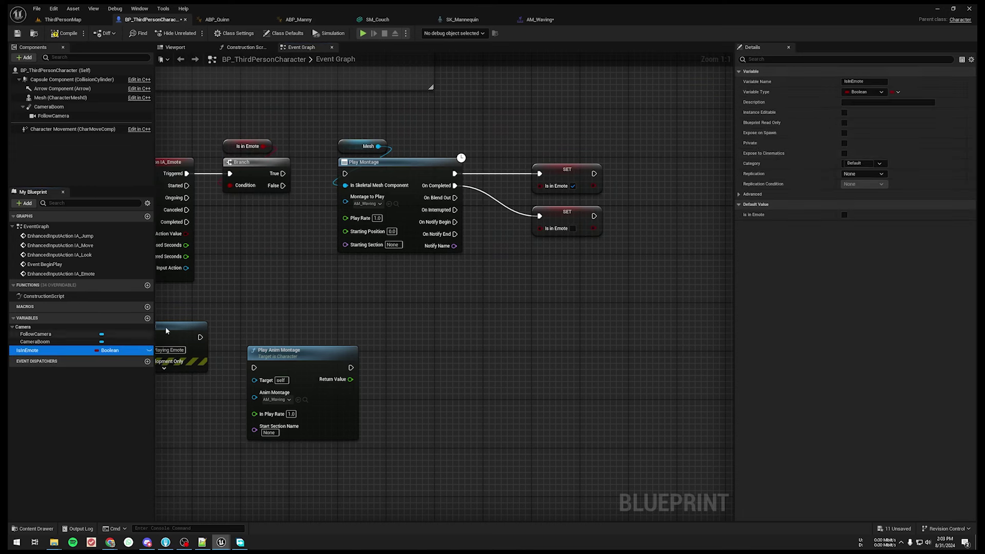
Rename the IsInEmote variable to IsEmotePlaying.
left_click(835, 82)
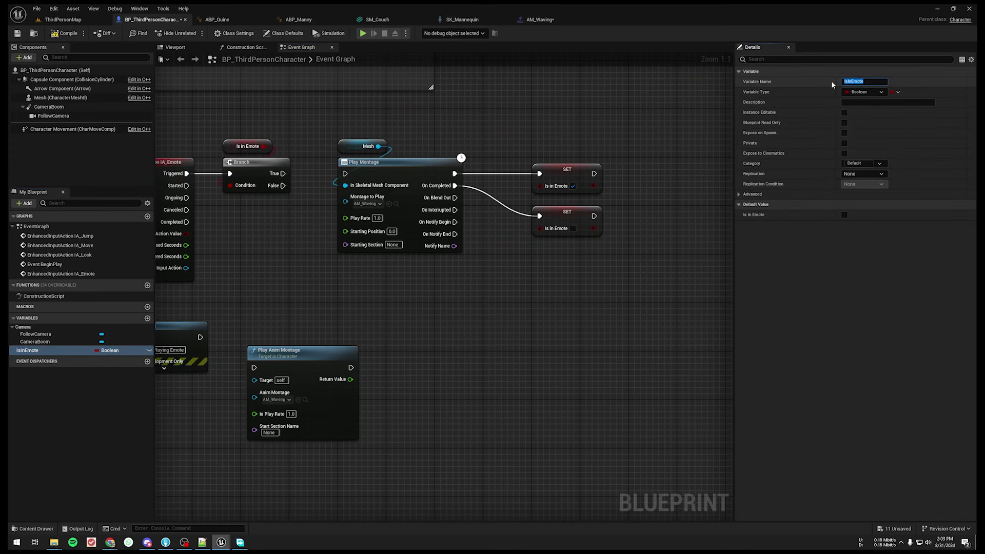
type("Playing")
key("Return")
Wire the Branch's False output to Play Montage, compile, and go back to ThirdPersonMap.
right_click_drag(194, 122, 299, 168)
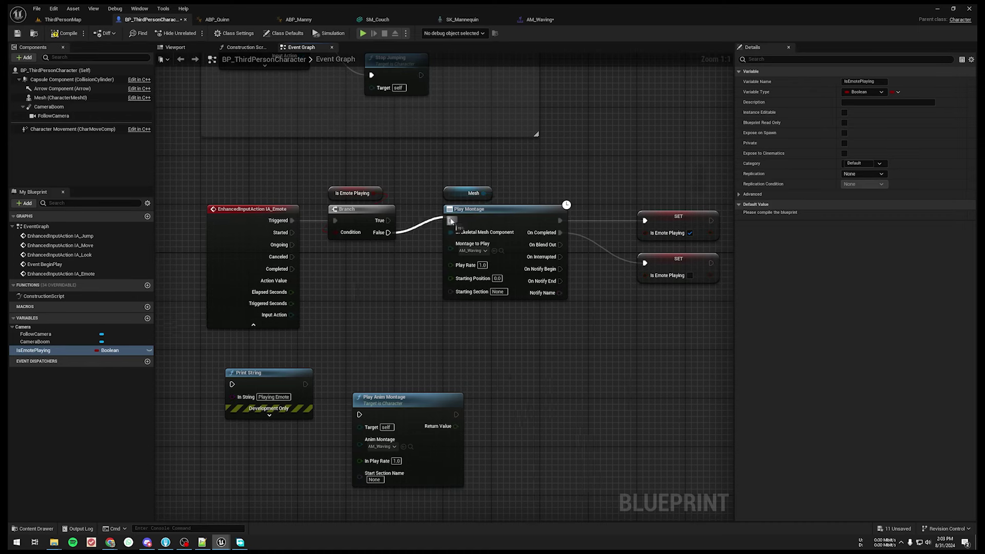
left_click_drag(389, 233, 450, 221)
right_click_drag(420, 177, 464, 210)
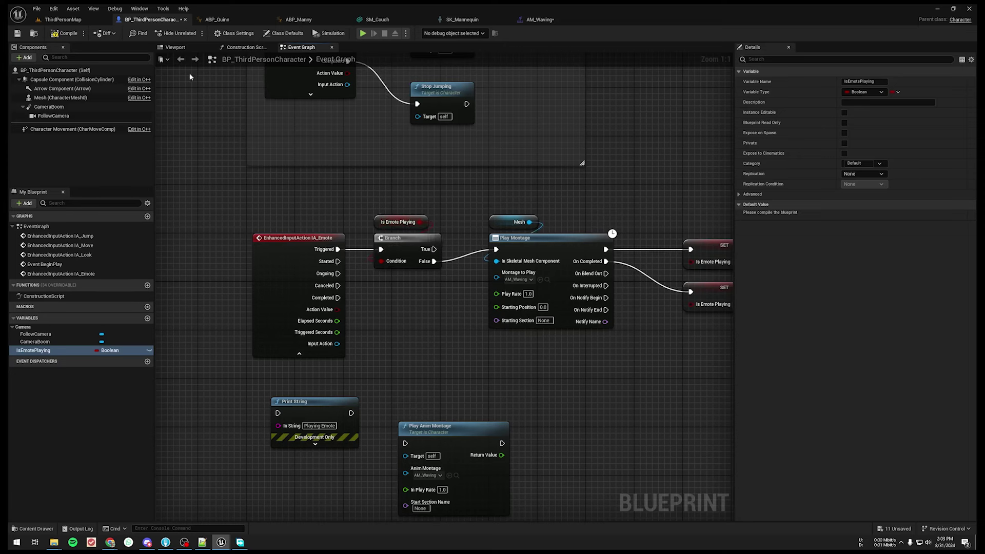
left_click(64, 32)
left_click(87, 21)
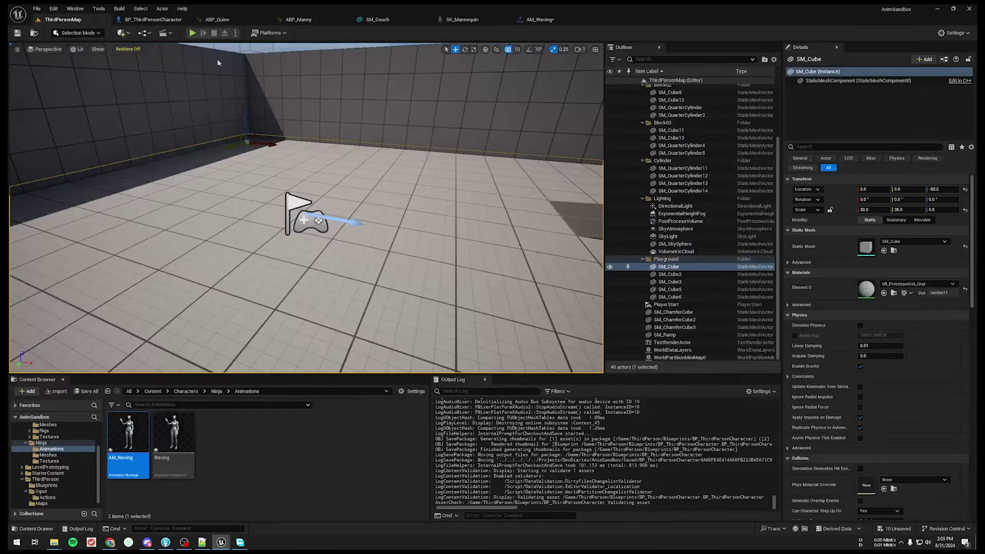
left_click(193, 33)
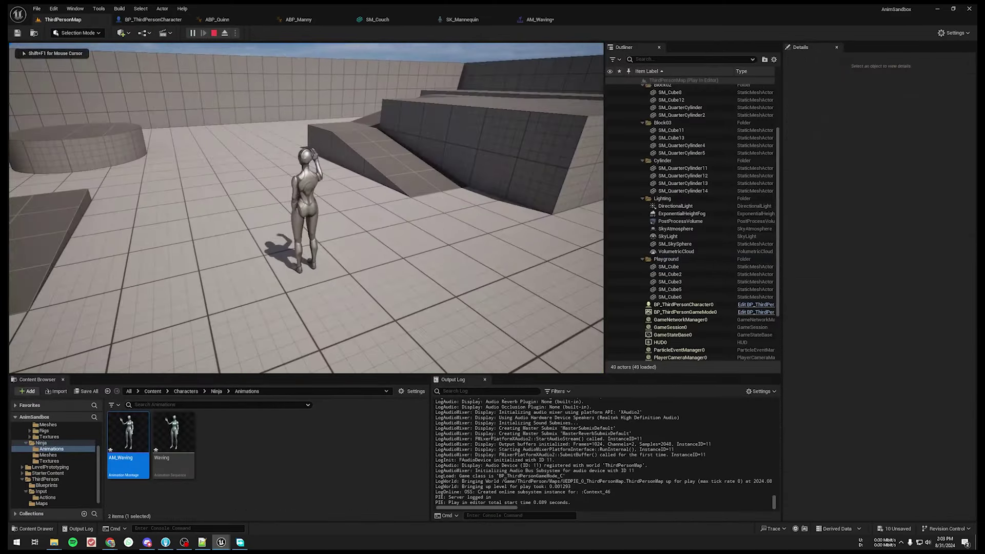
key("1")
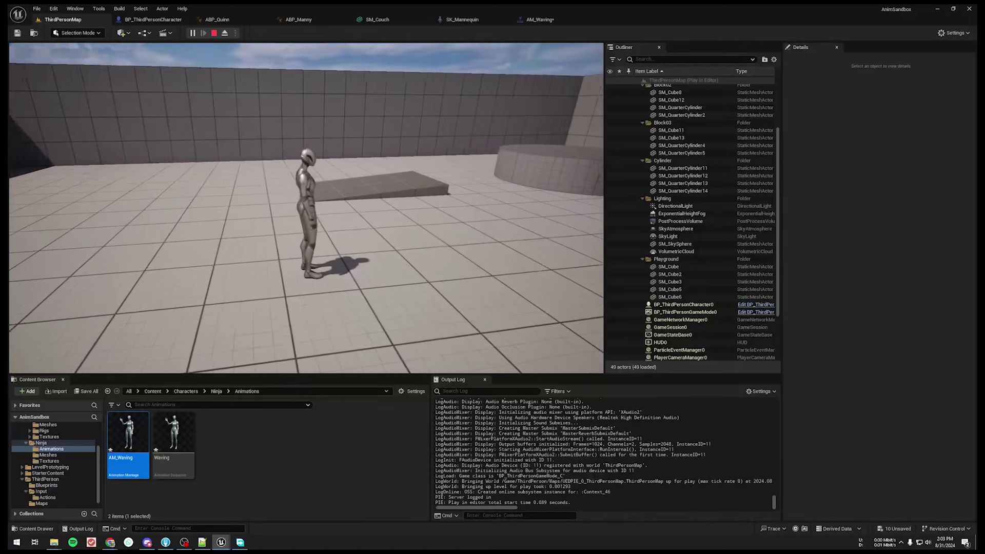
key("w")
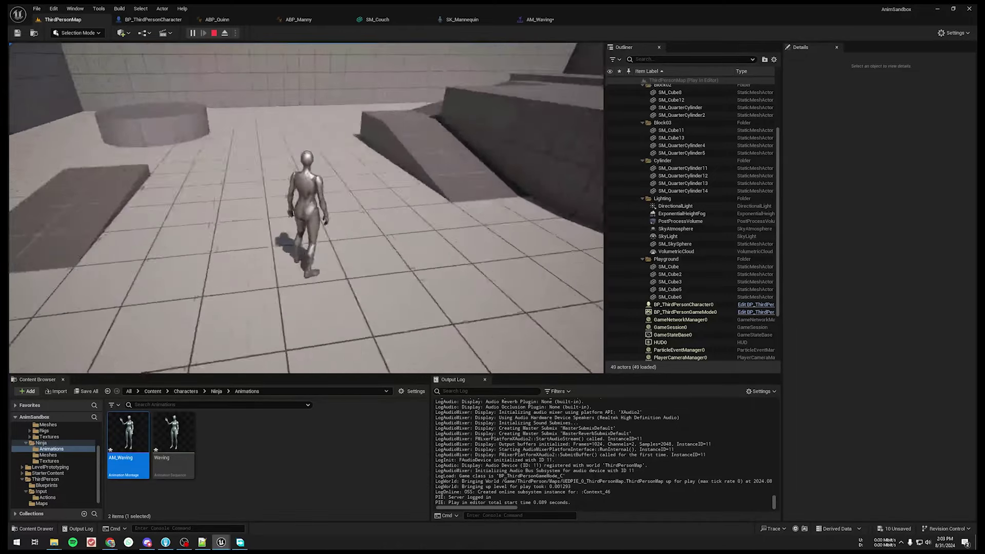
key("Escape")
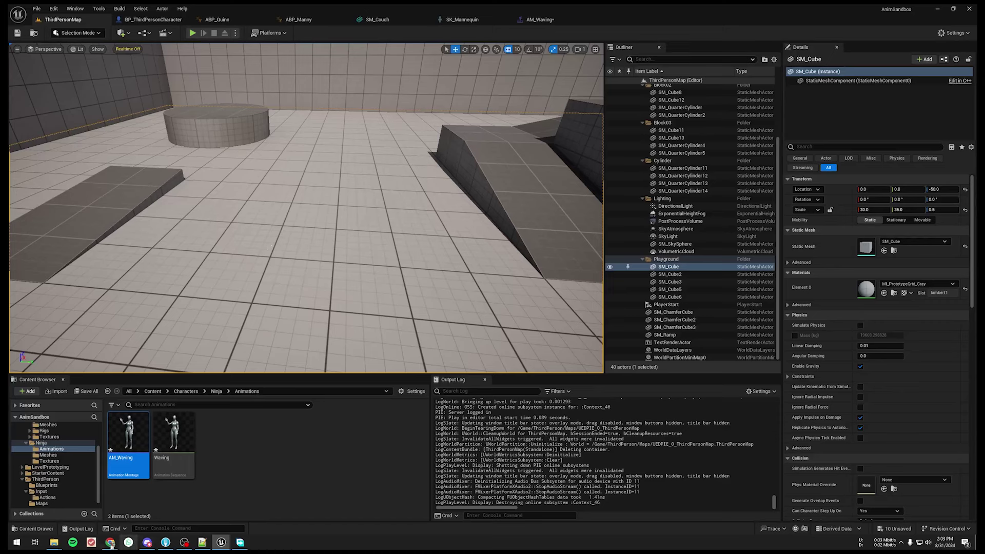
mouse_move(54, 543)
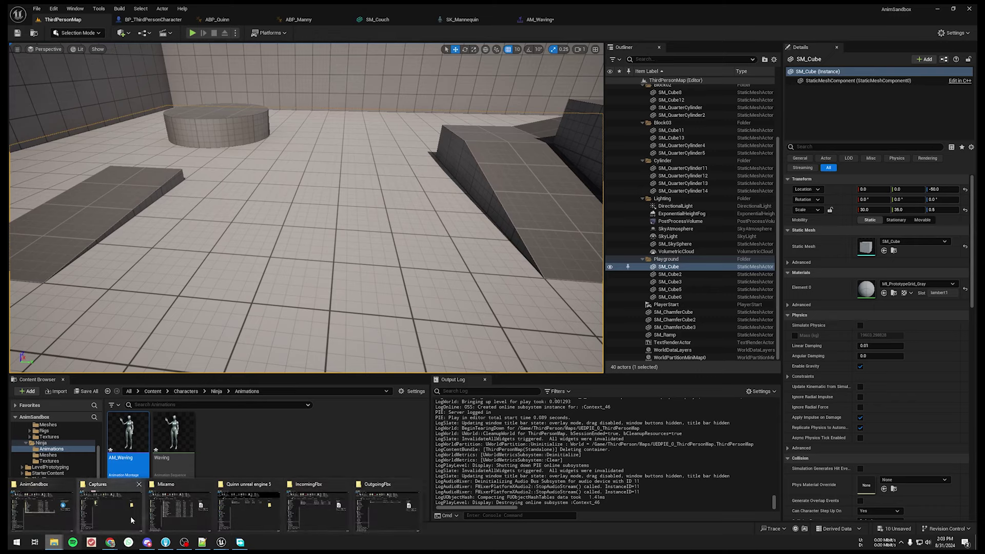
Show the Mixamo folder with Stomach Hit.fbx selected, then launch Mixamo Converter.
left_click(173, 501)
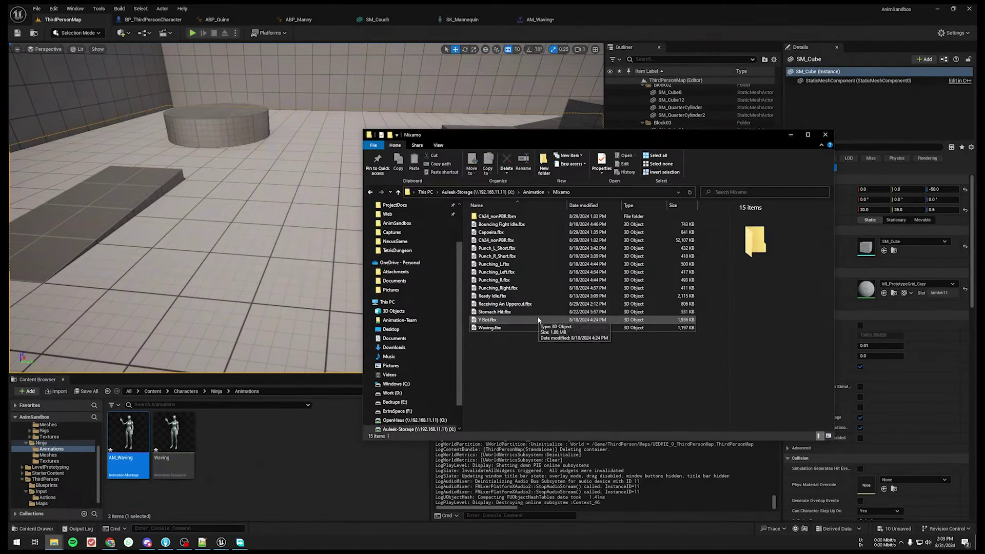
left_click(508, 313)
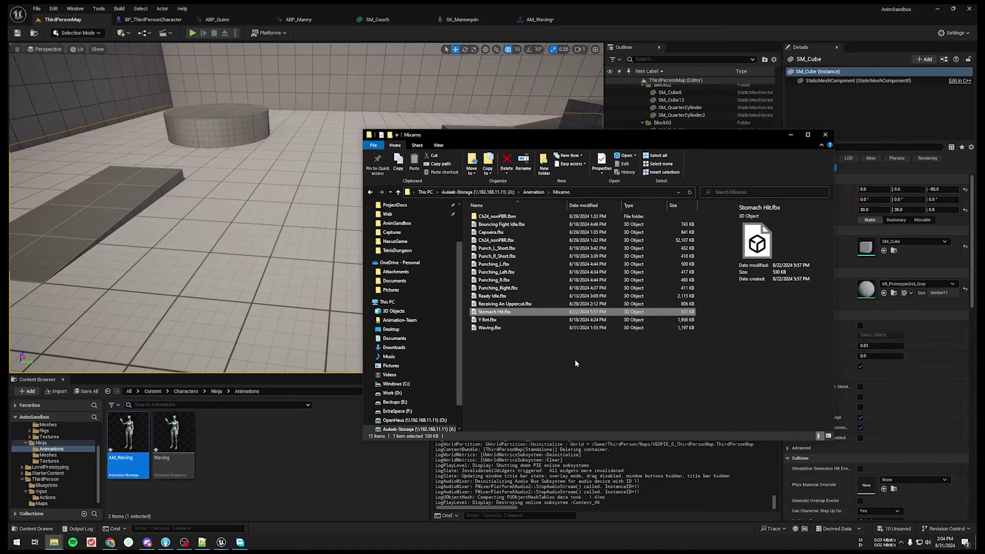
left_click_drag(575, 139, 599, 127)
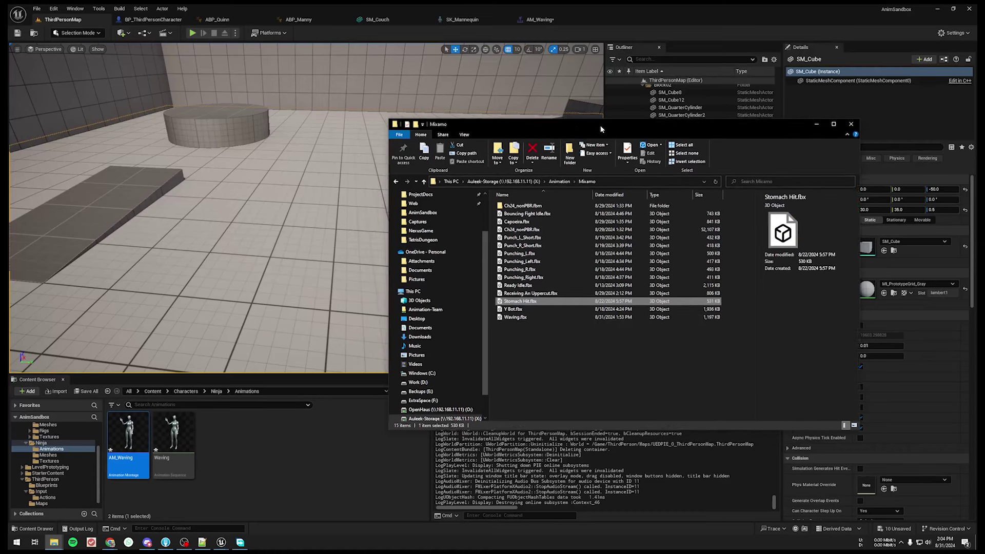
left_click(25, 548)
left_click(278, 450)
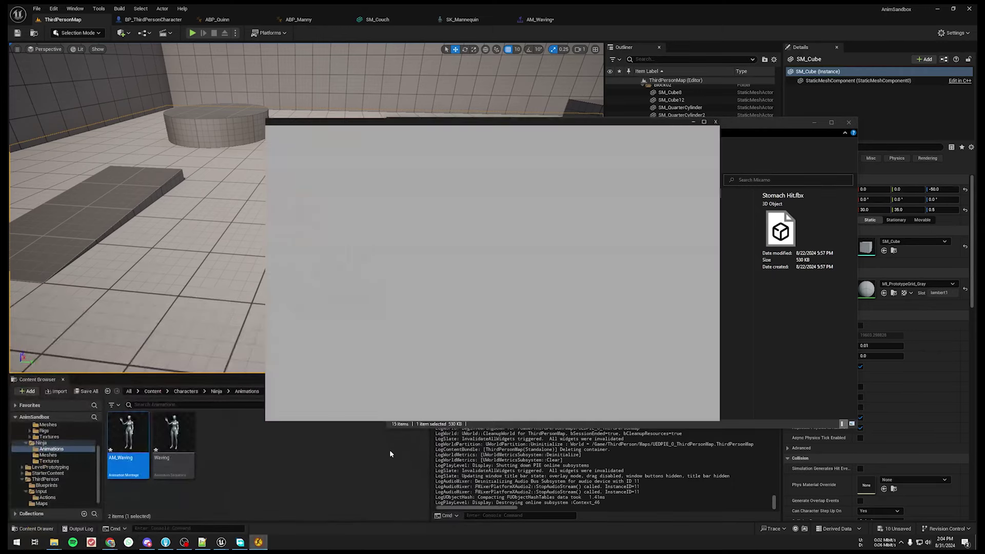
Reach Mixamo Converter's conversion steps page and remove the leftover Waving.fbx from the queue.
left_click(563, 267)
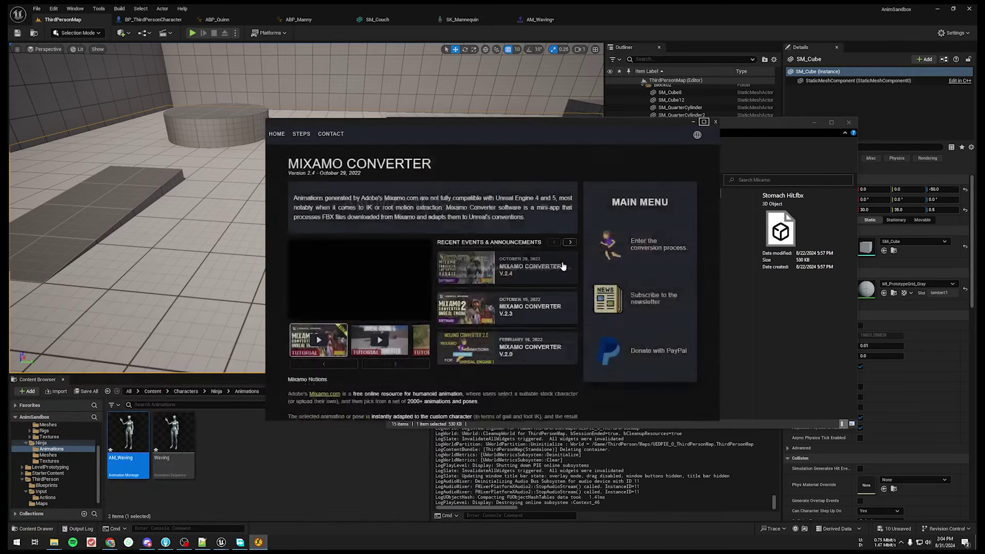
double_click(420, 194)
mouse_move(531, 126)
left_mouse_down()
mouse_move(411, 134)
mouse_move(398, 125)
left_mouse_up()
left_click(516, 253)
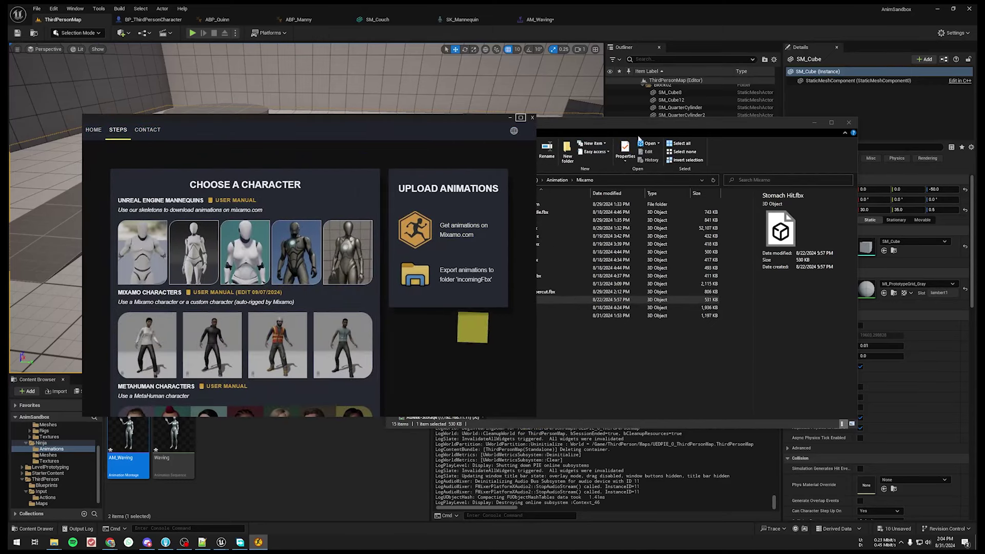
left_click_drag(639, 126, 704, 122)
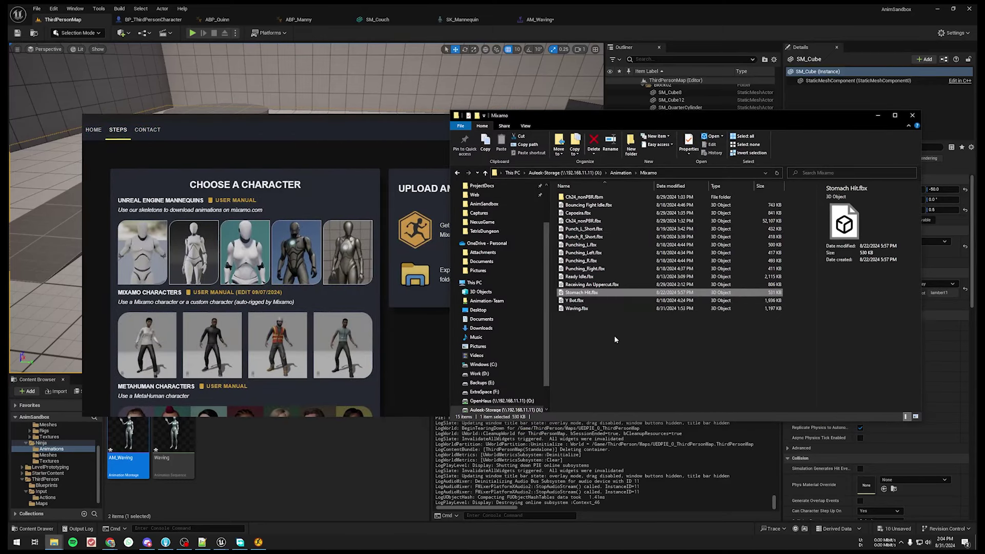
scroll(386, 323, "down", 5)
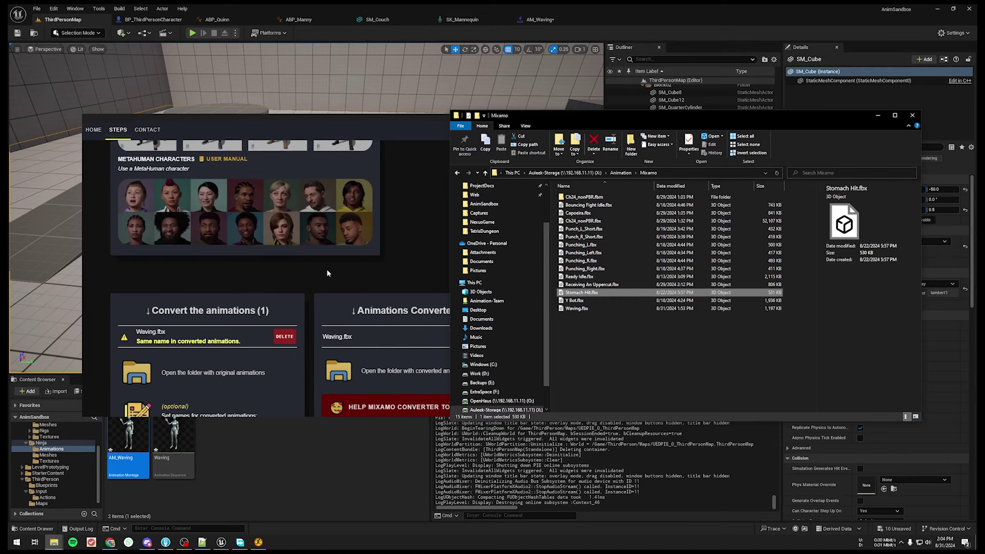
scroll(326, 269, "down", 3)
left_click(278, 282)
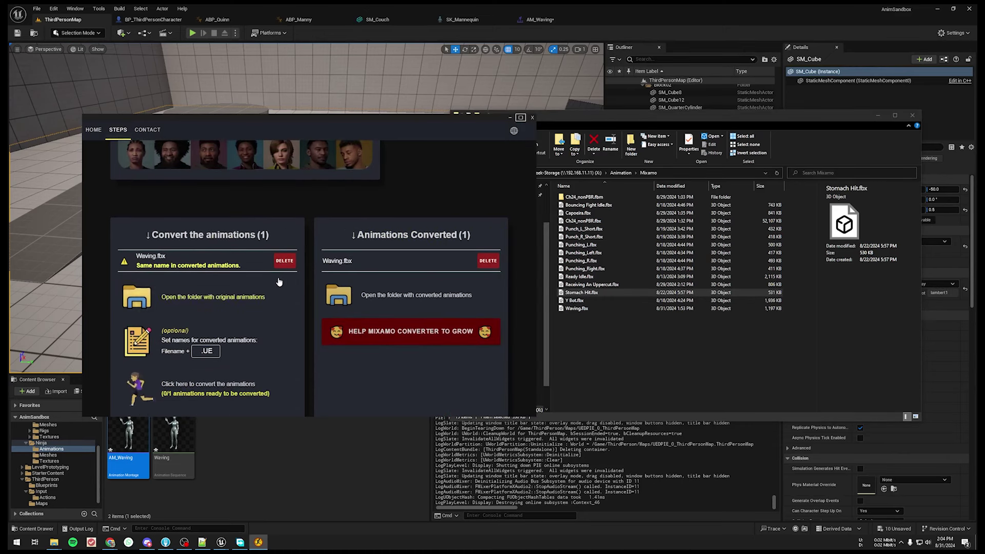
left_click(285, 261)
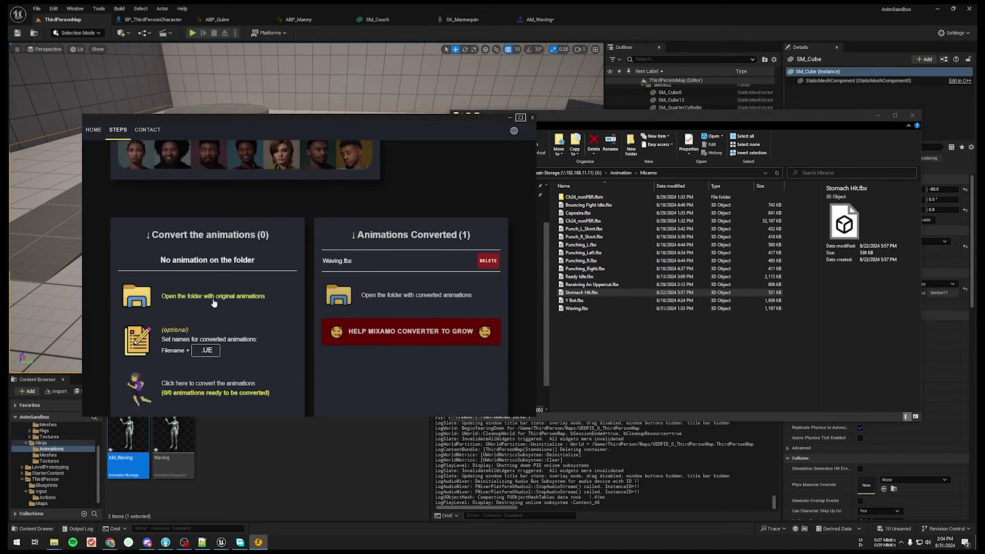
Copy Stomach Hit.fbx into the IncomingFbx folder, accepting the harmful-files warning.
left_click(214, 297)
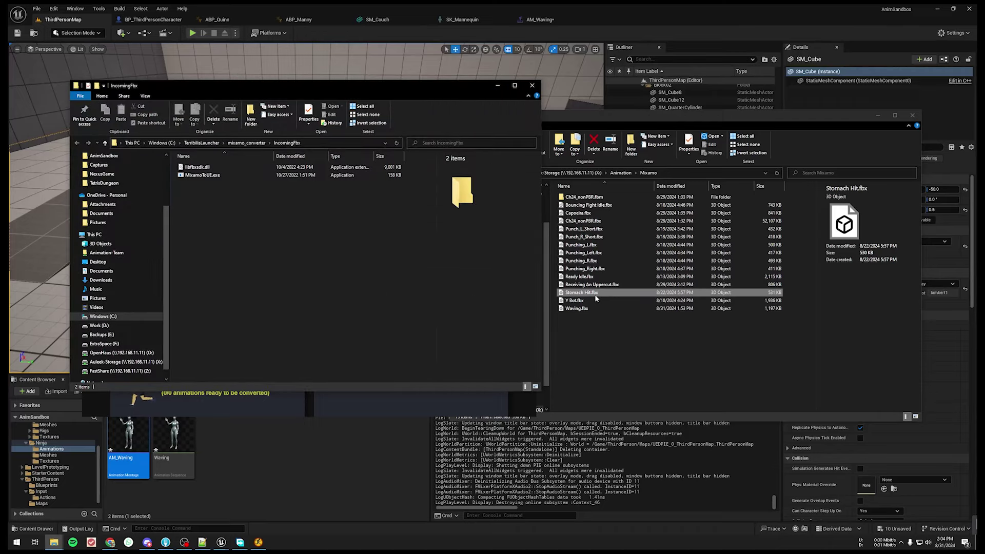
left_click_drag(585, 294, 200, 190)
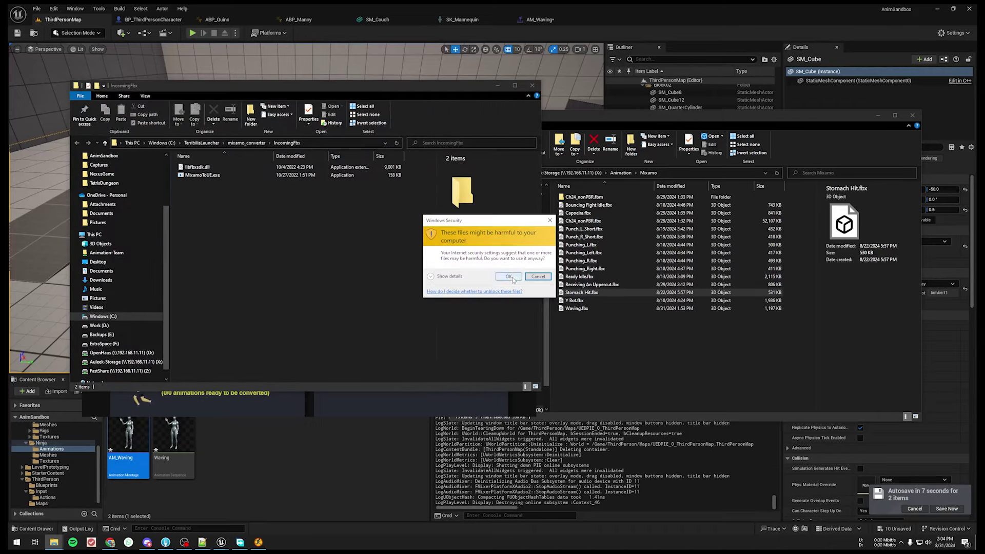
left_click(512, 279)
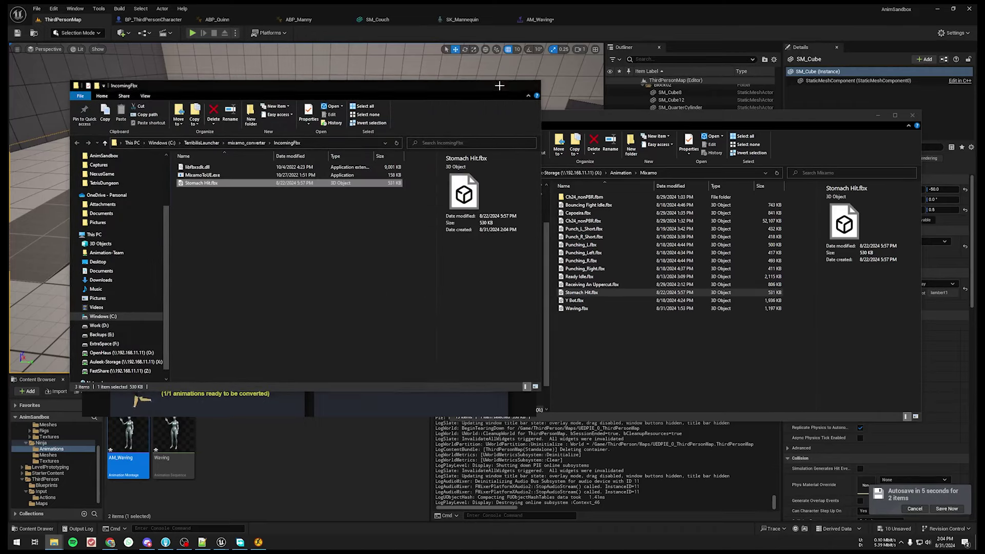
left_click(499, 86)
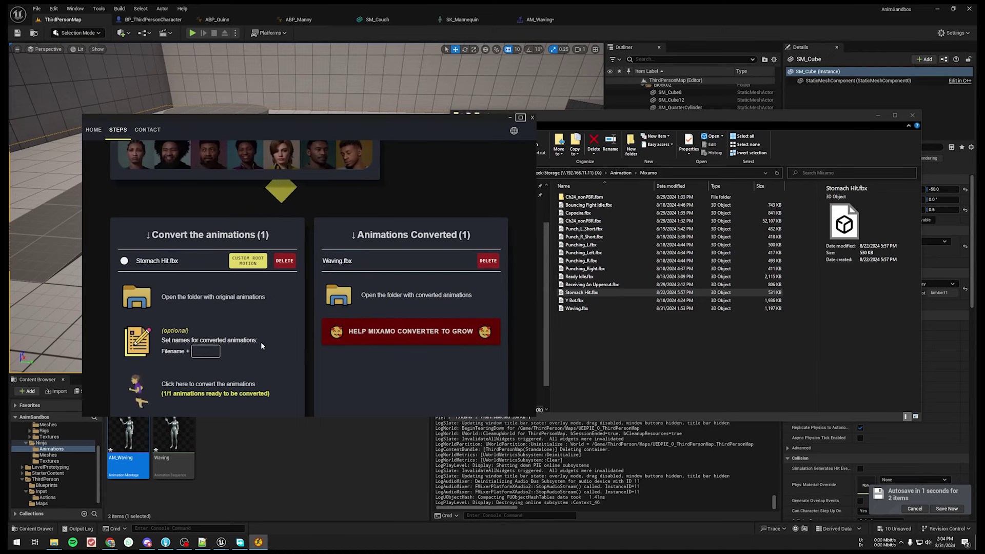
Convert Stomach Hit.fbx and open the OutgoingFbx folder now holding StomachHit.fbx.
scroll(235, 369, "down", 2)
left_click(205, 358)
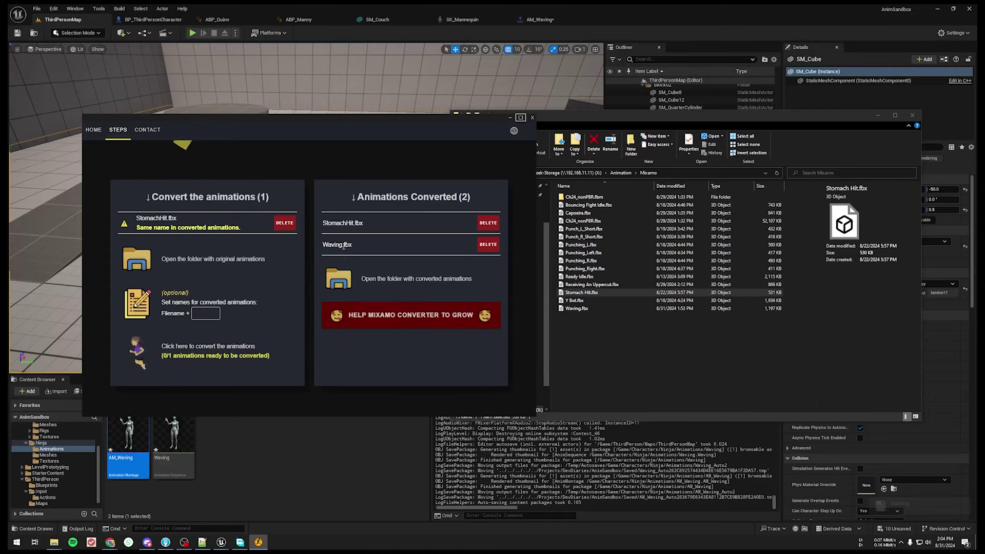
left_click(388, 279)
left_click(547, 231)
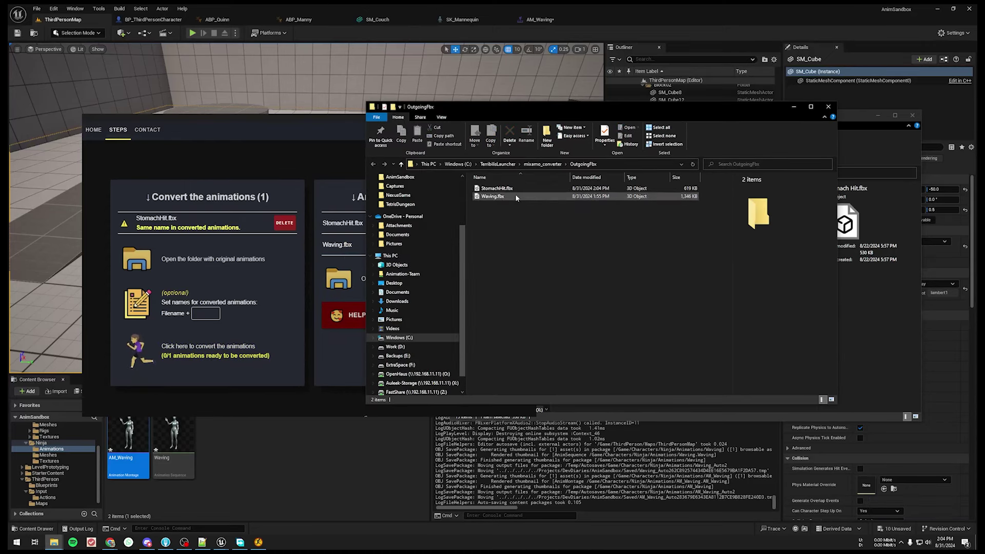
Import StomachHit.fbx into Animations on the SK_Mannequin skeleton and open the new animation.
left_click_drag(511, 192, 306, 434)
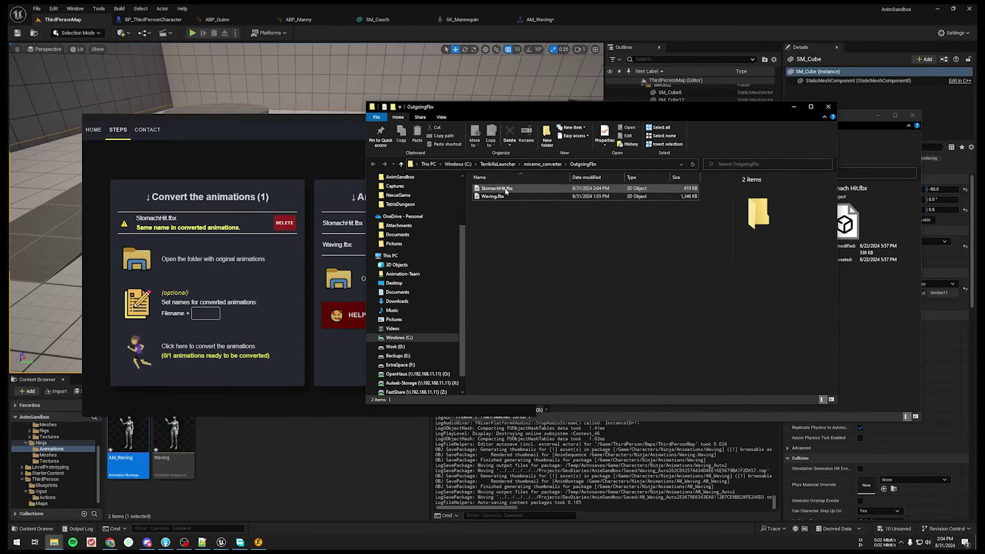
left_click_drag(233, 461, 239, 457)
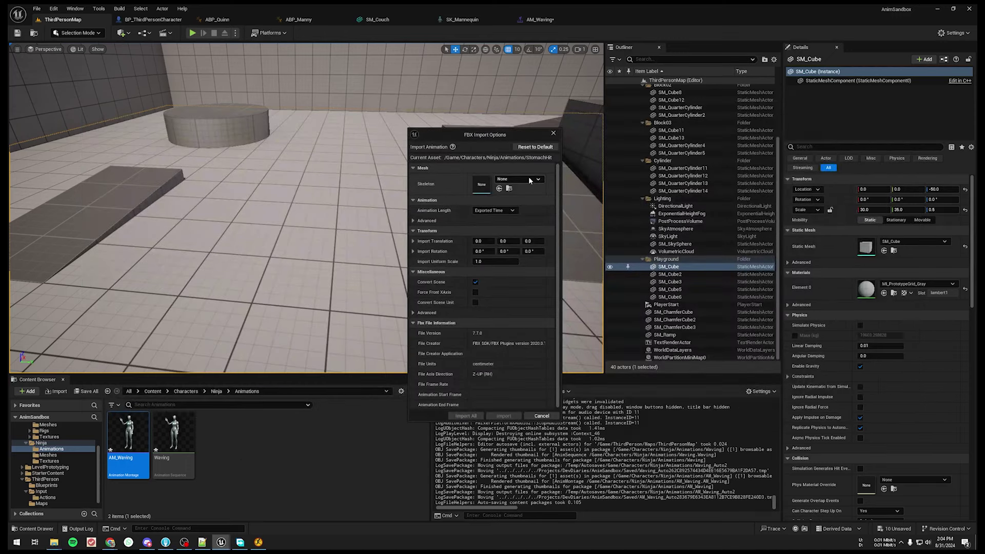
left_click(529, 178)
left_click(560, 303)
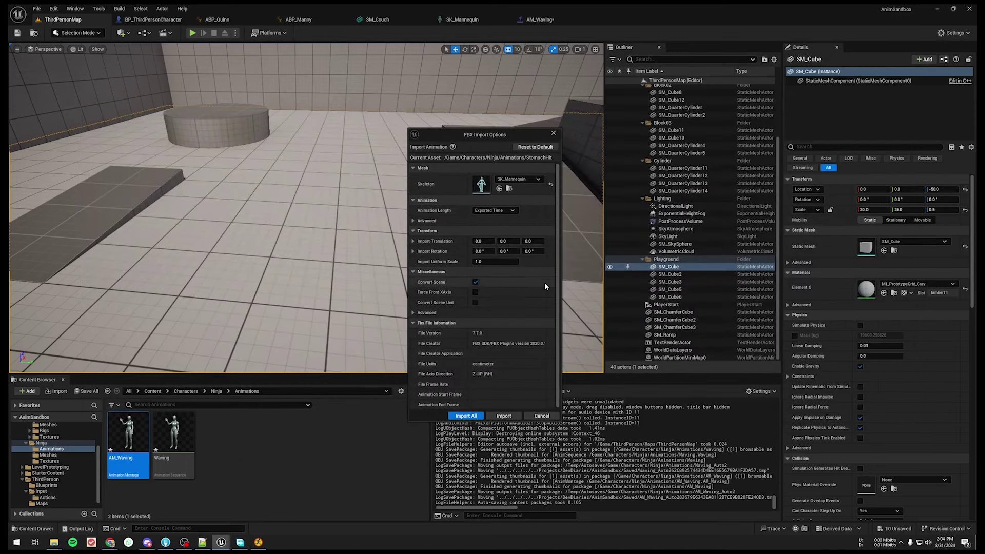
left_click(466, 416)
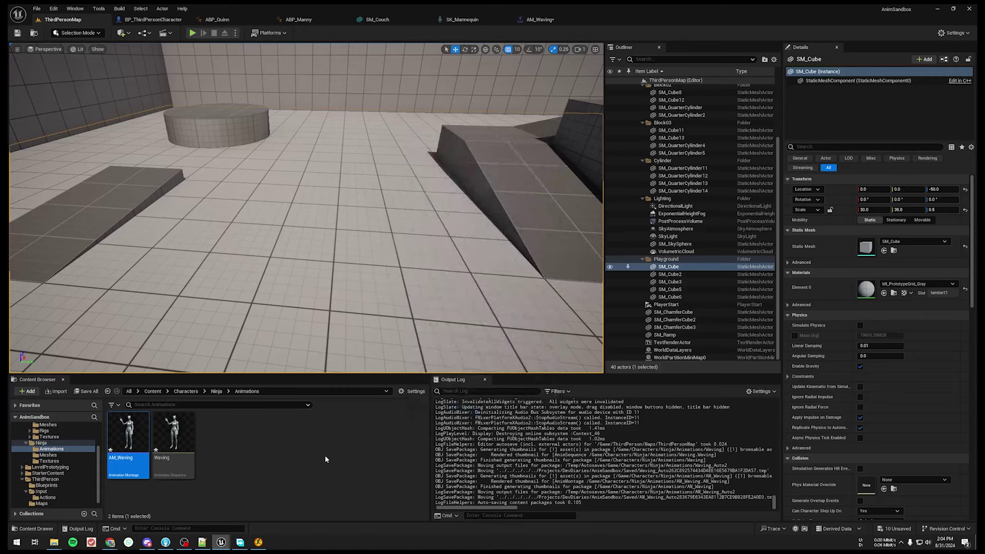
double_click(220, 439)
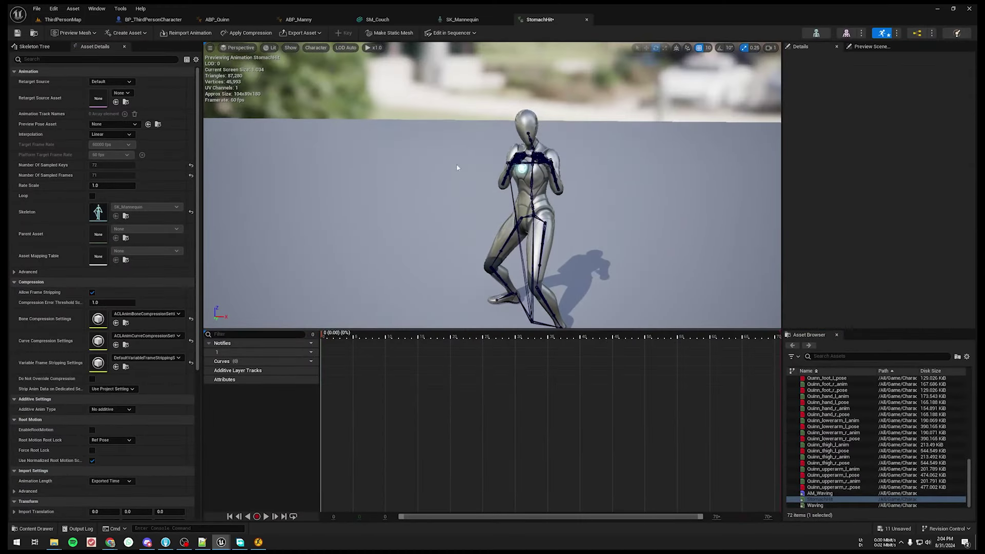
Play the StomachHit animation and view it from the side.
left_click(266, 516)
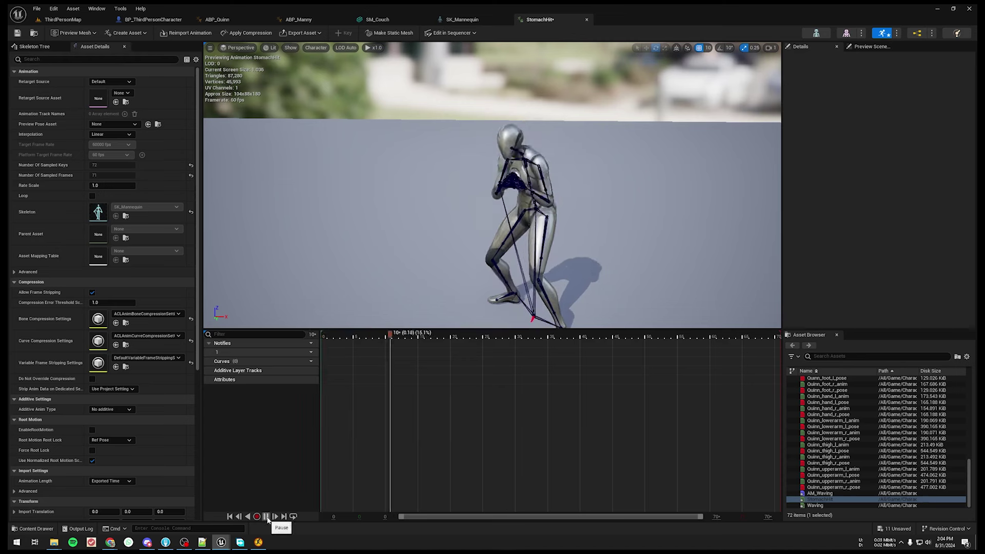
mouse_move(598, 257)
left_mouse_down()
mouse_move(544, 242)
mouse_move(410, 126)
left_mouse_up()
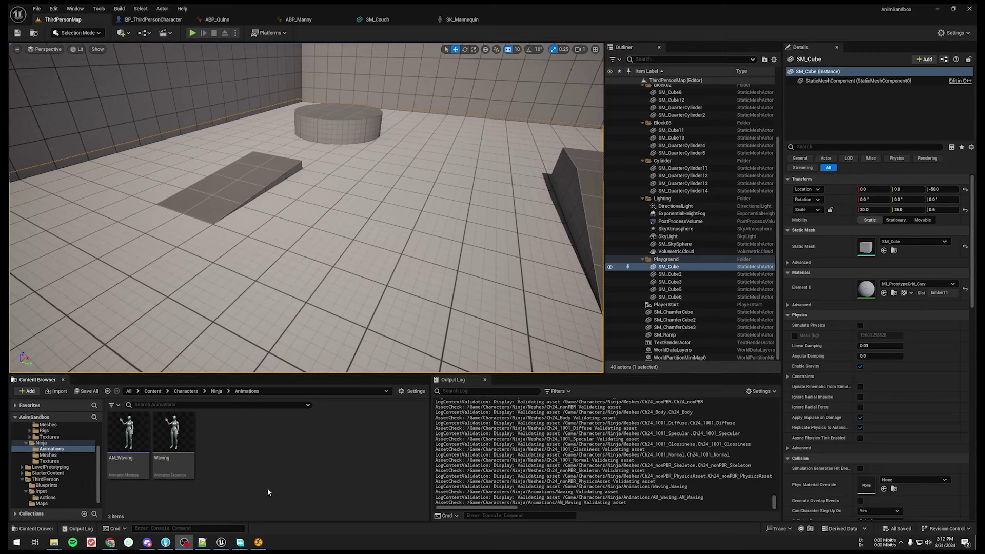
Download Surprise Uppercut as a skinless 60 fps FBX into X:/Animation/Mixamo.
mouse_move(111, 544)
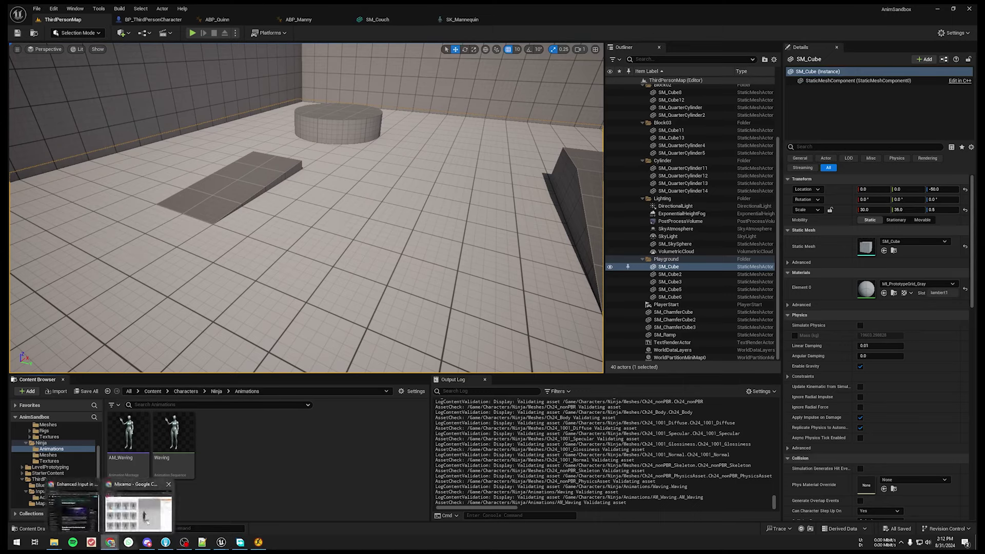
left_click(139, 508)
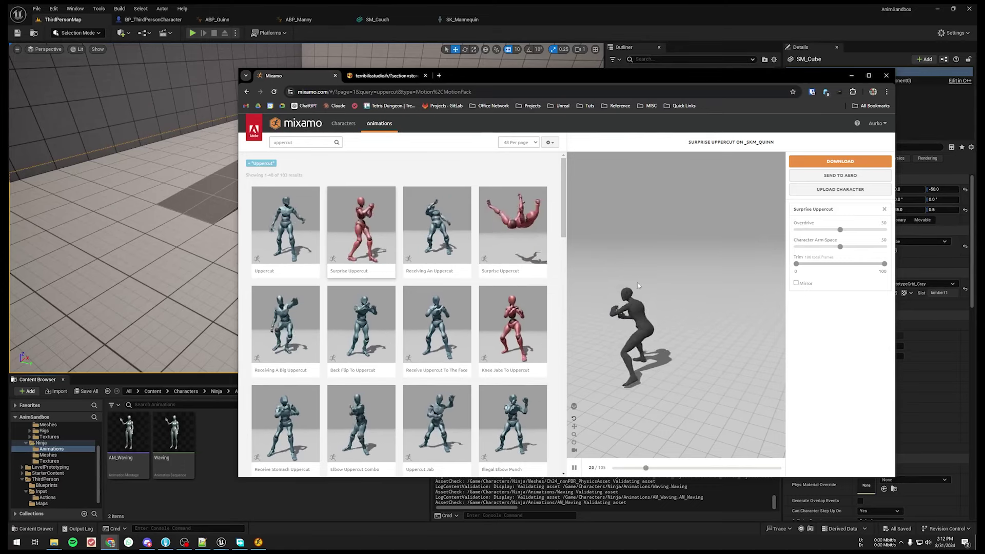
left_click(840, 161)
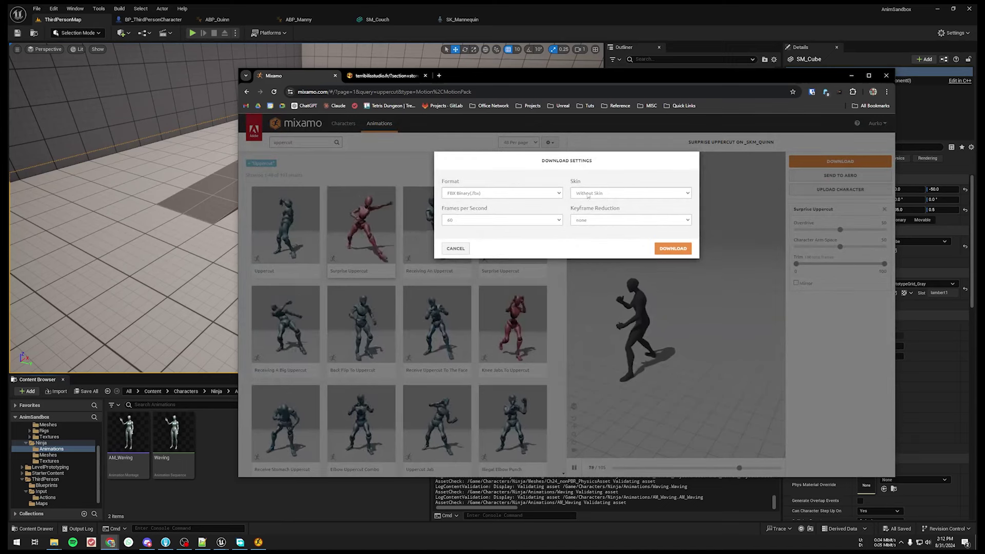
left_click(673, 248)
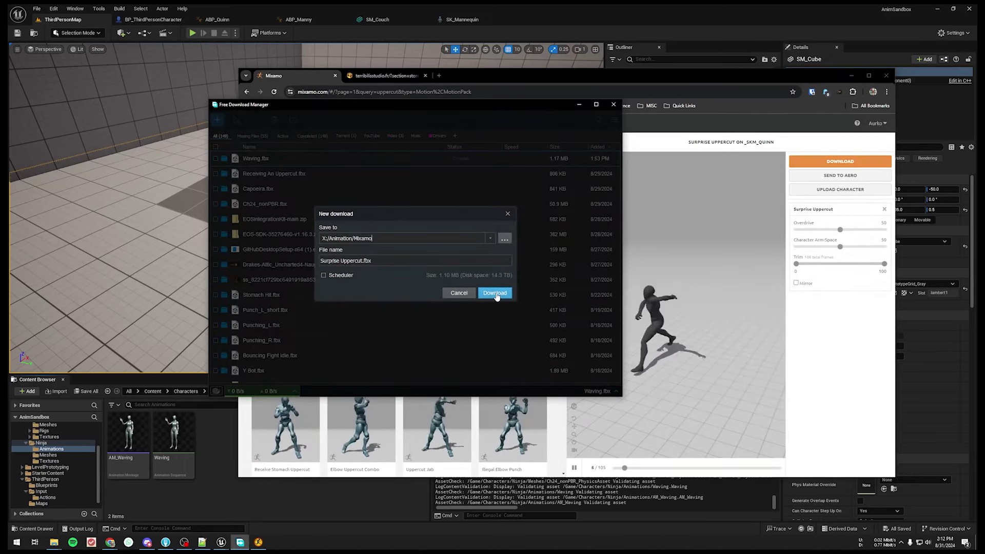
left_click(495, 293)
left_click(614, 104)
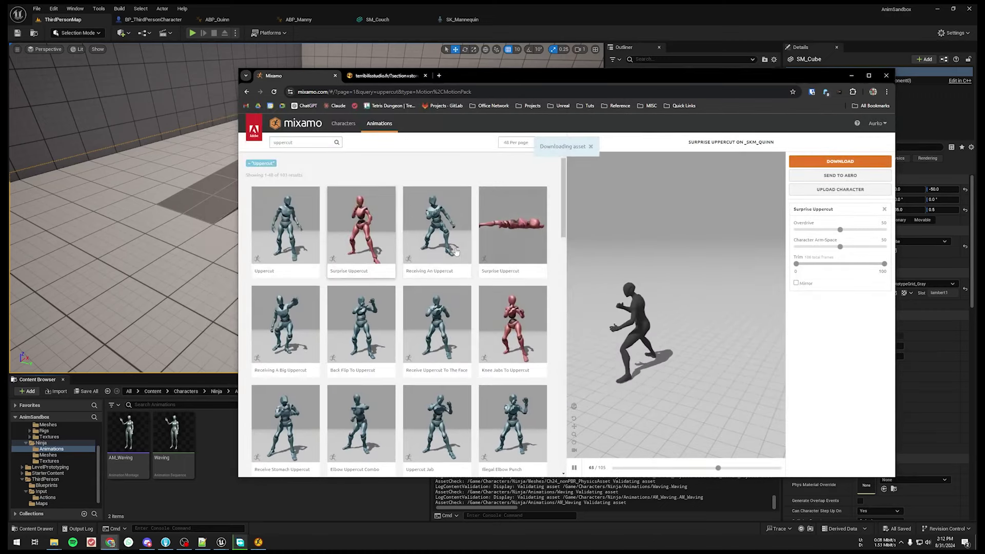
Download Receiving An Uppercut the same way into the Mixamo folder and return to Unreal.
left_click(437, 226)
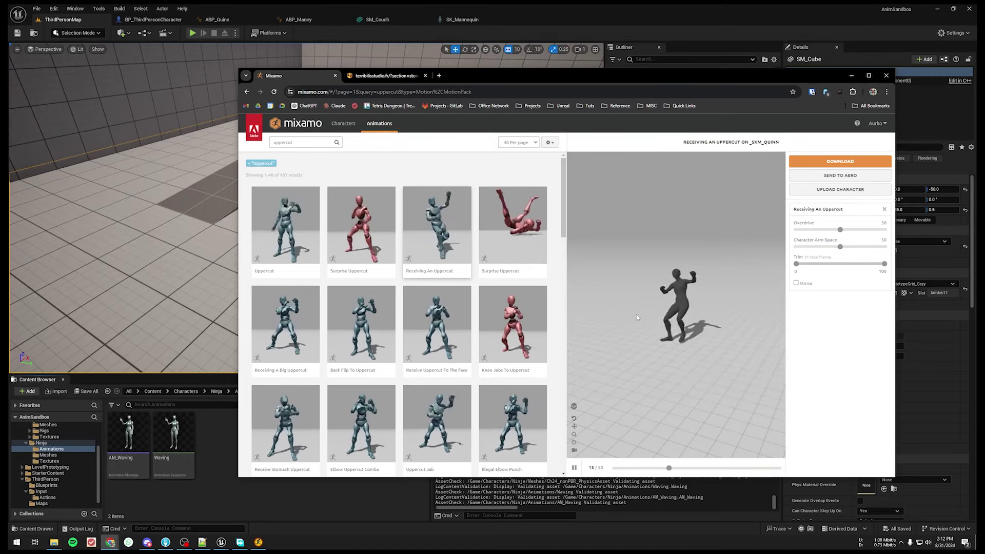
left_click(840, 161)
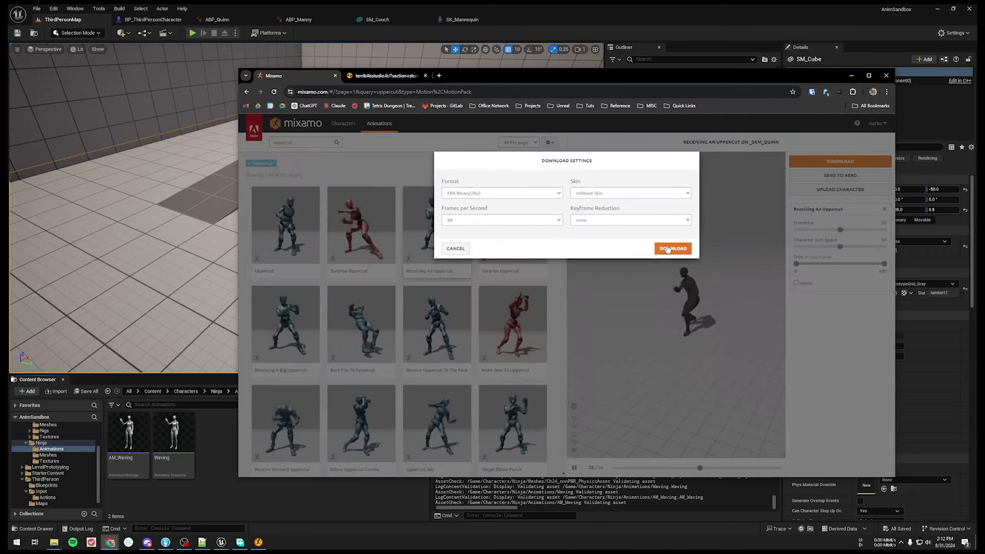
left_click(673, 248)
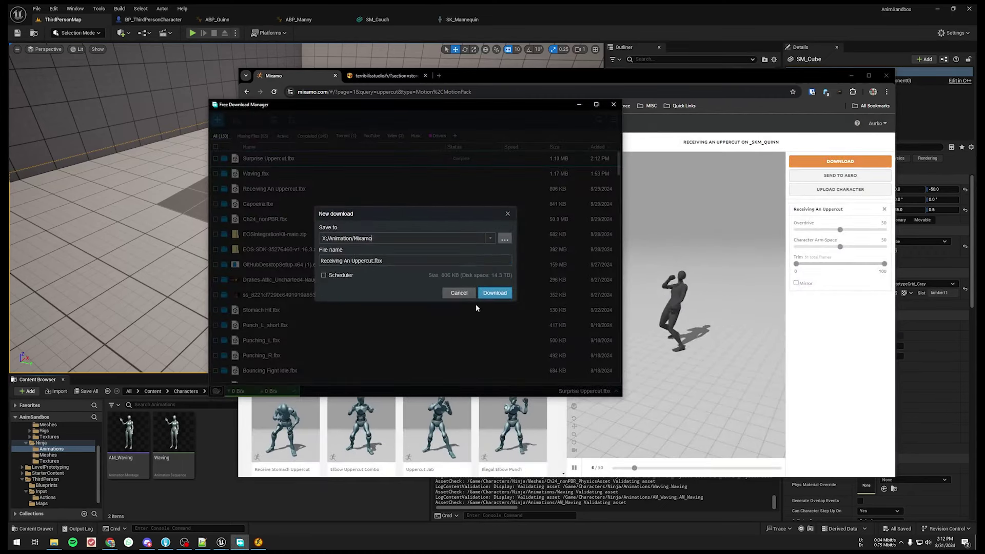
left_click(495, 293)
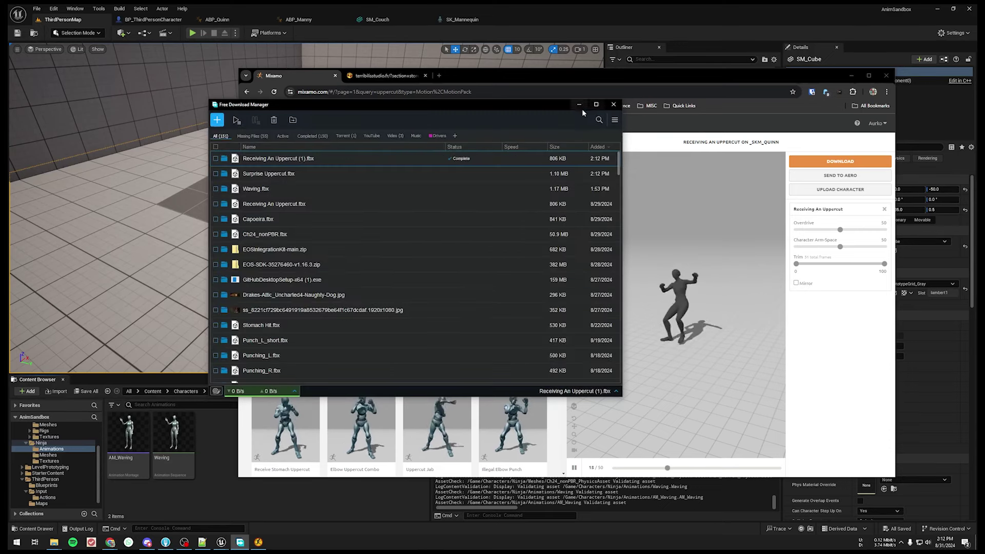
left_click(241, 542)
left_click(184, 542)
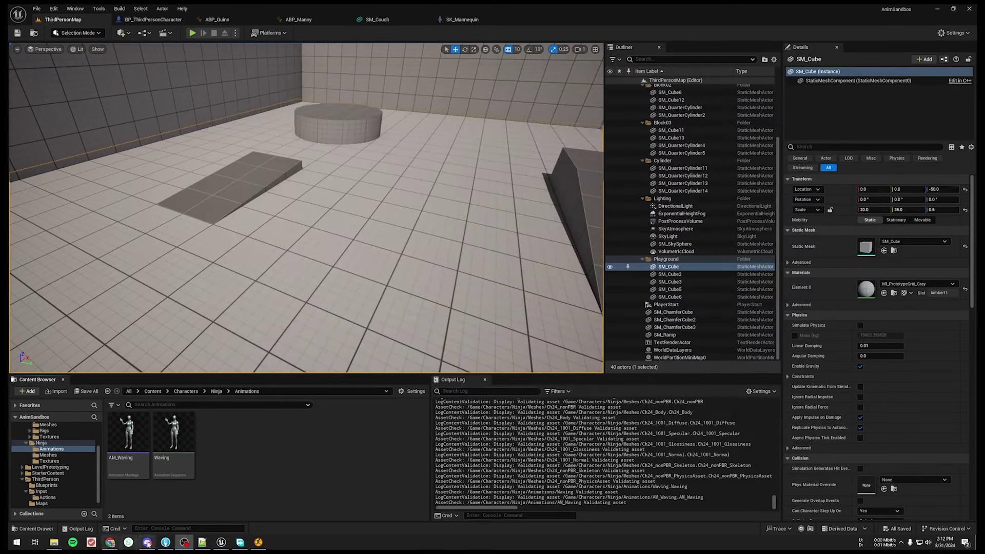
Show the Mixamo folder listing Surprise Uppercut.fbx and Receiving An Uppercut.fbx.
mouse_move(54, 543)
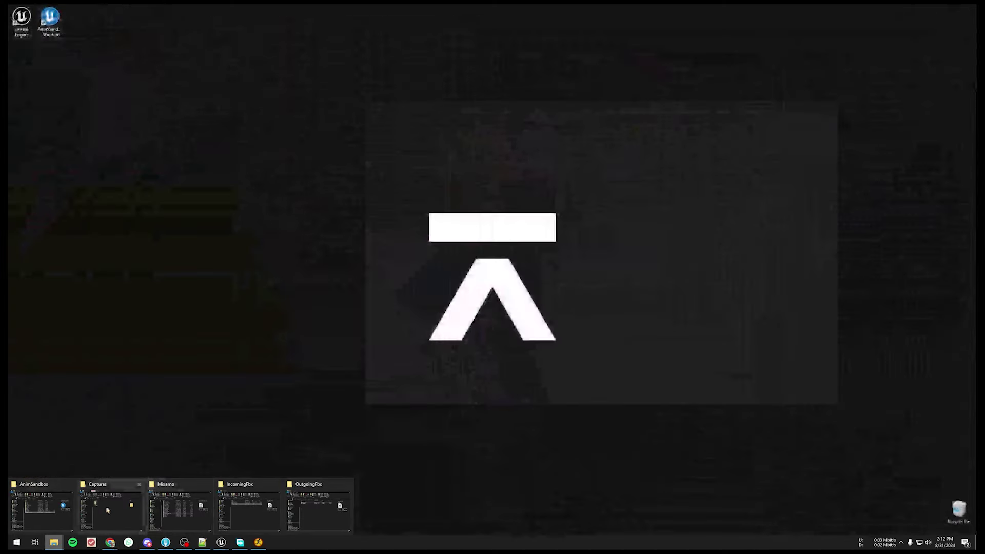
left_click(162, 509)
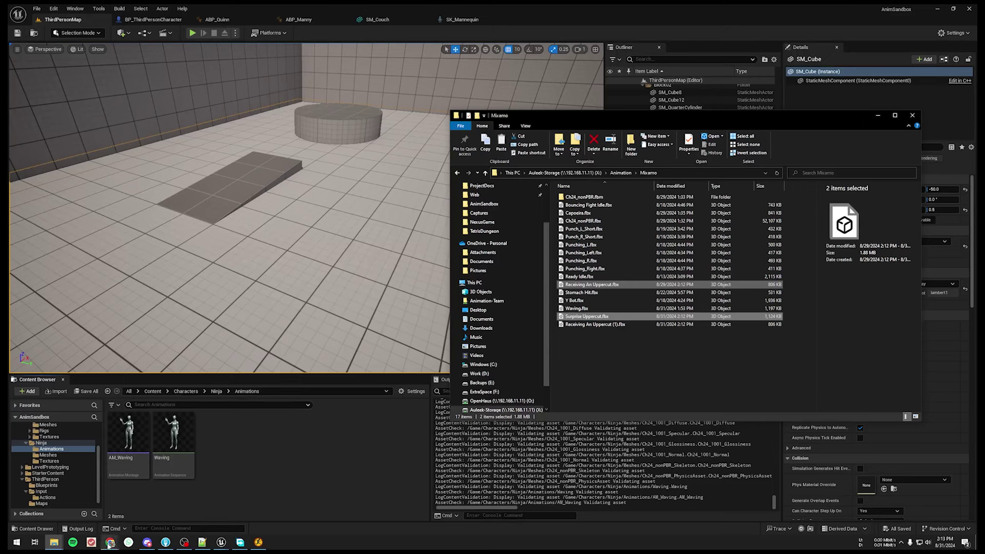
Delete Stomach Hit.fbx from IncomingFbx and paste in both uppercut FBX files.
mouse_move(58, 546)
left_click(254, 508)
left_click(203, 183)
key("Delete")
key("ctrl+v")
left_click(267, 229)
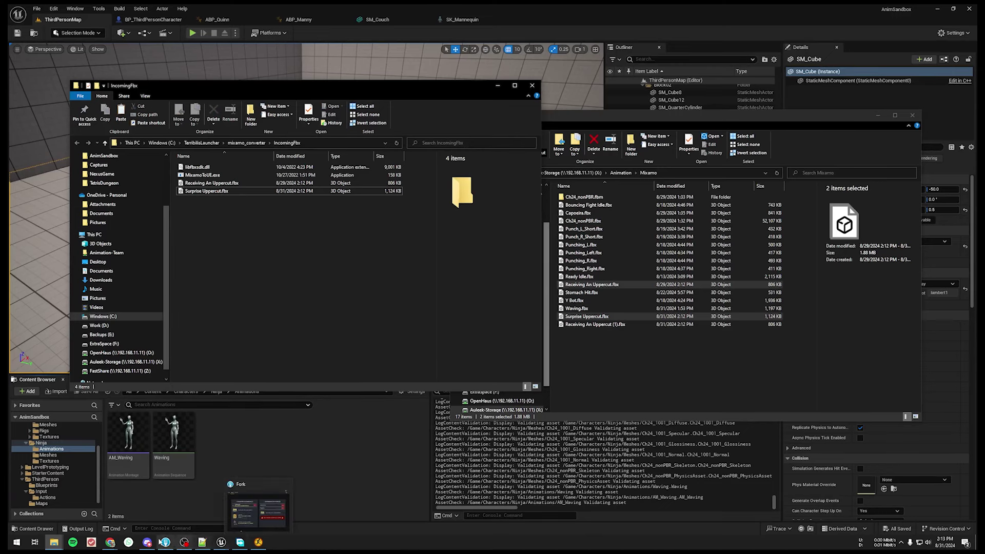
Delete StomachHit.fbx and Waving.fbx from the converted list, then convert both uppercut animations.
mouse_move(54, 544)
left_click(261, 543)
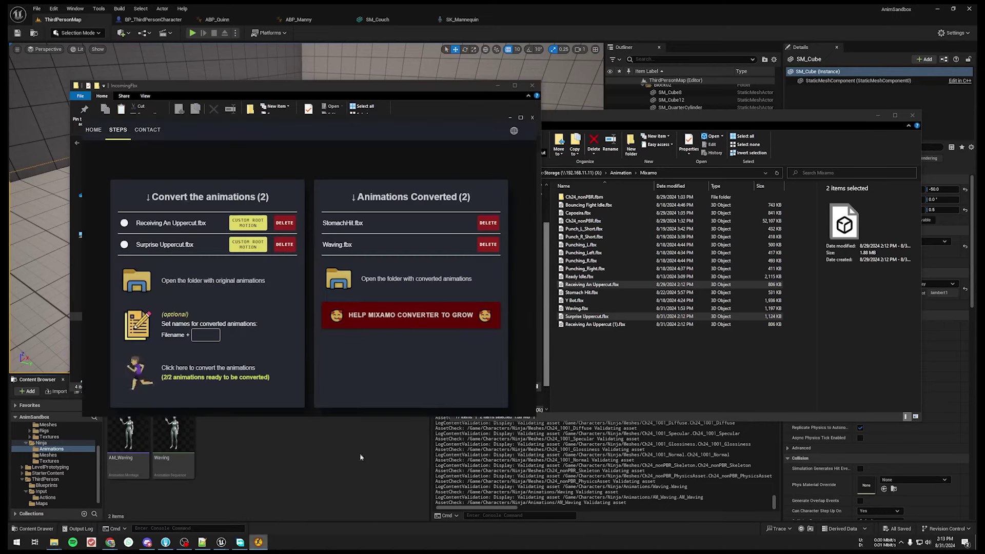
left_click(488, 224)
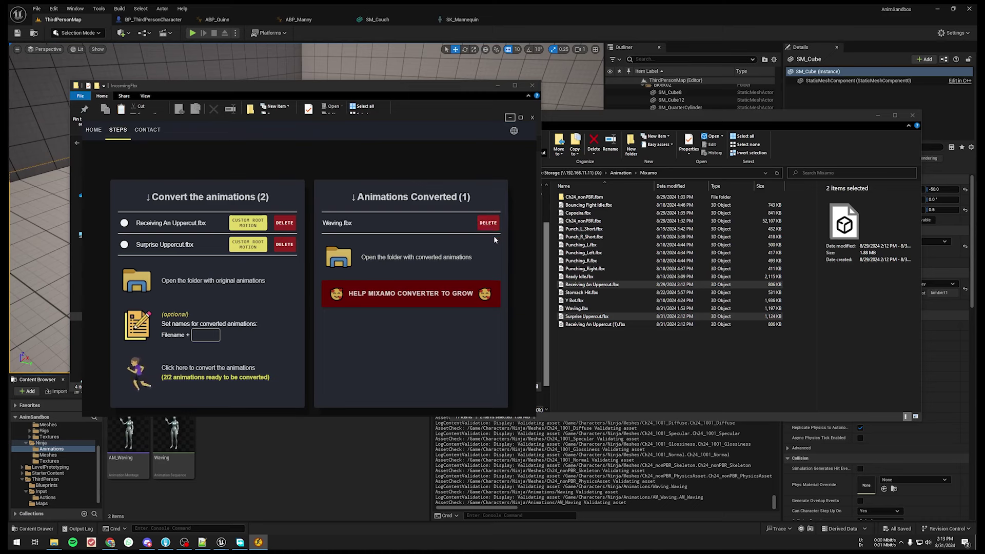
left_click(496, 228)
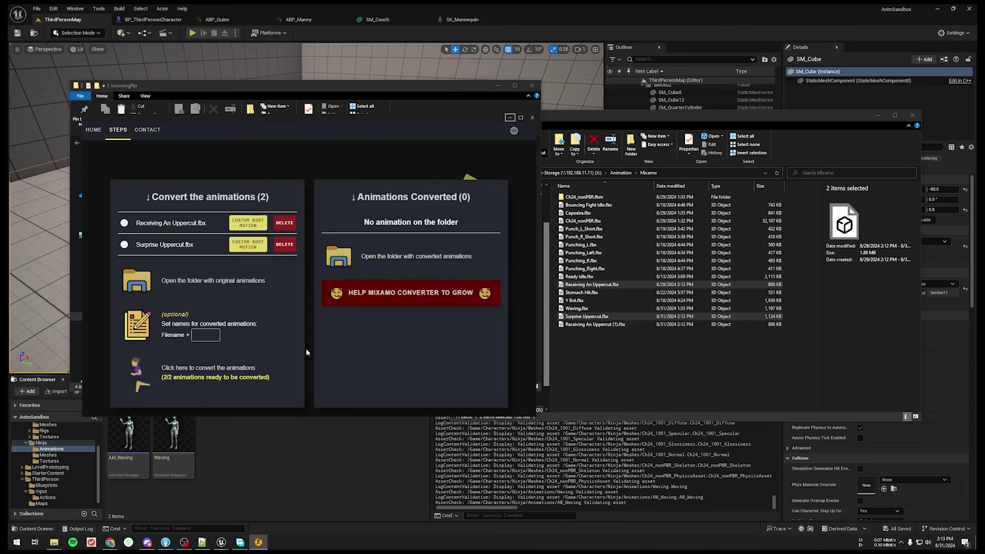
left_click(251, 367)
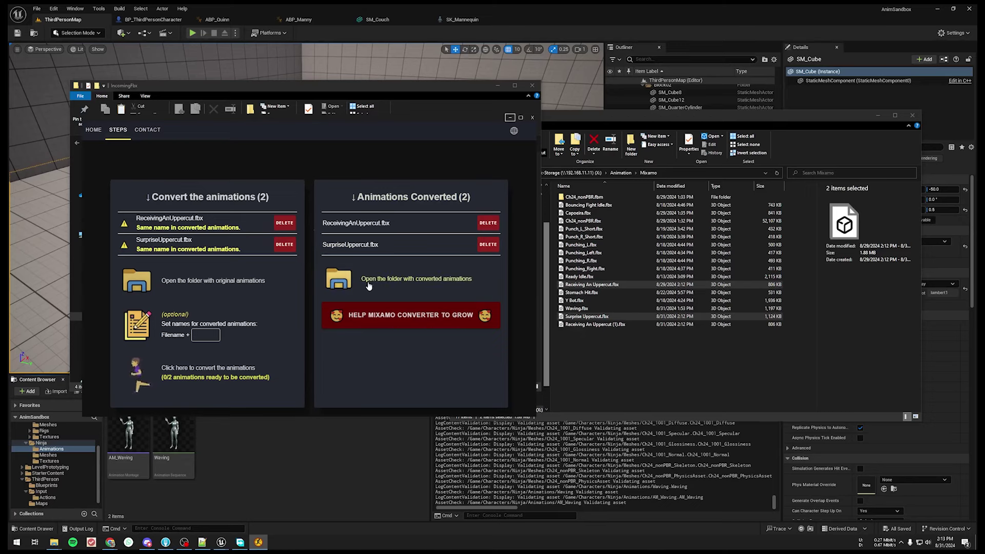
left_click(503, 89)
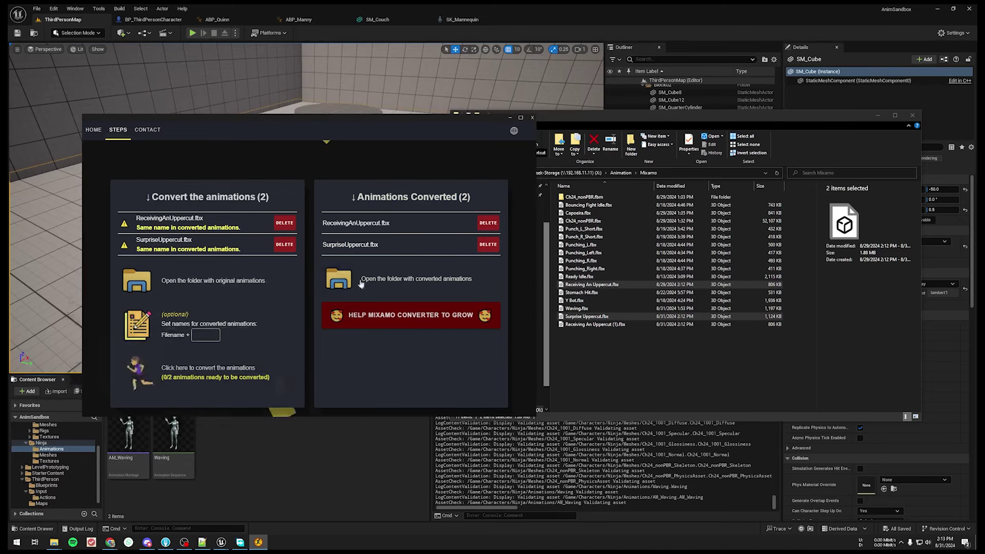
Import ReceivingAnUppercut.fbx and SurpriseUppercut.fbx together onto the SK_Mannequin skeleton.
mouse_move(54, 542)
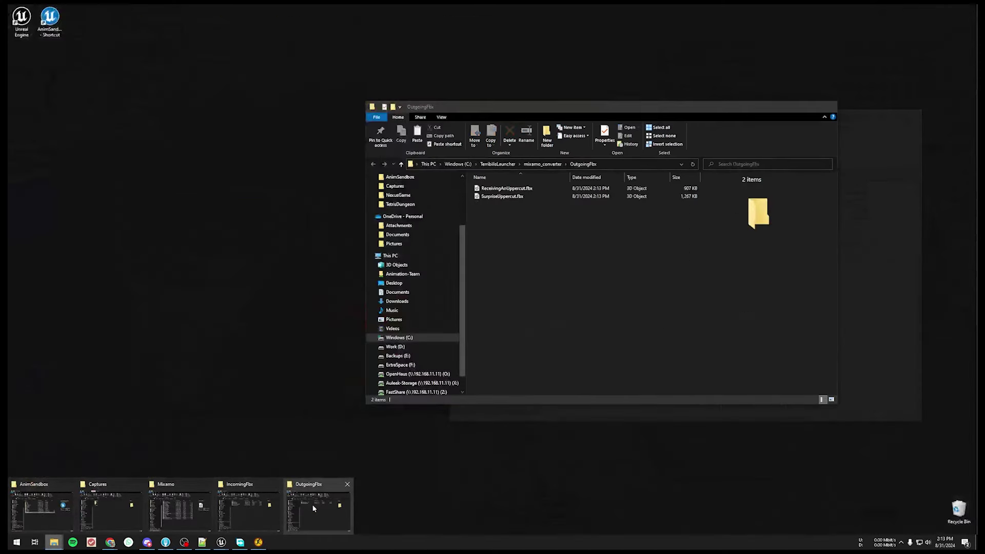
left_click(314, 508)
left_click(513, 188)
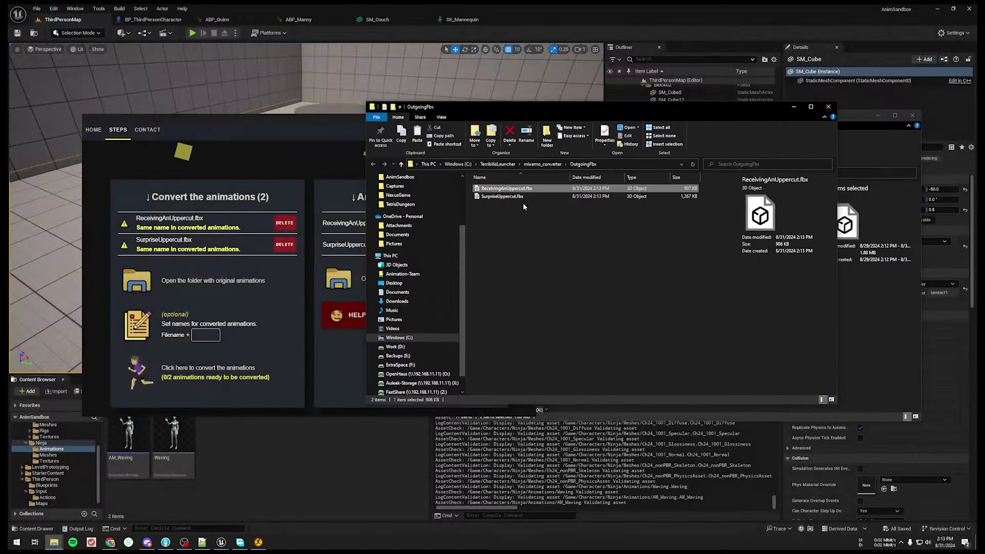
left_click(521, 199, "shift")
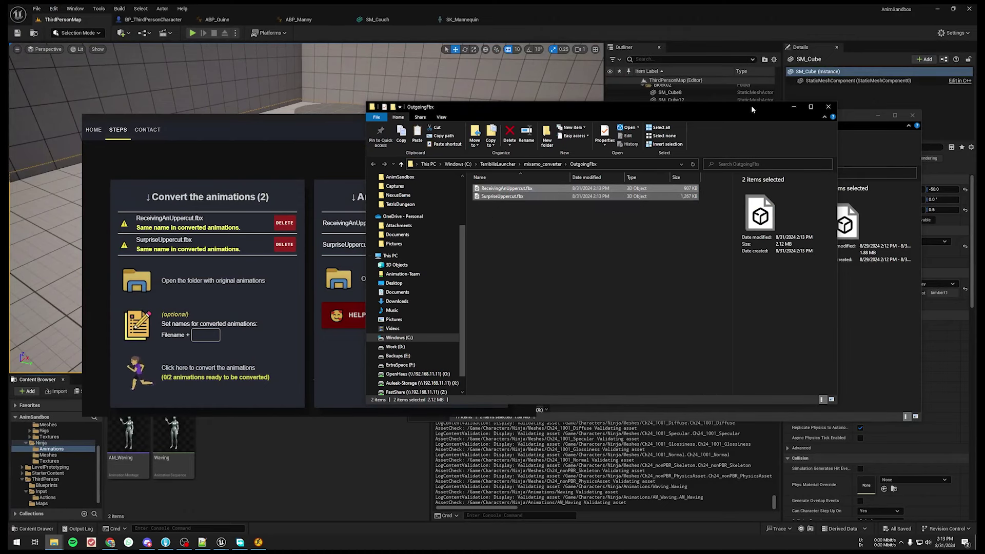
left_click(793, 109)
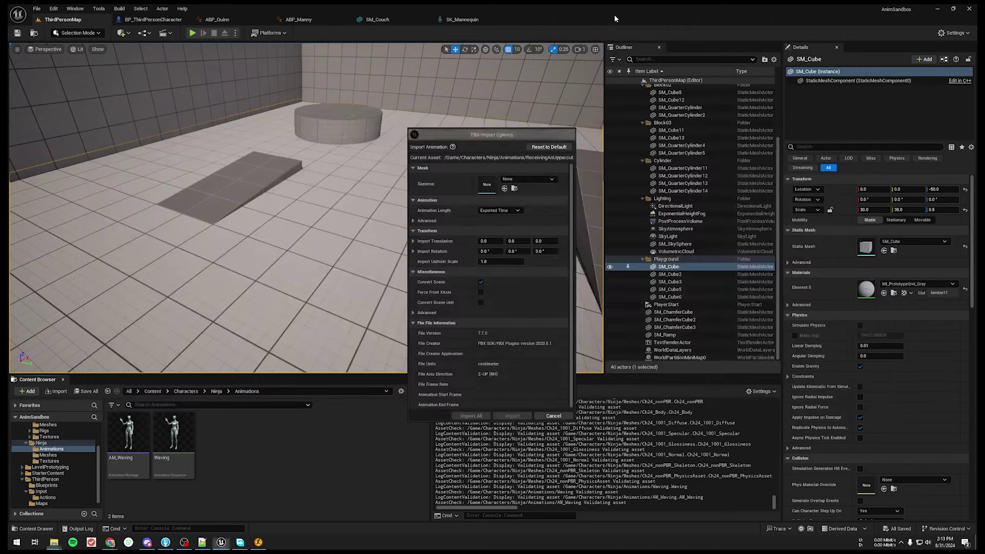
left_click(523, 179)
left_click(549, 298)
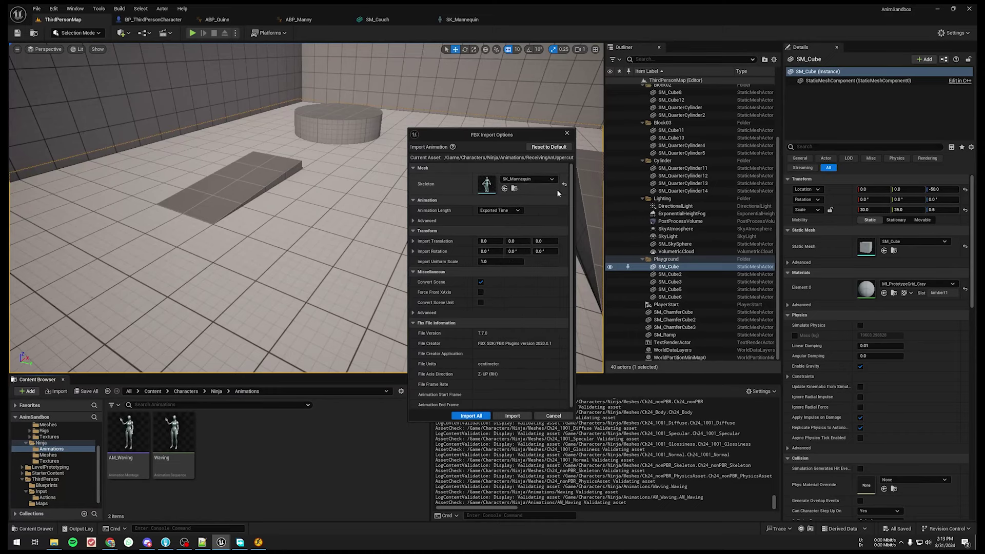
left_click(471, 416)
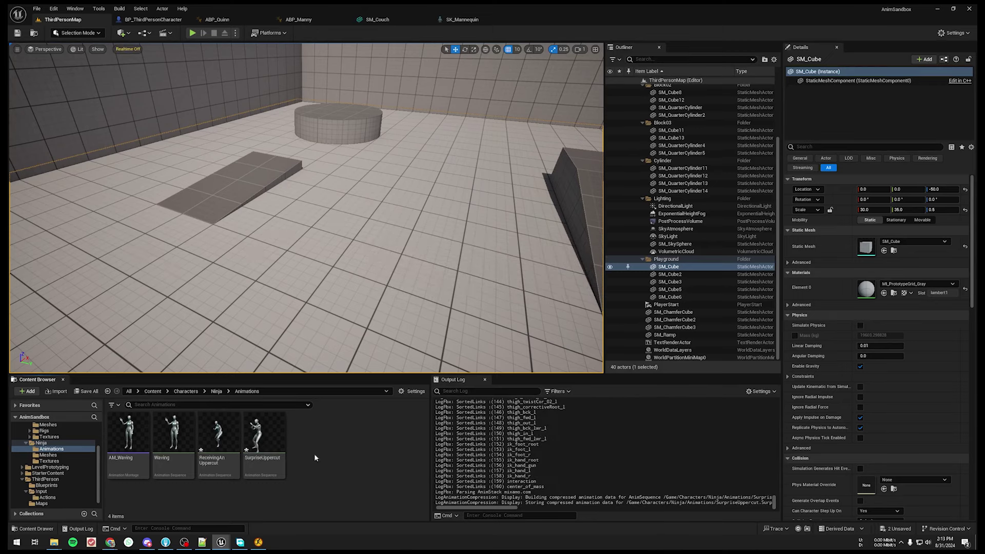
left_click(224, 432)
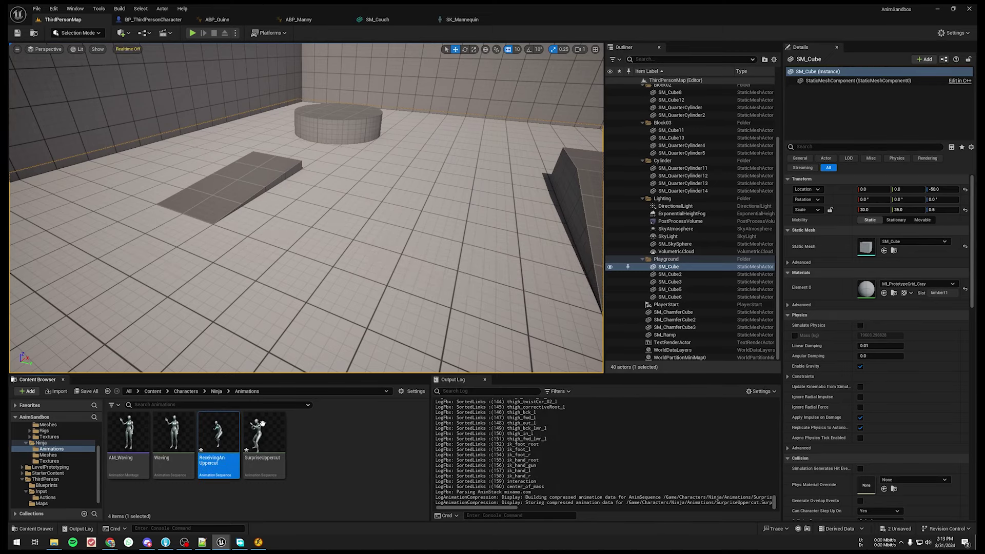
Watch ReceivingAnUppercut play in its animation editor, then go back to ThirdPersonMap.
double_click(226, 433)
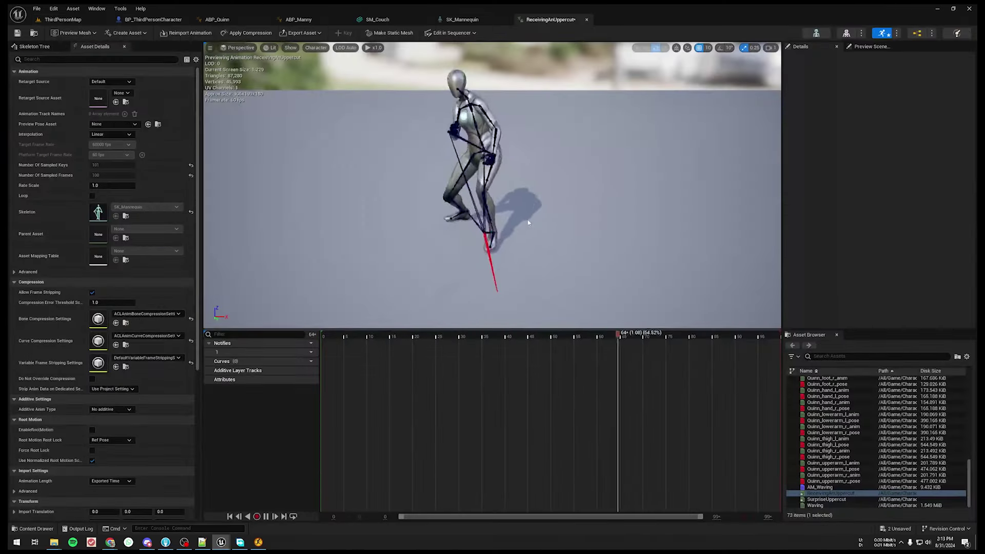
mouse_move(555, 226)
right_mouse_down()
mouse_move(513, 226)
mouse_move(525, 234)
right_mouse_up()
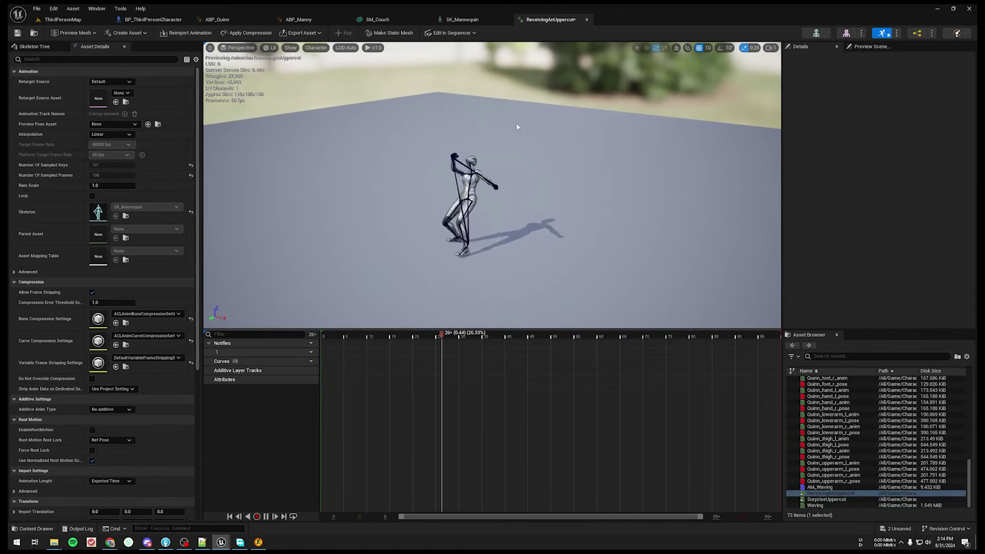
left_click(62, 19)
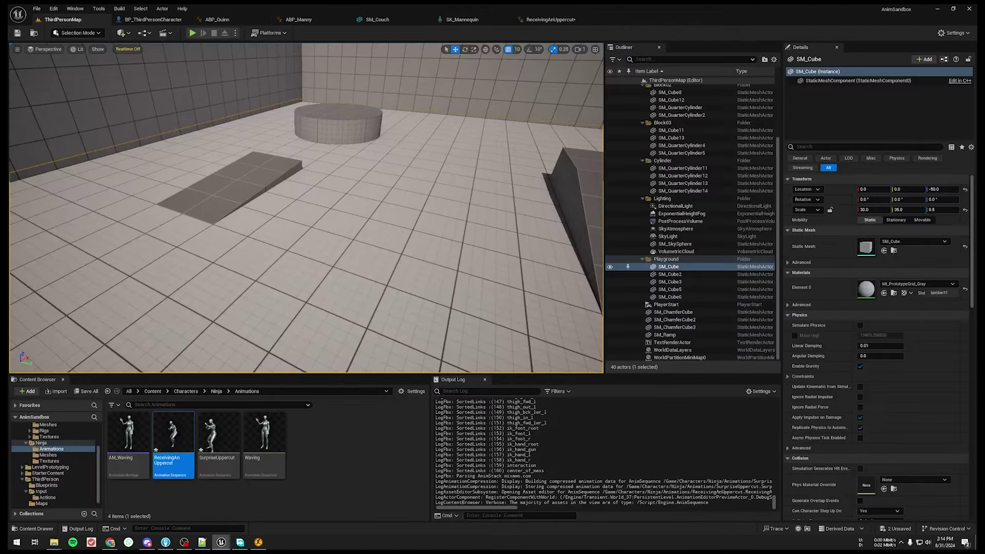
Make an AnimMontage from each of the two selected uppercut animations in Ninja Animations.
left_click(336, 457)
left_click(173, 437)
left_click(211, 436, "ctrl")
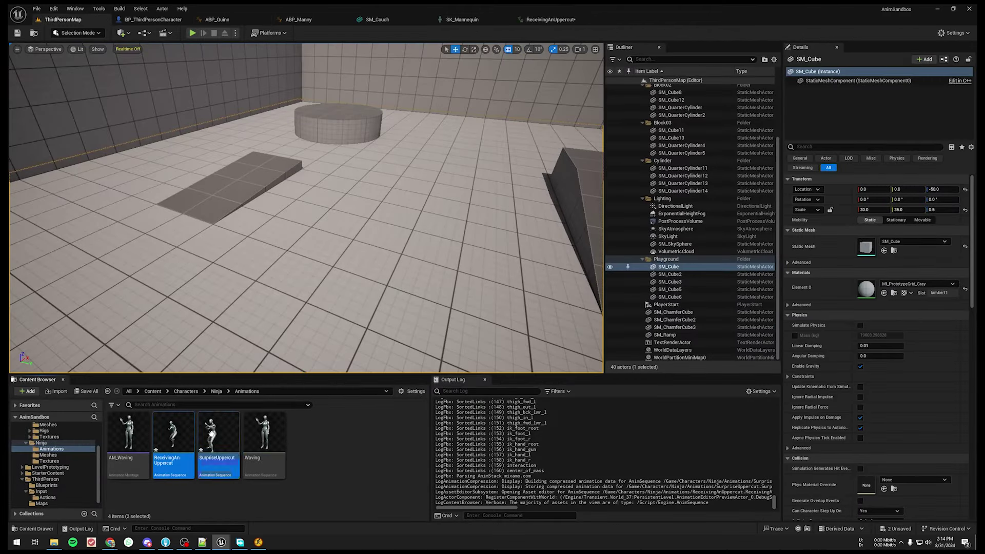
right_click(211, 436)
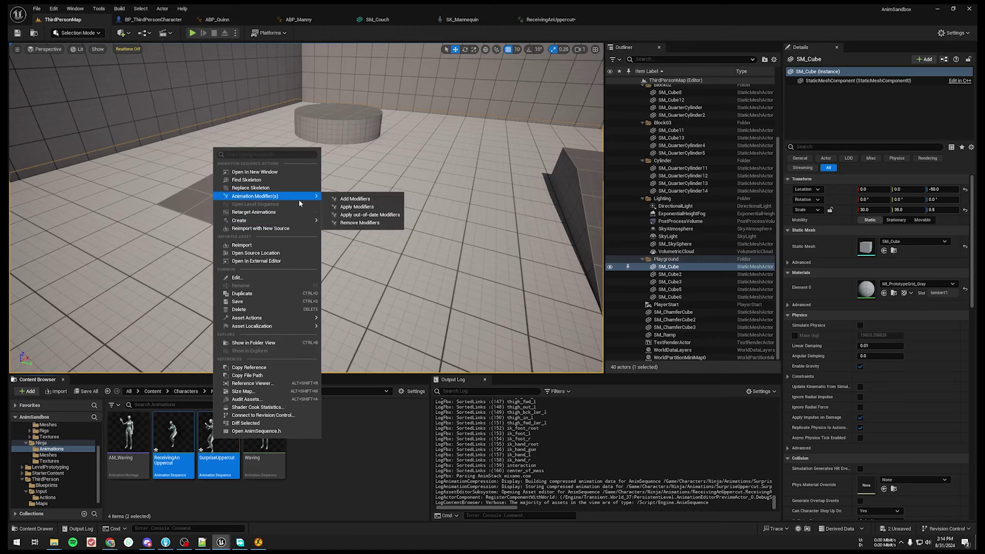
mouse_move(297, 198)
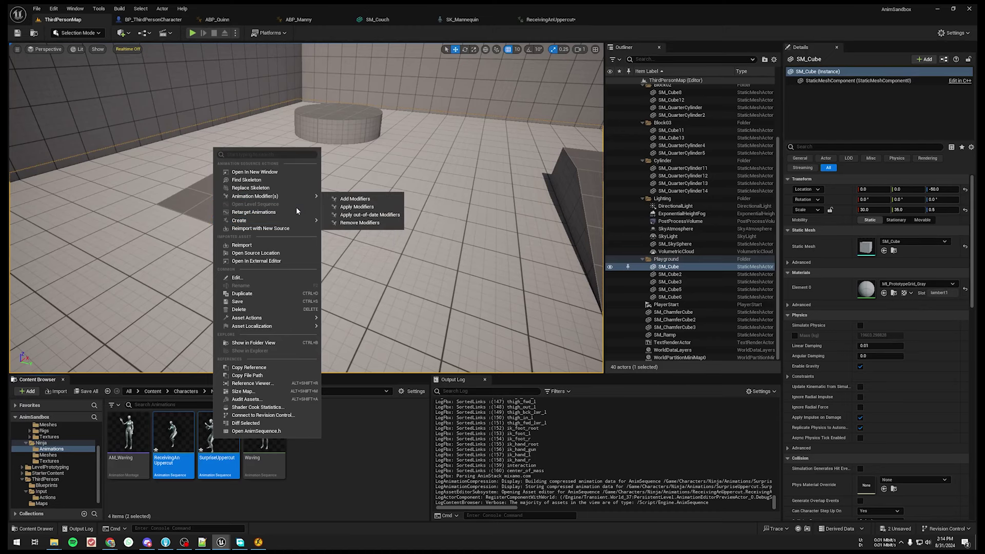
mouse_move(297, 221)
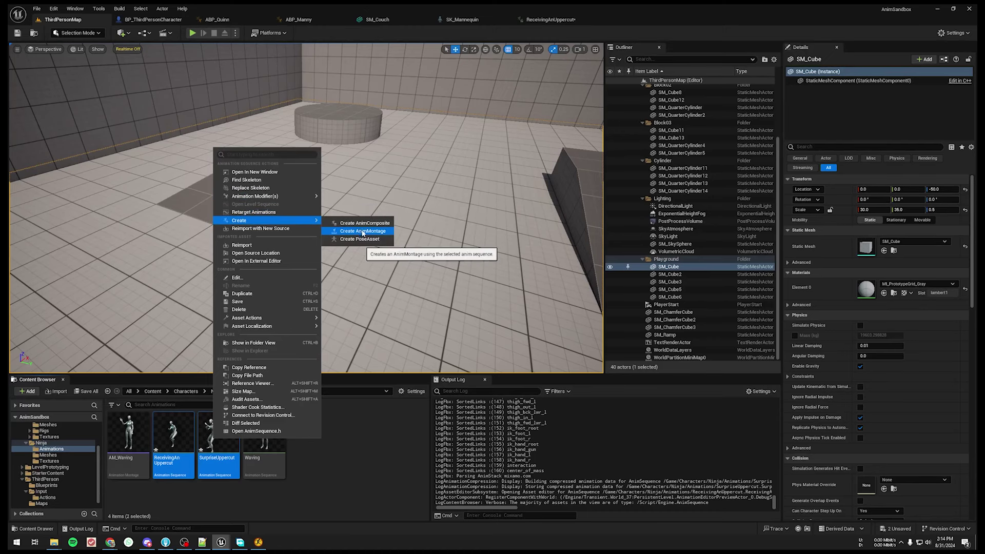
left_click(362, 231)
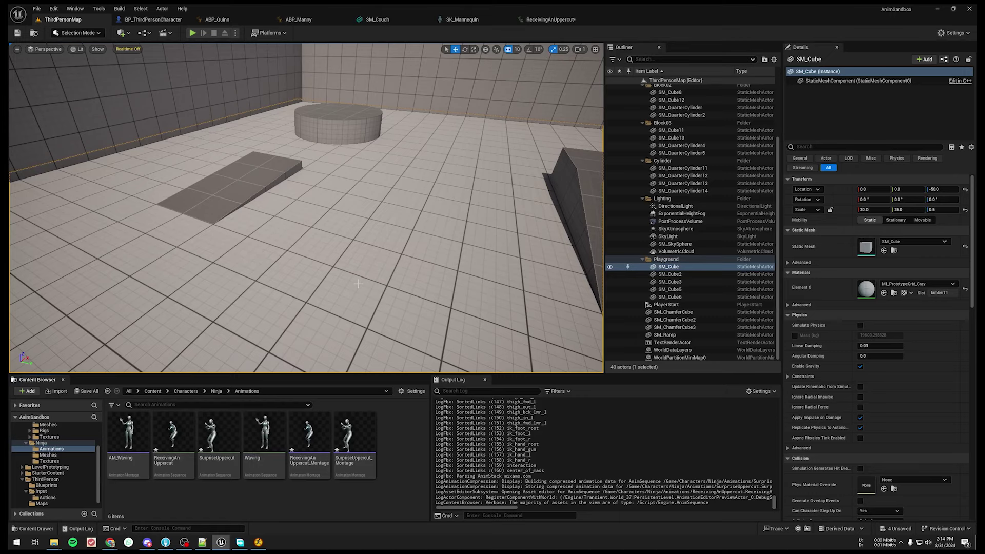
right_click_drag(371, 262, 354, 282)
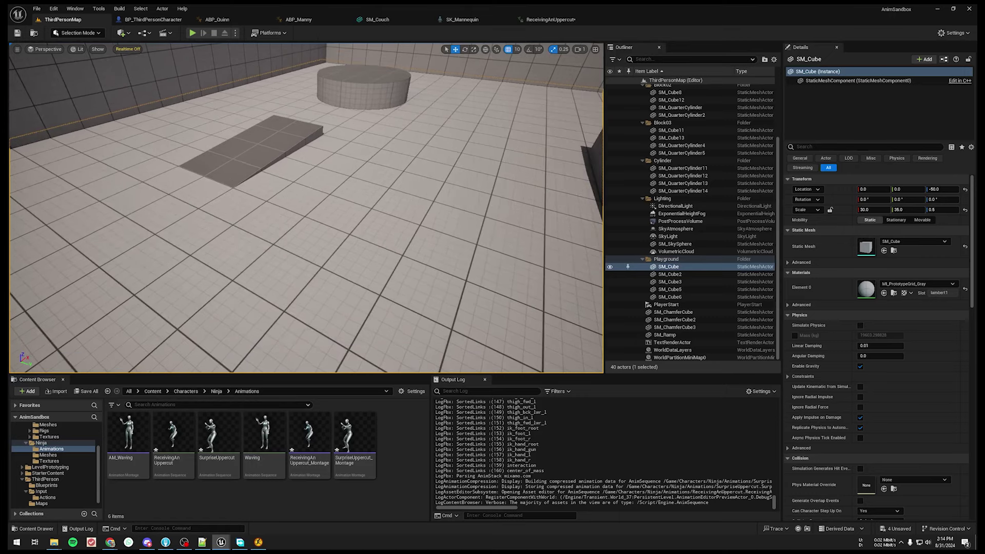
In BP_ThirdPersonCharacter, switch Play Montage from AM_Waving to ReceivingAnUppercut_Montage and compile.
left_click(165, 23)
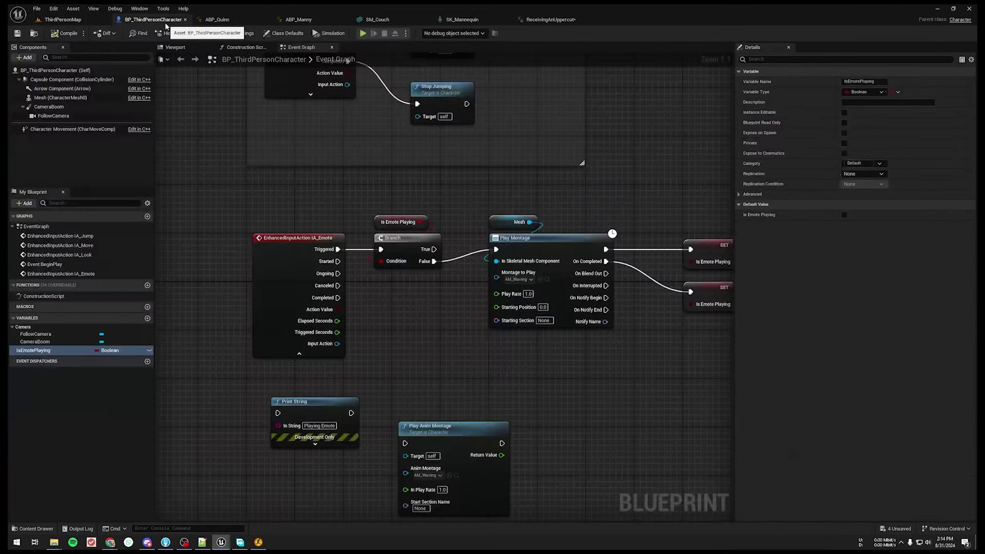
right_click_drag(438, 317, 365, 279)
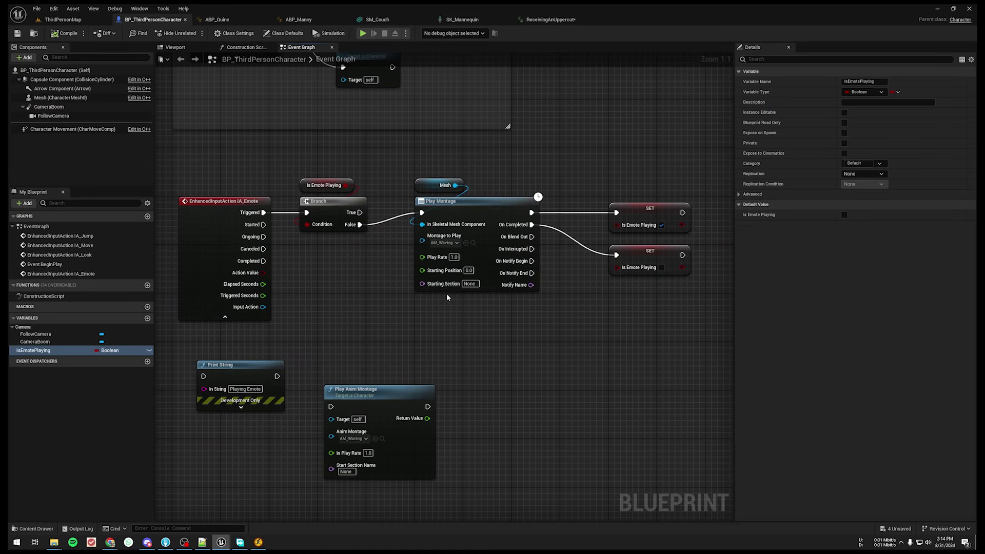
left_click(445, 243)
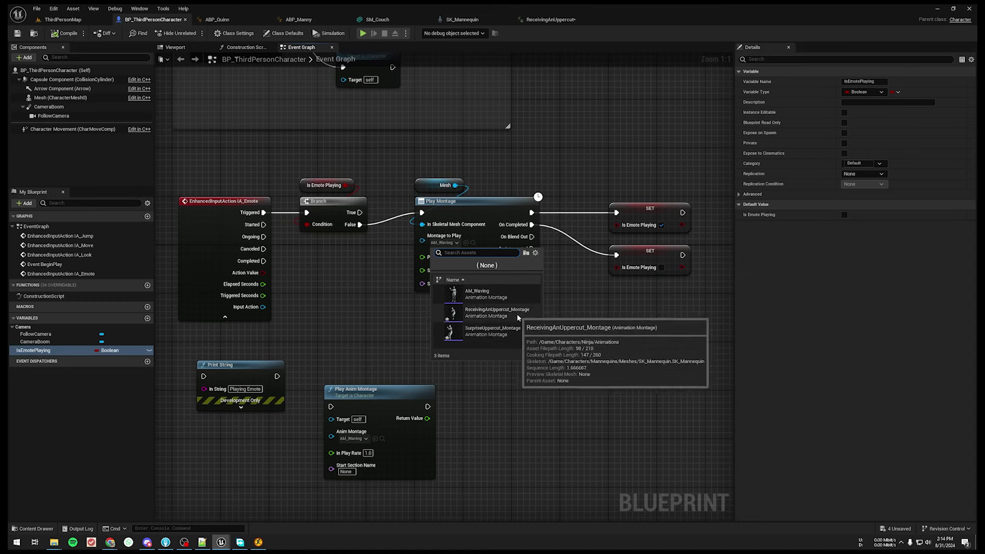
left_click(496, 311)
left_click(65, 33)
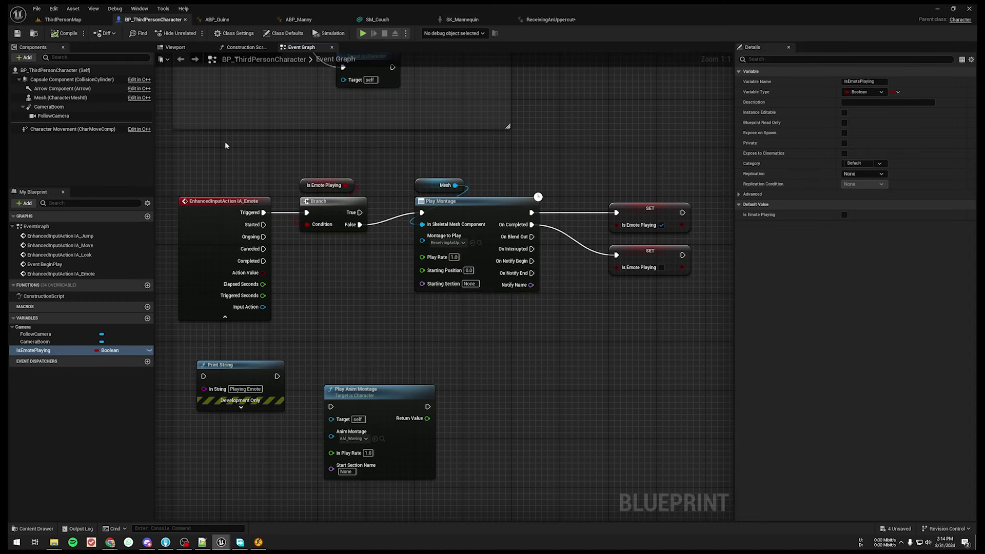
left_click(63, 19)
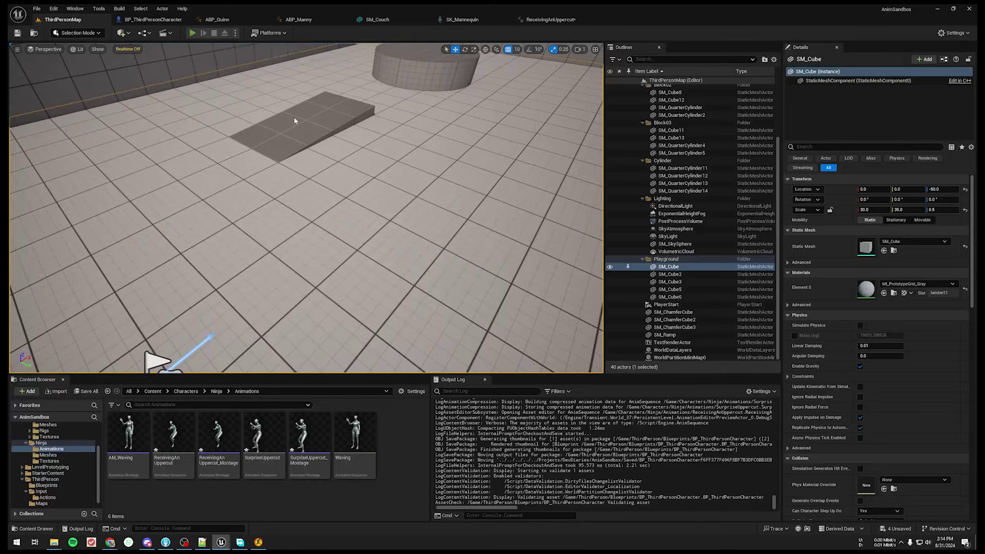
Play-test the level, trigger the emote with key 1, then open the ReceivingAnUppercut animation.
key("alt+p")
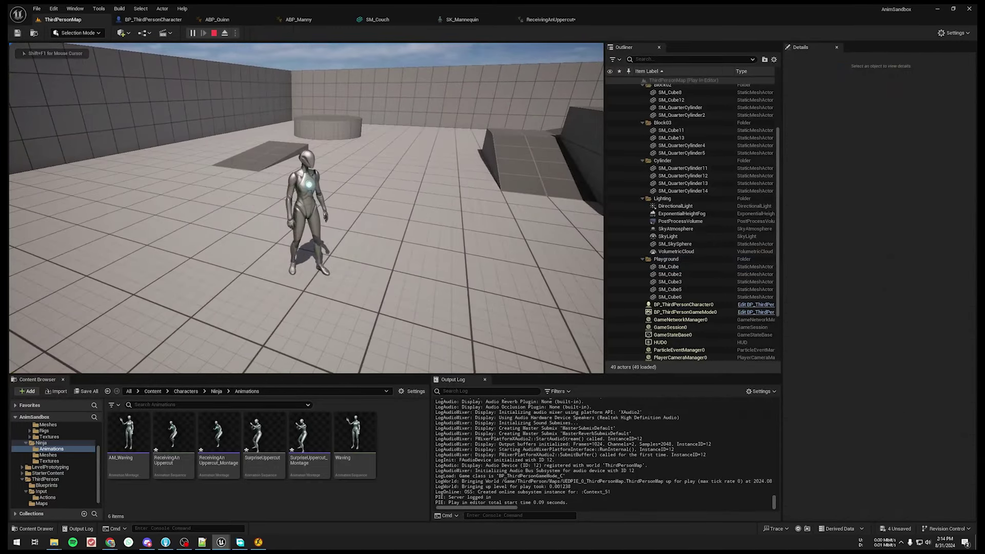
key("1")
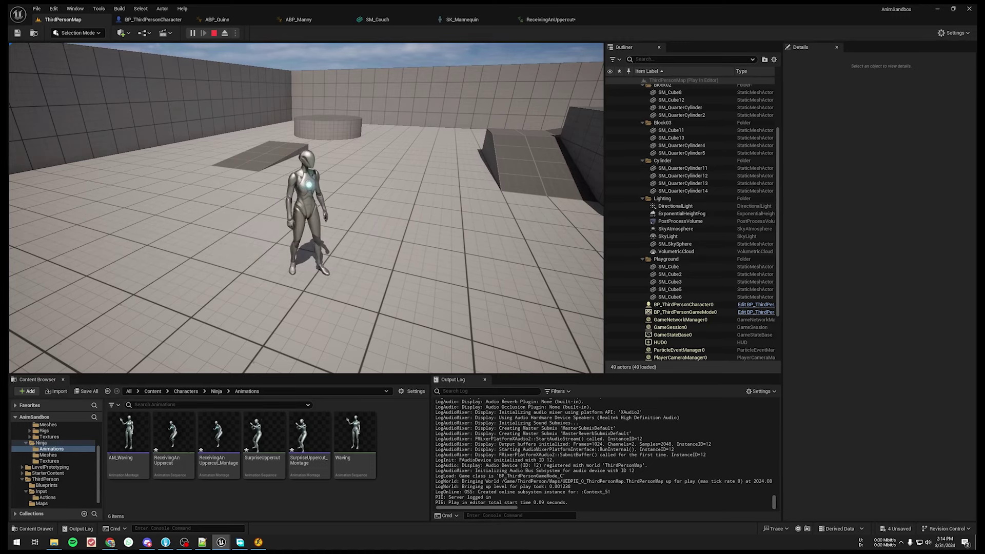
key("Escape")
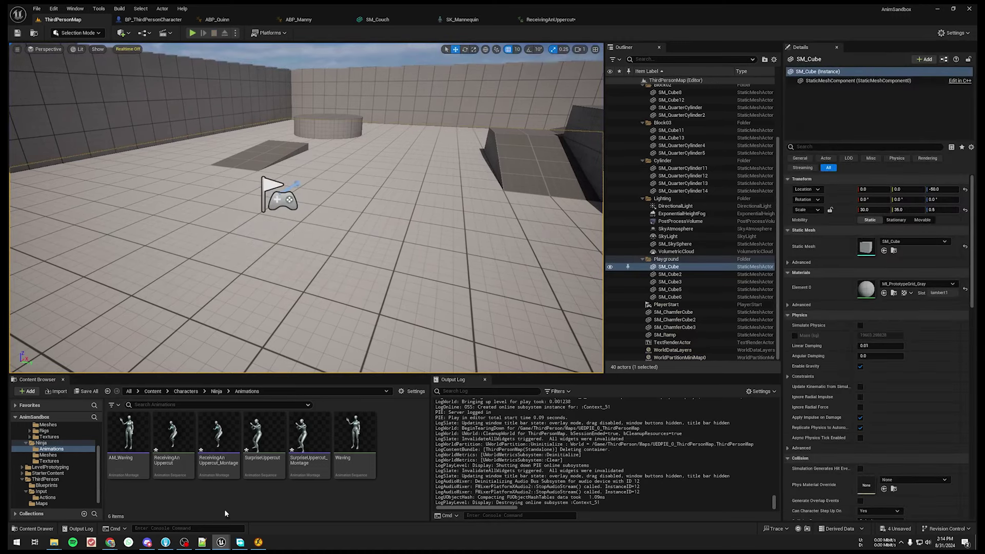
double_click(173, 444)
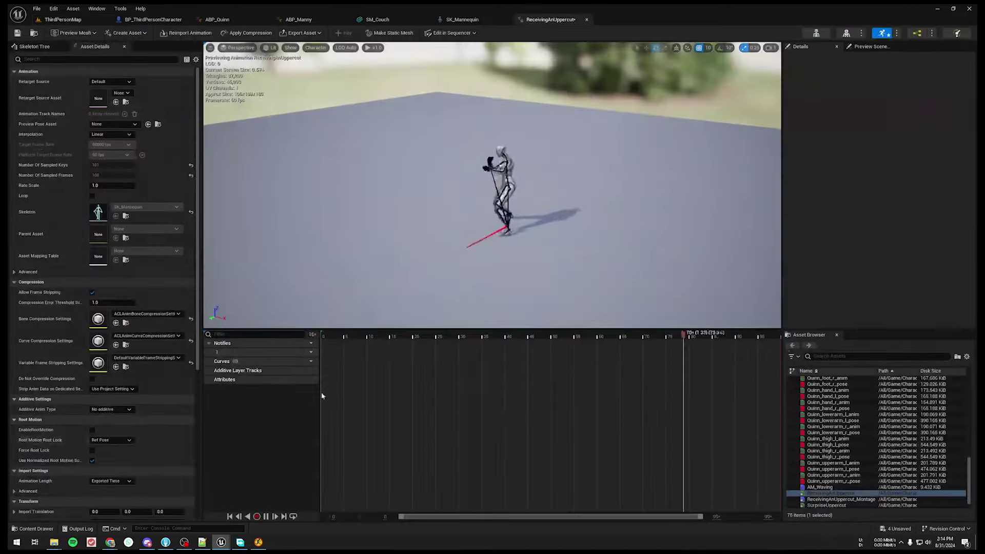
Check EnableRootMotion in ReceivingAnUppercut's Asset Details, then go back to ThirdPersonMap.
scroll(122, 317, "down", 3)
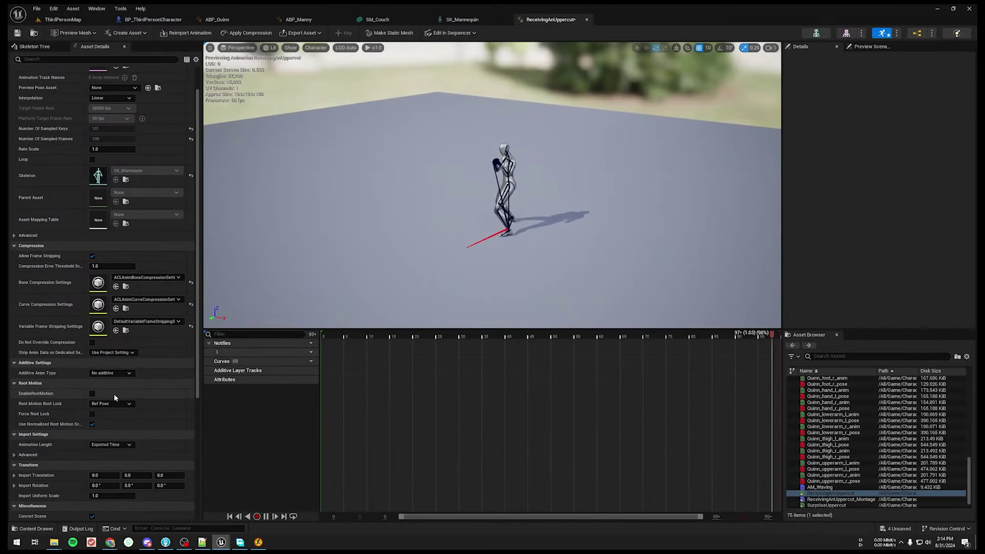
left_click(93, 394)
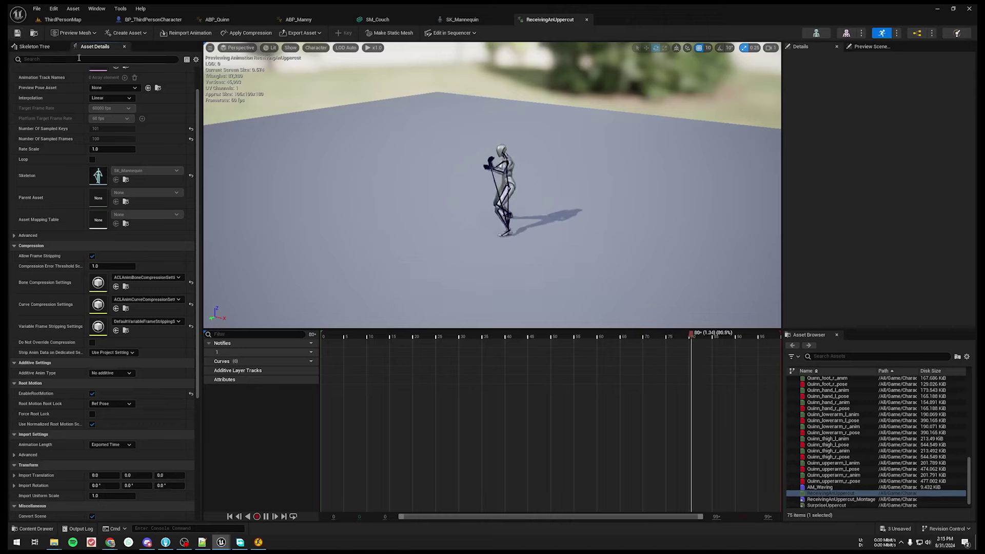
left_click(60, 20)
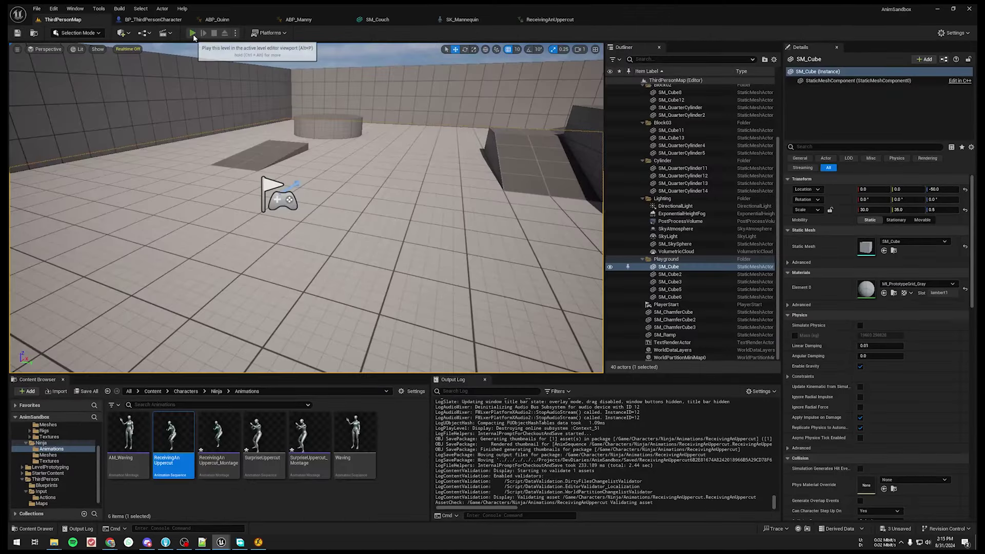
left_click(193, 33)
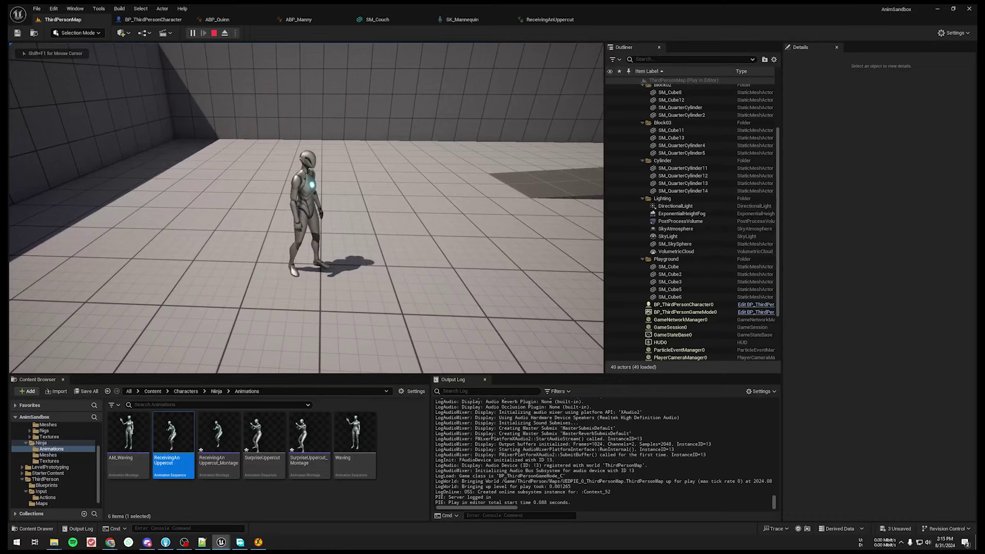
key("w")
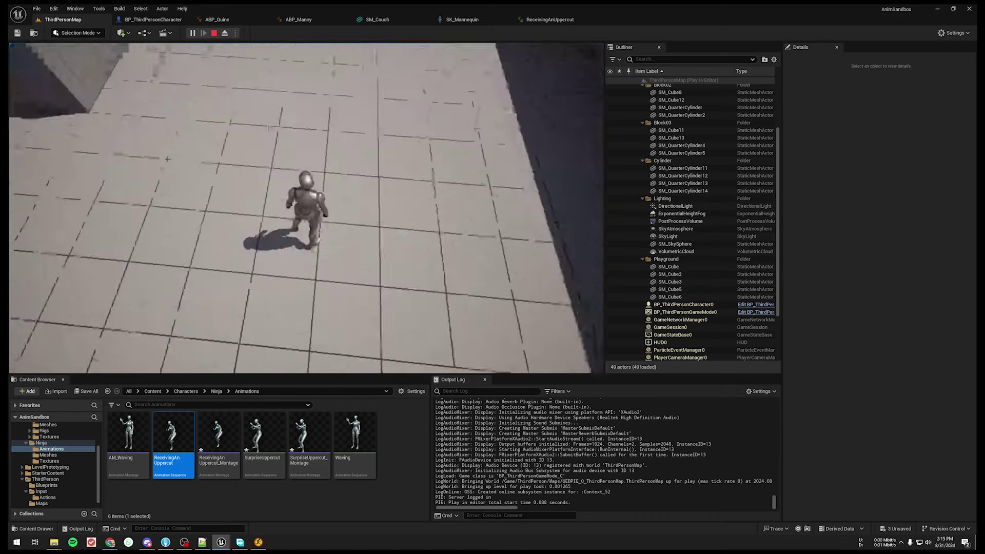
key("Escape")
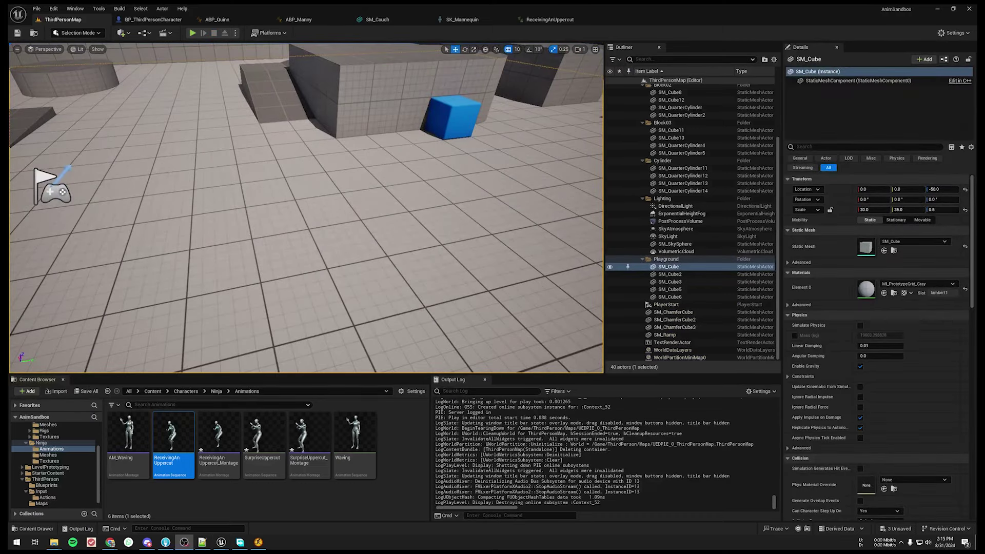